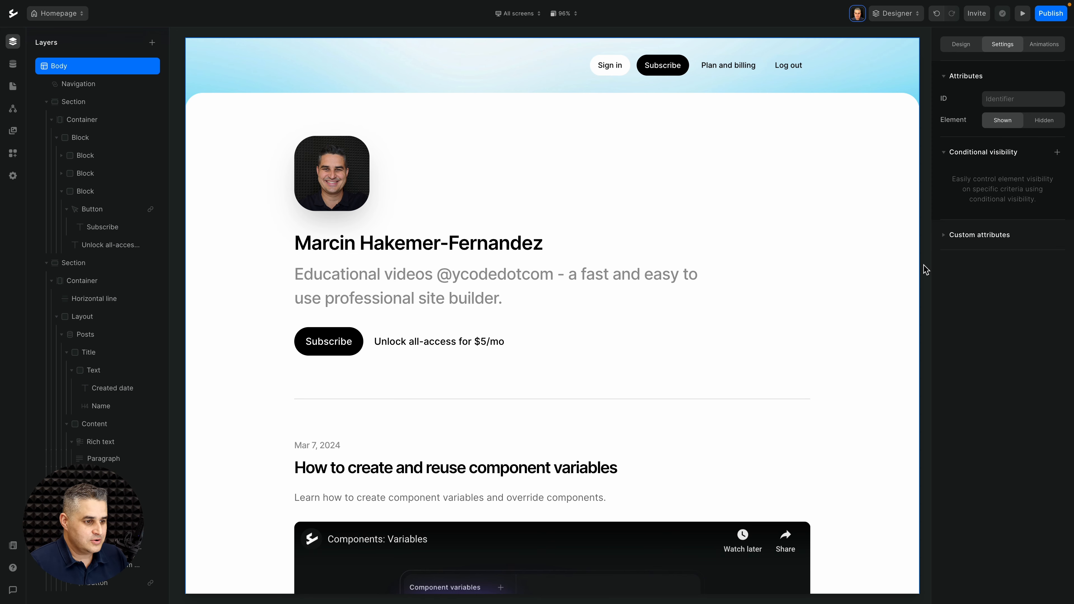
Step: Inspect the navigation component's Guest and Authenticated button groups and their visibility rules
scroll(859, 265, down, 8)
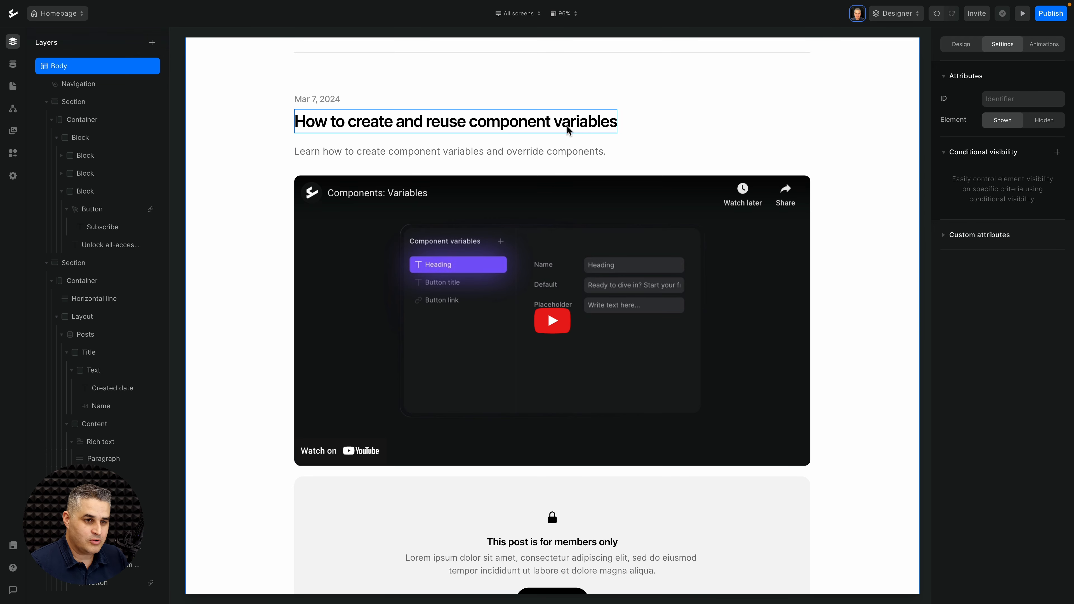
scroll(662, 228, down, 6)
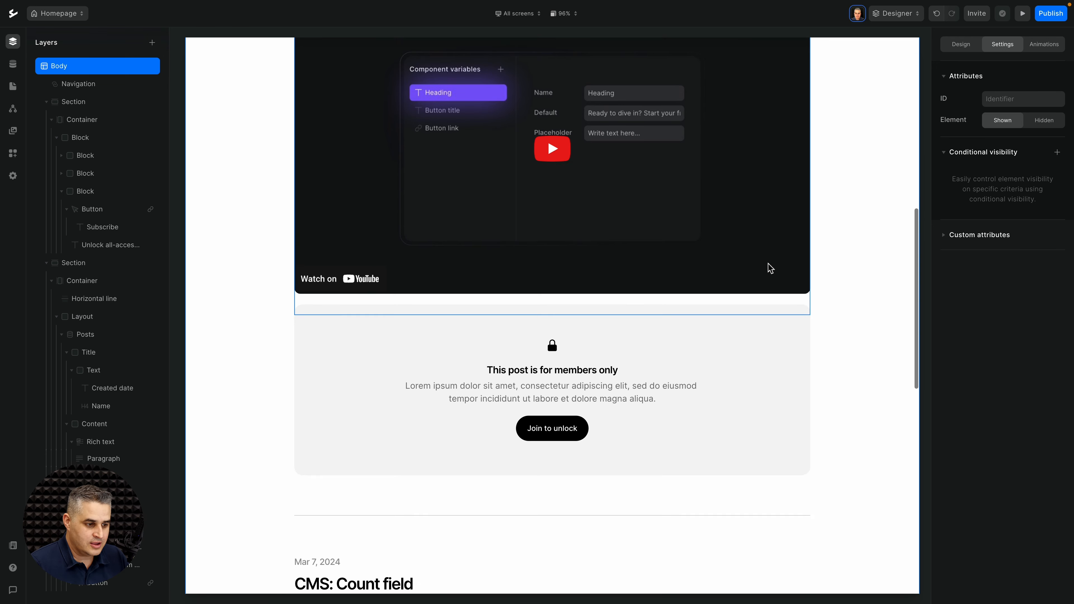
scroll(654, 288, up, 6)
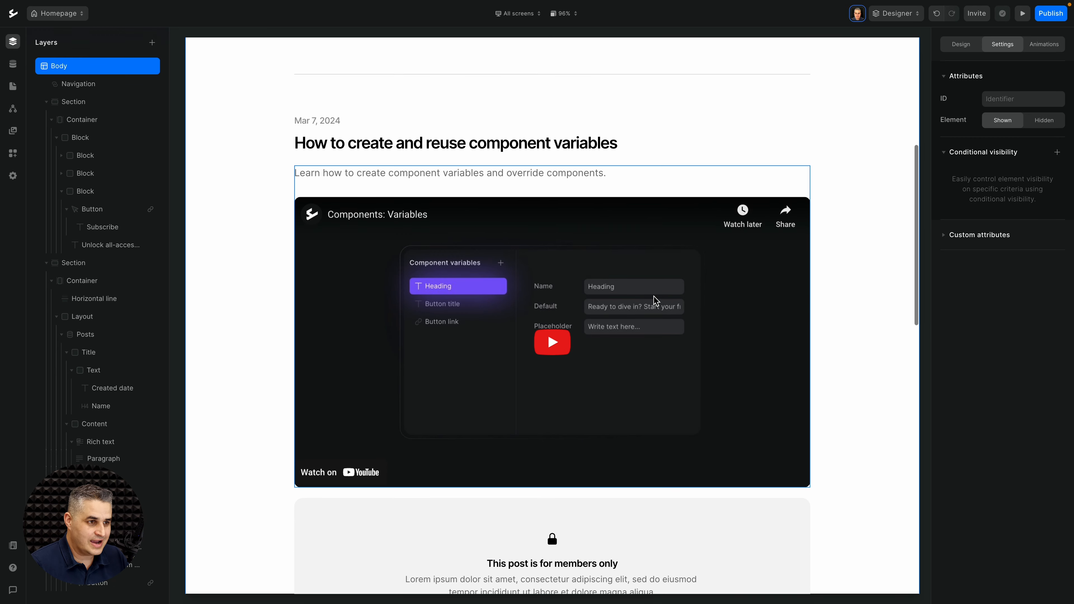
scroll(695, 336, up, 8)
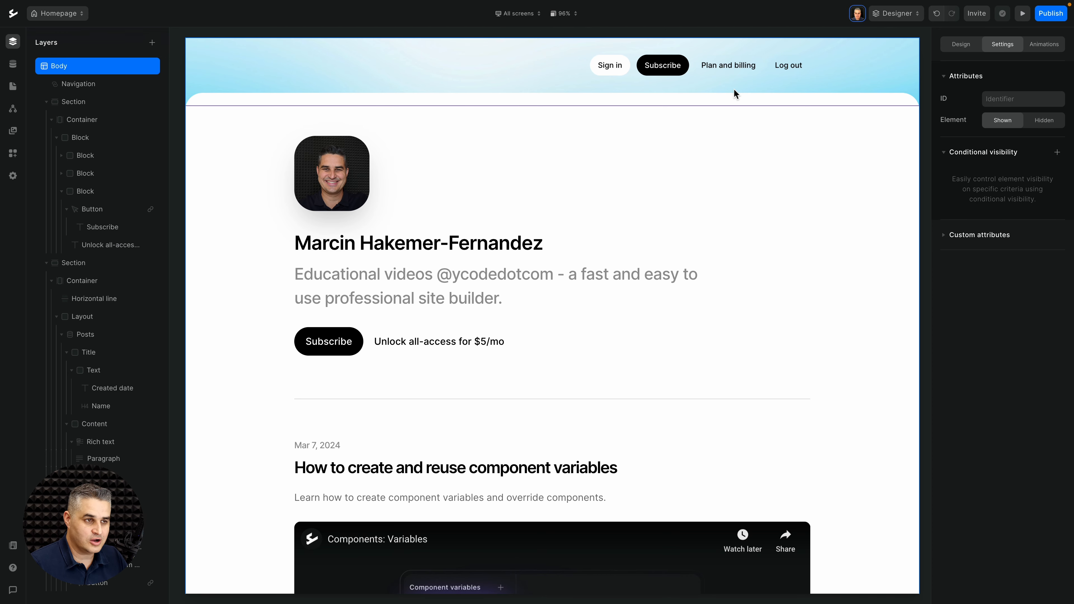
double_click(538, 73)
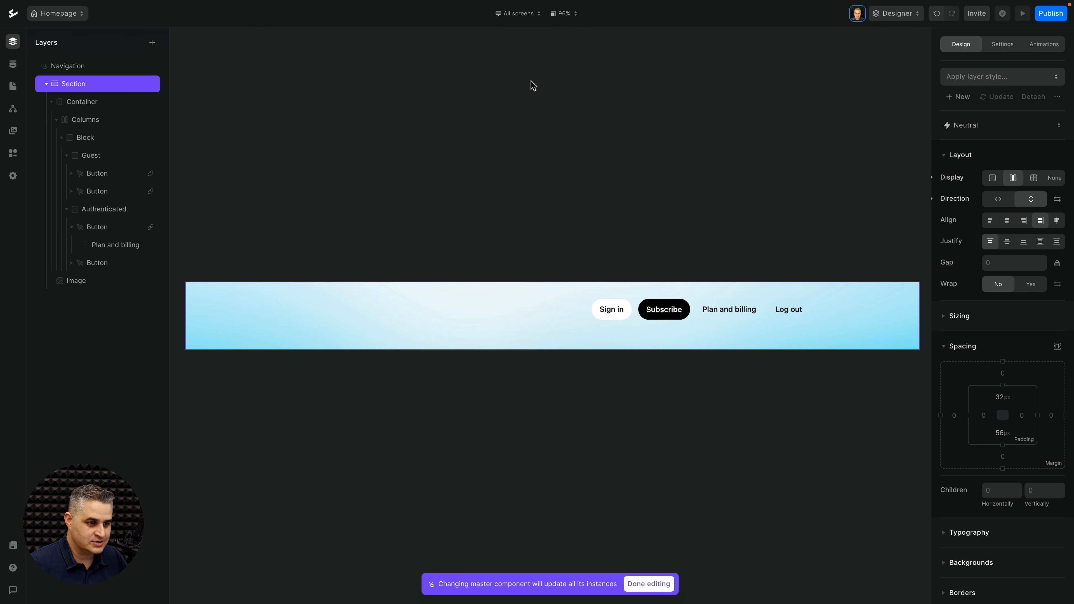
click(636, 306)
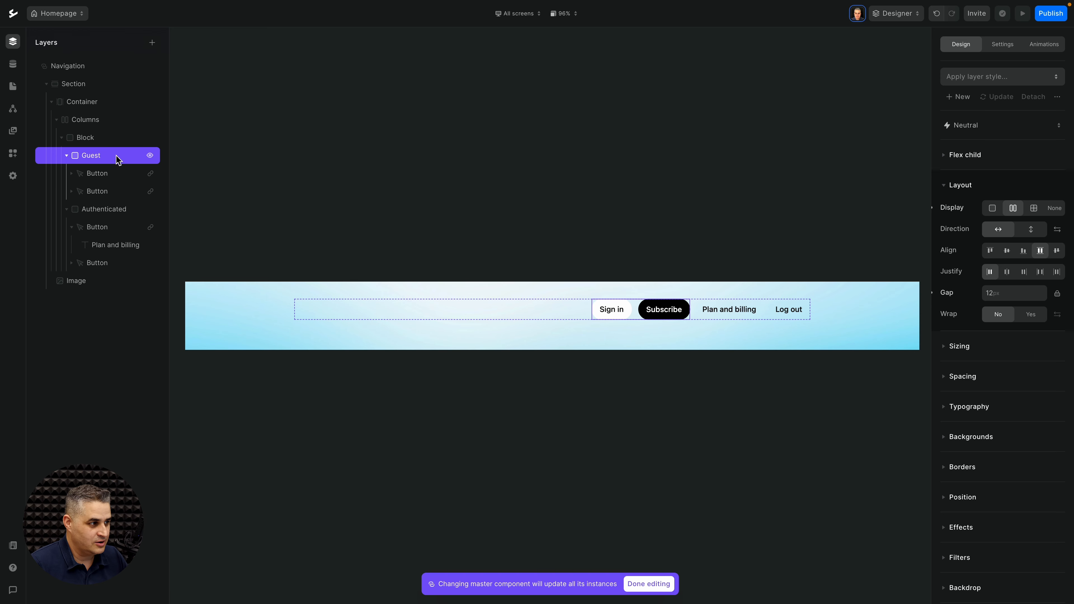
click(1001, 45)
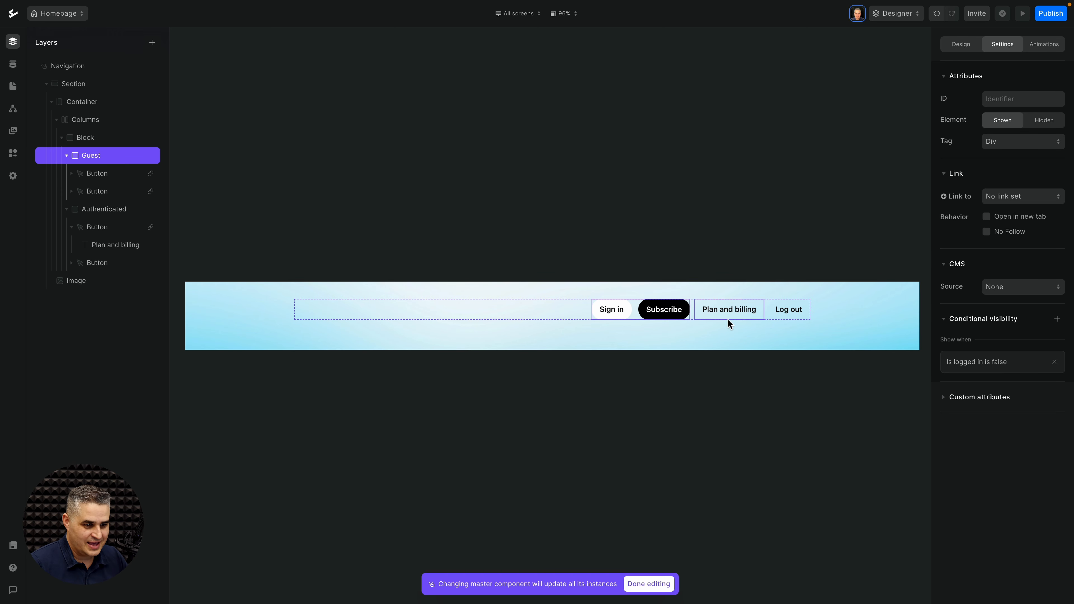
click(765, 305)
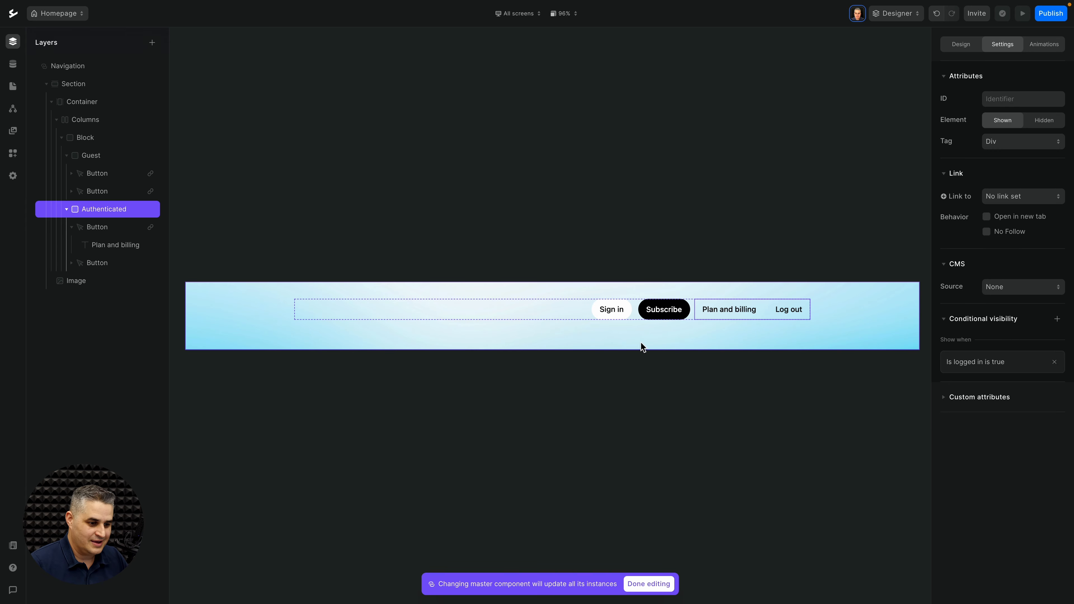
click(657, 586)
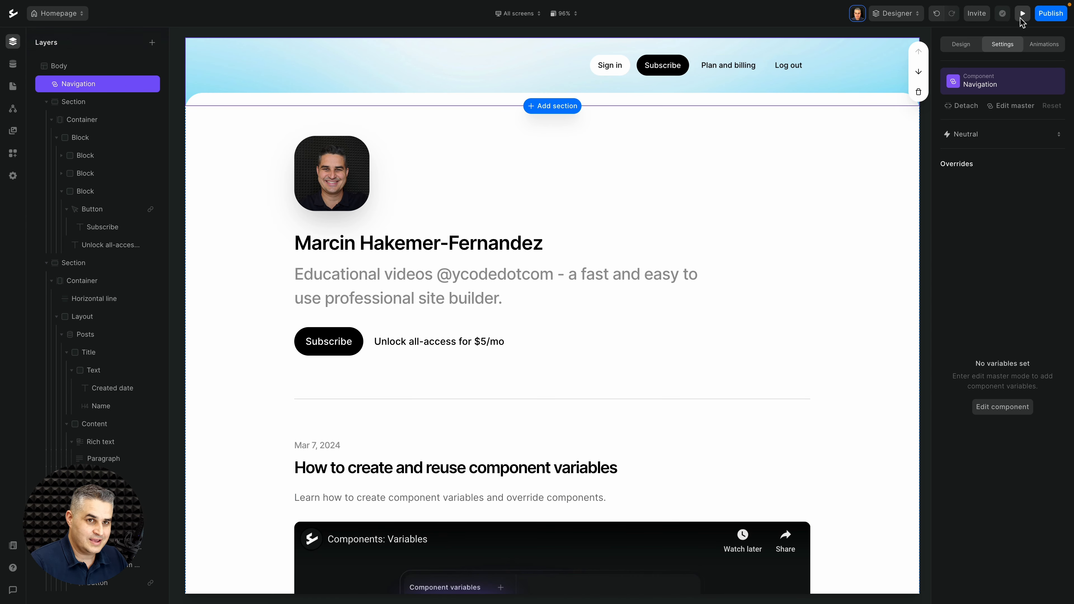
Step: Preview the homepage as a visitor, then return to the editor
click(1023, 14)
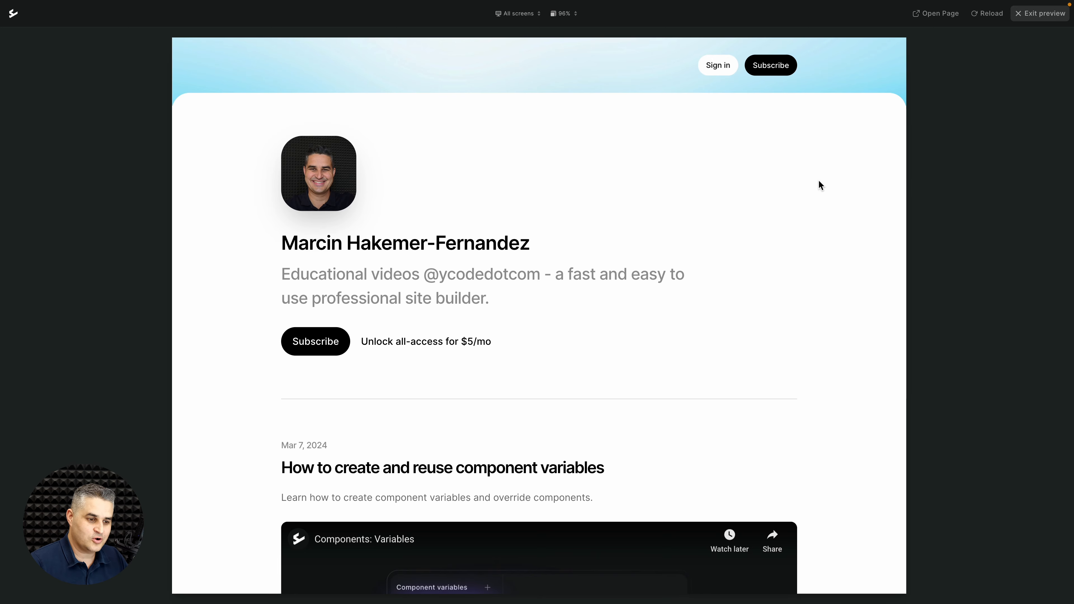
scroll(819, 182, down, 8)
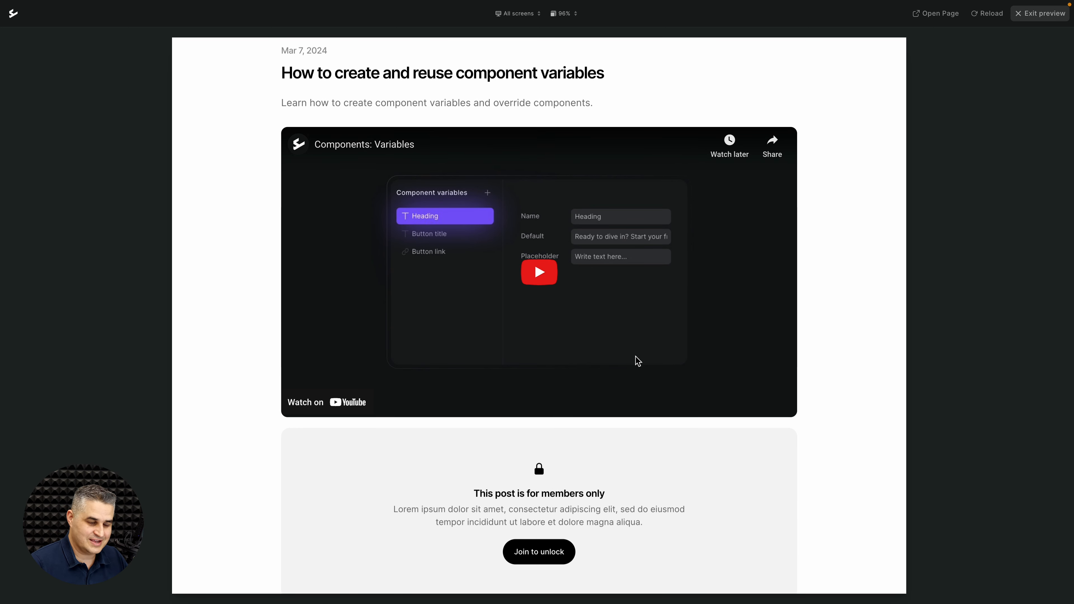
scroll(707, 364, down, 2)
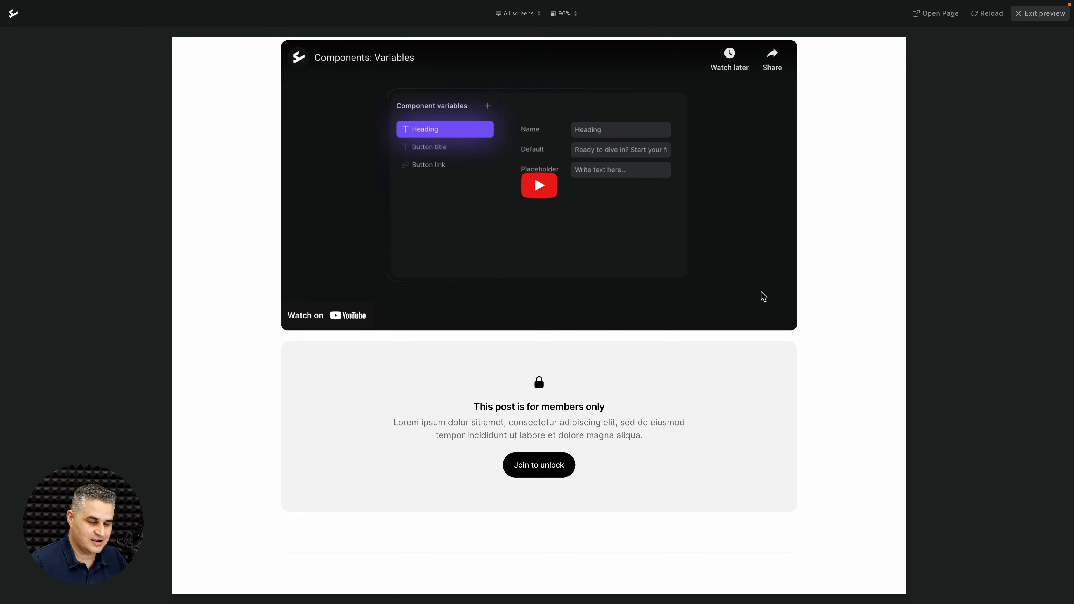
scroll(669, 243, up, 11)
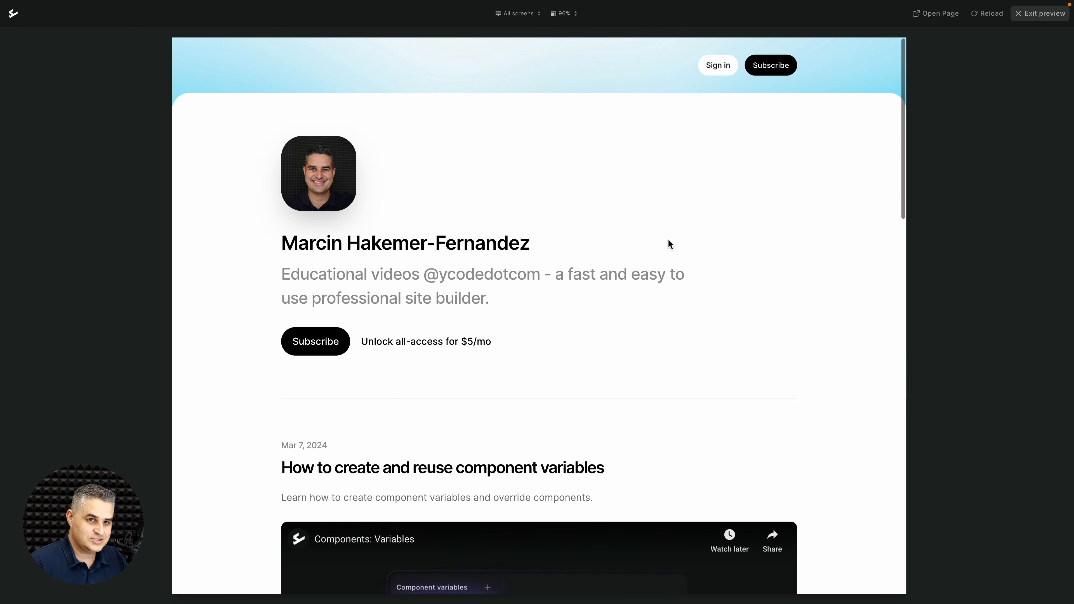
click(1035, 14)
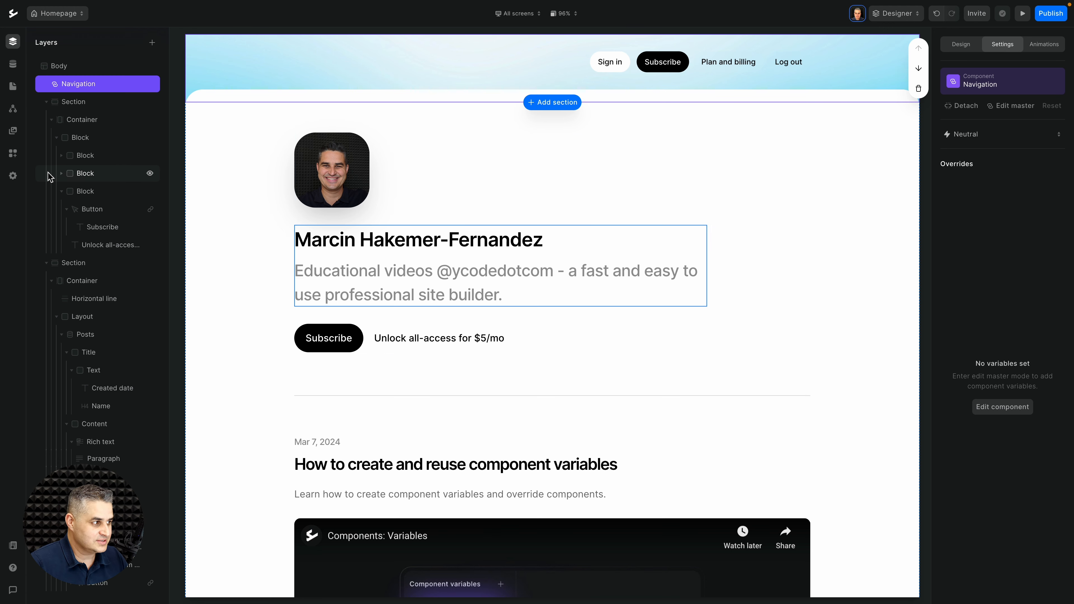
Step: Review the site's authentication settings and pages list, then go back to the homepage layers
click(13, 176)
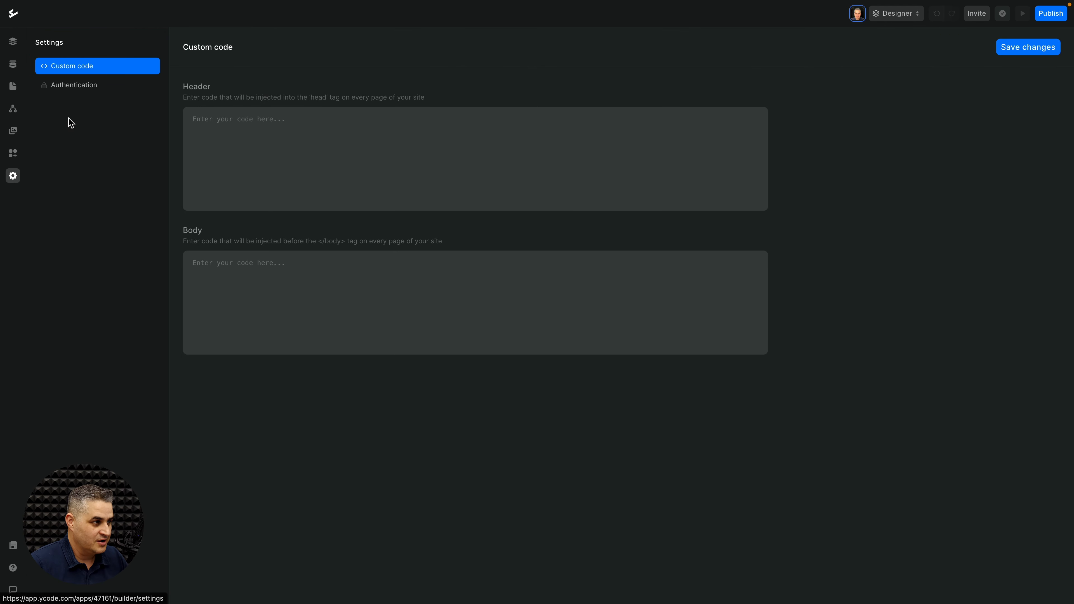
click(75, 85)
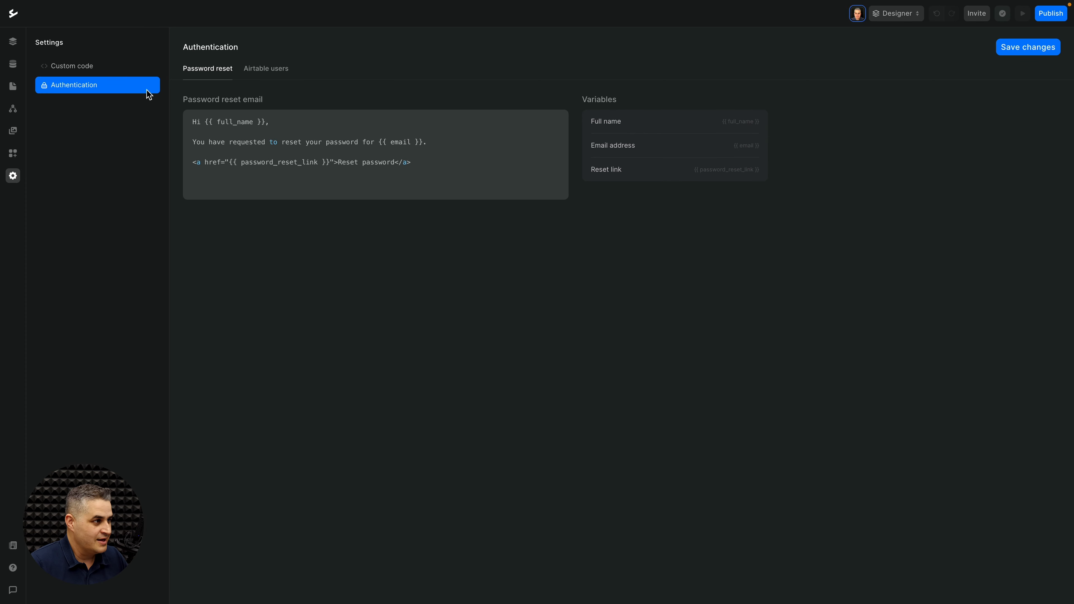
click(12, 86)
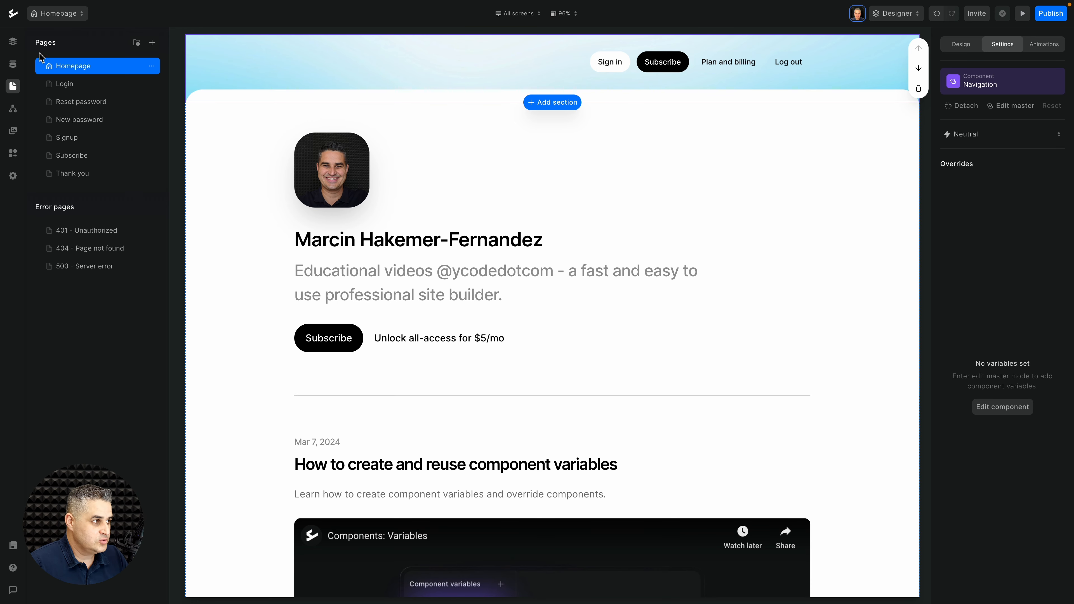
click(13, 41)
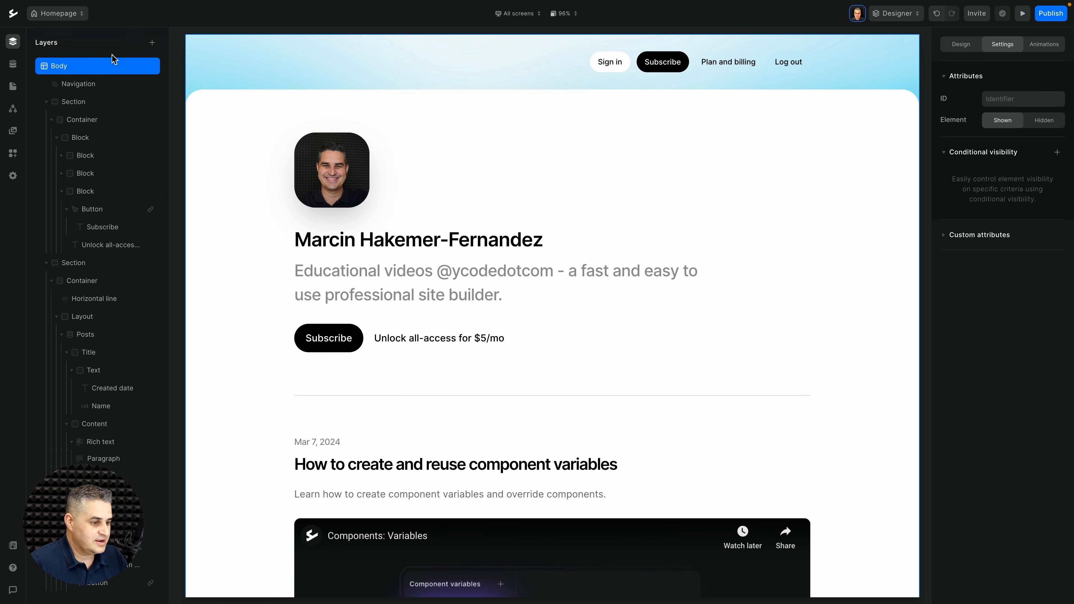
scroll(683, 313, down, 5)
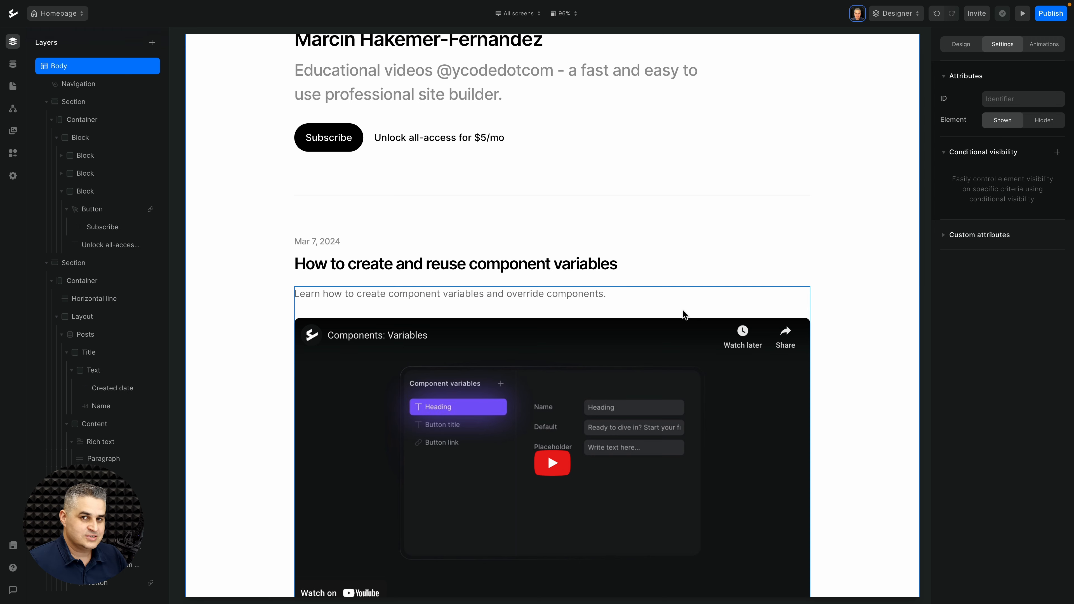
scroll(683, 313, up, 2)
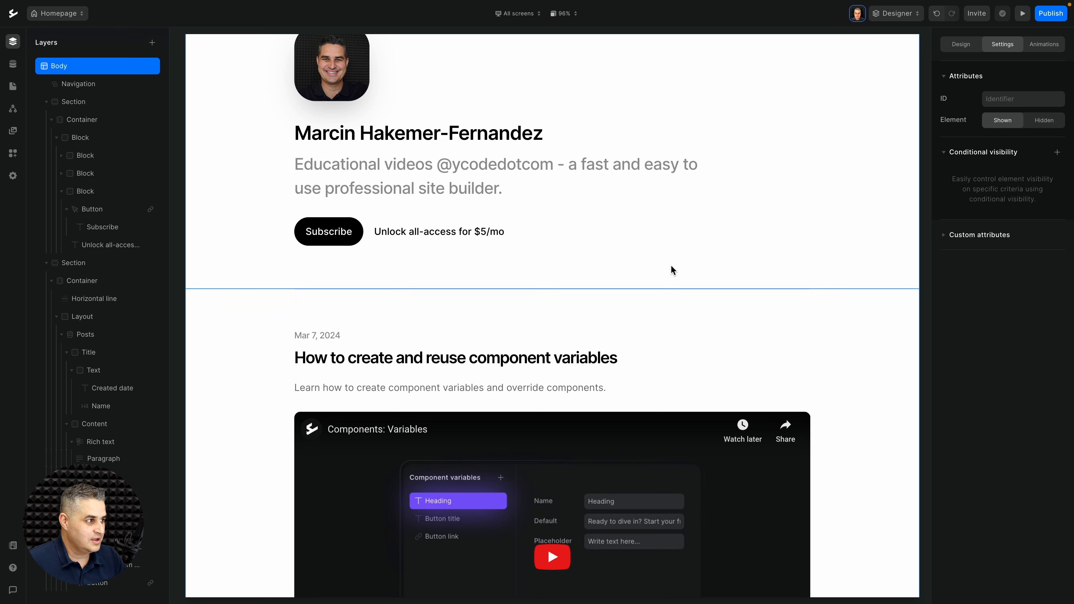
Step: Add a True / False field named 'Subscribed' to the Users CMS collection
click(13, 64)
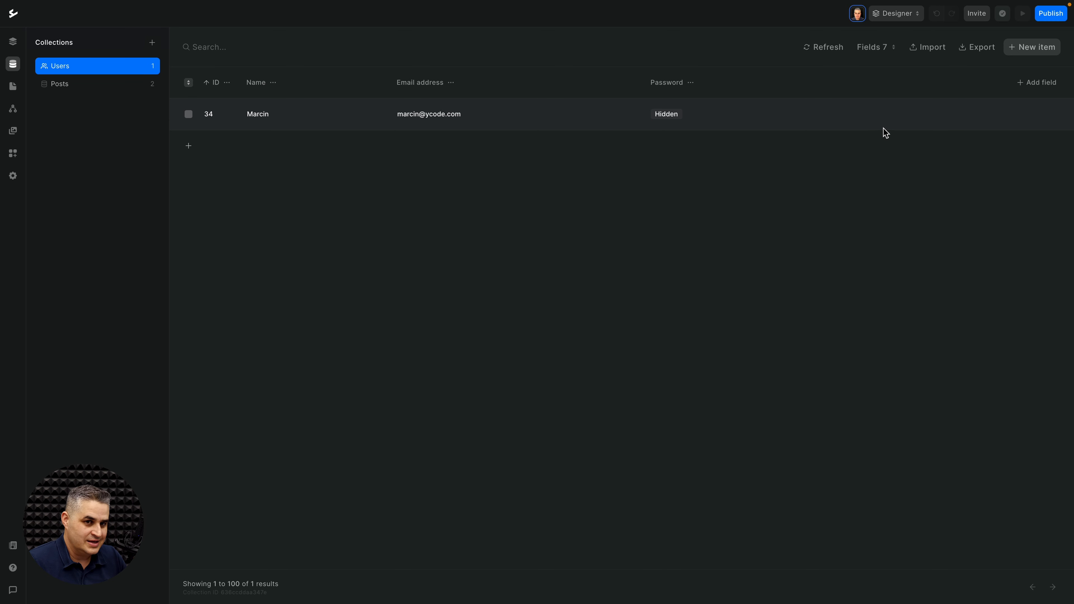
click(1039, 84)
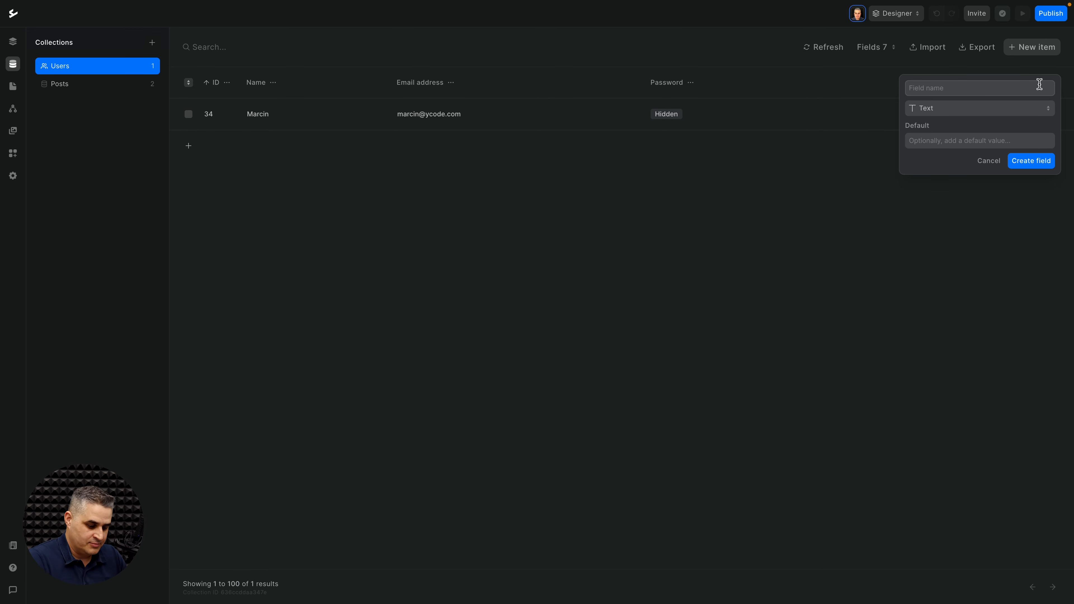
text(Subscribed)
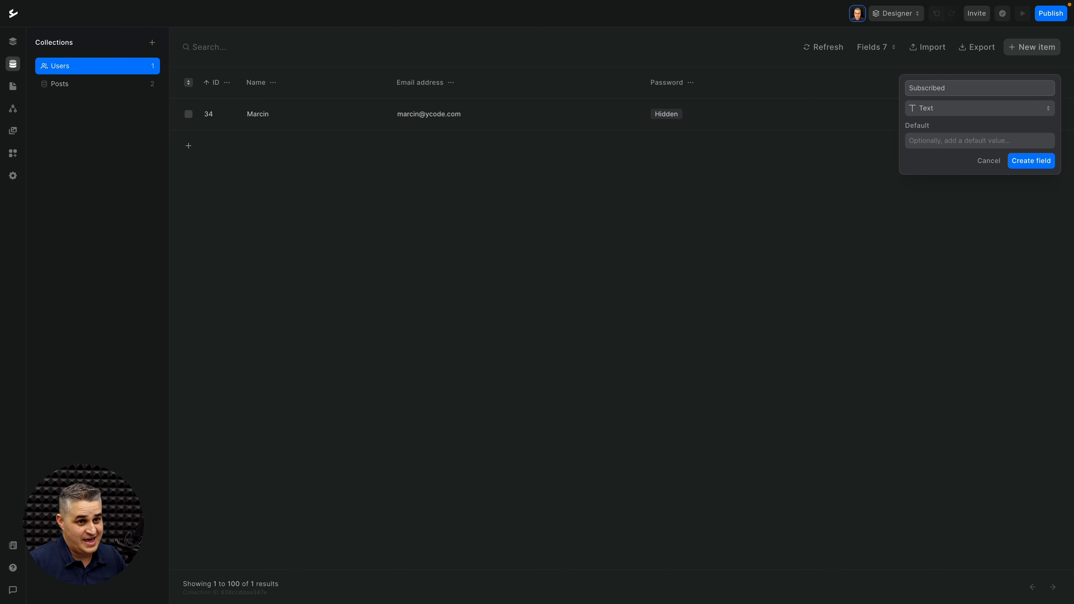
click(1028, 108)
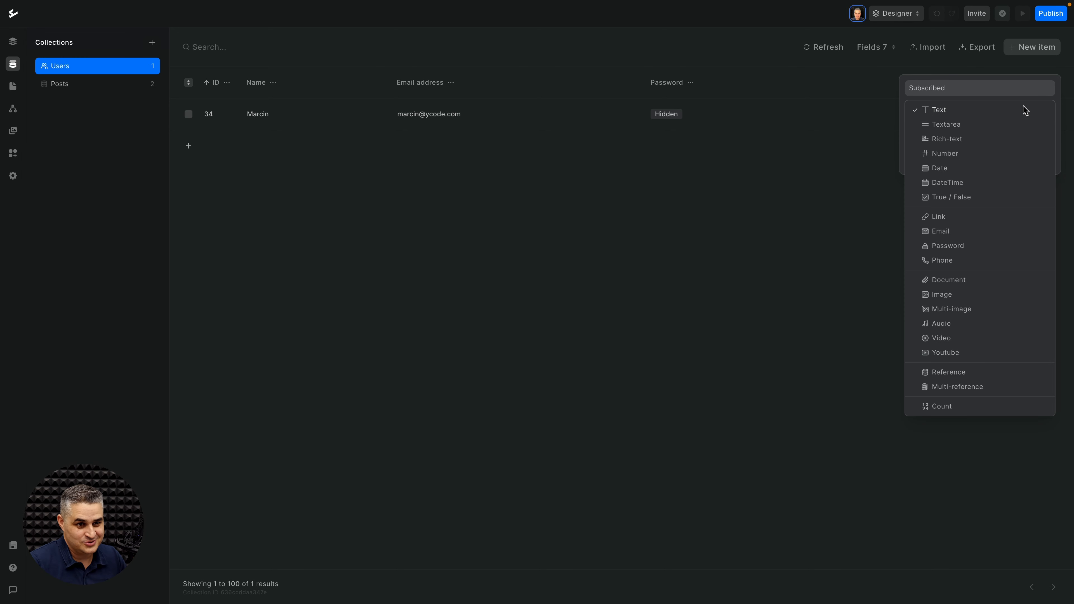
click(952, 197)
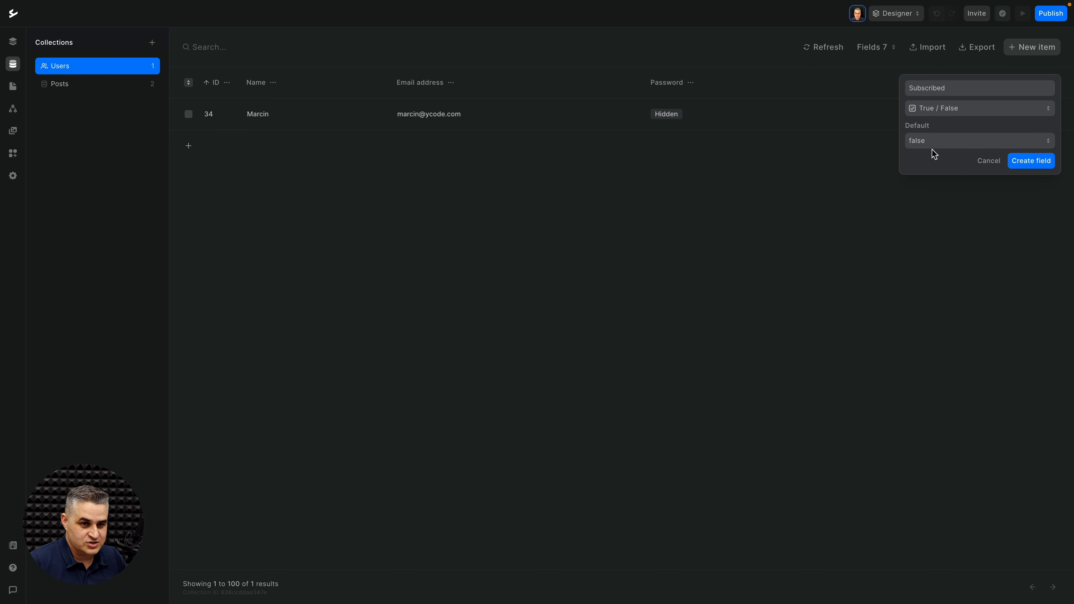
click(1032, 162)
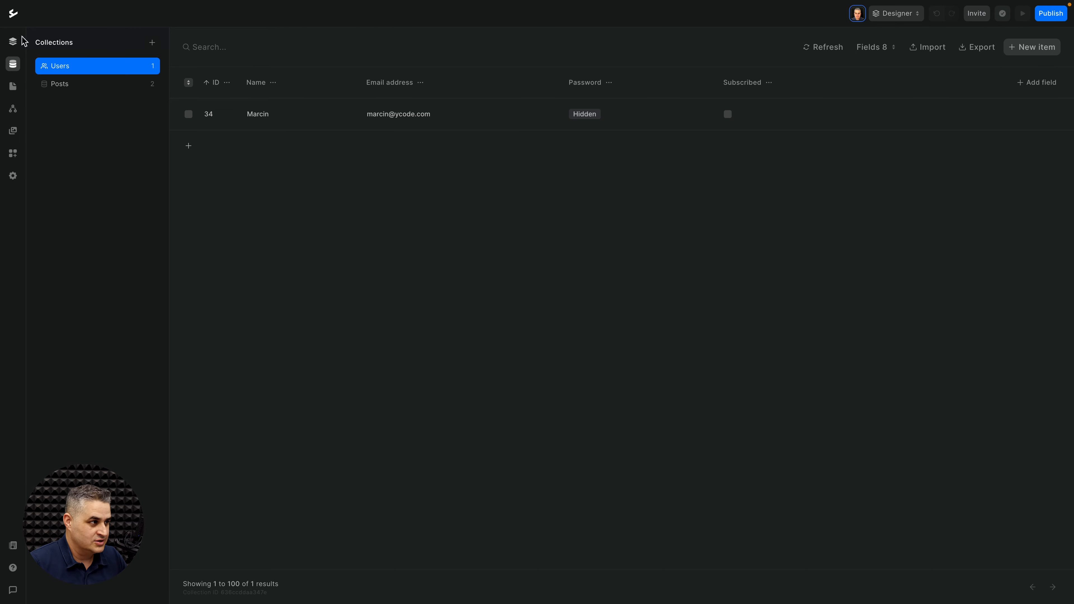
Step: Give the post's Content element a visibility condition of 'Subscribed is true'
click(13, 41)
scroll(736, 287, down, 5)
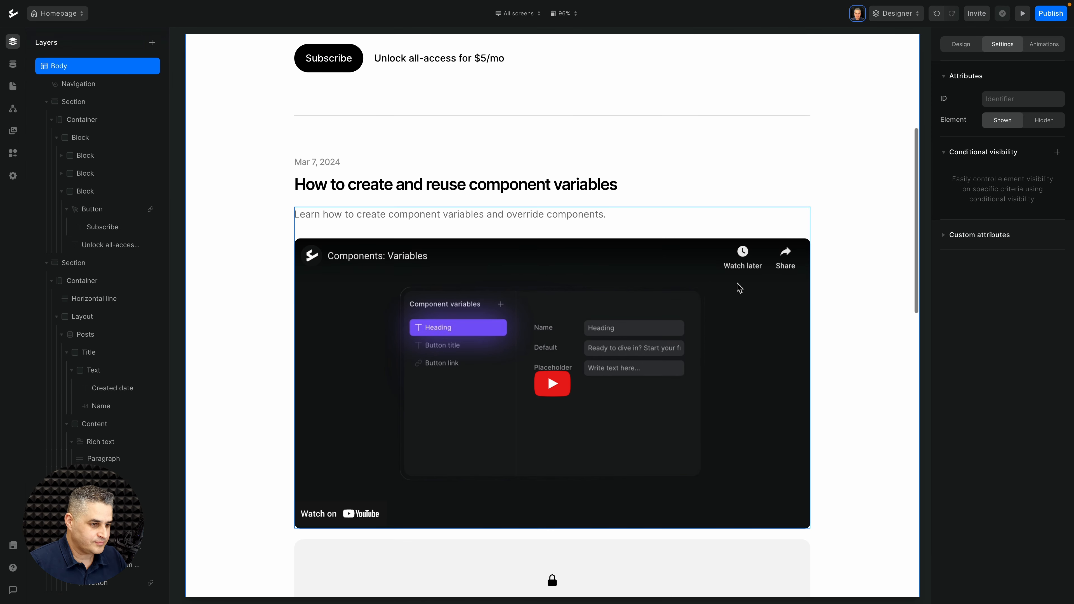
click(713, 195)
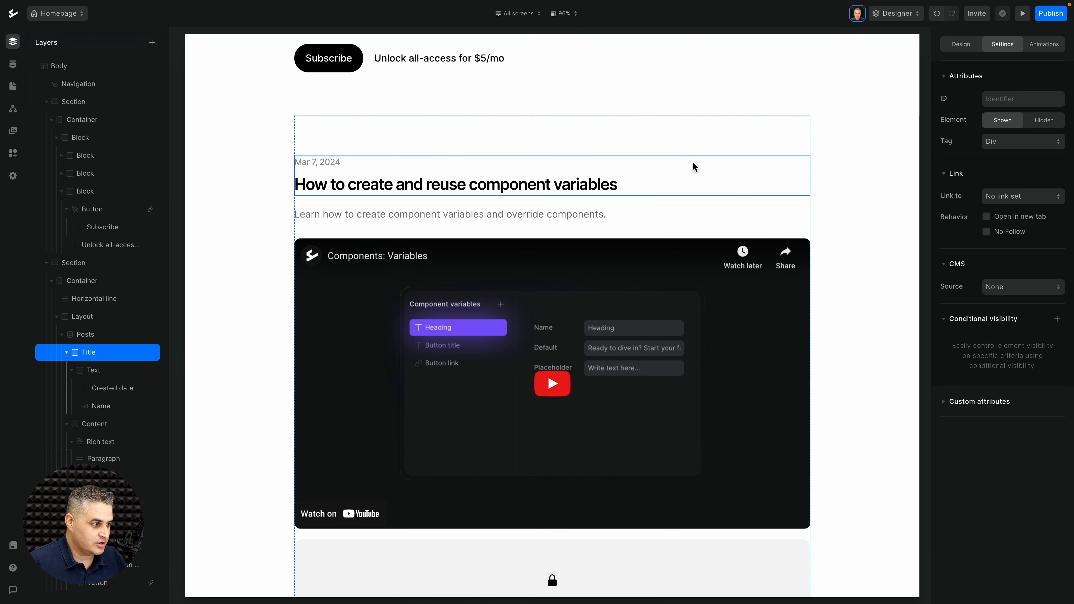
click(676, 219)
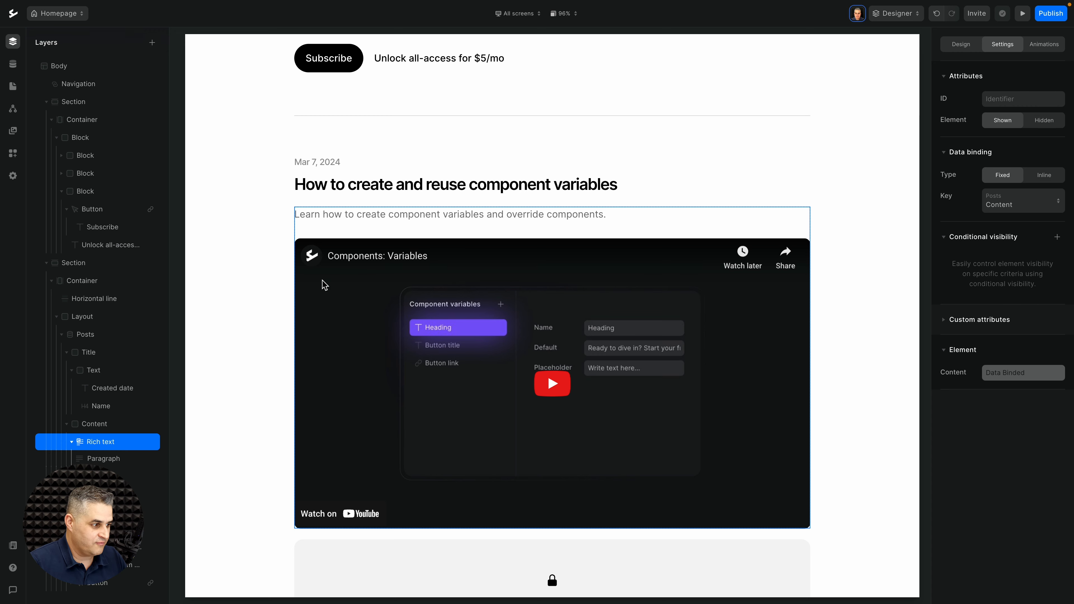
click(99, 425)
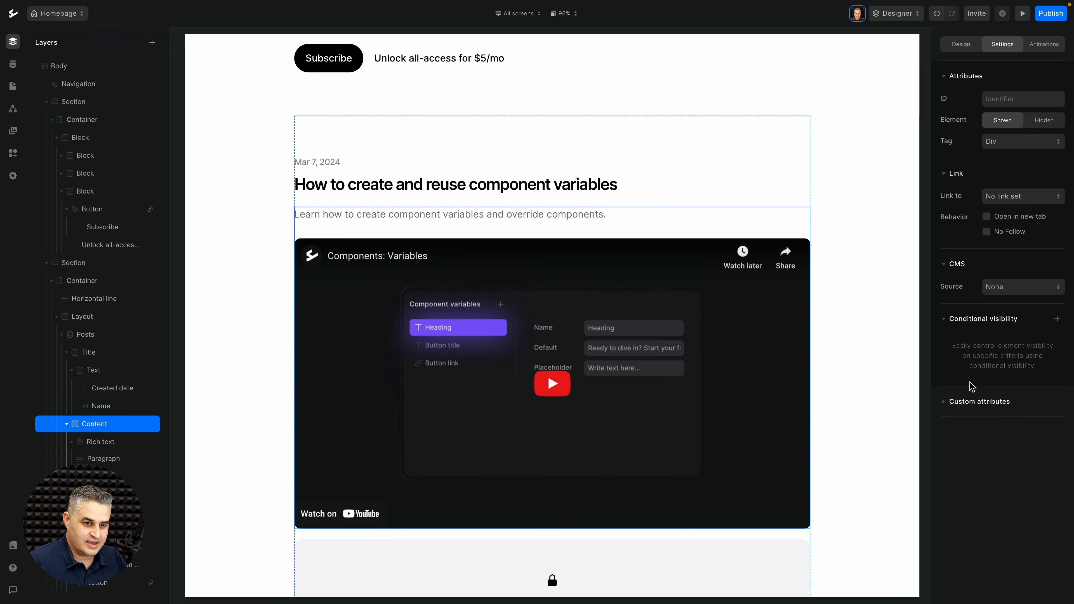
click(1057, 319)
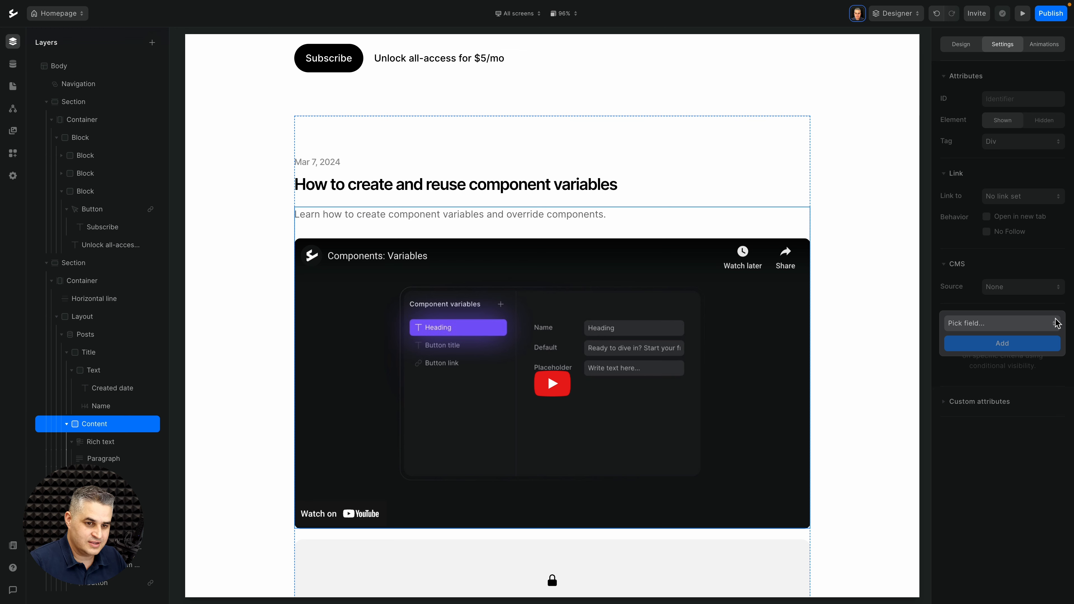
click(982, 324)
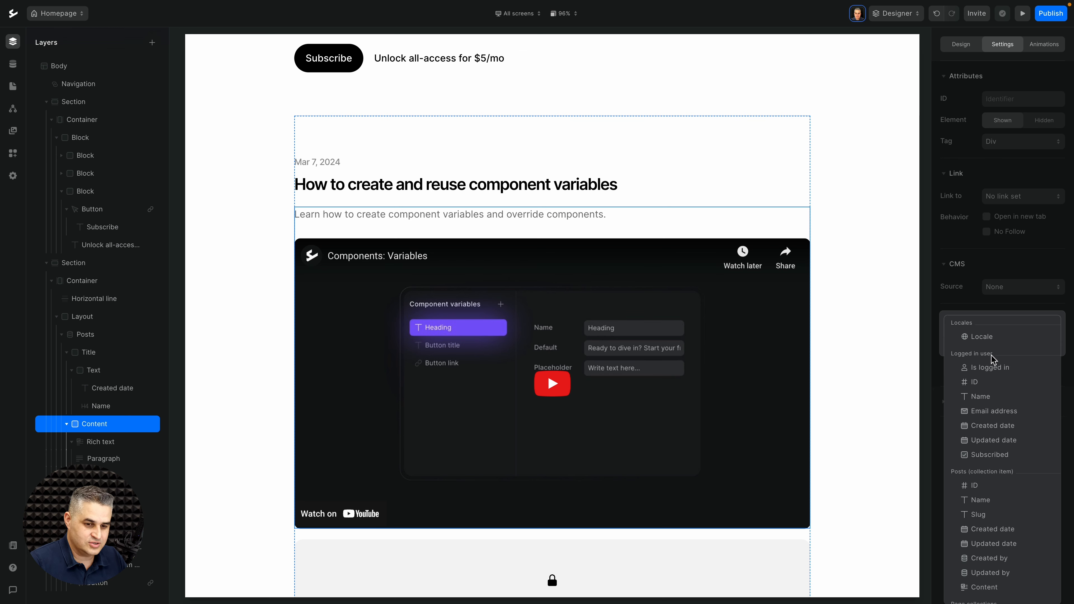
click(980, 456)
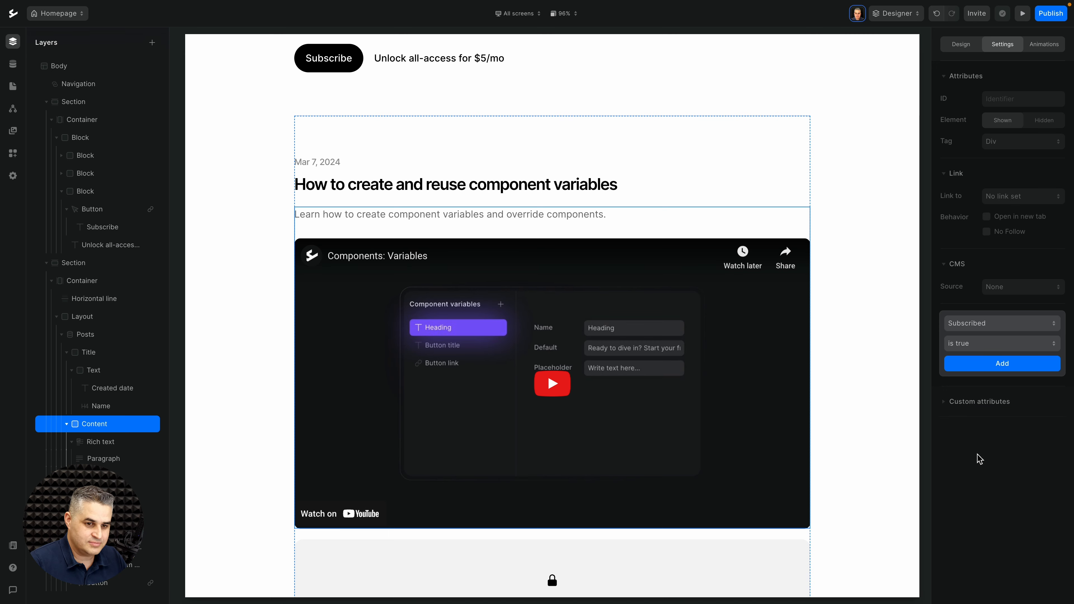
click(999, 365)
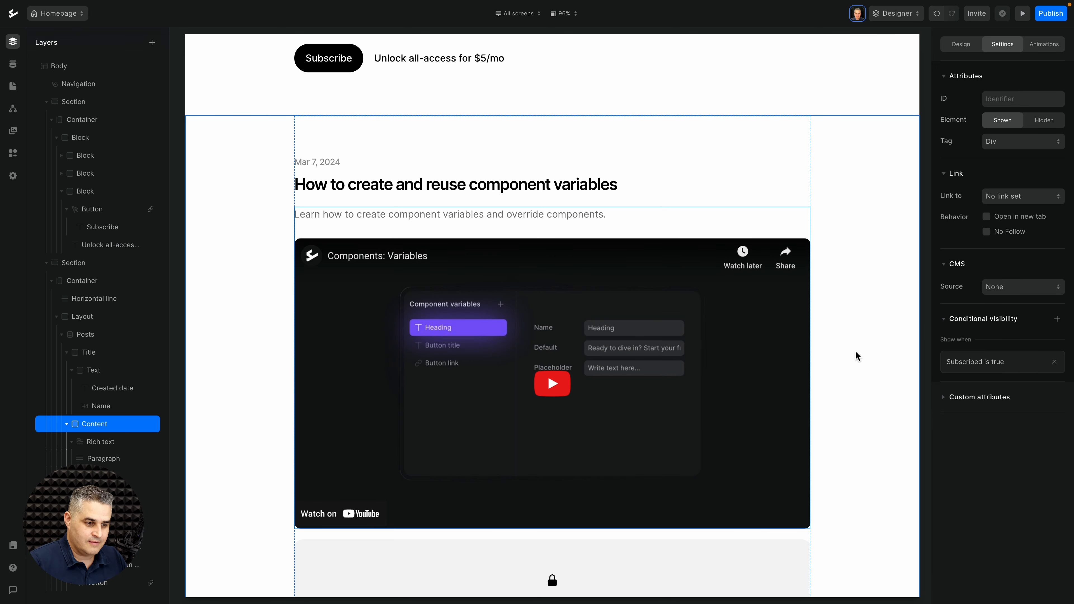
scroll(856, 355, down, 5)
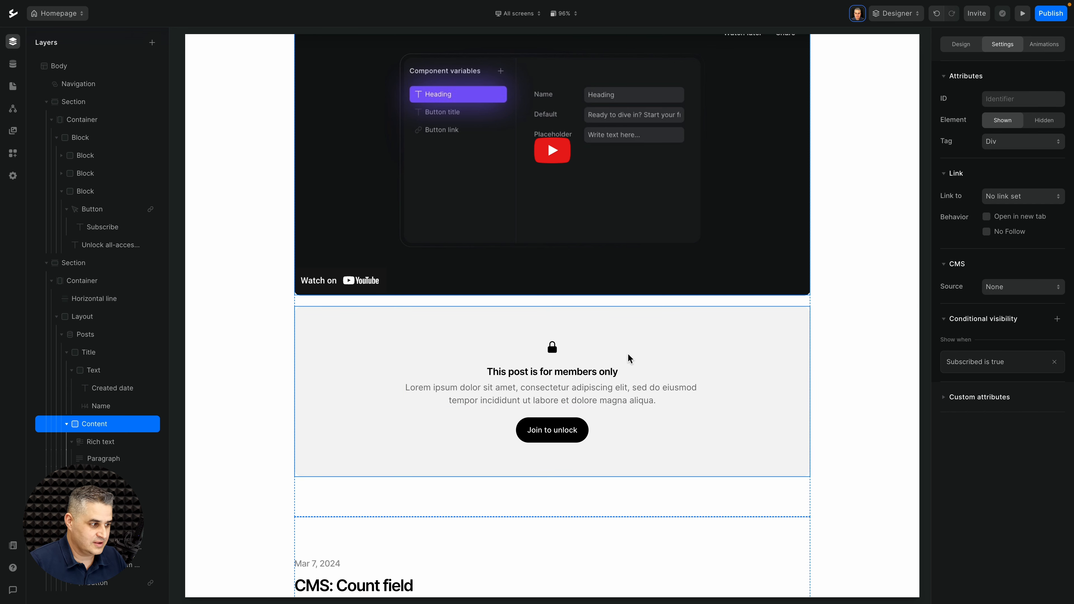
click(629, 361)
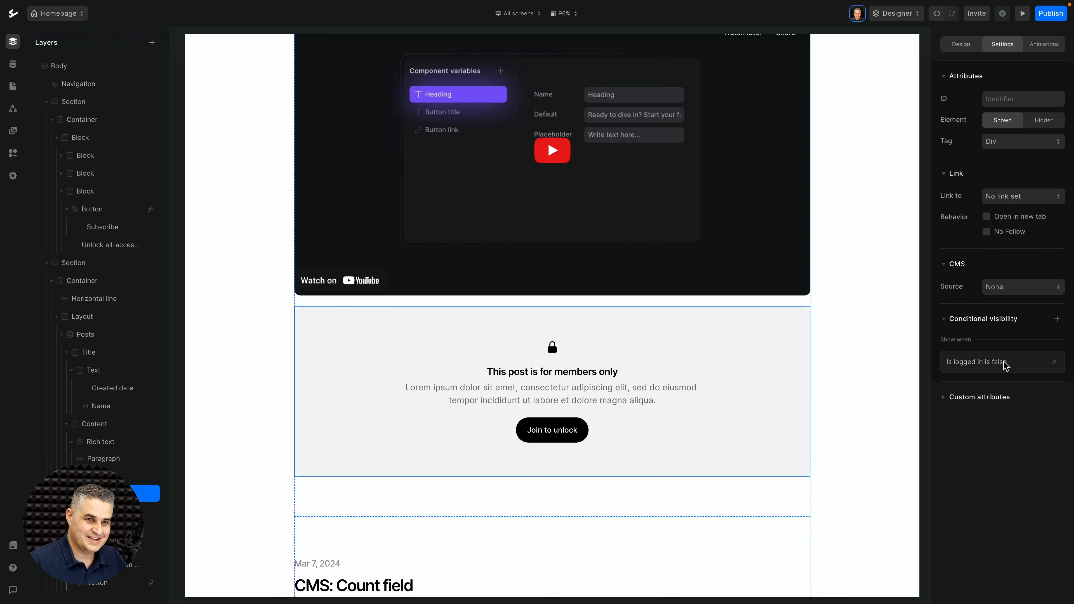
click(1022, 13)
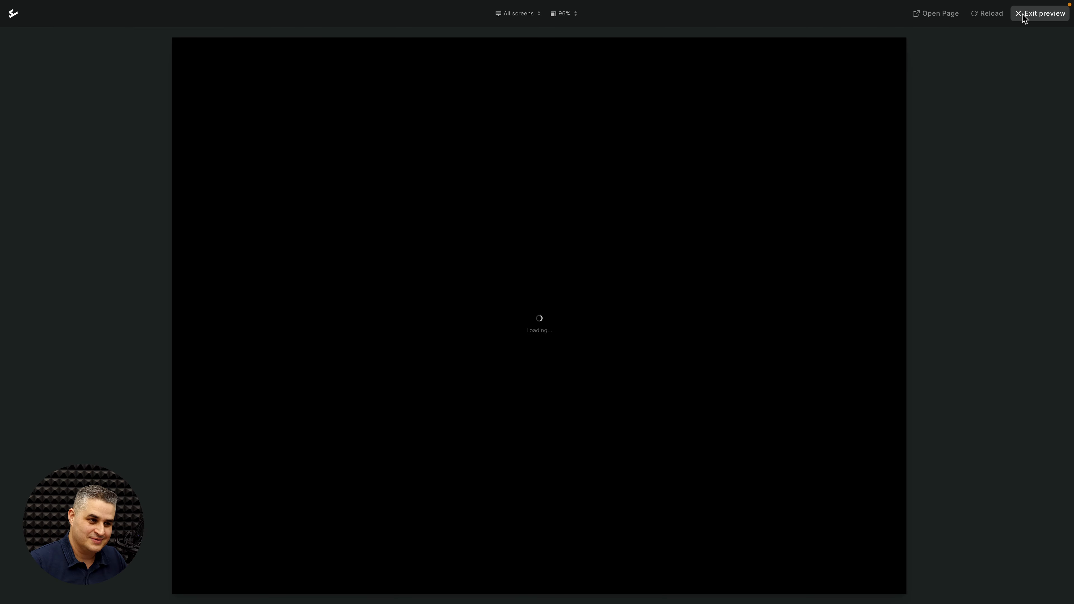
scroll(778, 290, down, 4)
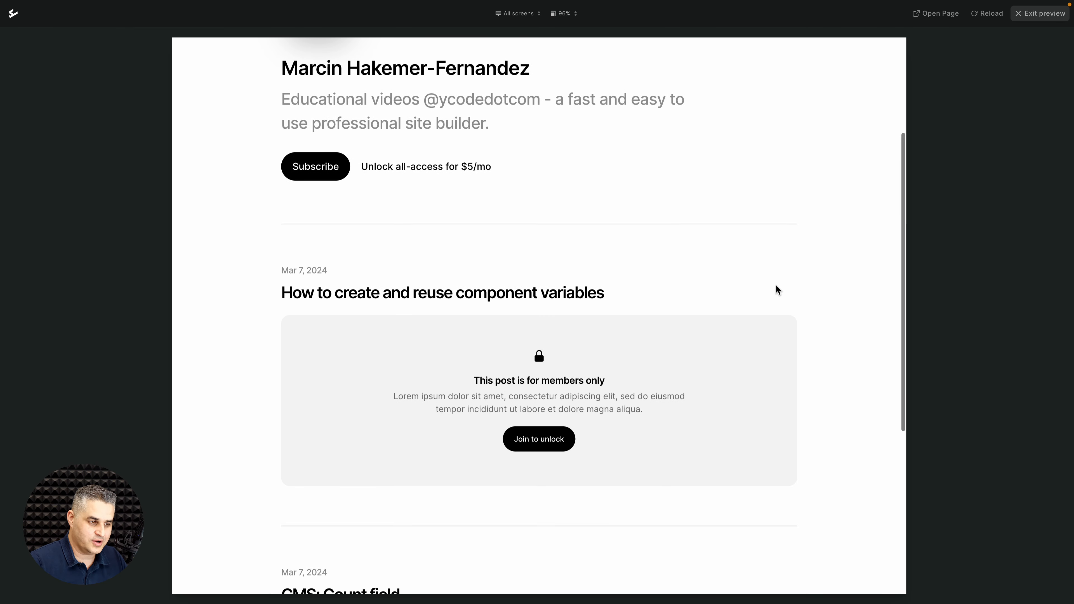
scroll(778, 290, down, 4)
scroll(778, 289, up, 6)
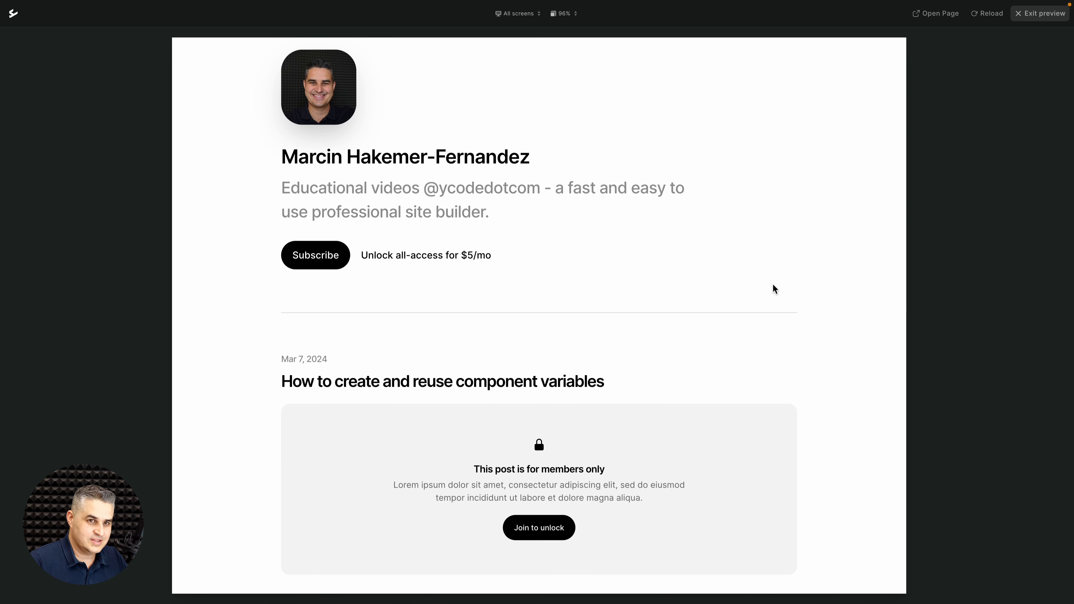
click(1056, 17)
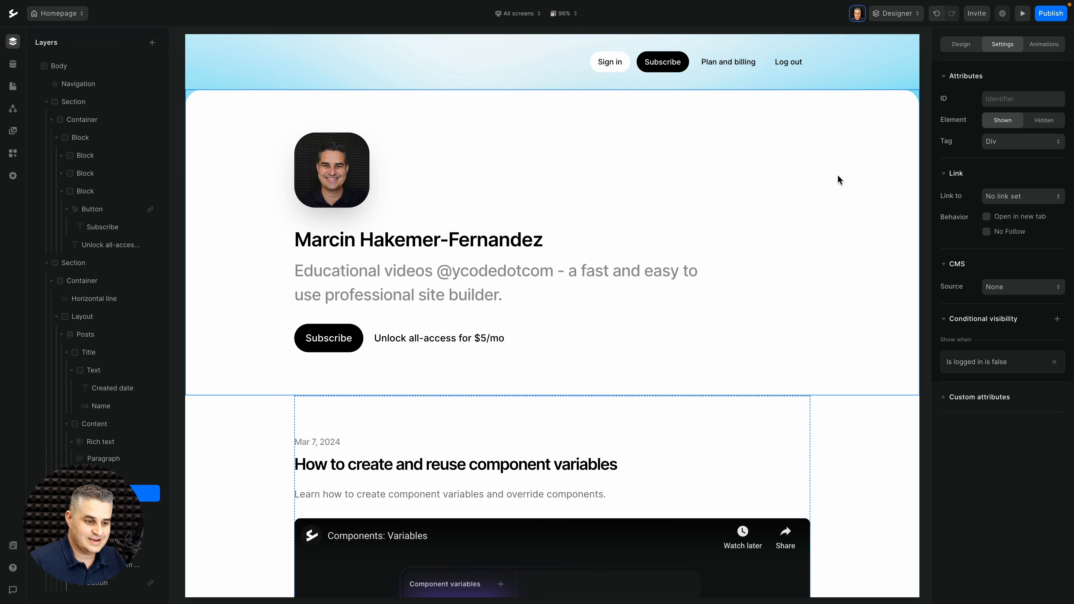
Step: Duplicate the members-only lock block
scroll(835, 250, down, 10)
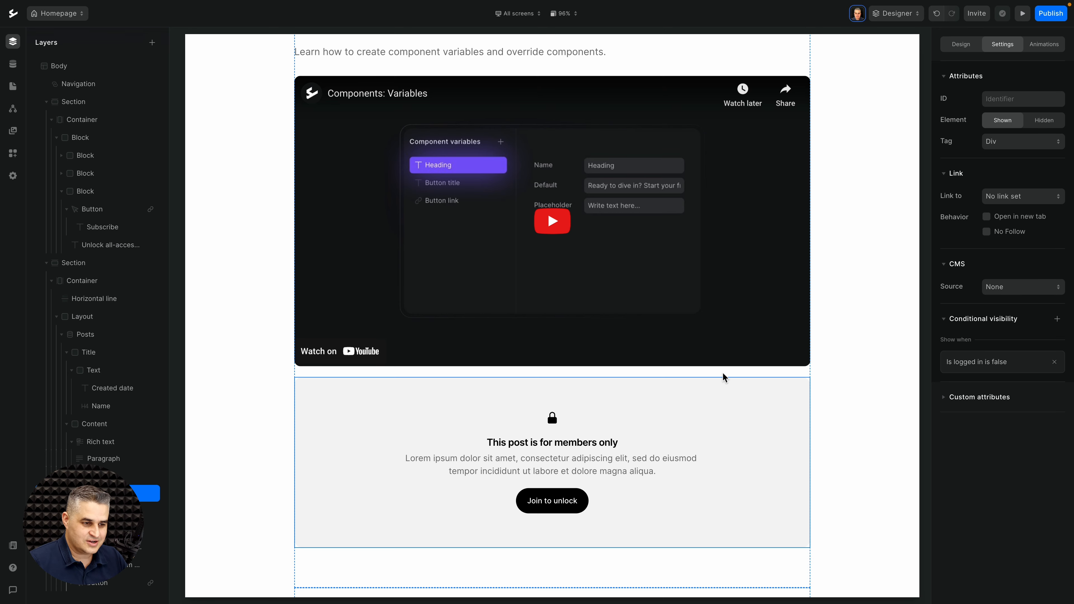
click(721, 397)
right_click(721, 398)
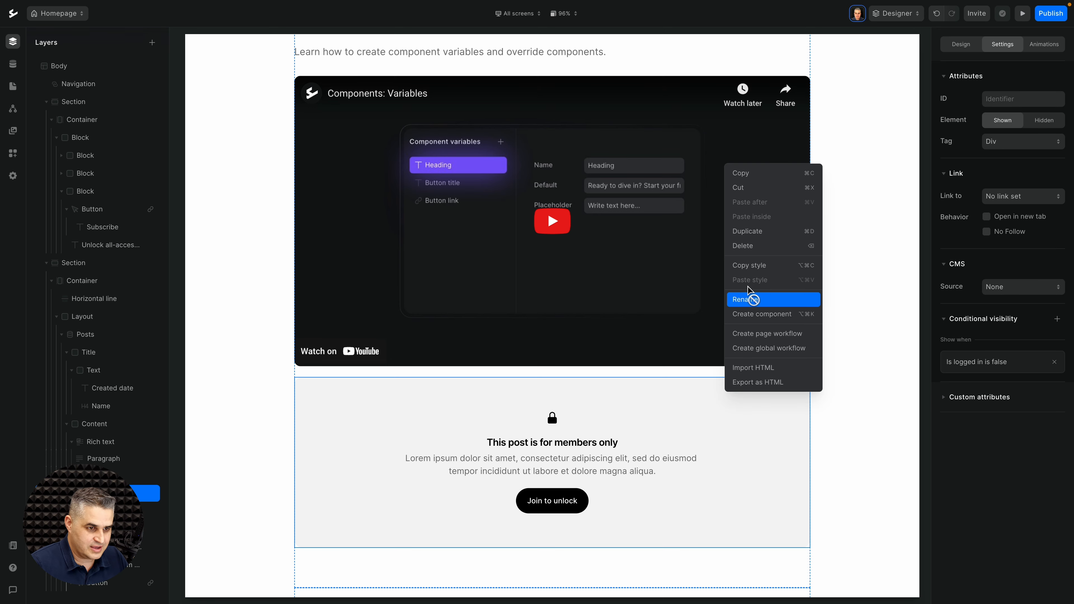
click(744, 240)
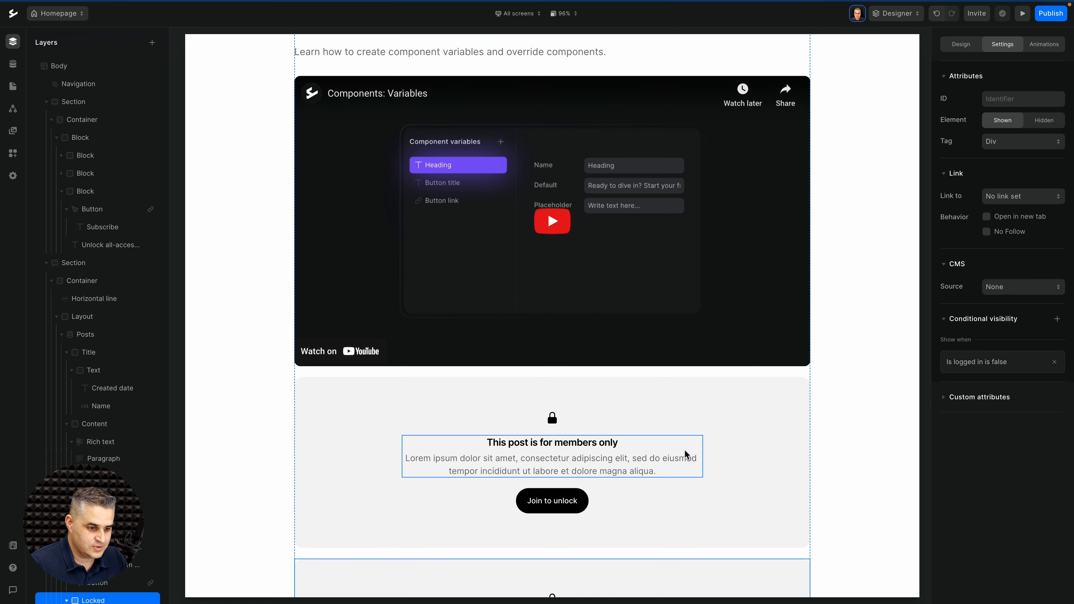
scroll(684, 451, down, 3)
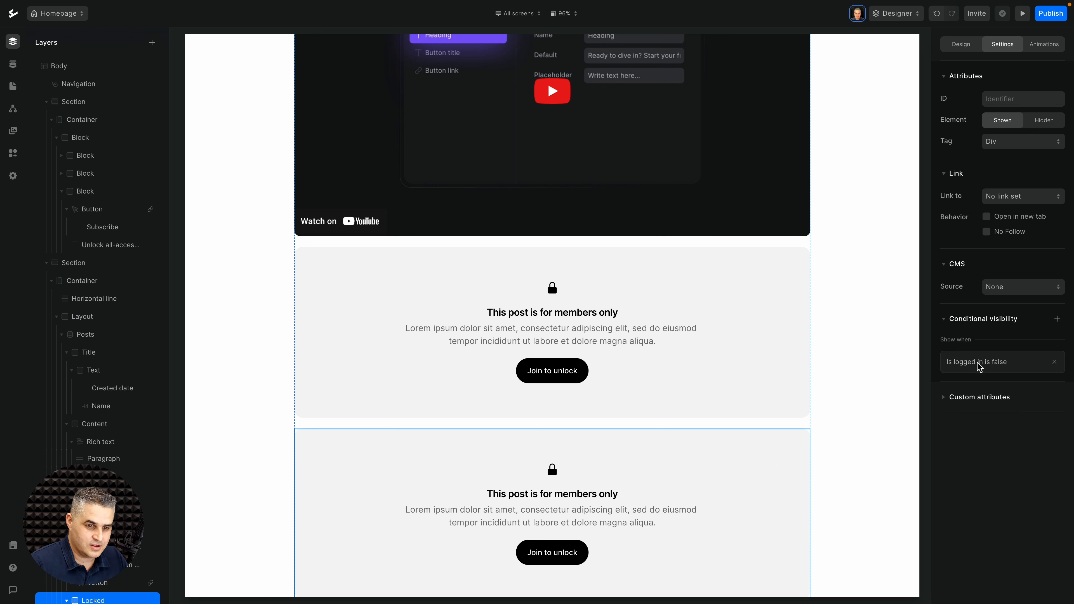
Step: Replace the copy's 'Is logged in is false' condition with 'Subscribed is false'
click(1054, 361)
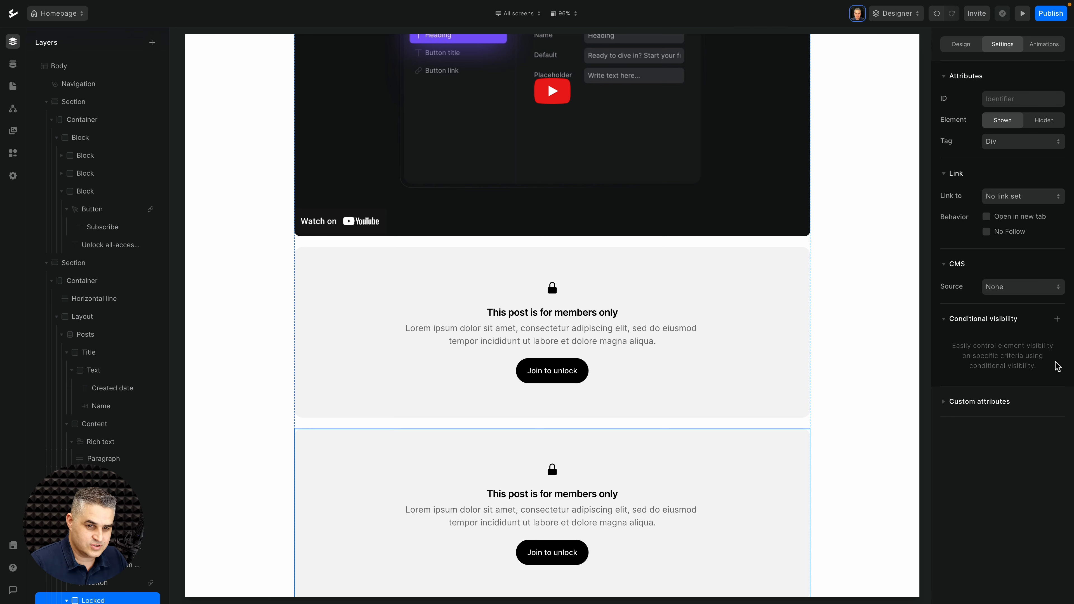
click(1058, 320)
click(1029, 324)
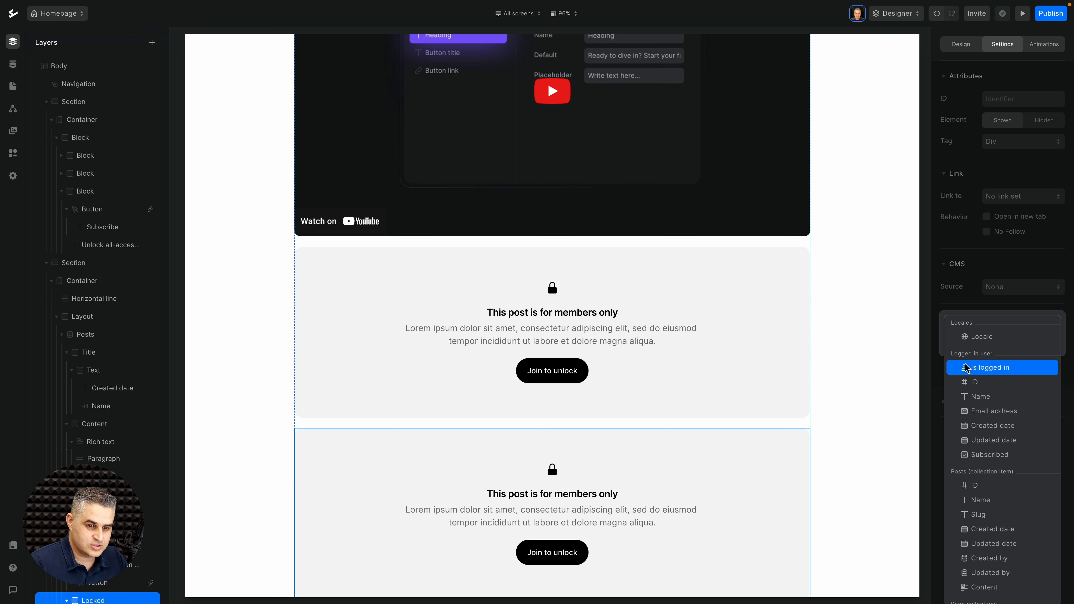
click(972, 454)
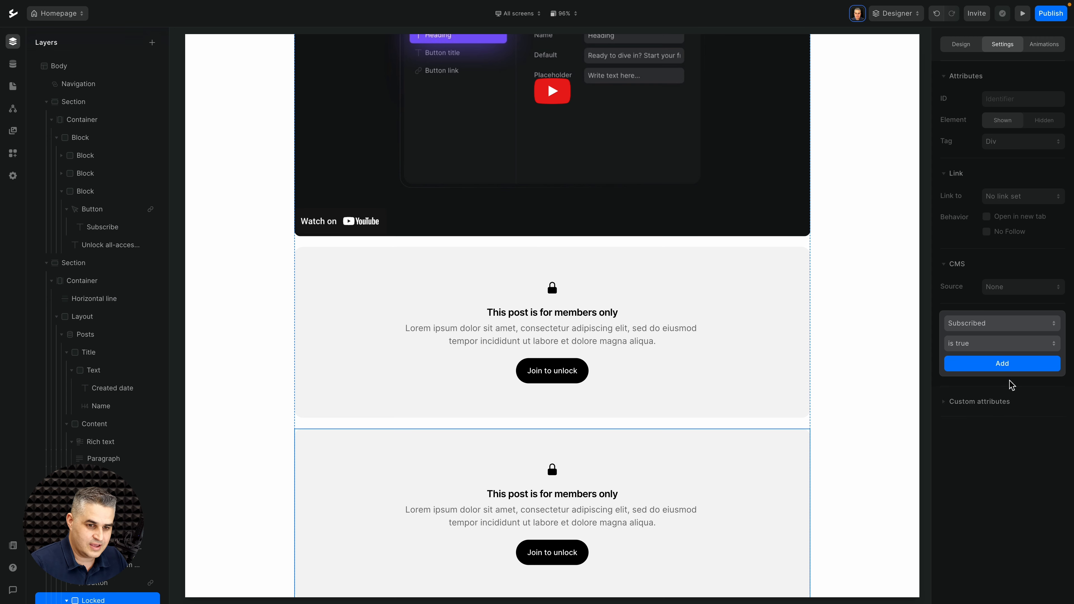
click(996, 347)
click(974, 362)
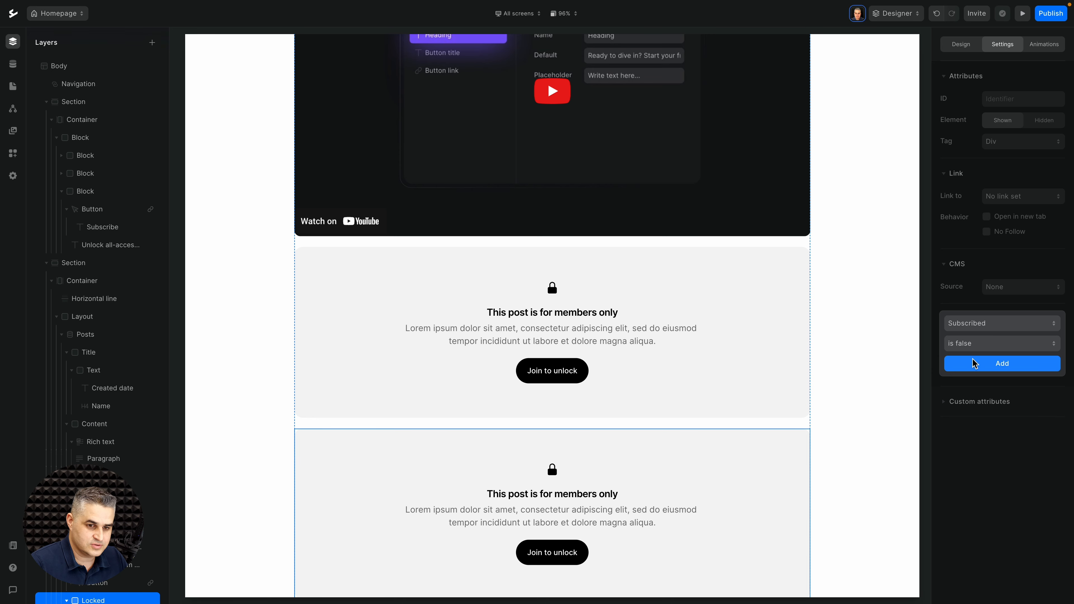
click(1015, 368)
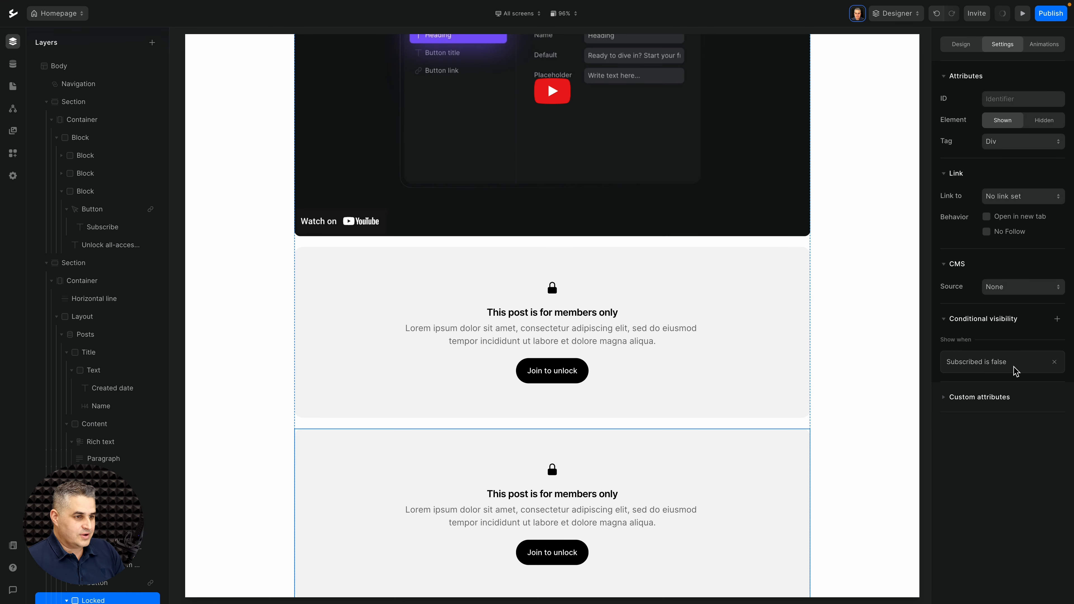
scroll(655, 247, up, 10)
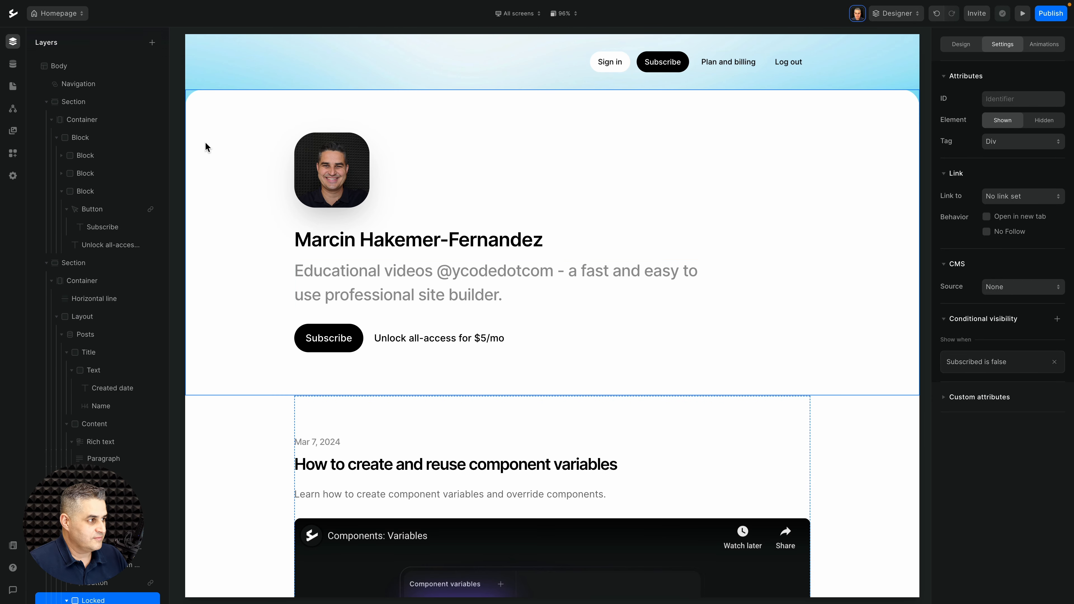
Step: Select the Subscribe page's Lemon Squeezy checkout button to view its link settings, then switch to Lemon Squeezy
click(13, 86)
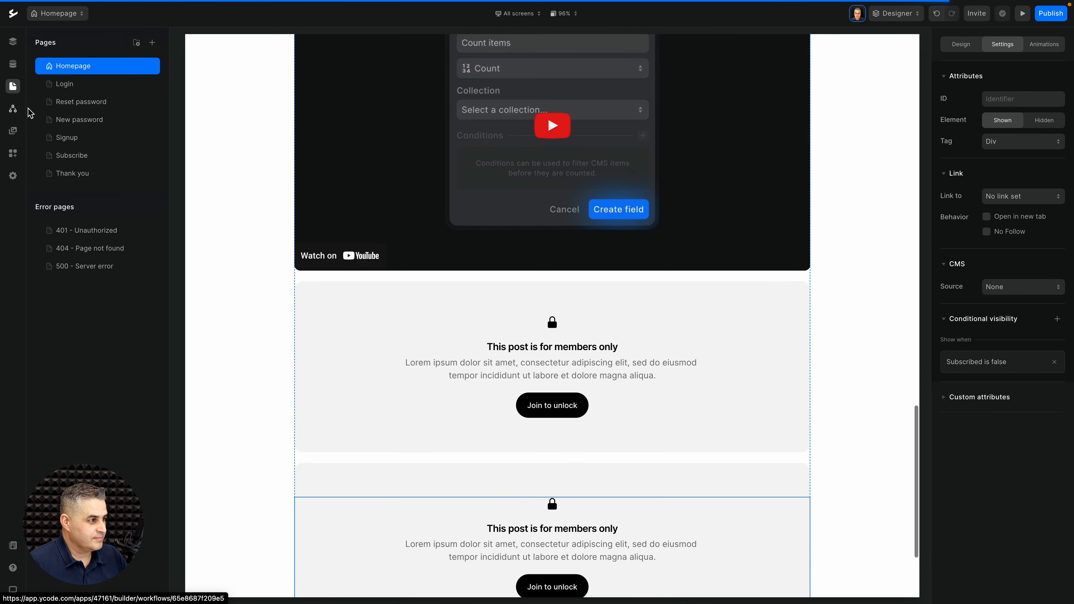
click(87, 157)
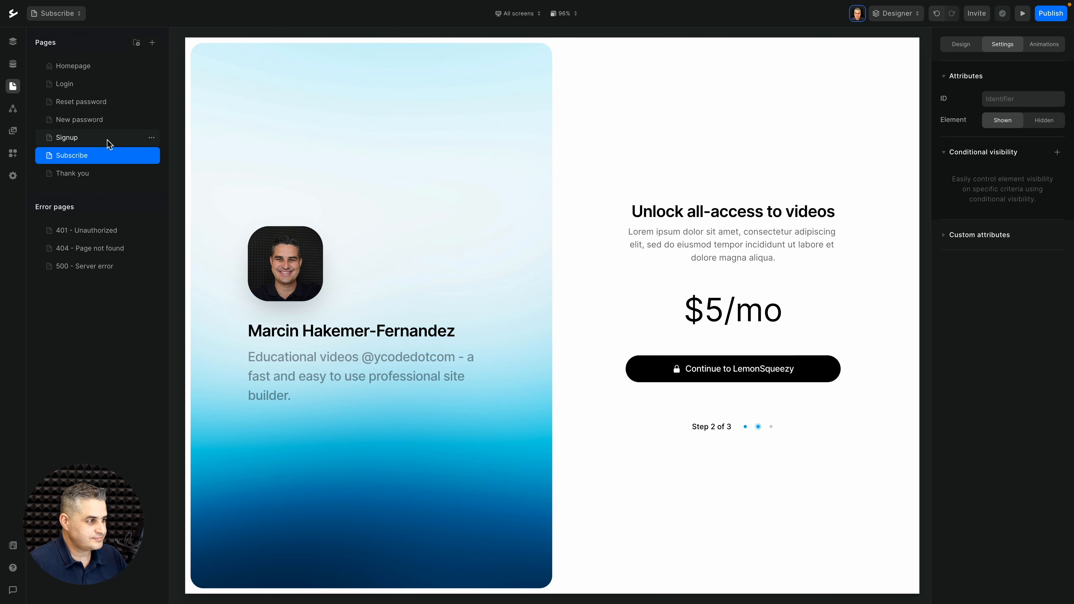
click(13, 41)
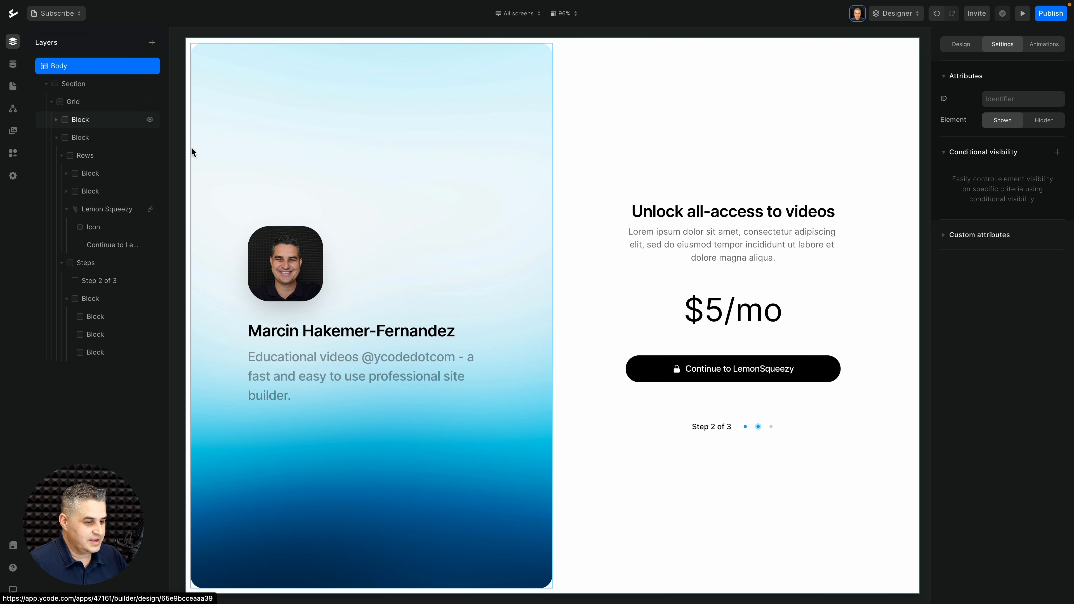
click(703, 366)
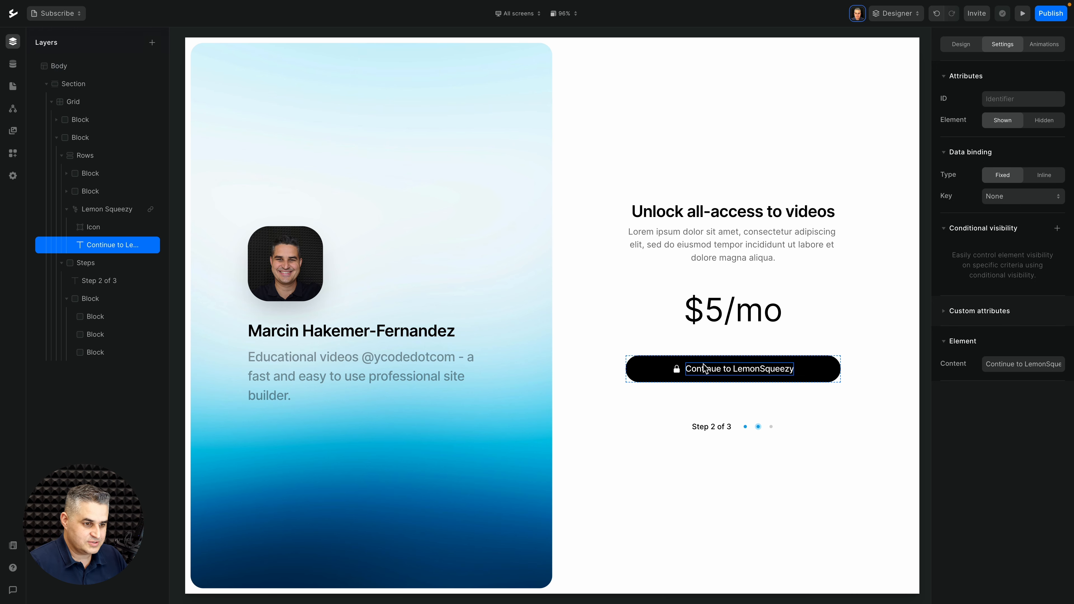
click(704, 357)
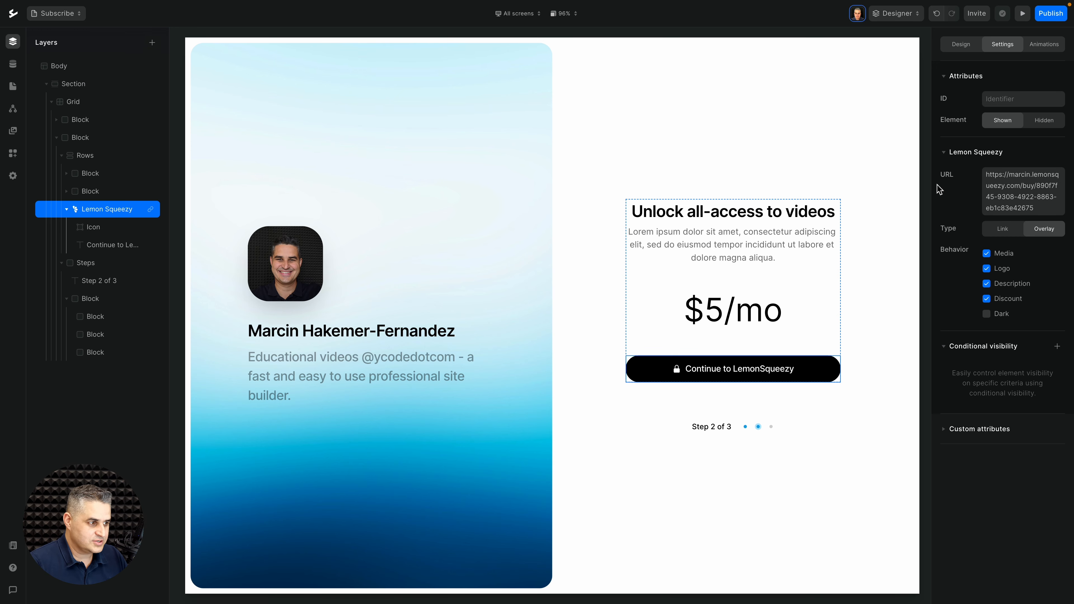
key(ctrl+Left)
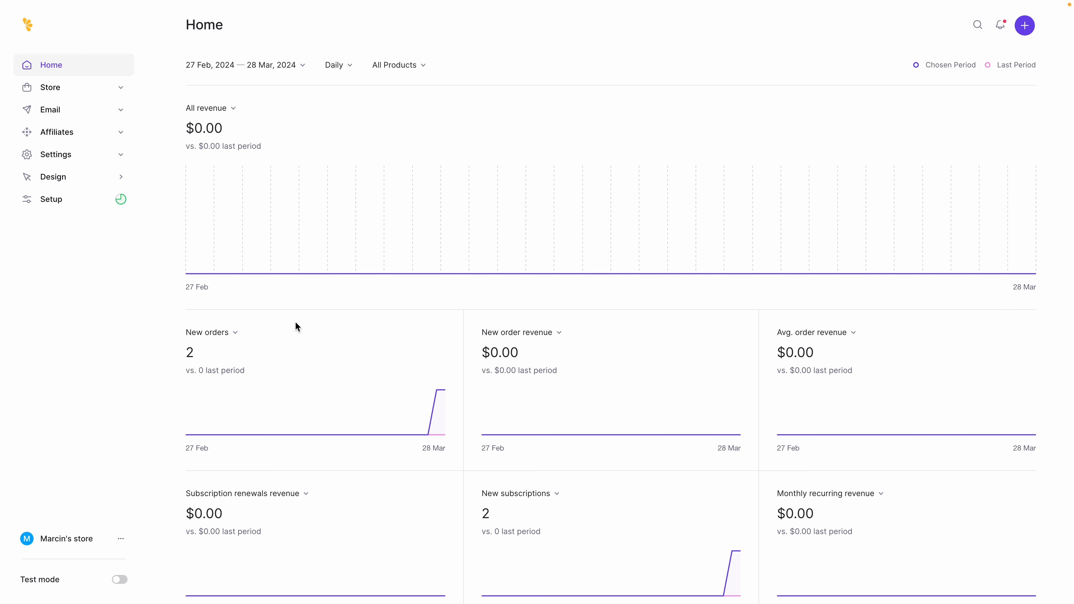
Step: Enable test mode and view the 28 active Subscription Ycode subscriptions under Store > Subscriptions
click(123, 582)
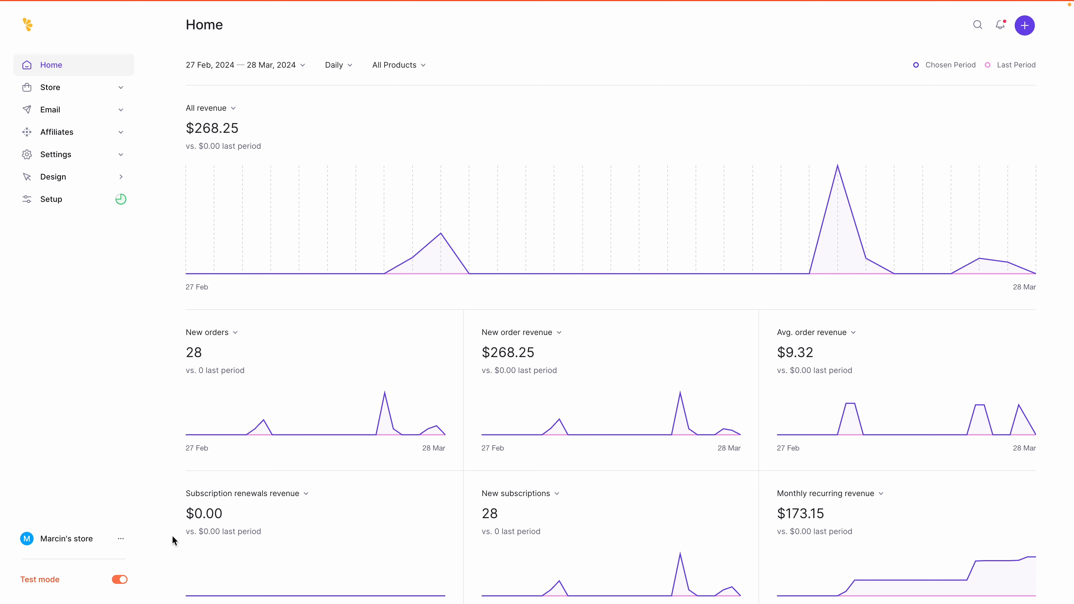
scroll(193, 501, down, 1)
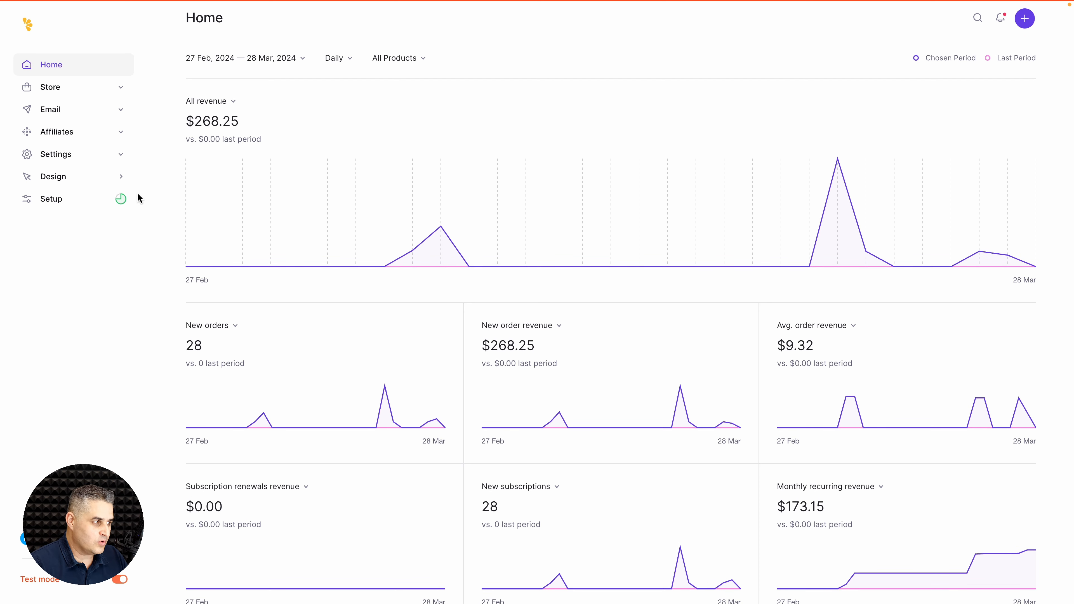
click(120, 92)
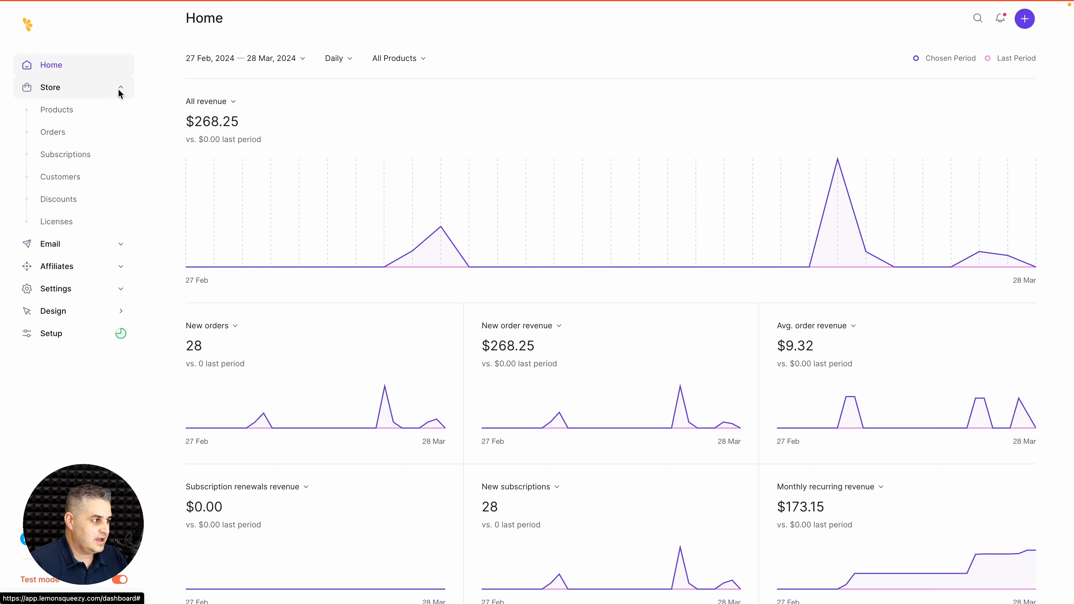
click(59, 156)
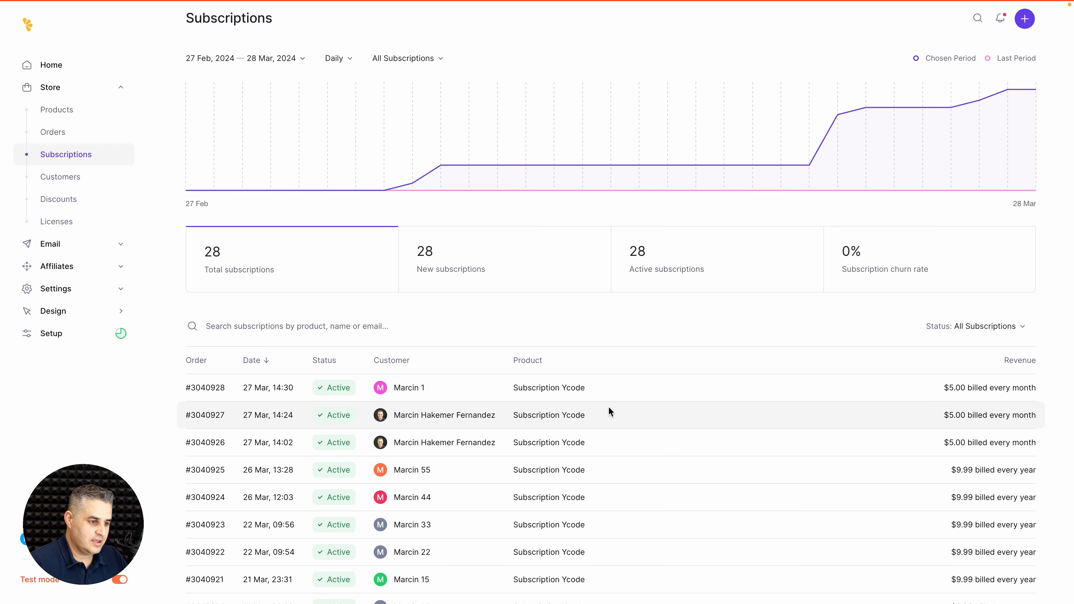
click(564, 390)
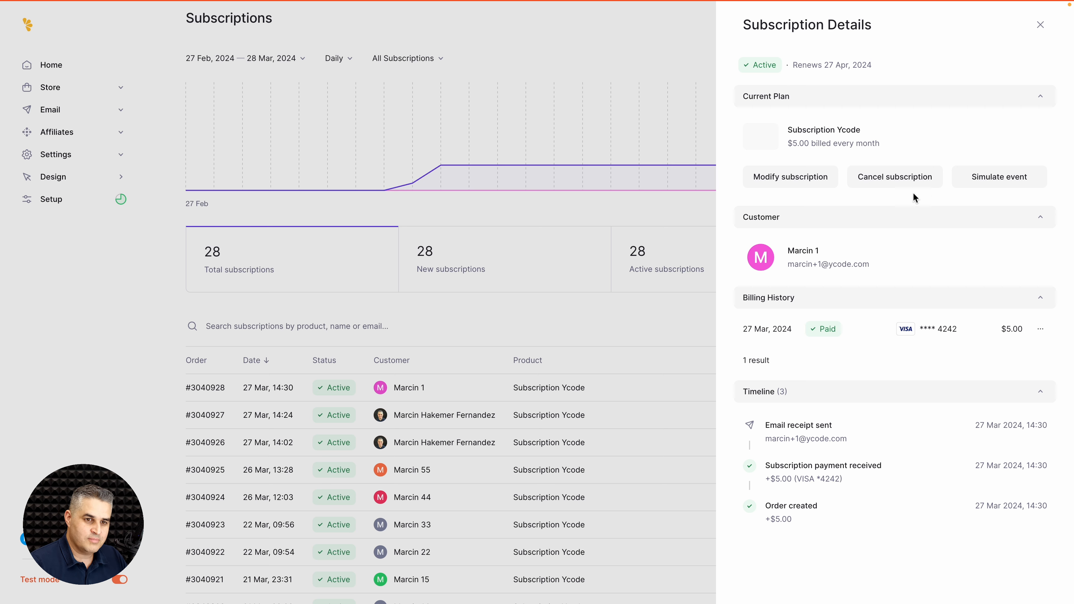
click(980, 178)
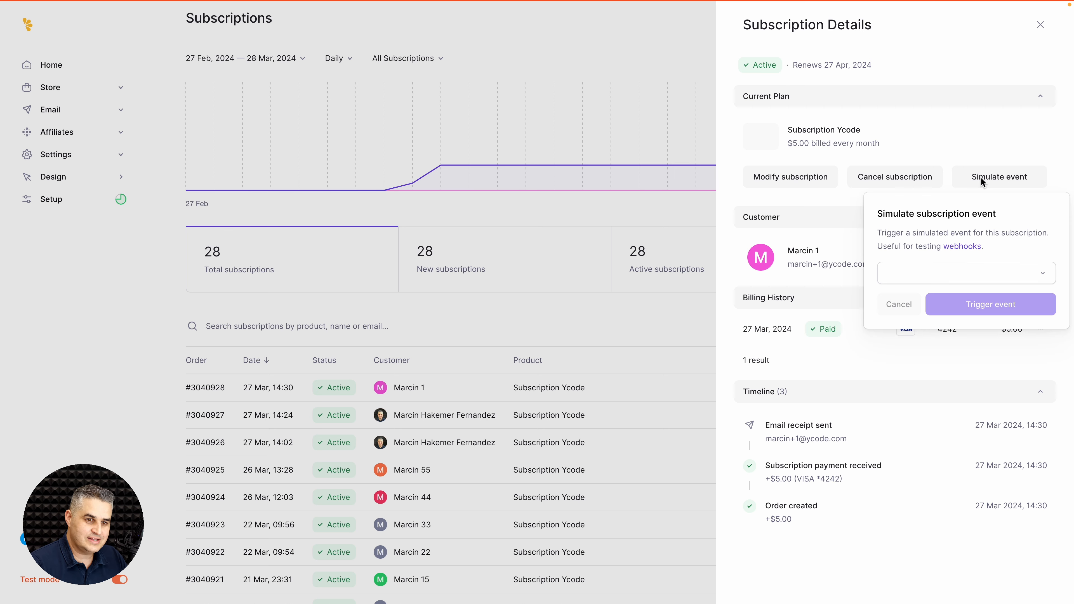
click(938, 268)
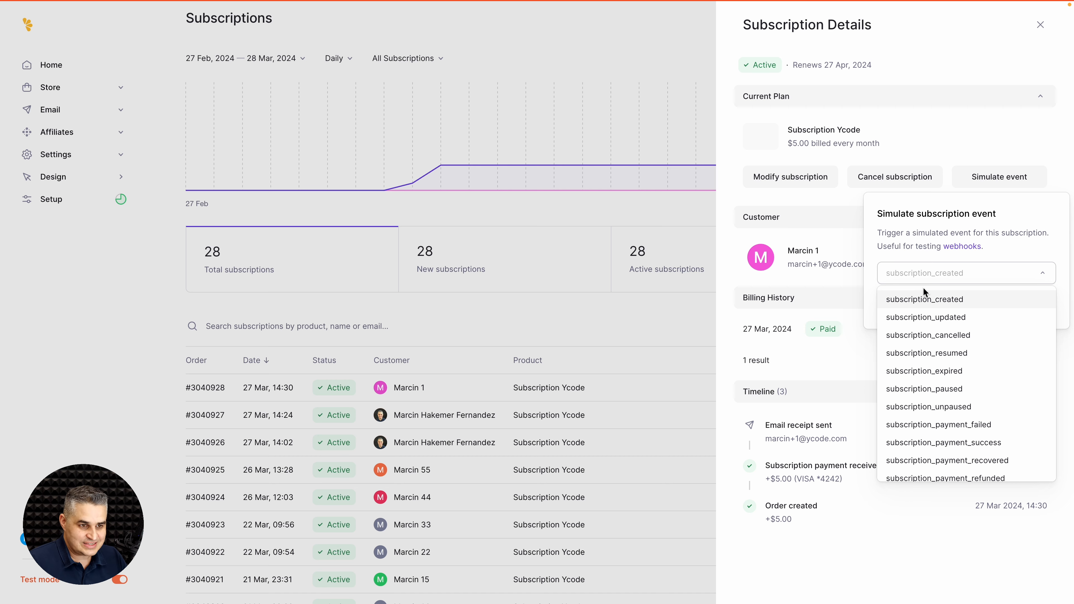
click(841, 250)
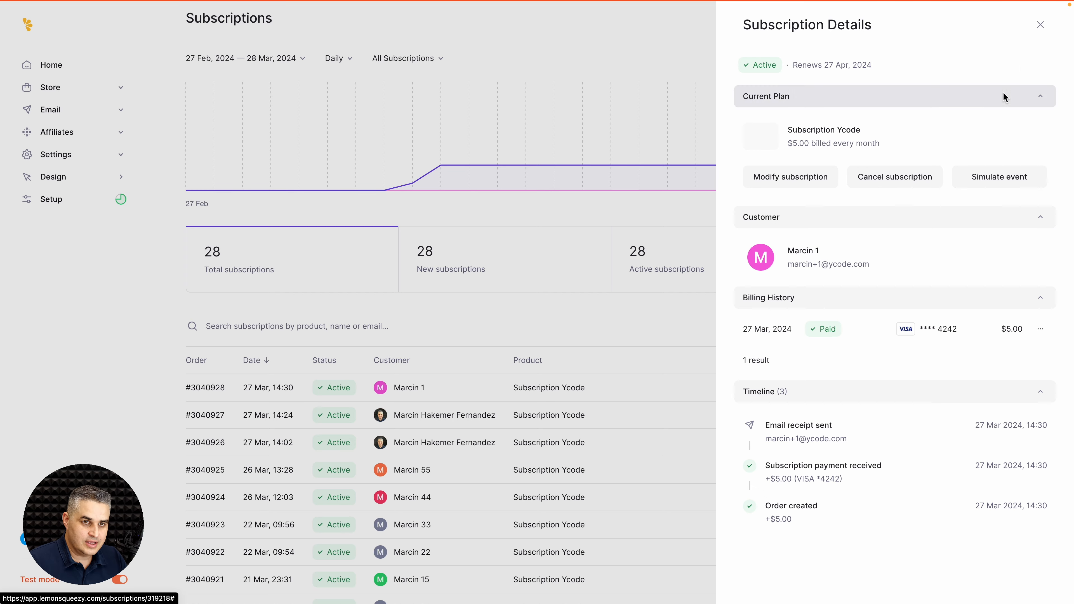
click(1041, 25)
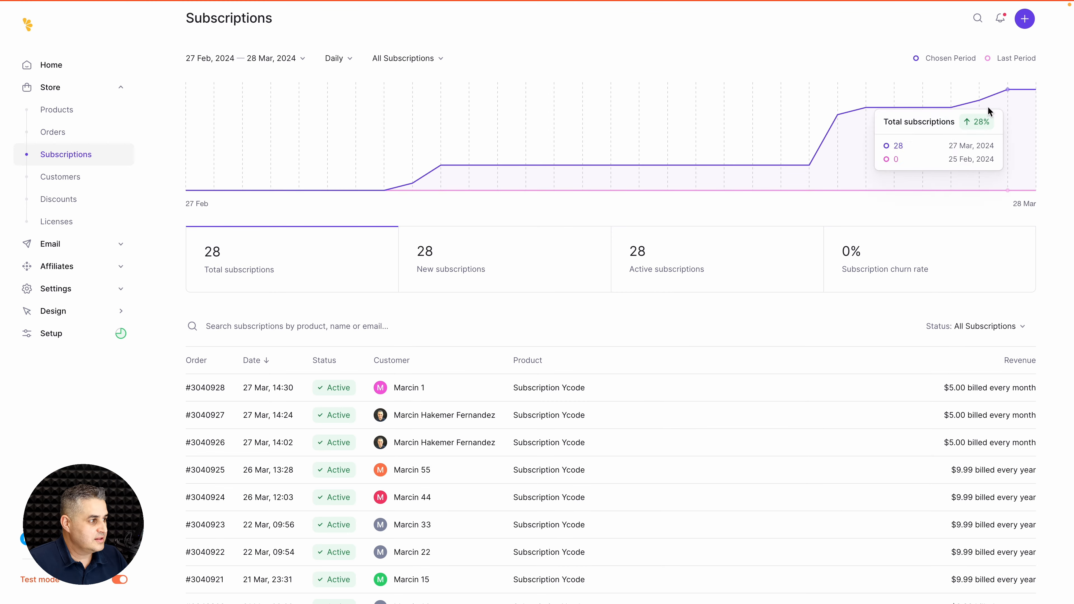
Step: Open the Subscription Ycode product and scroll through its settings
click(55, 108)
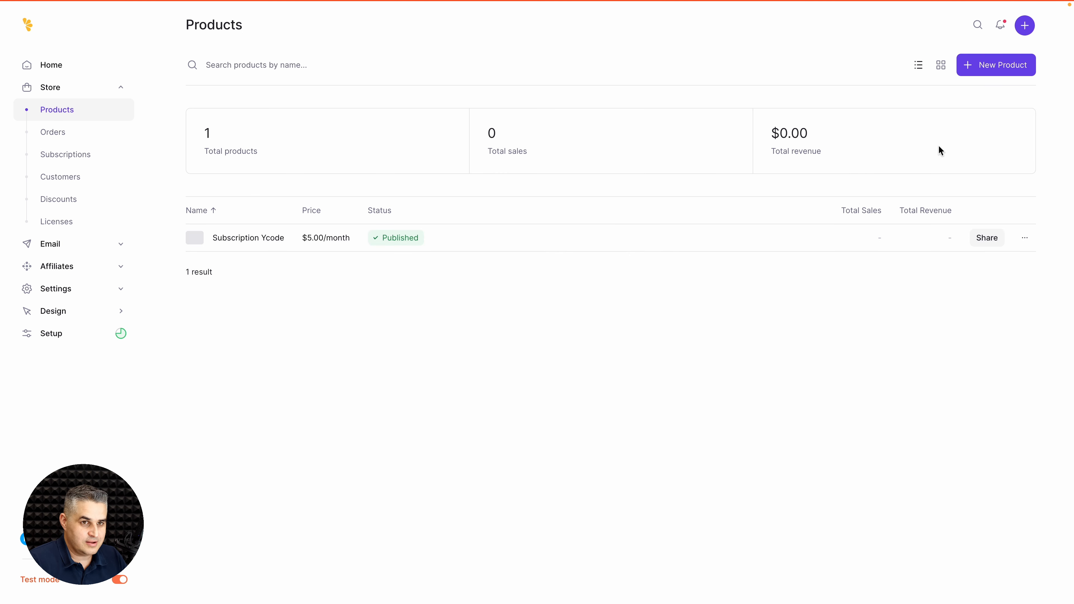
click(763, 236)
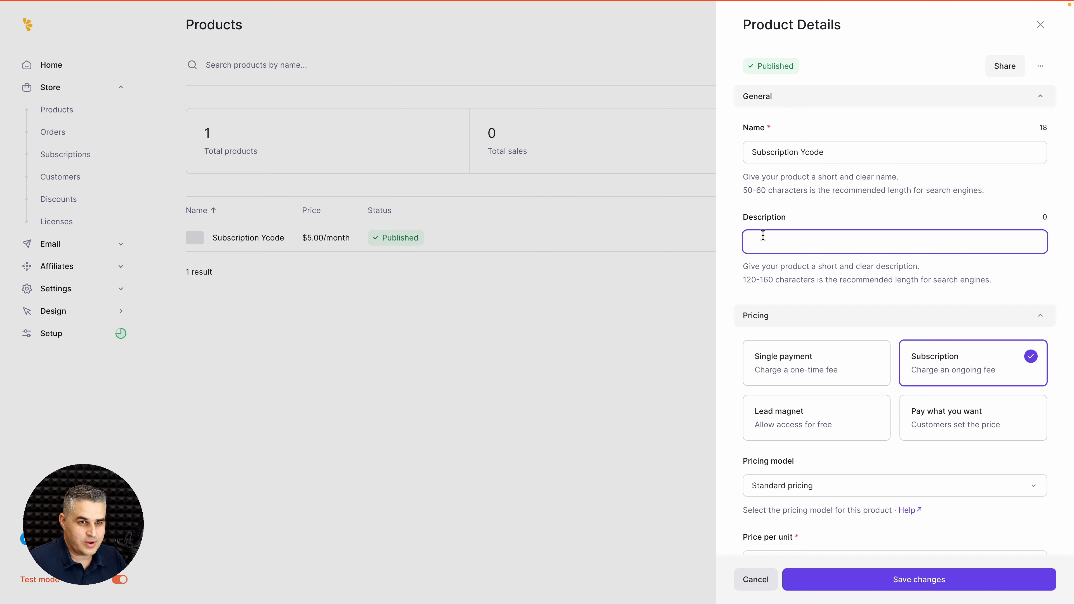
click(932, 218)
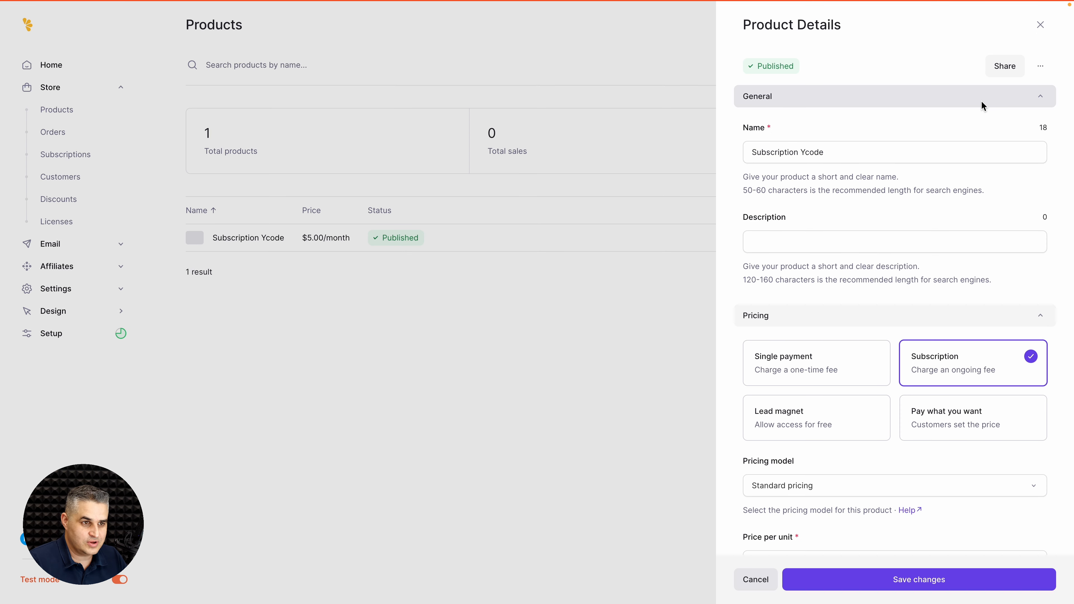
scroll(863, 216, down, 4)
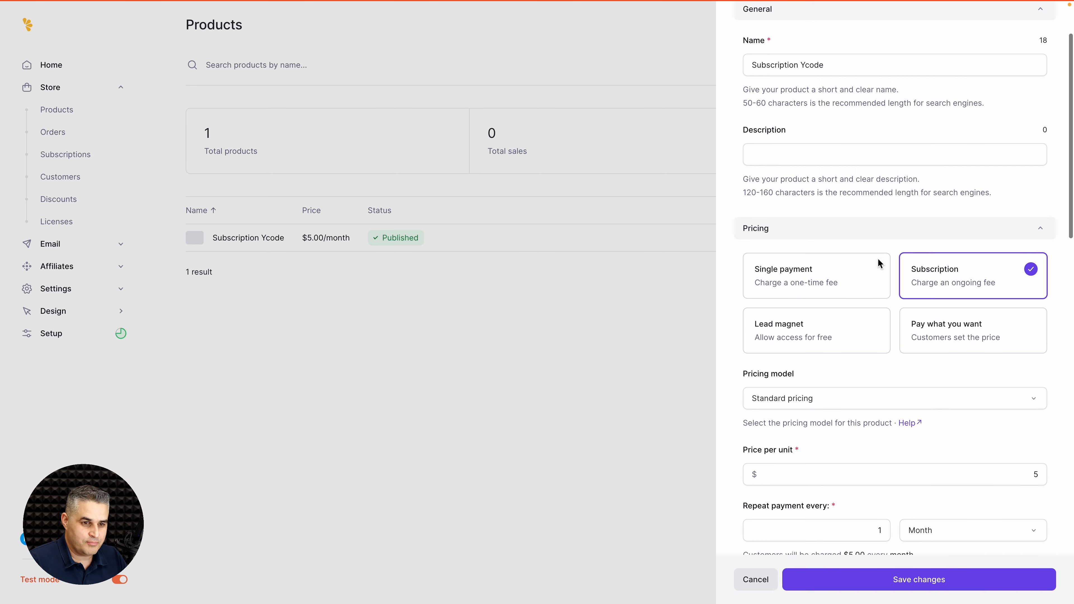
scroll(939, 269, down, 3)
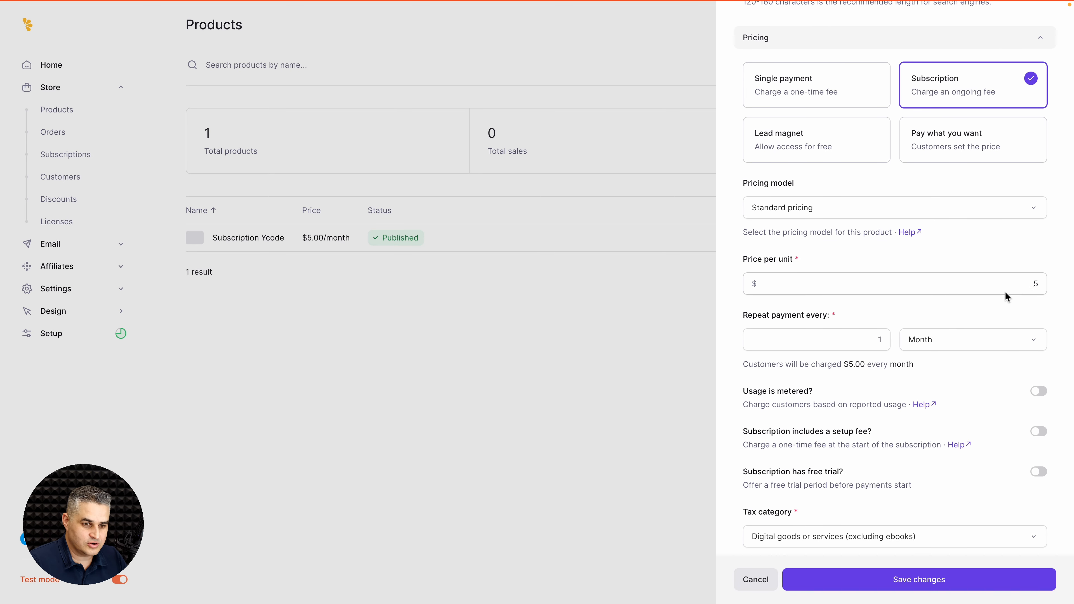
scroll(1006, 292, down, 2)
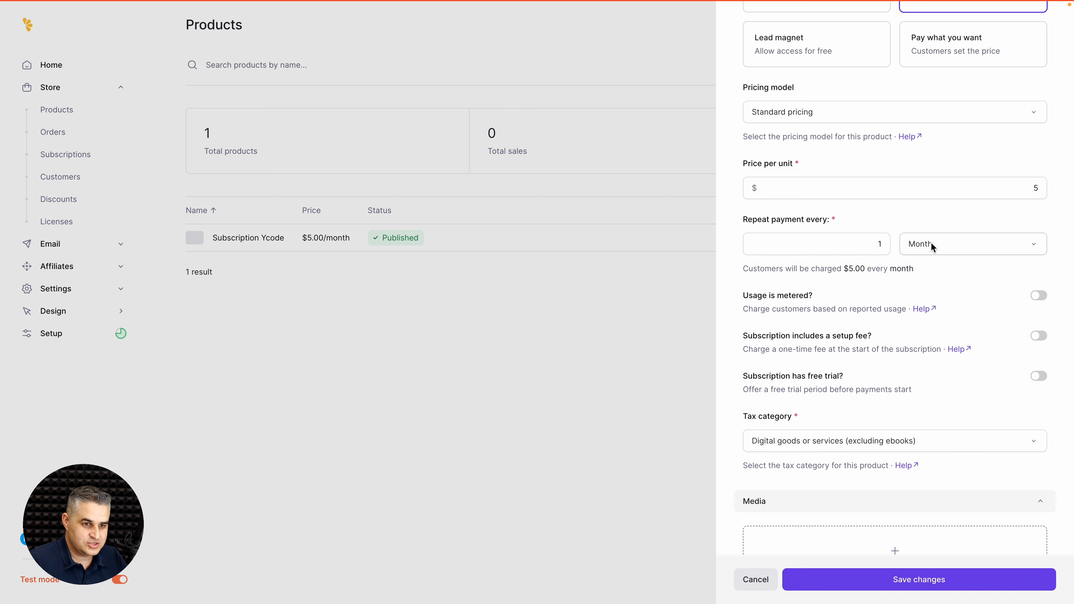
scroll(962, 248, down, 3)
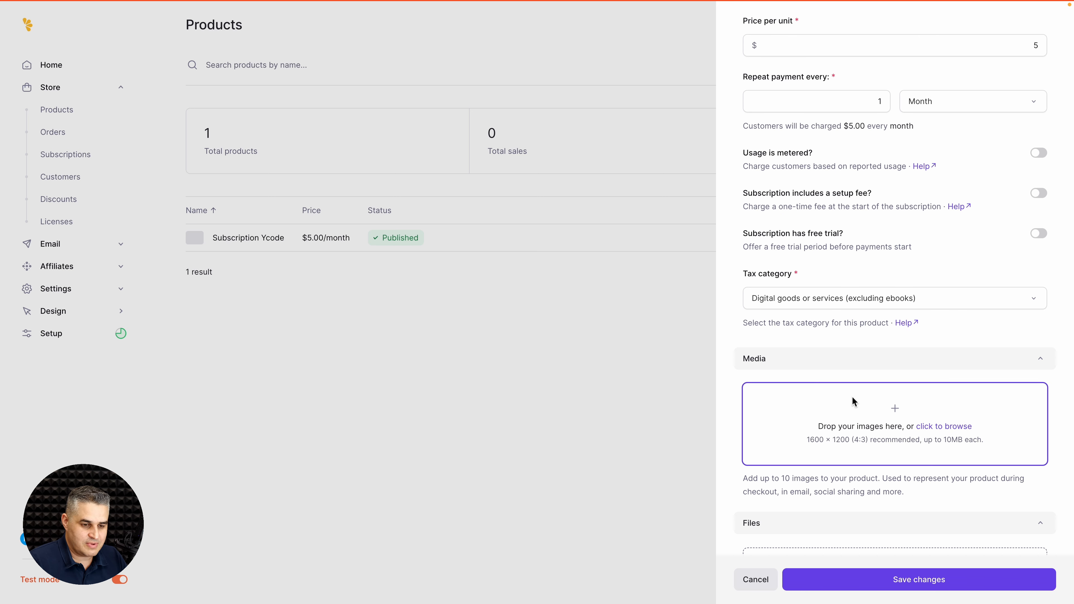
scroll(851, 398, down, 3)
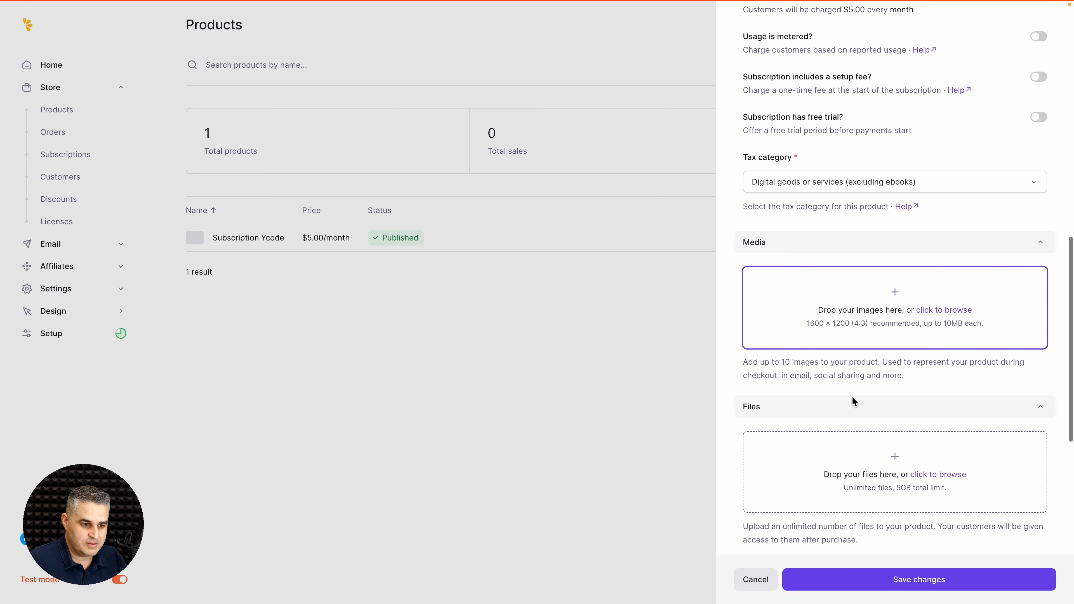
scroll(853, 396, down, 3)
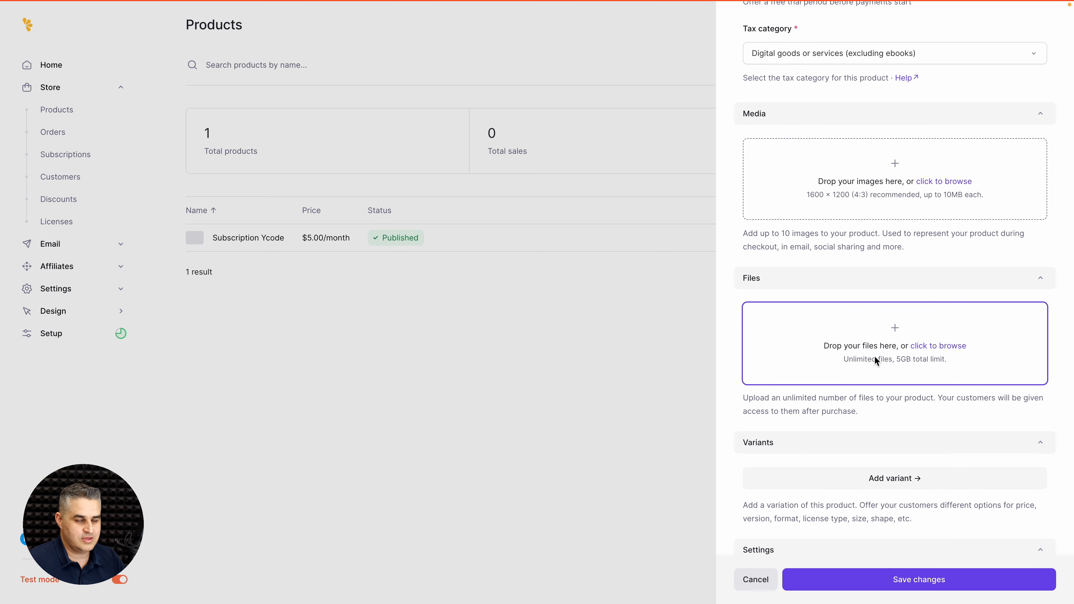
scroll(875, 357, down, 4)
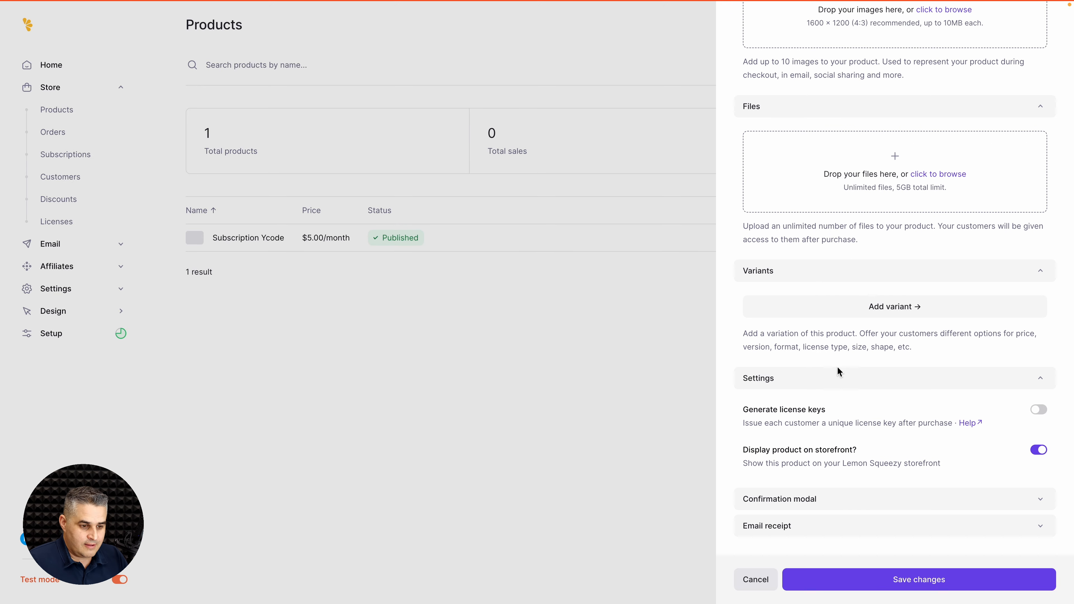
Step: Review the purchase Confirmation modal settings, then cancel without saving
click(817, 498)
scroll(917, 413, down, 8)
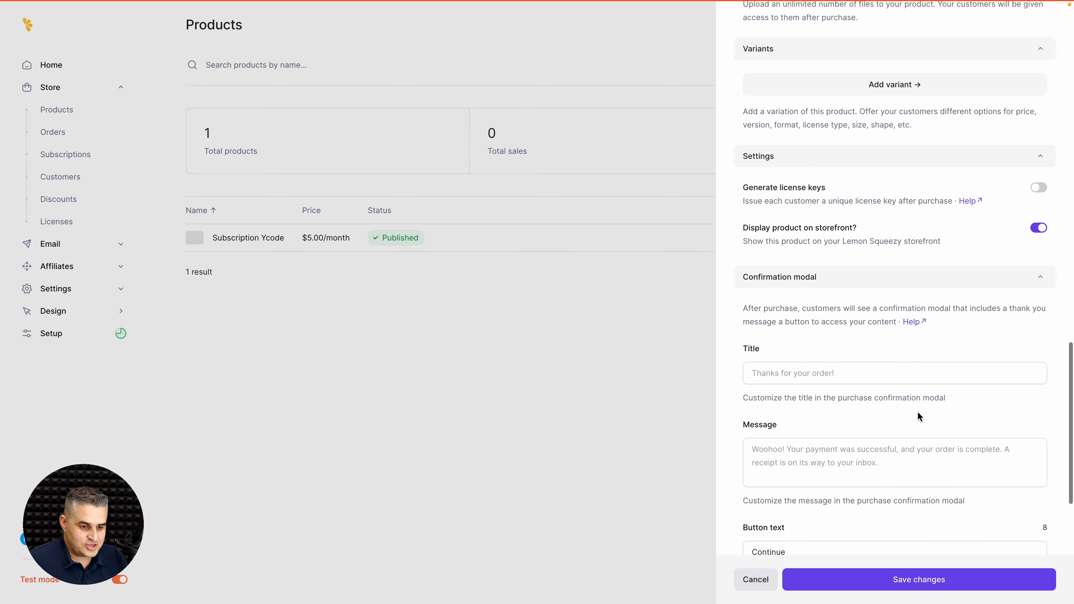
scroll(918, 416, down, 1)
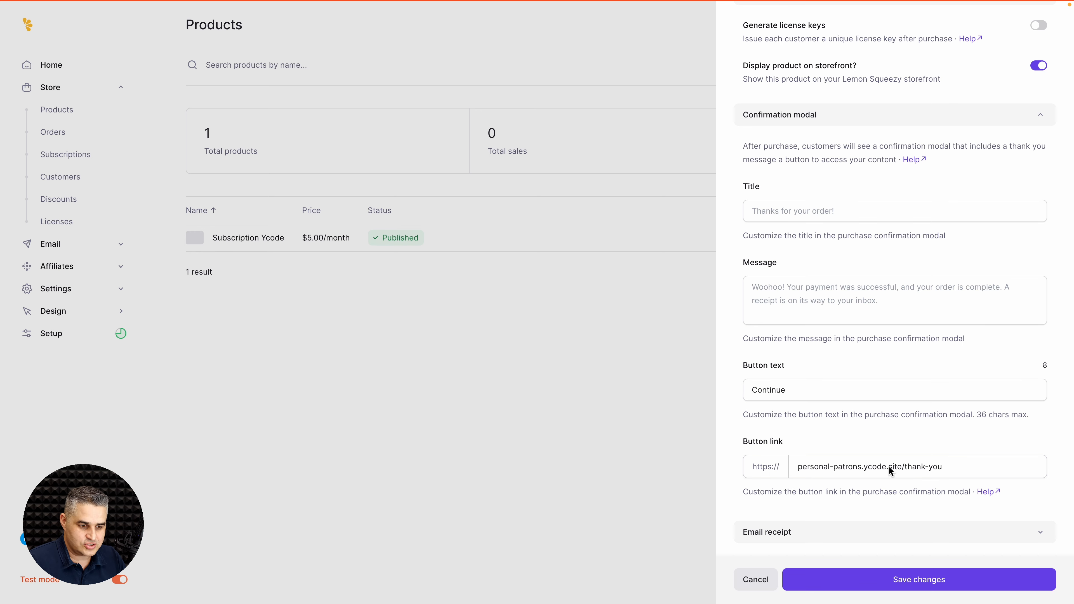
scroll(888, 466, down, 1)
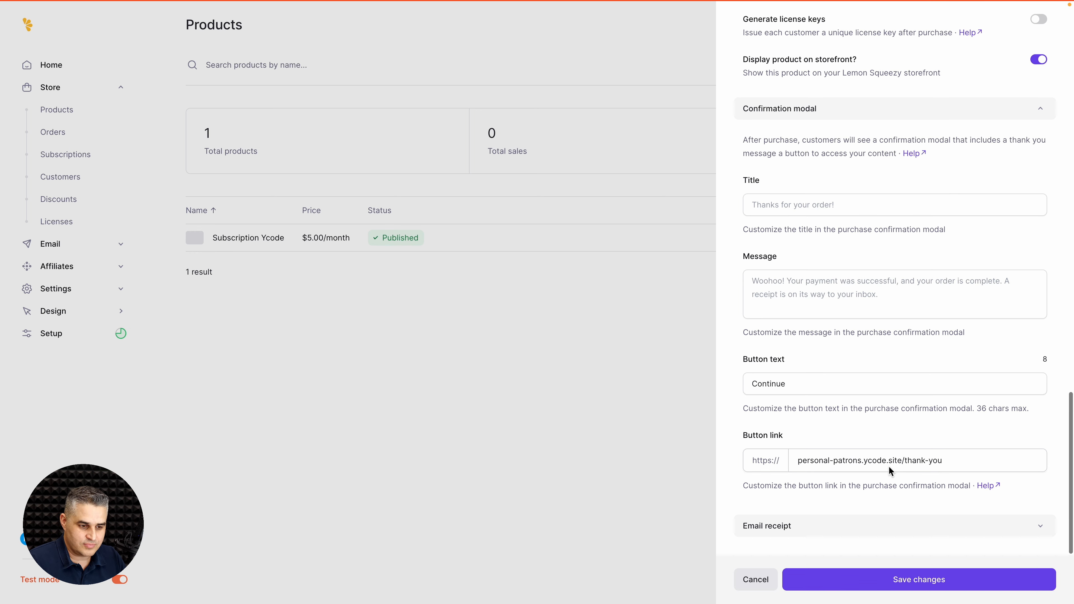
click(754, 578)
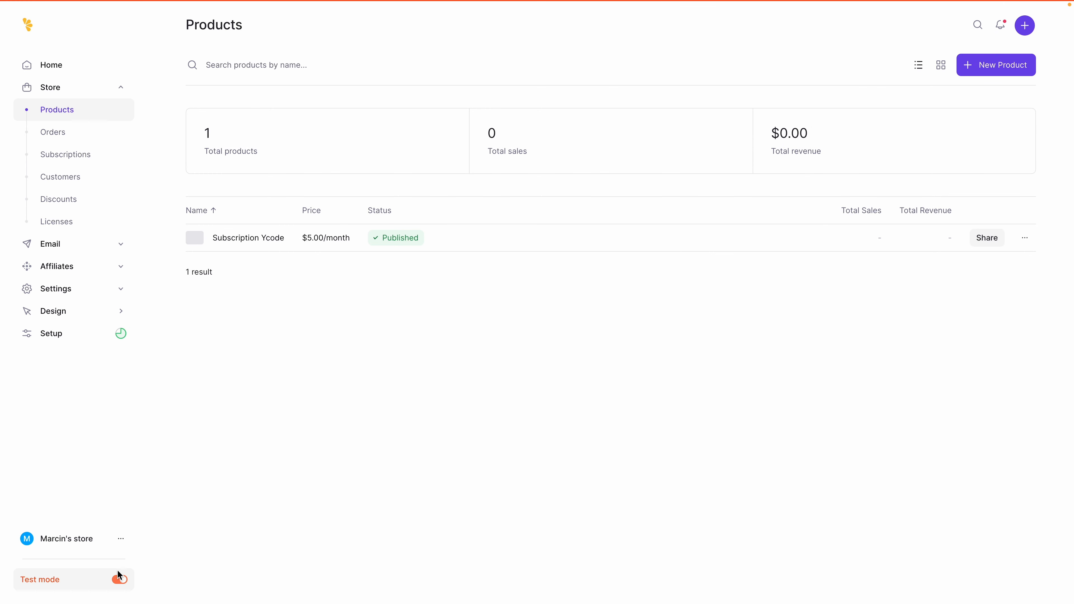
Step: Turn off test mode and copy the live Full subscription product's checkout link
click(120, 580)
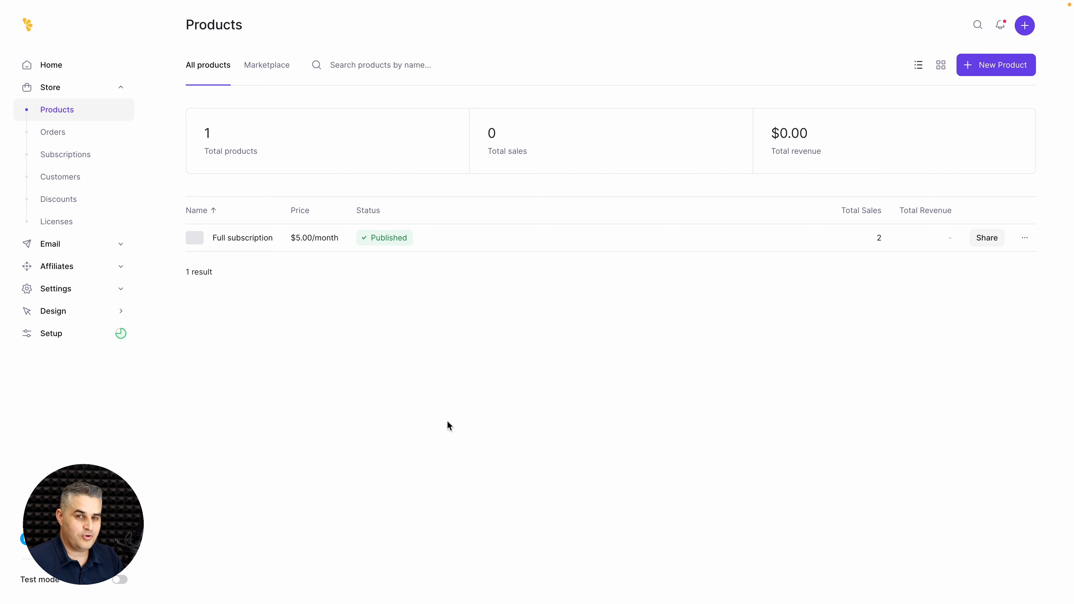
click(566, 241)
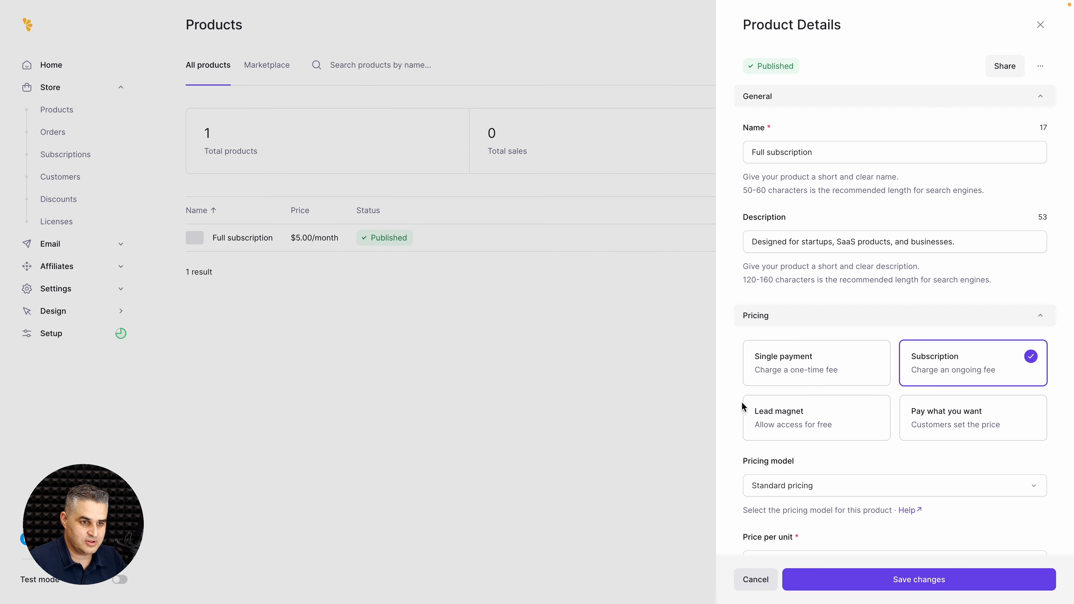
scroll(985, 445, down, 1)
scroll(985, 441, down, 10)
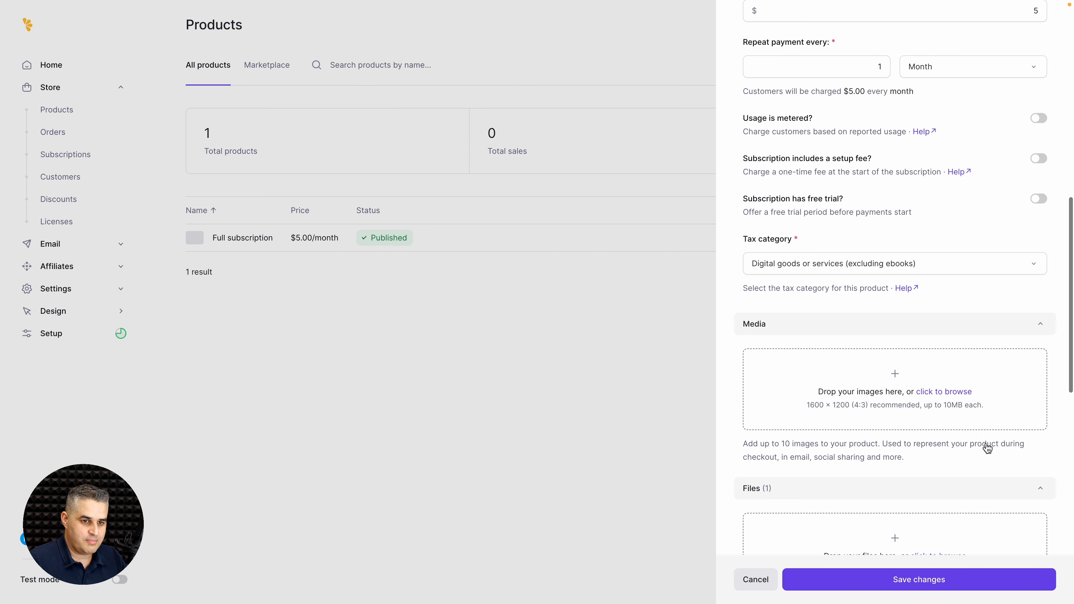
scroll(986, 445, up, 15)
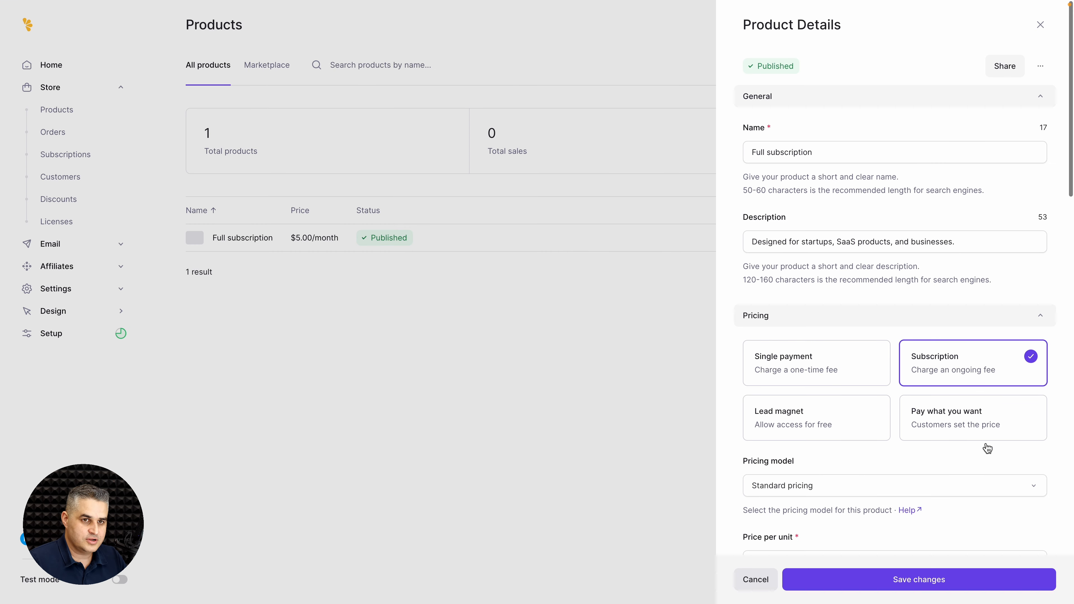
click(998, 67)
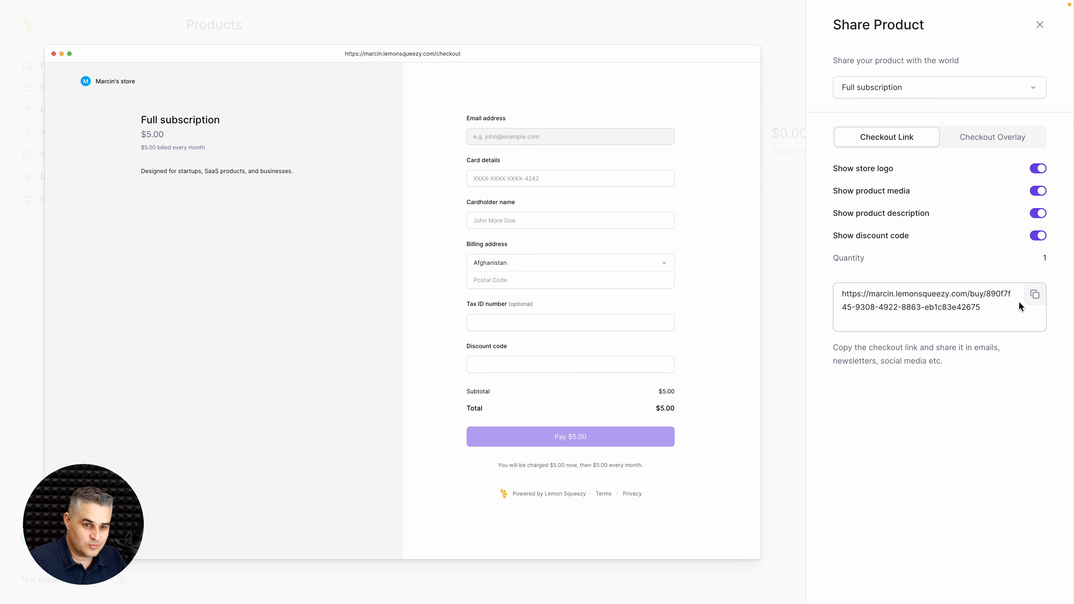
click(1034, 295)
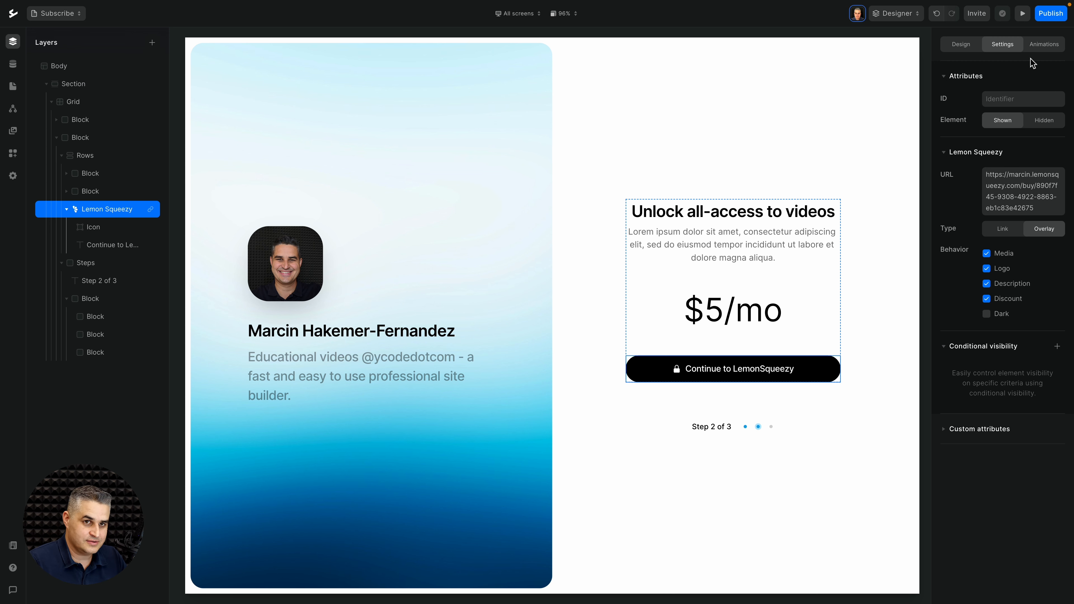
Step: Republish the site with the latest changes and check the live version
click(1041, 17)
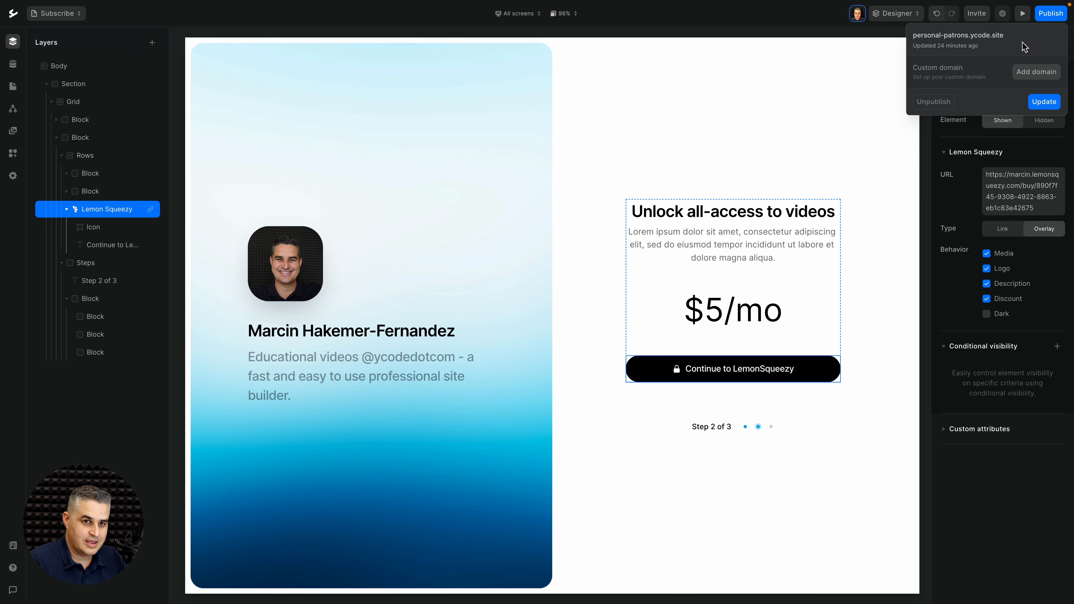
click(1042, 102)
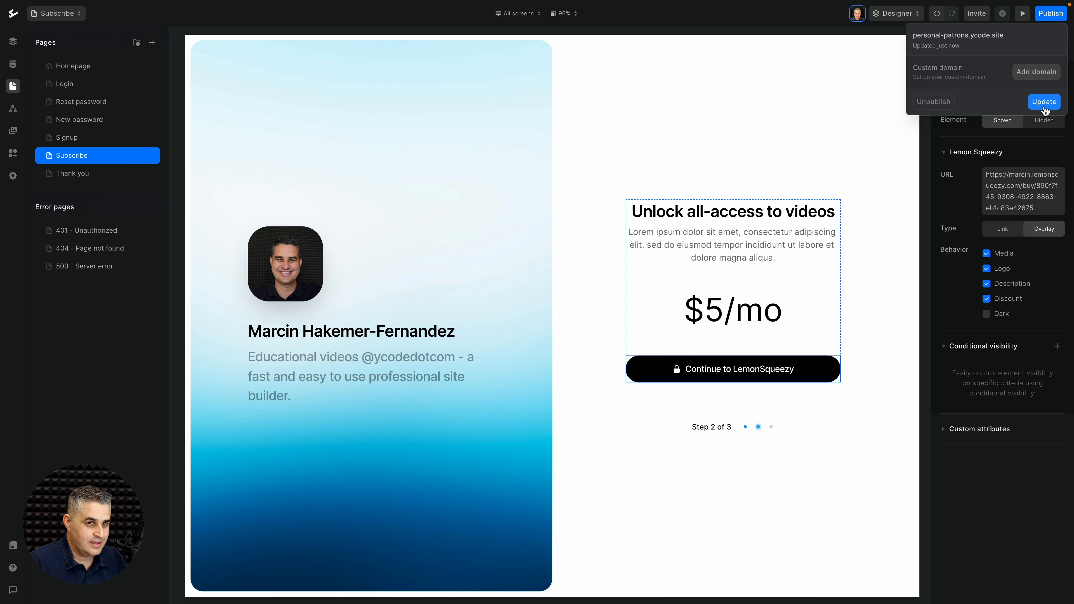
click(965, 37)
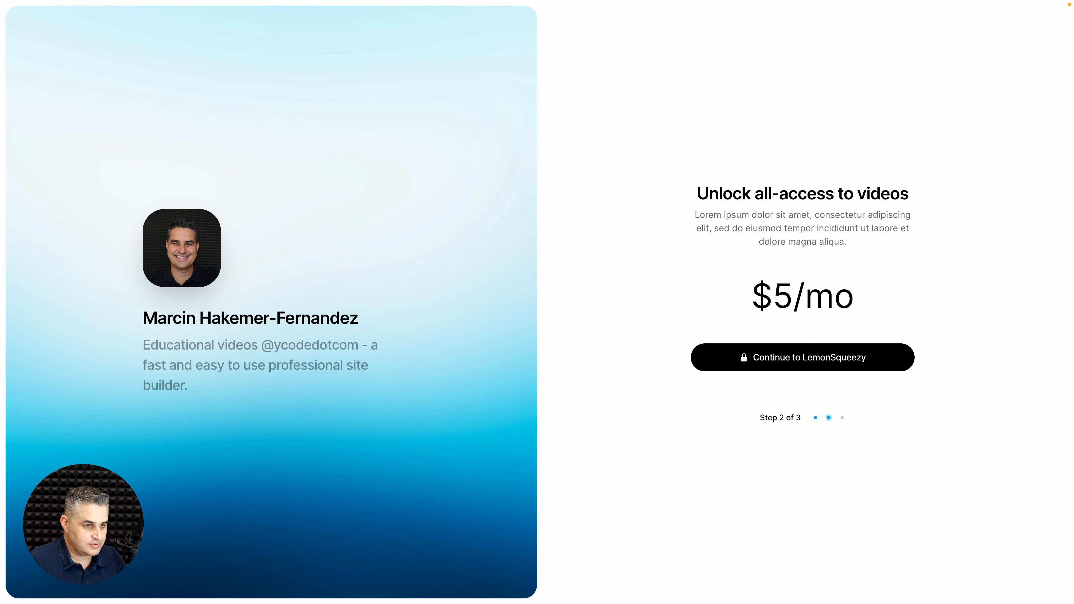
key(super+w)
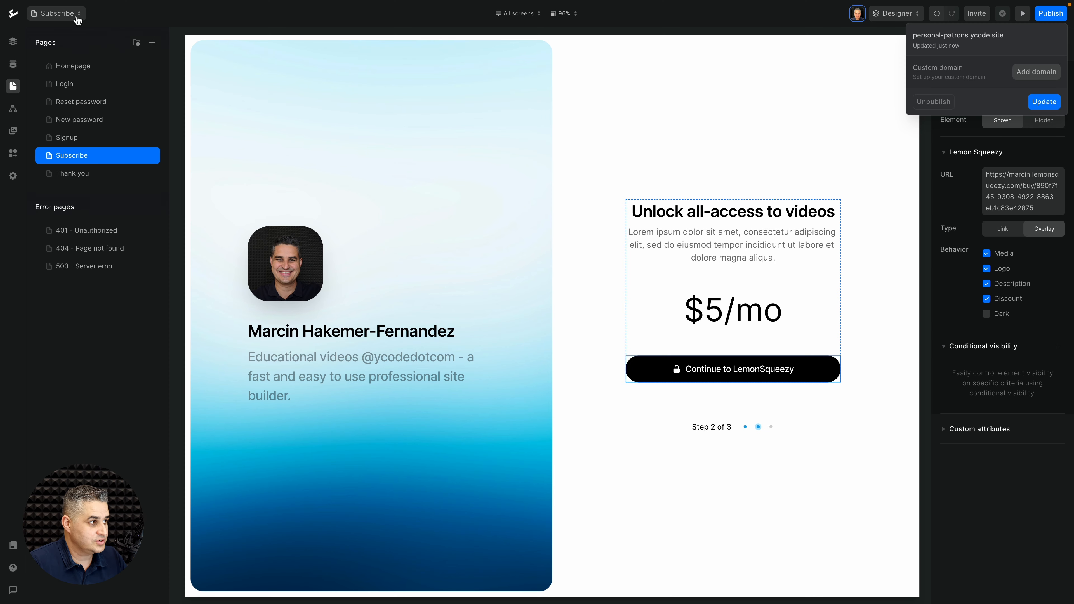
Step: Switch the designer from the Subscribe page to the Homepage
click(75, 13)
click(75, 14)
click(67, 32)
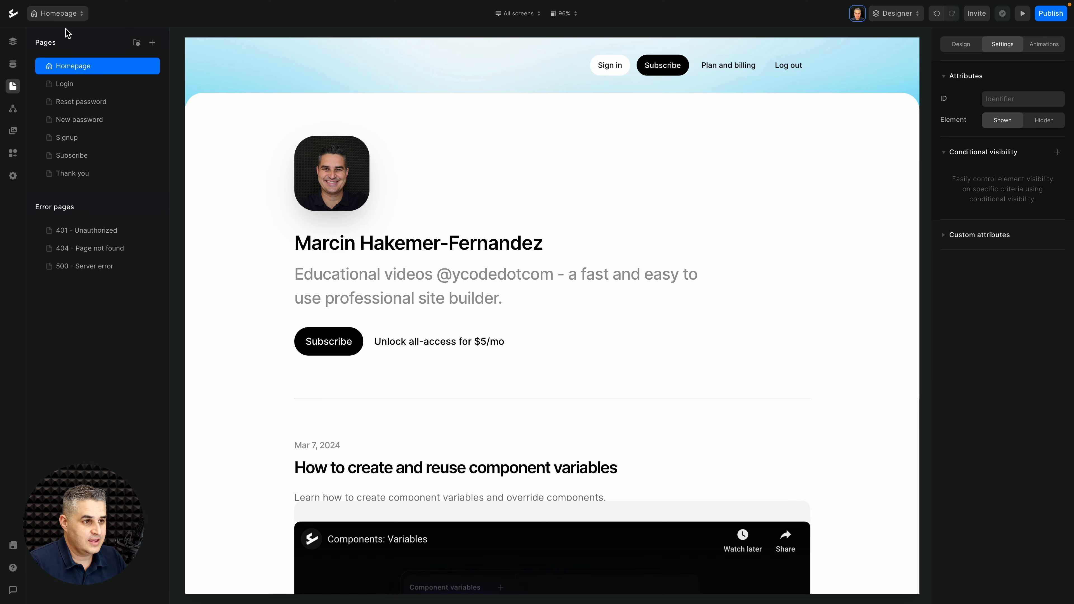
Step: On the live site, log the member out and reach the empty Subscribe signup form
click(1051, 13)
click(960, 41)
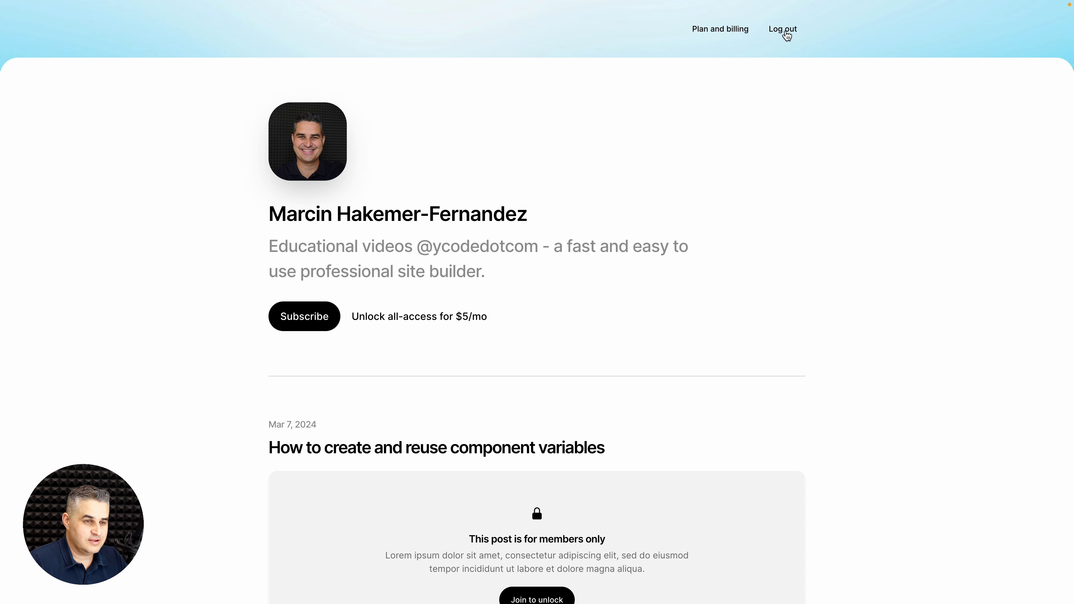
click(787, 37)
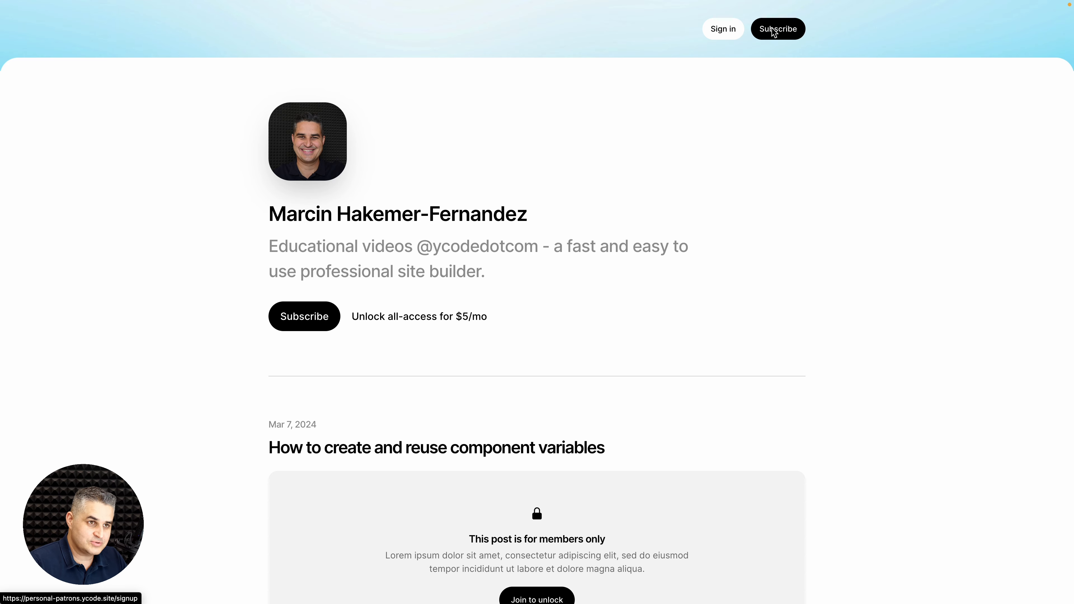
click(772, 31)
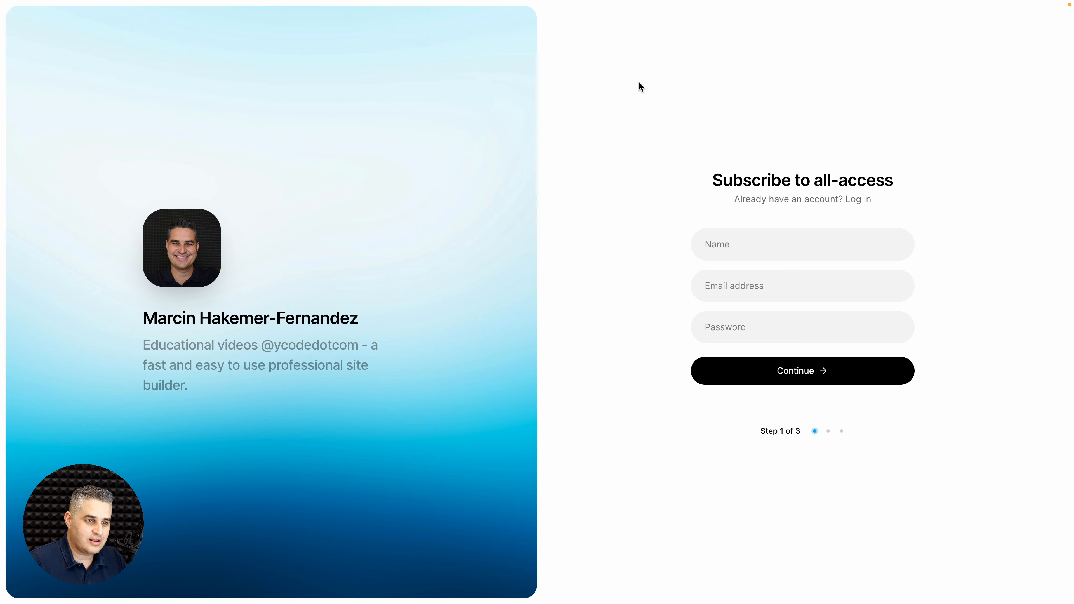
click(726, 253)
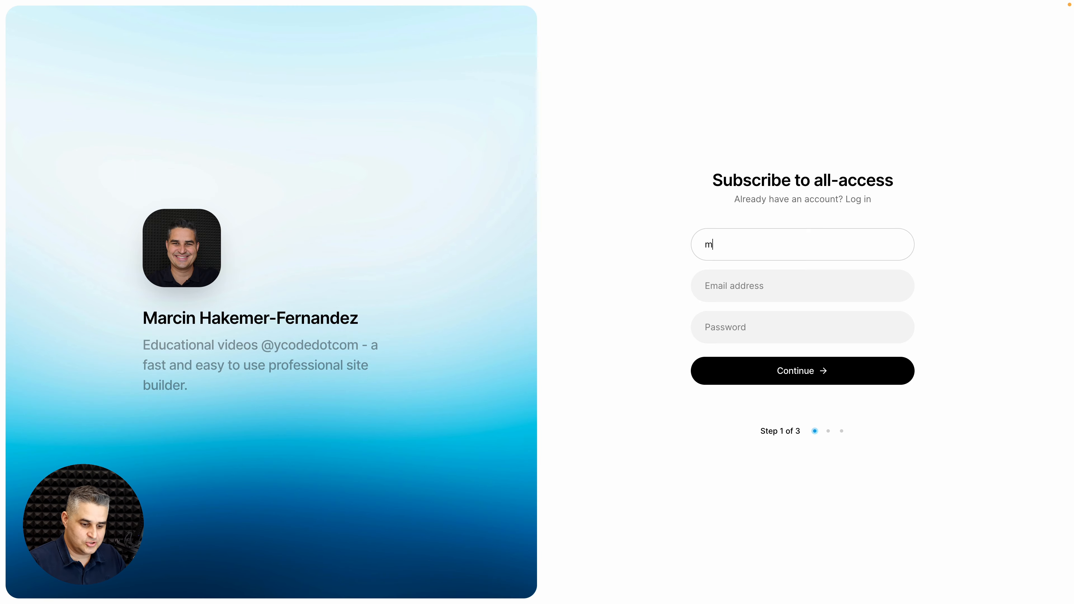
key(BackSpace)
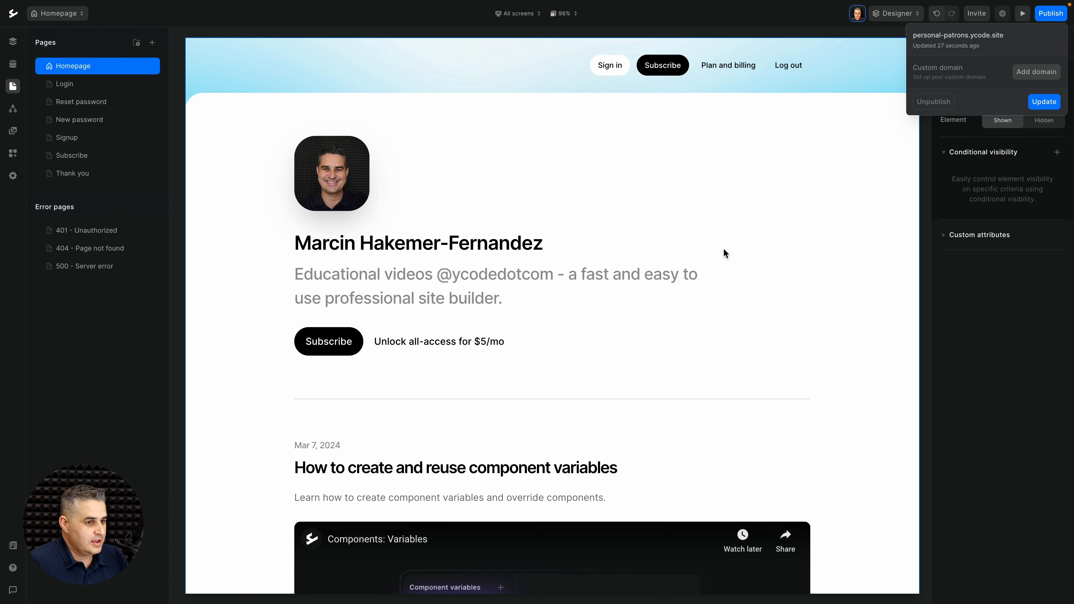
Step: Dismiss the publish details and go to the project's API Tokens settings
click(175, 252)
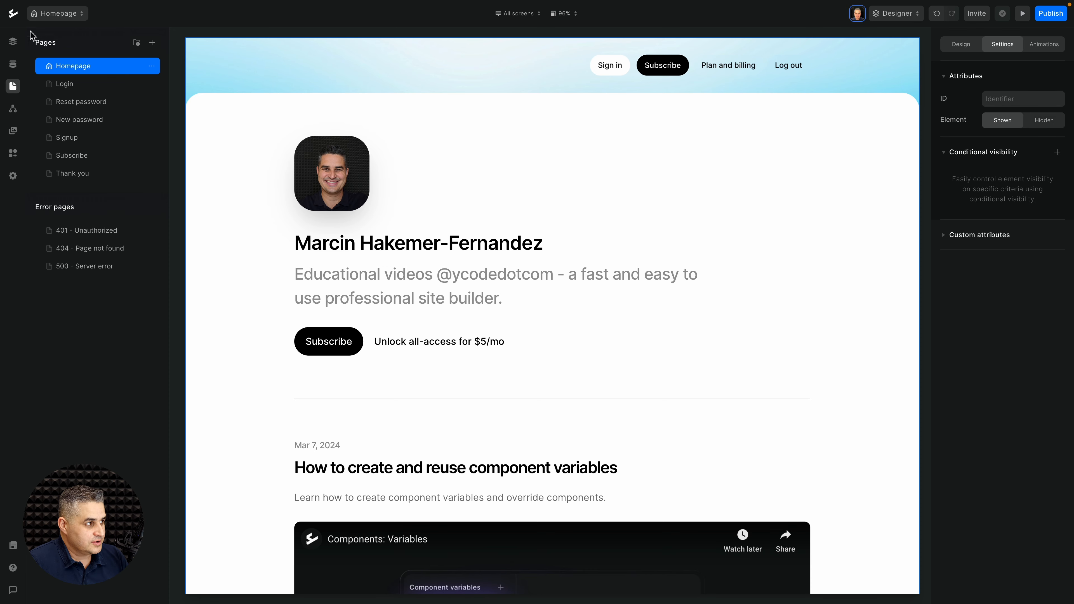
click(13, 13)
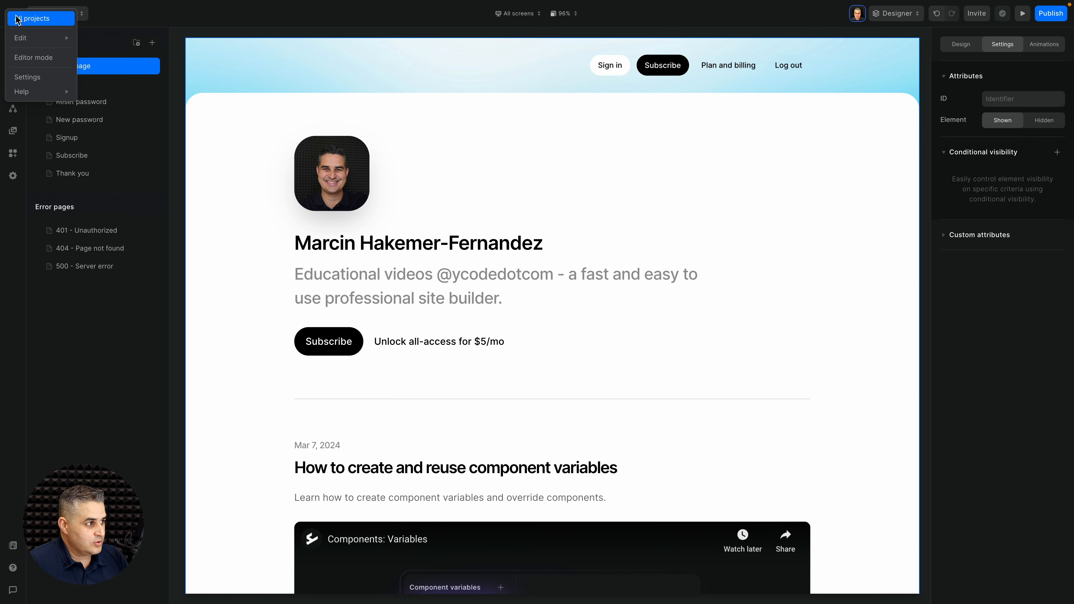
click(32, 73)
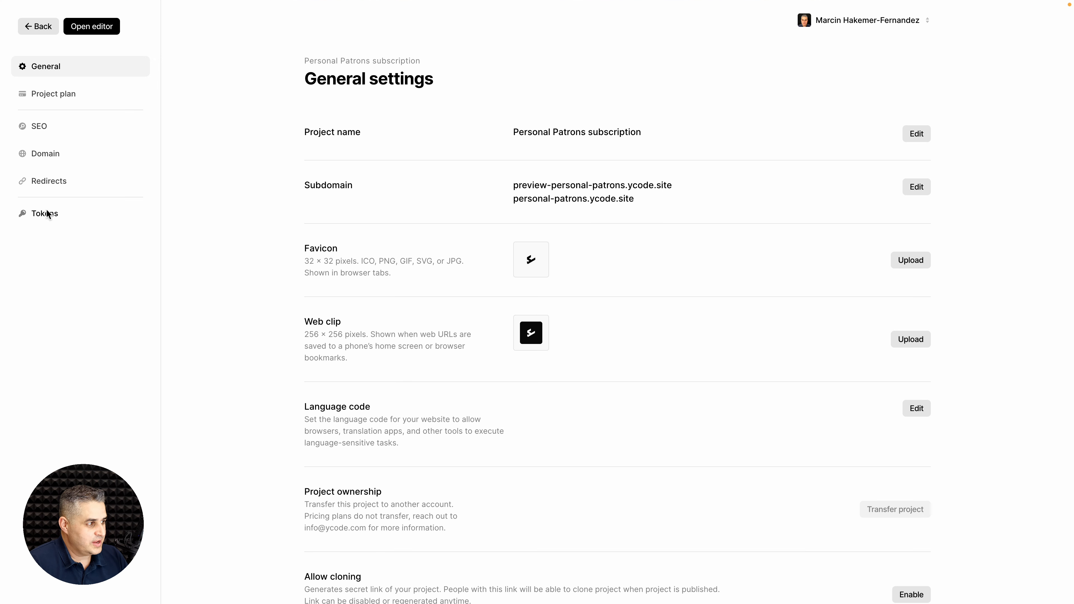
click(47, 213)
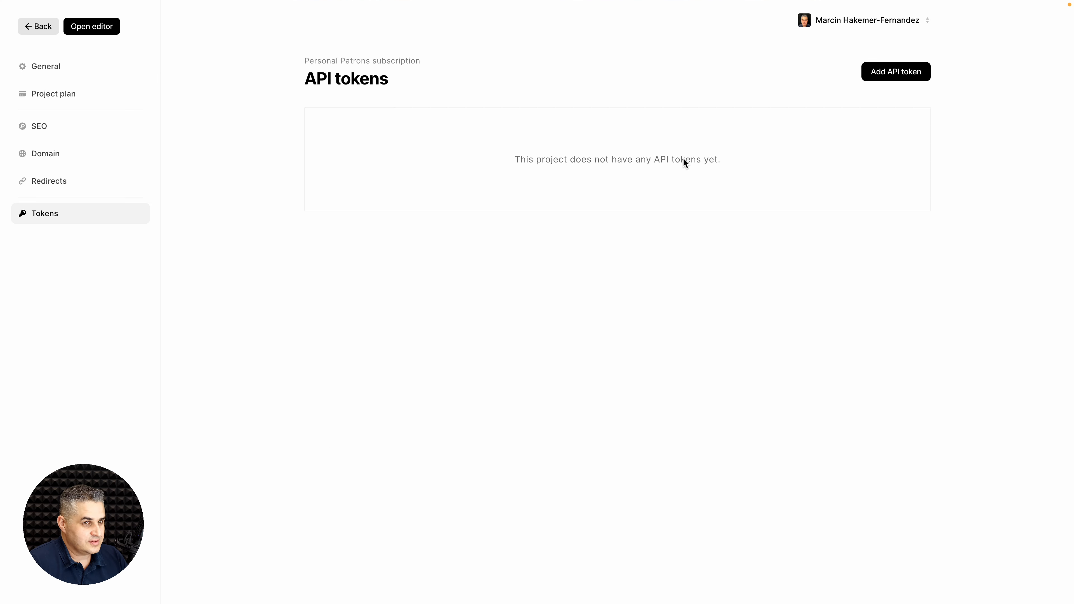
Step: Create an API token named 'Zapier + LemonSqueezy Sub' and copy its value
click(896, 73)
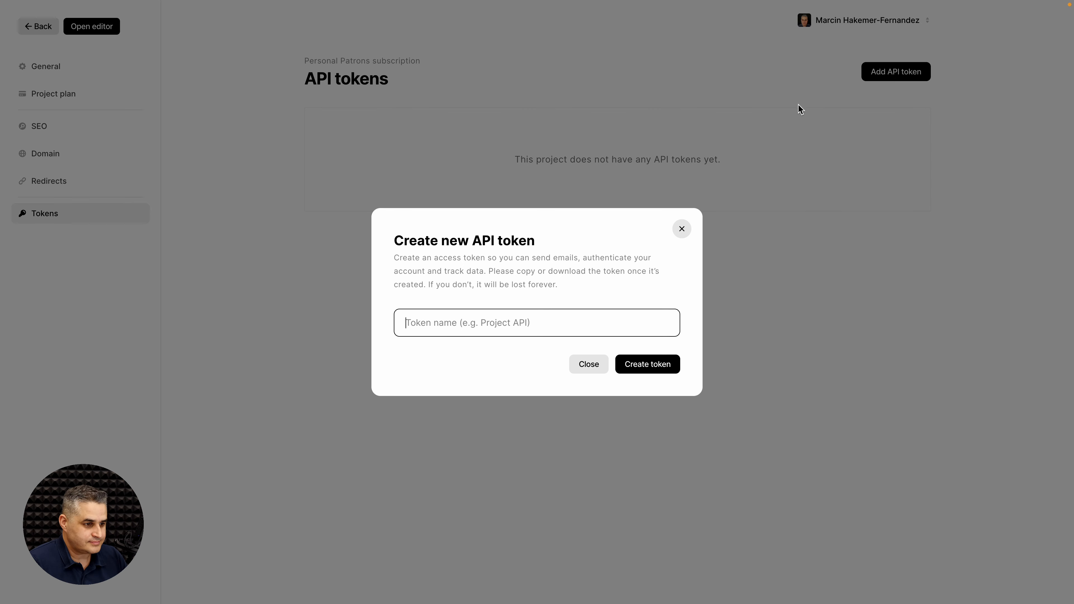
click(452, 322)
text(Za)
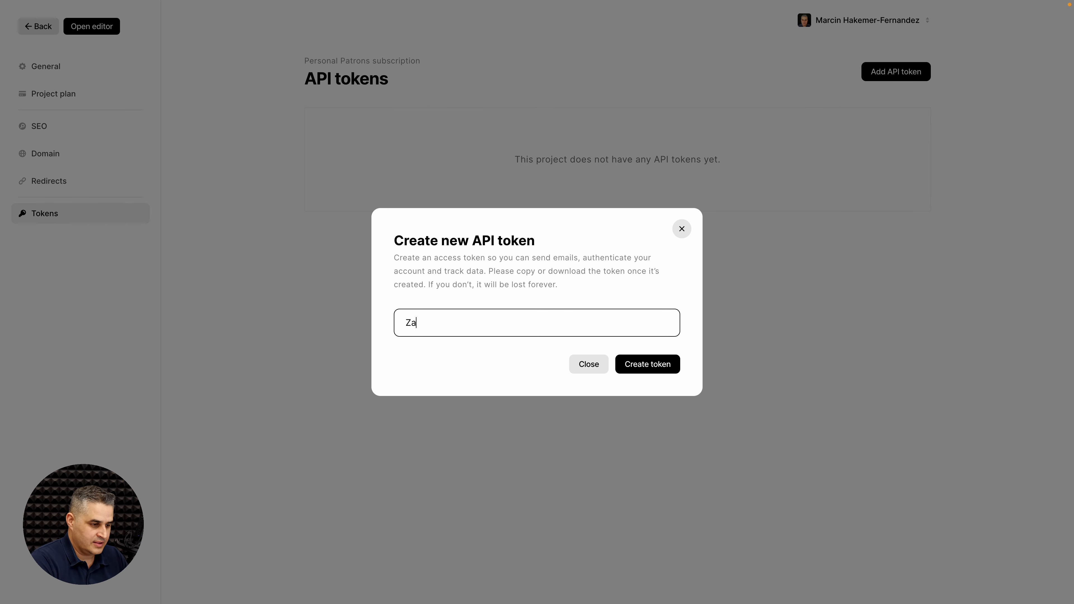
text(pier + L)
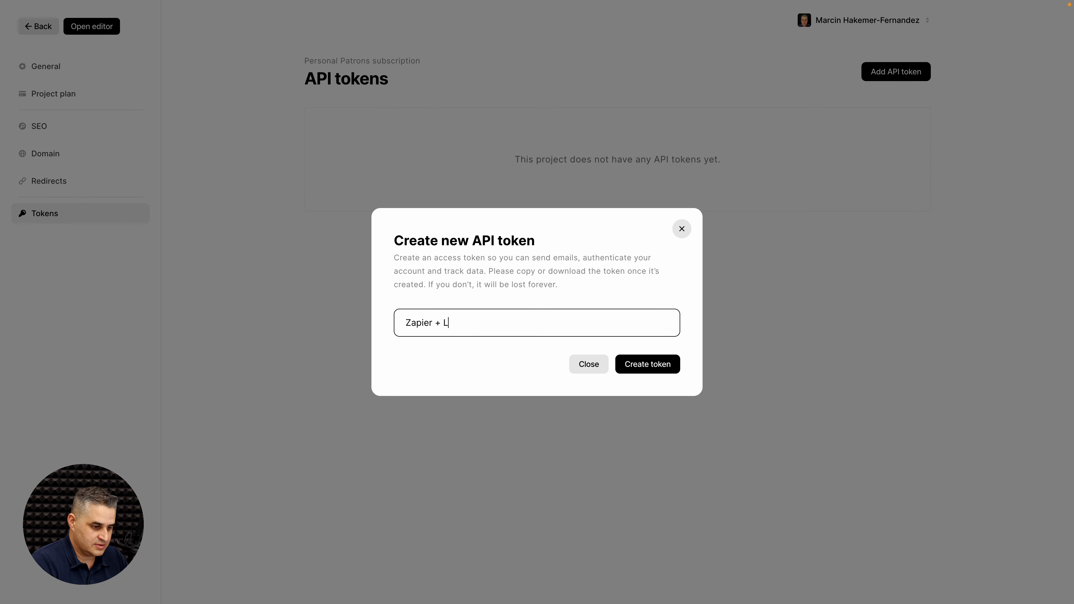
text(emonSque)
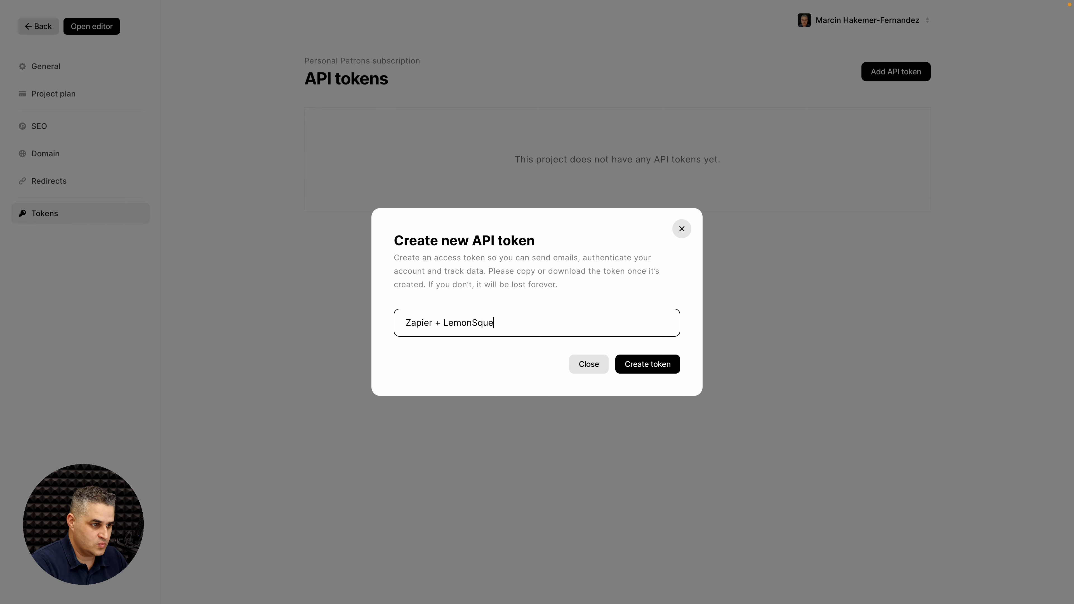
text(ezy)
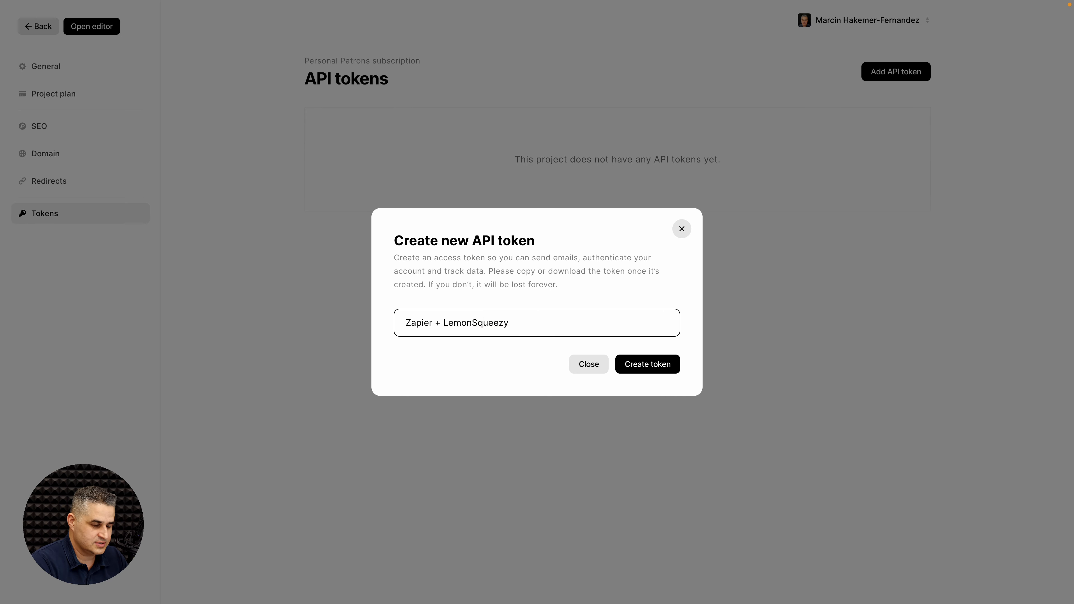
text( Sub)
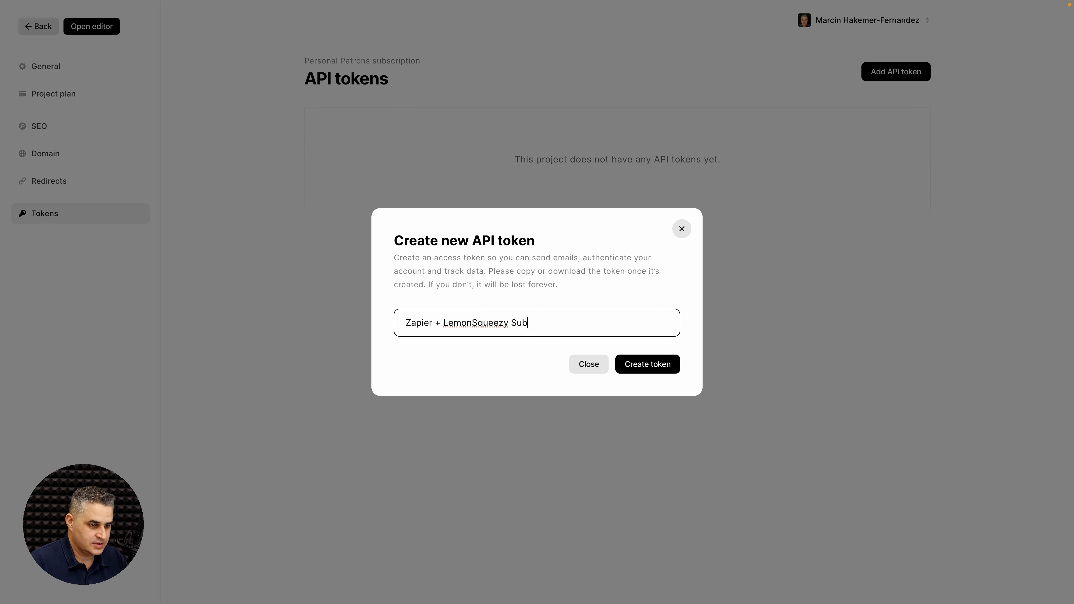
click(648, 365)
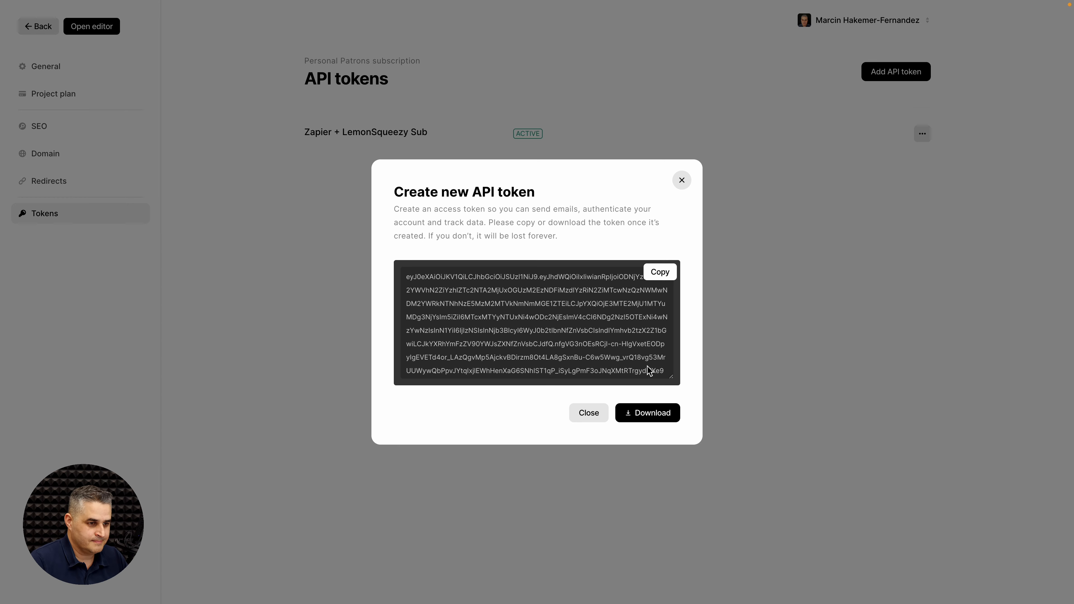
click(665, 275)
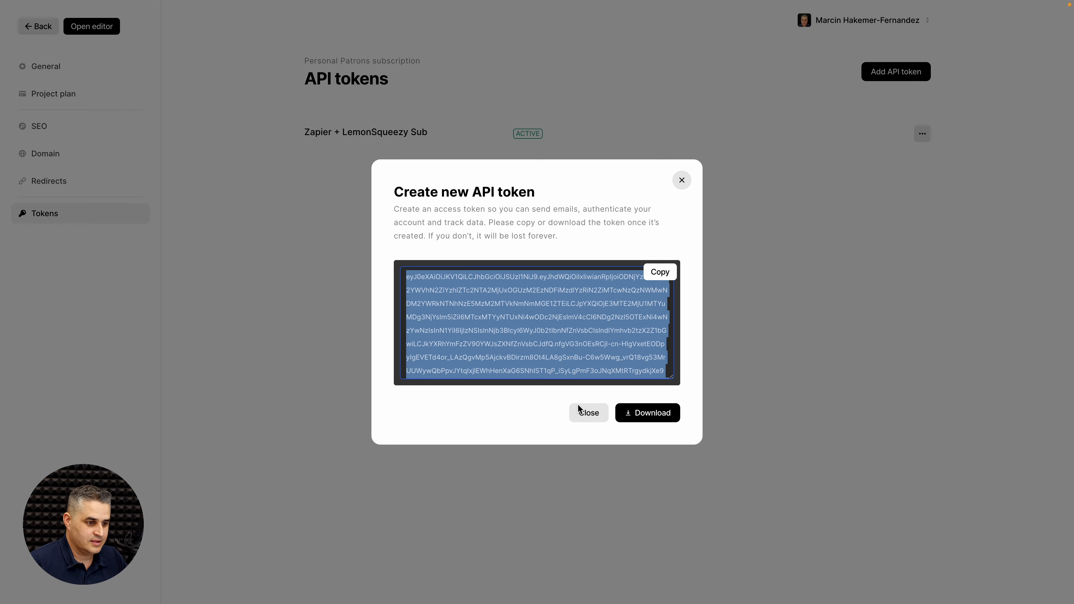
click(587, 413)
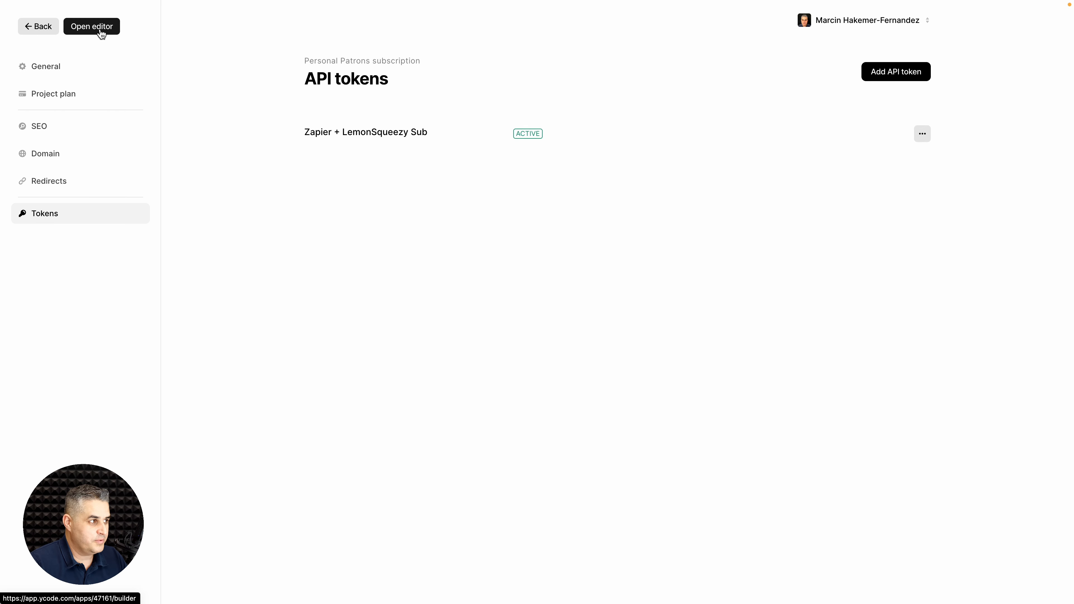
Step: Add a Ycode connection in Zapier using the copied API token, named 'Ycode Personal Patrons subscription'
click(99, 29)
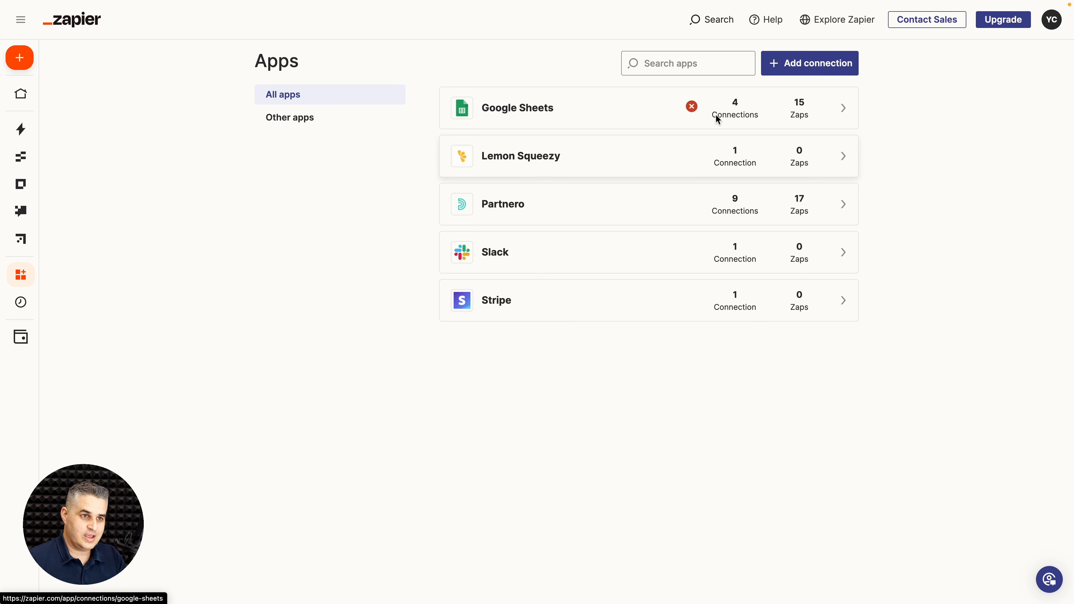
click(808, 64)
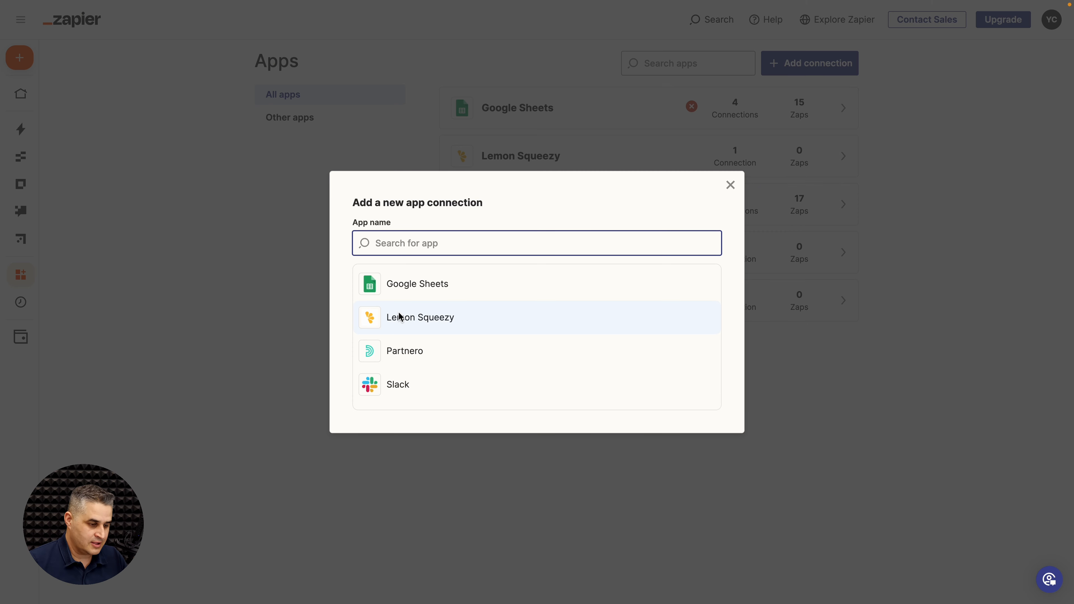
text(ycode)
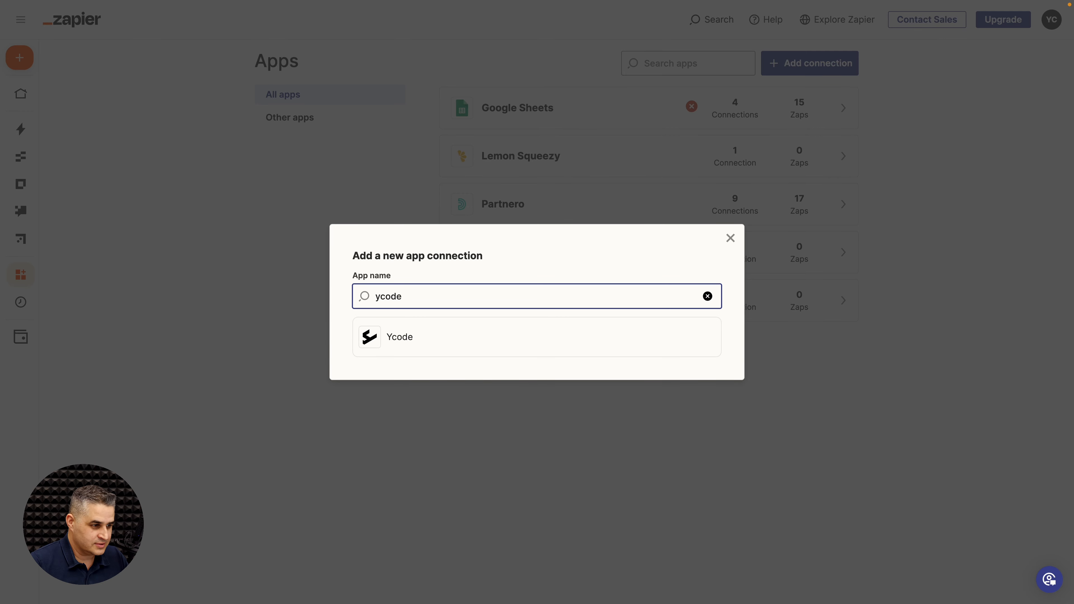
click(389, 340)
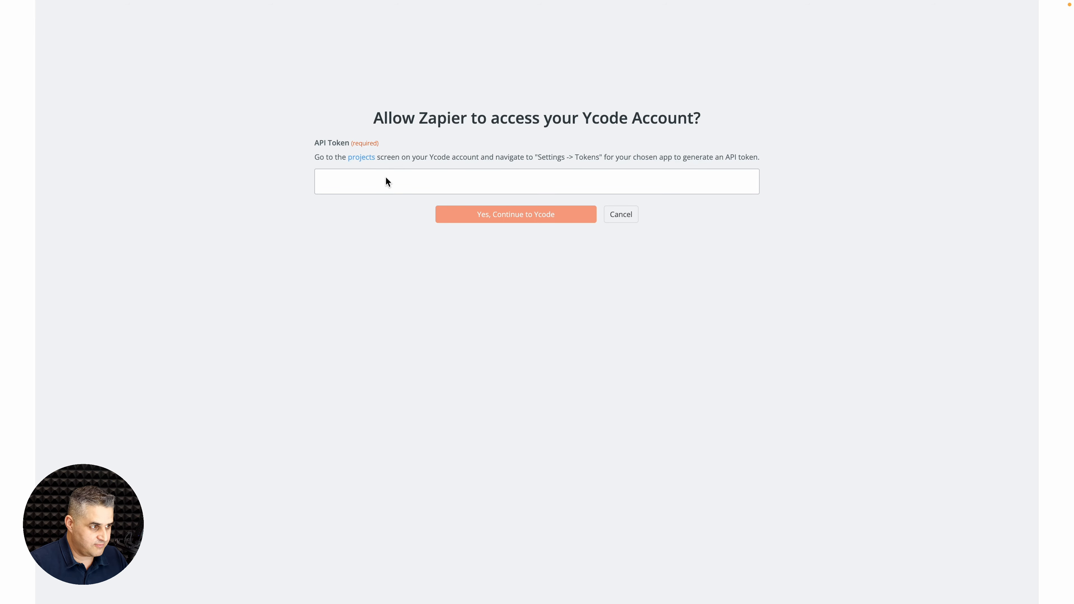
key(super+v)
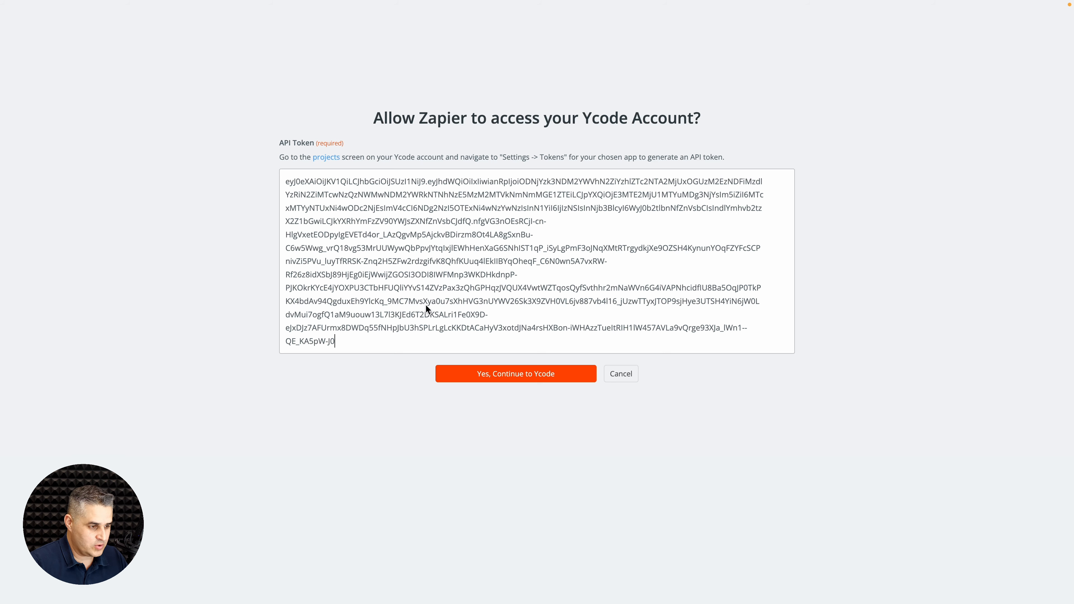
click(477, 372)
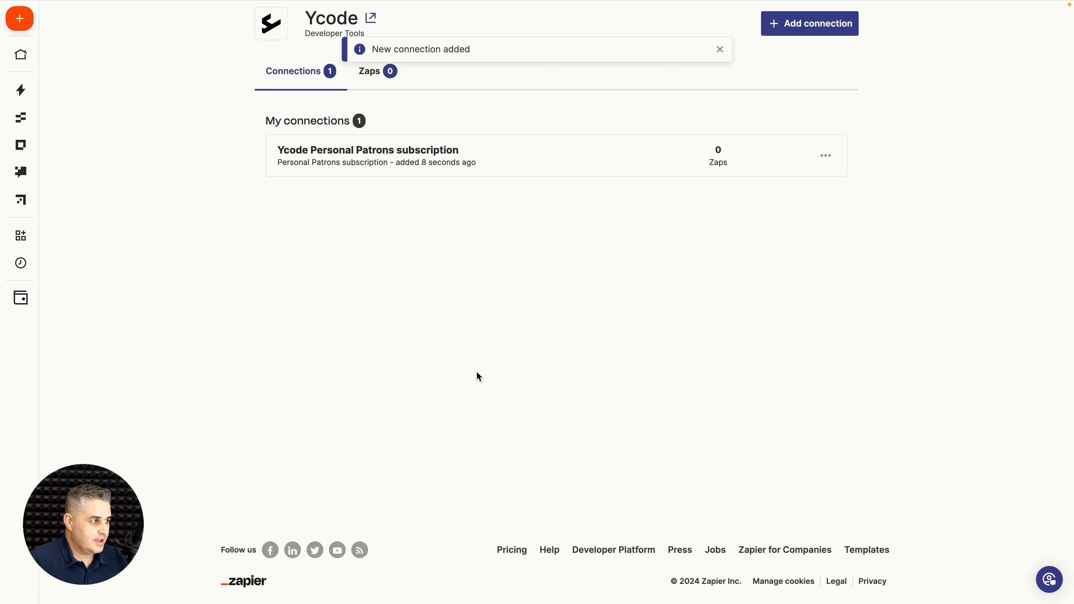
Step: Start a new Zap from the personal Zaps folder
mouse_move(14, 94)
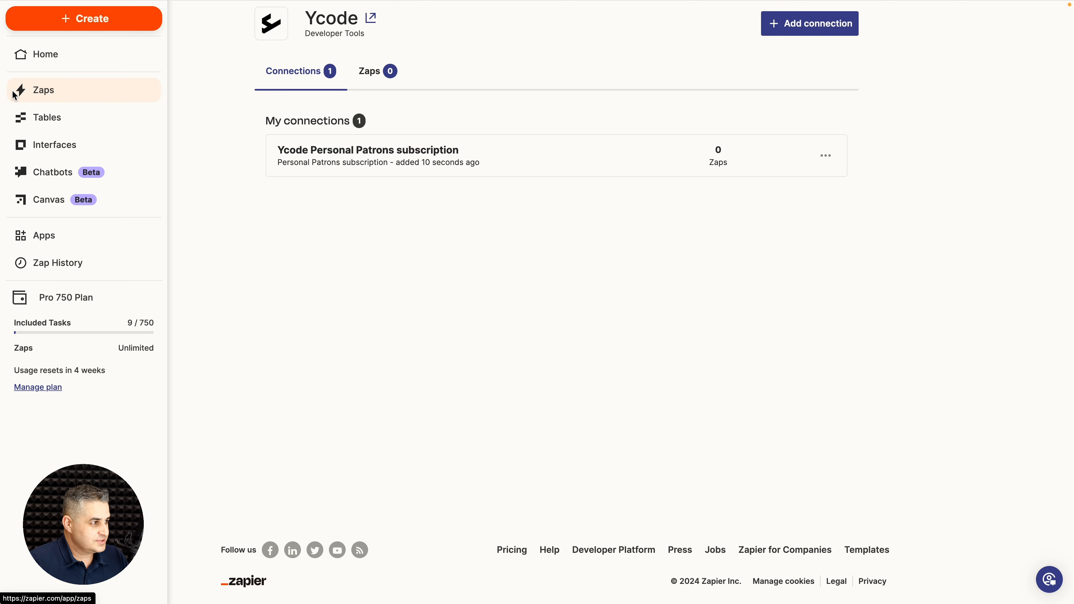
click(14, 94)
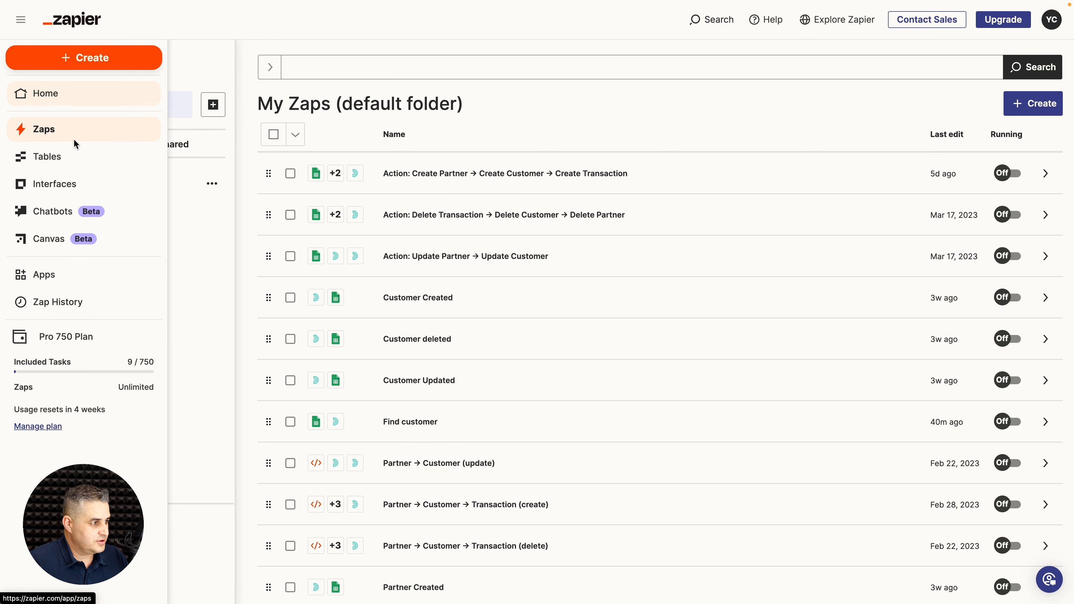
click(184, 183)
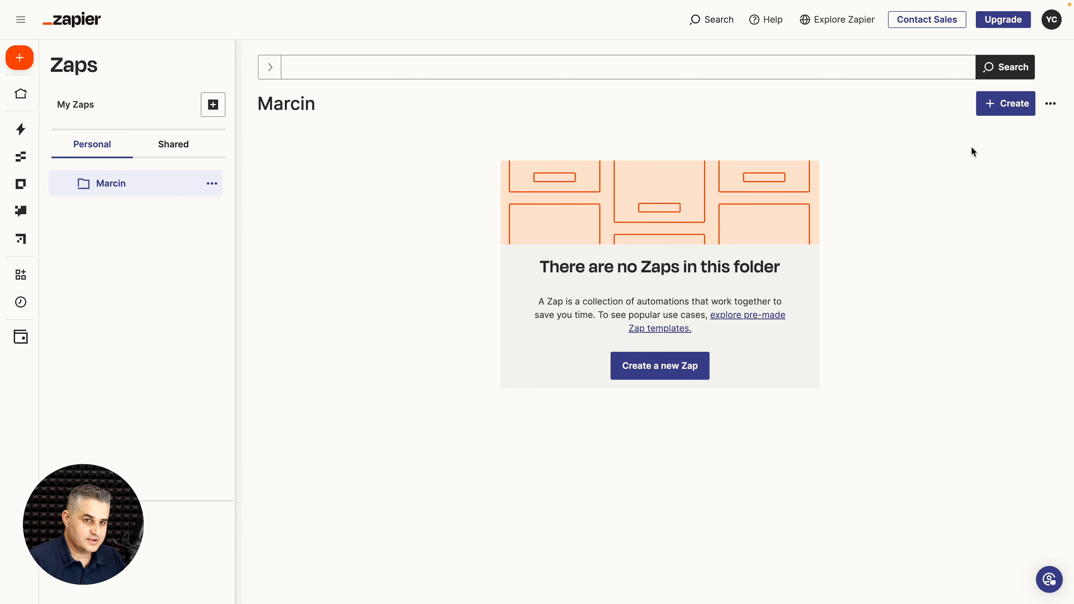
click(986, 105)
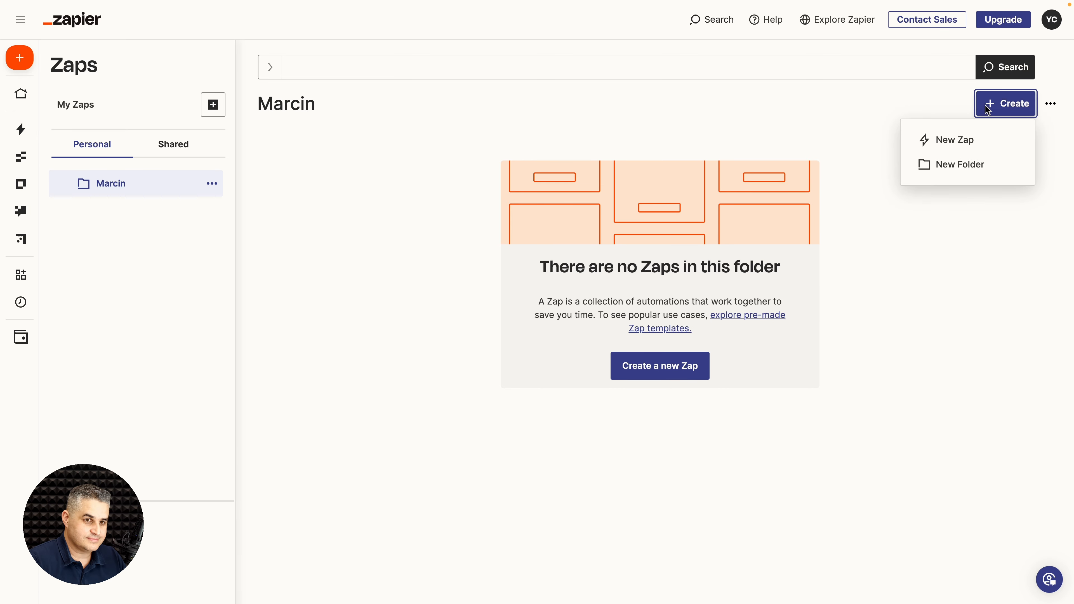
click(957, 142)
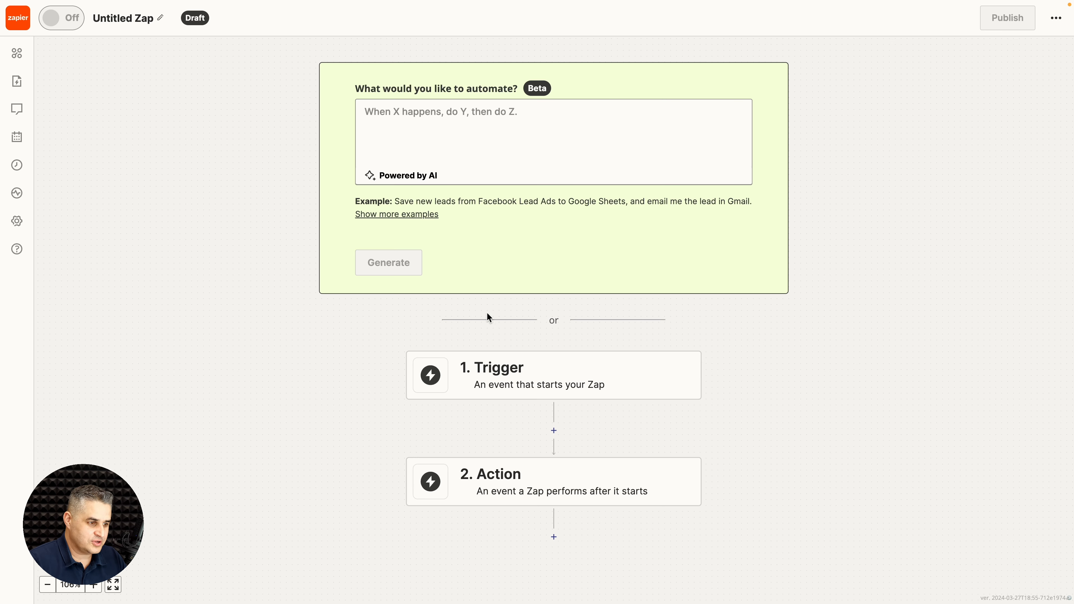
Step: Set the trigger to Lemon Squeezy's Subscription Created event and continue to the account
click(491, 363)
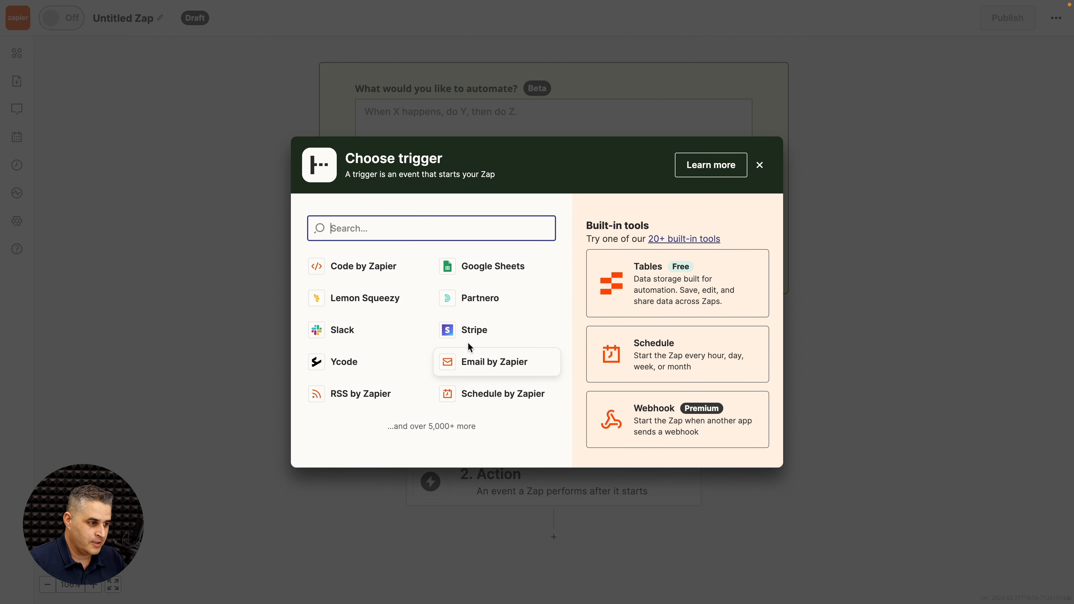
click(343, 296)
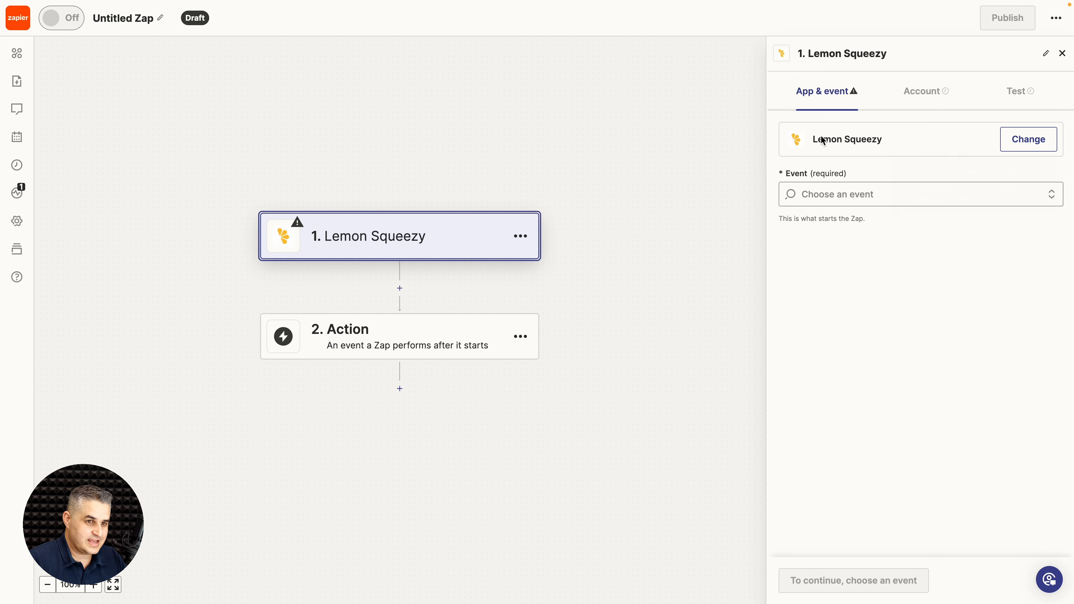
click(825, 194)
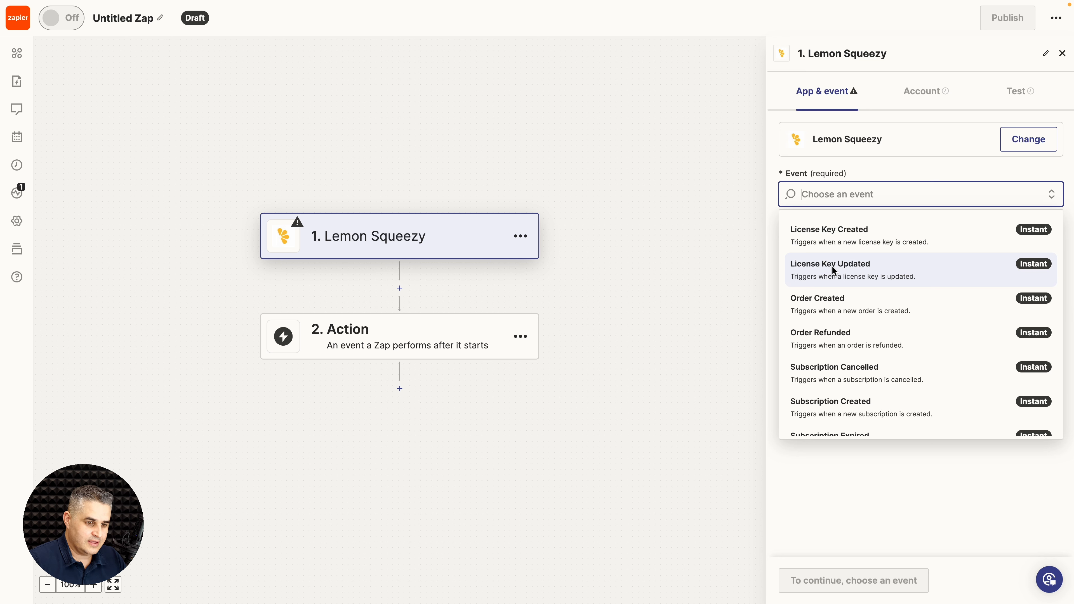
scroll(832, 266, down, 3)
click(821, 311)
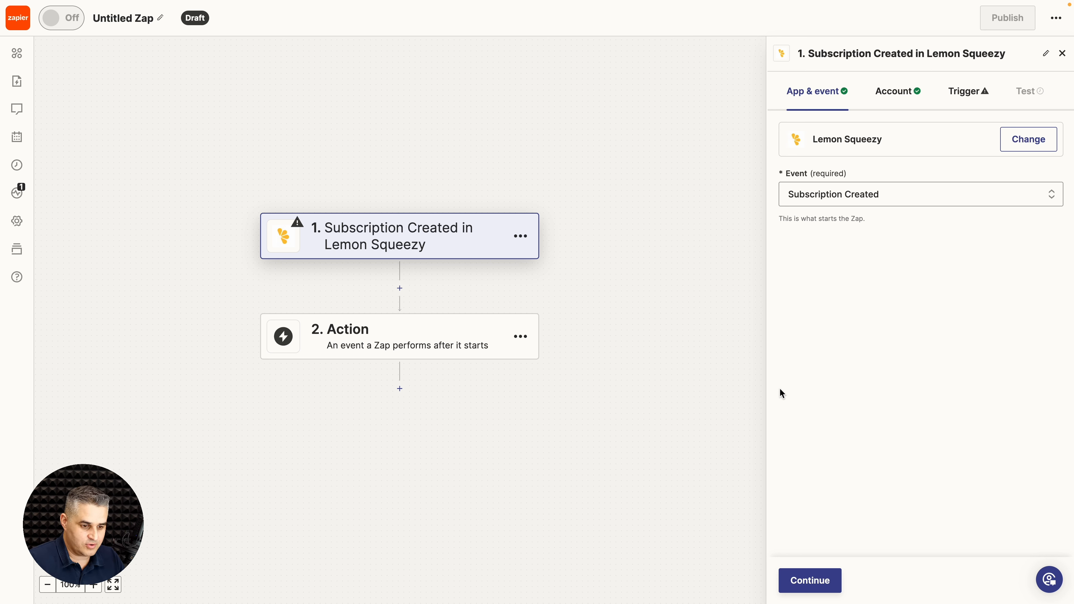
click(811, 583)
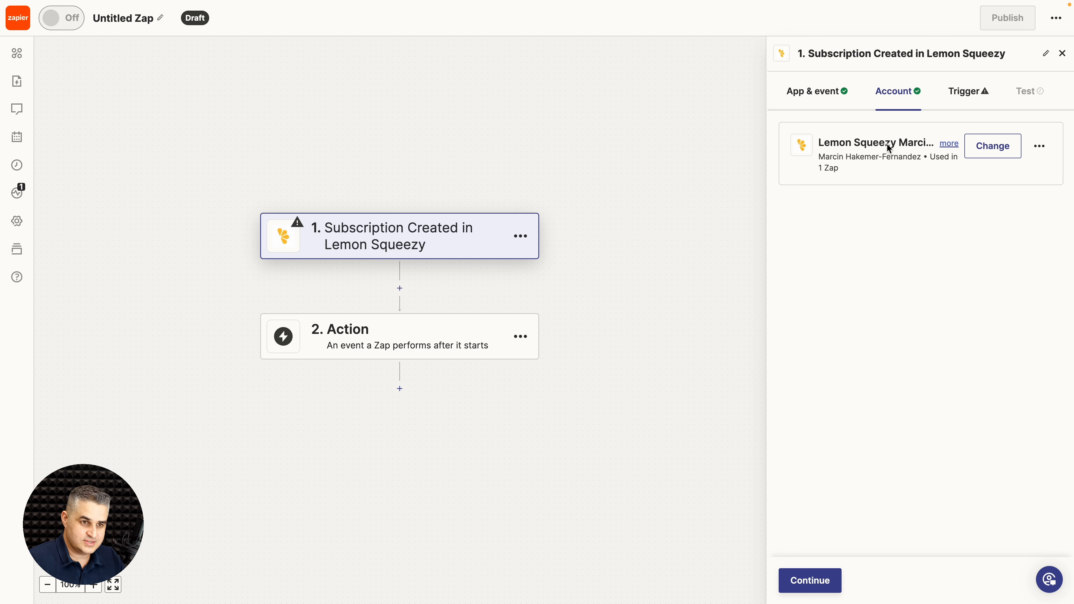
Step: Limit the trigger to the user's store and test it, pulling Subscription A (ID 320176)
click(806, 578)
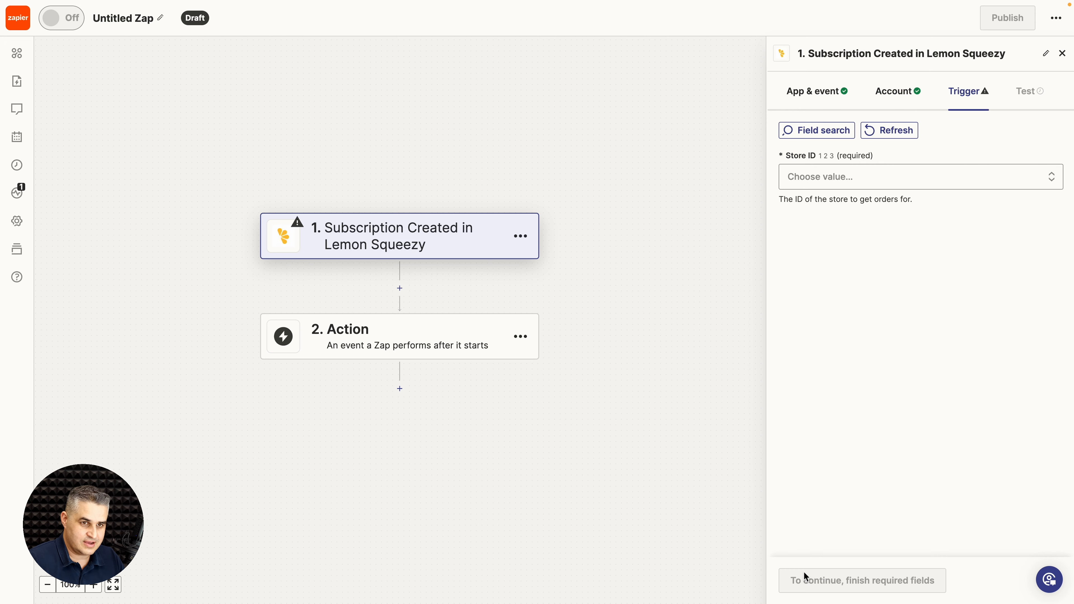
click(833, 177)
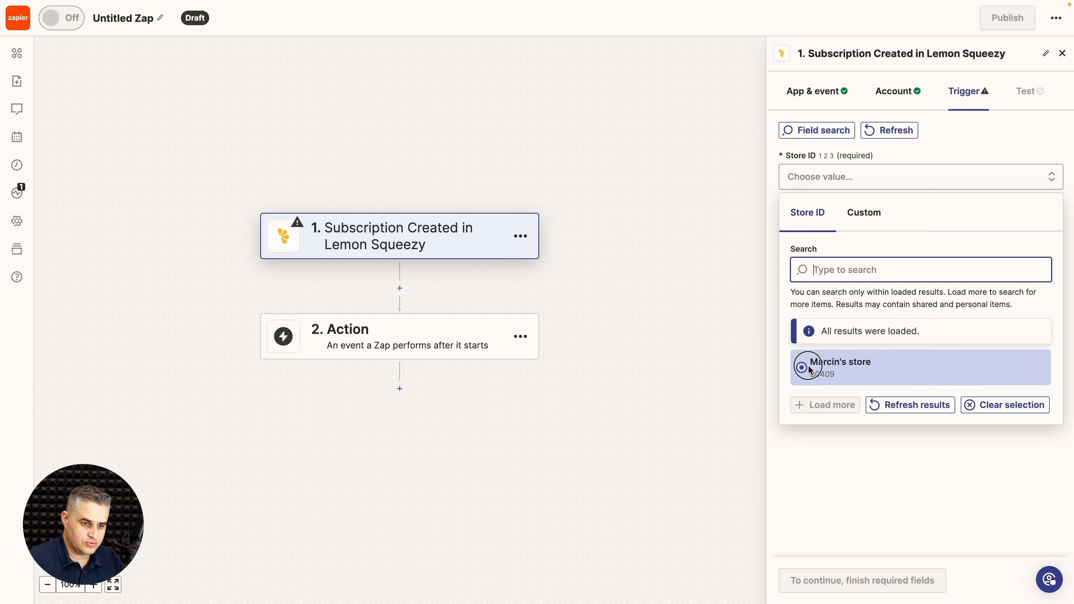
click(807, 365)
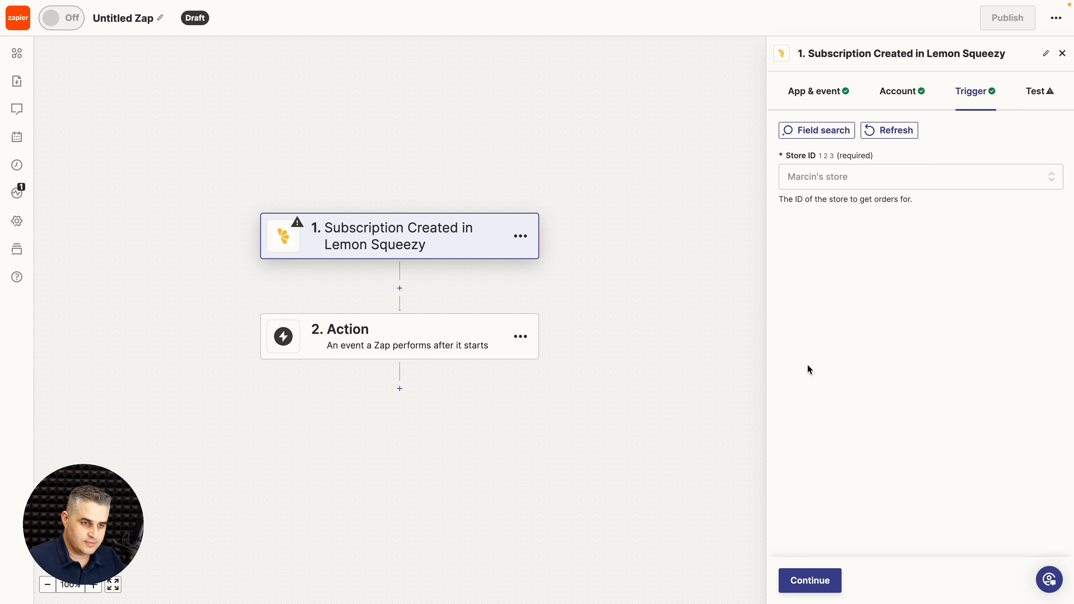
click(806, 581)
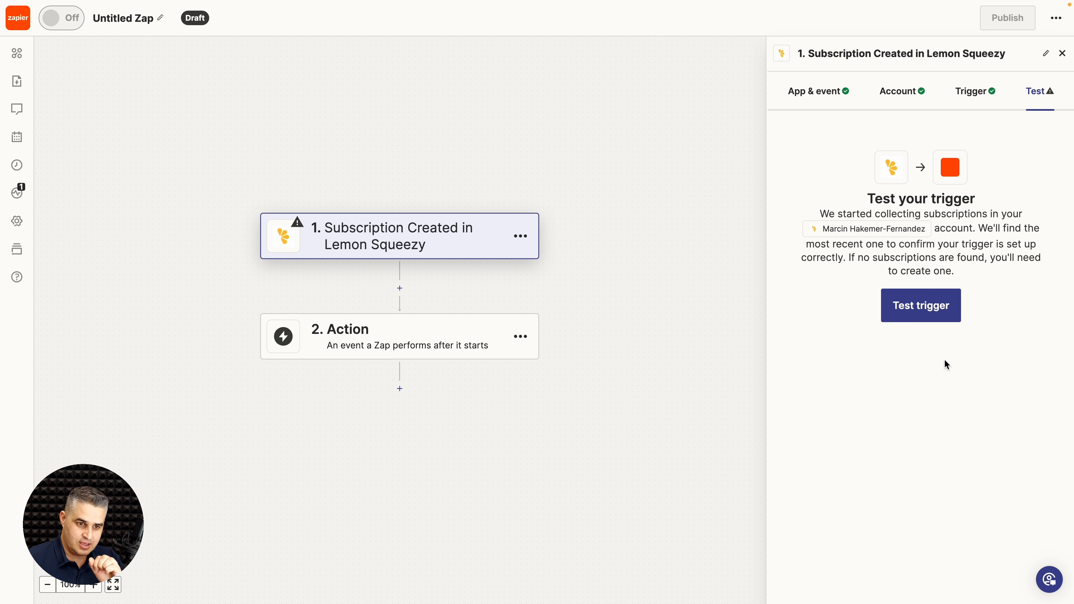
click(931, 315)
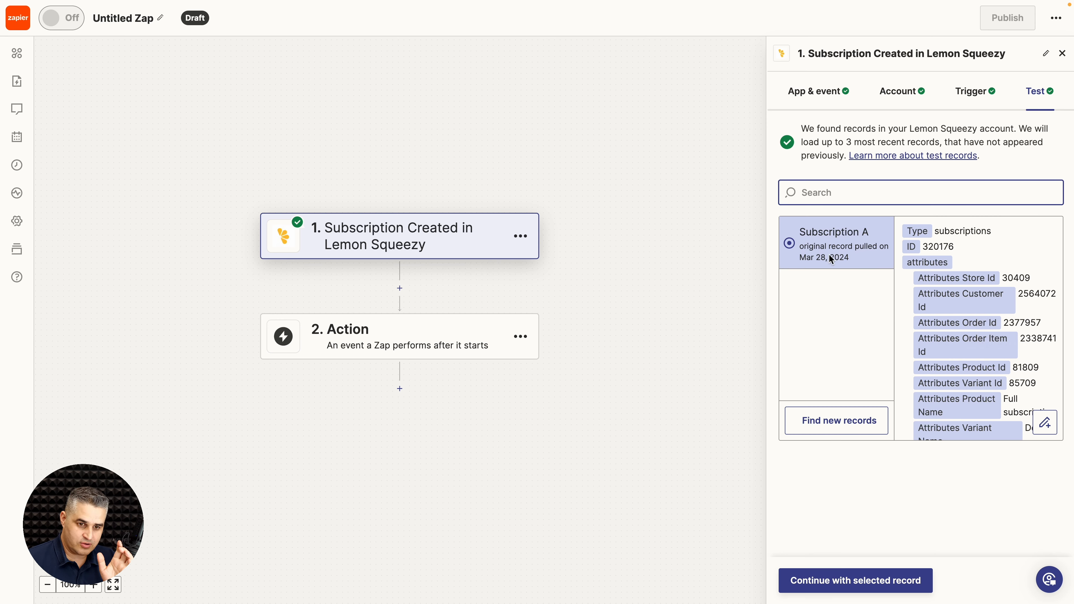
scroll(931, 373, down, 3)
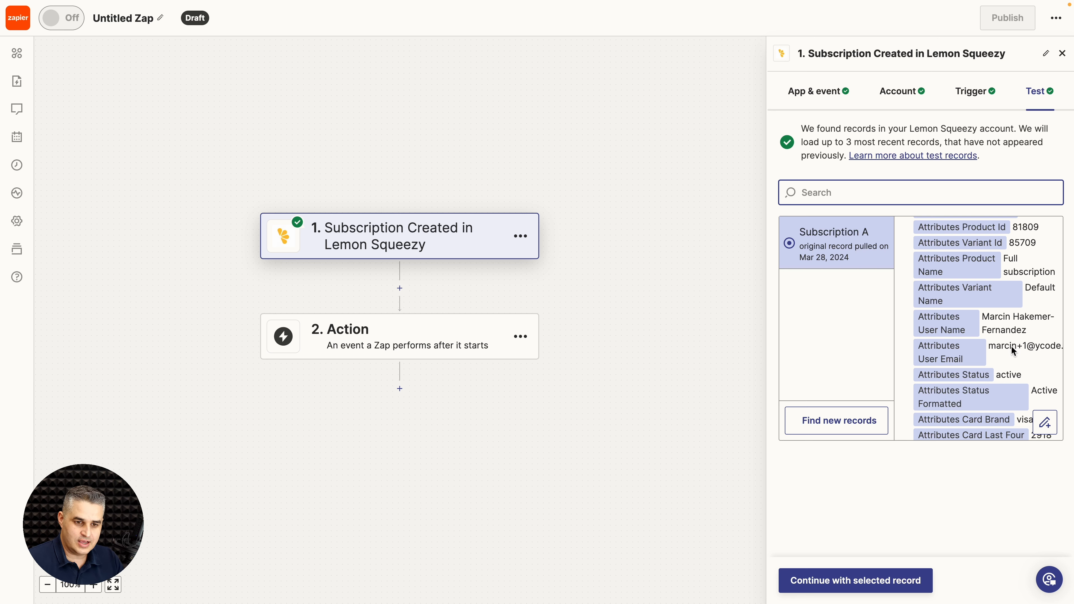
Step: Duplicate the test record and shorten its User Name to just a first name
click(1046, 425)
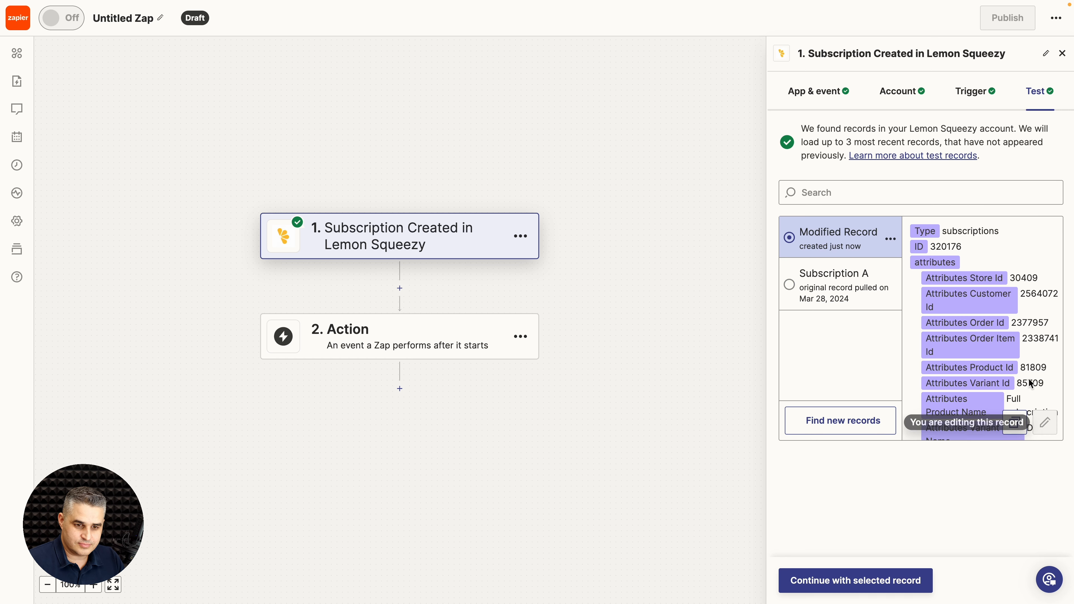
scroll(1032, 389, down, 3)
double_click(1001, 348)
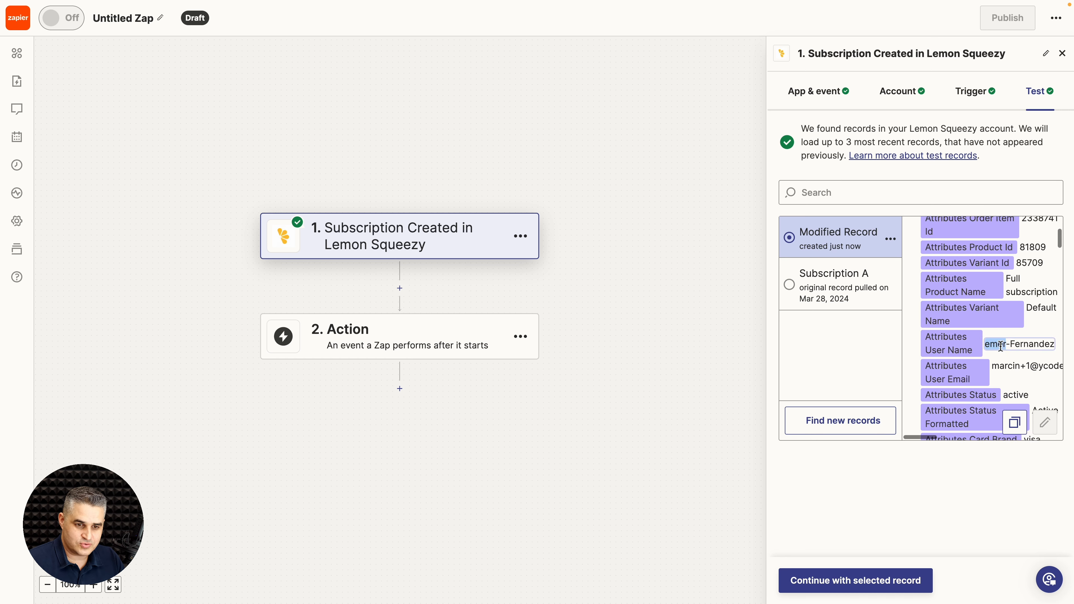
key(super+a)
text(Marcin)
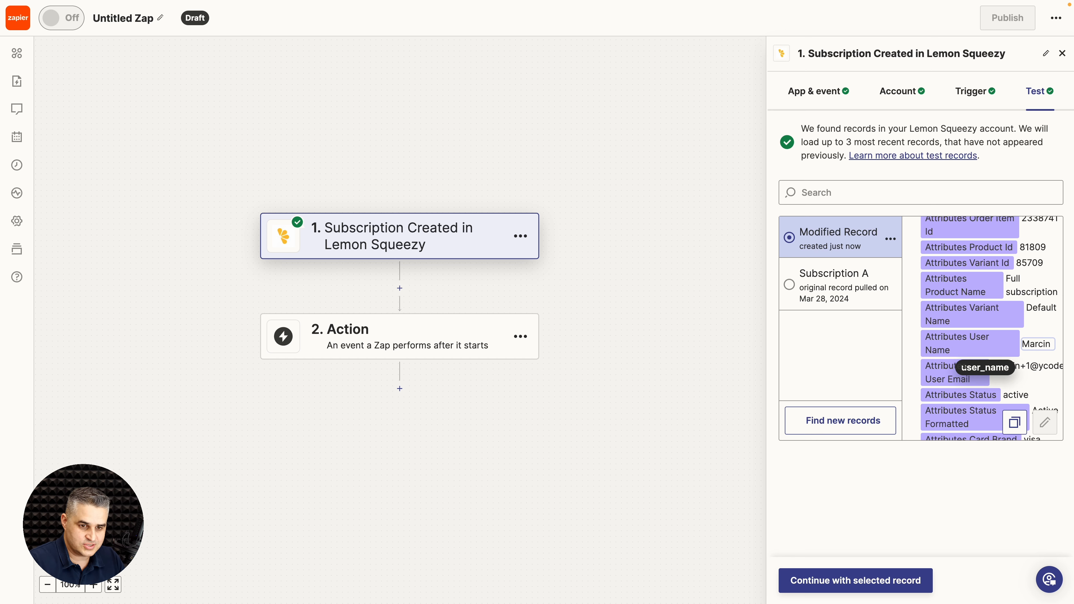
key(Return)
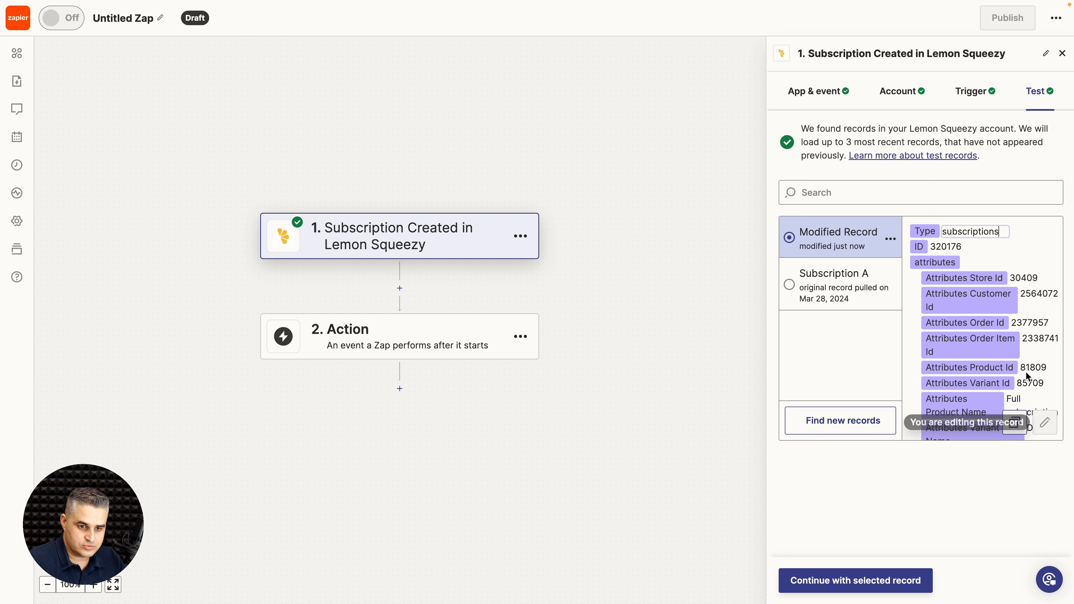
Step: Remove the +1 tag from the User Email and continue with the modified record
scroll(1029, 378, down, 2)
scroll(1029, 378, down, 1)
double_click(1013, 354)
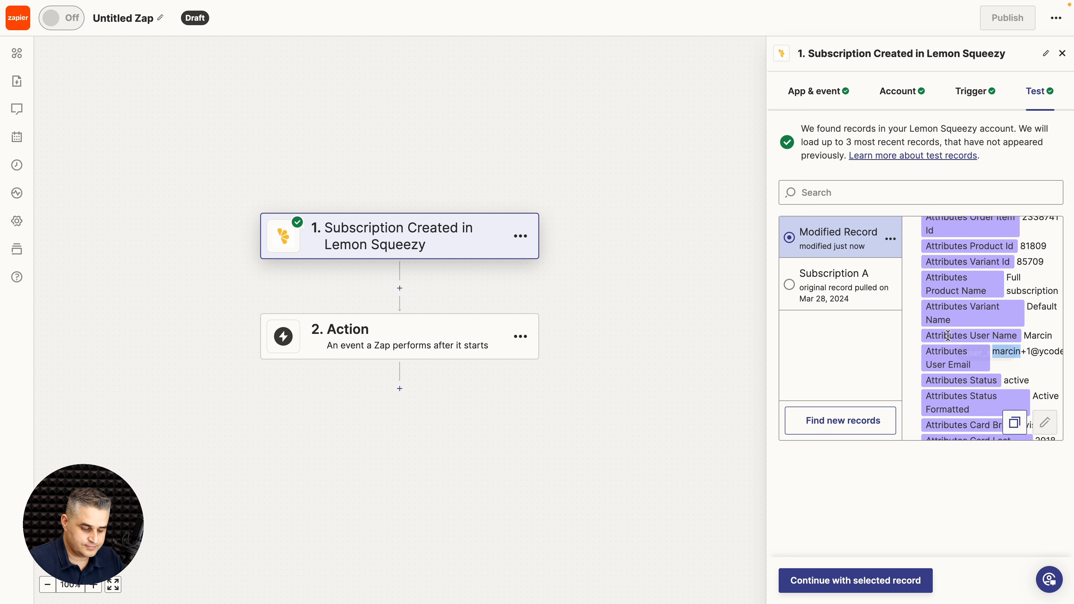
scroll(949, 333, right, 3)
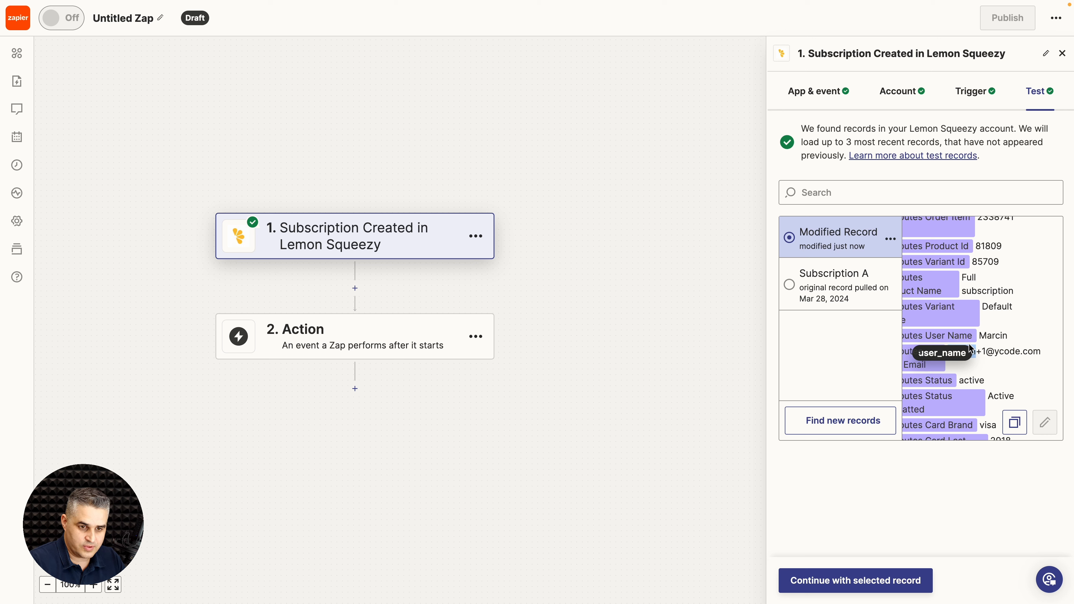
click(986, 350)
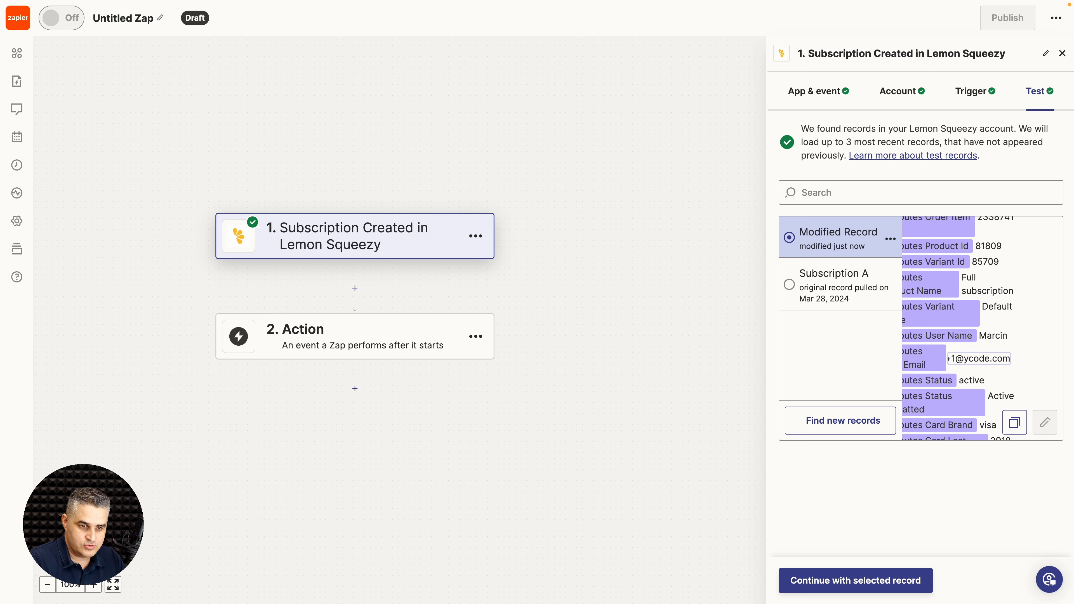
key(BackSpace)
key(BackSpace)
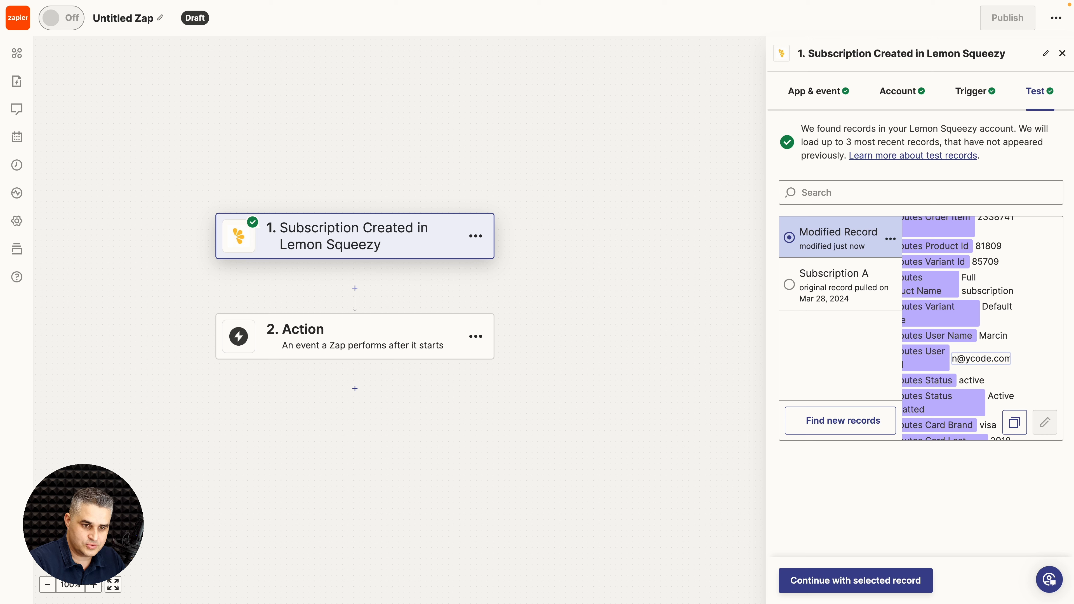
key(Return)
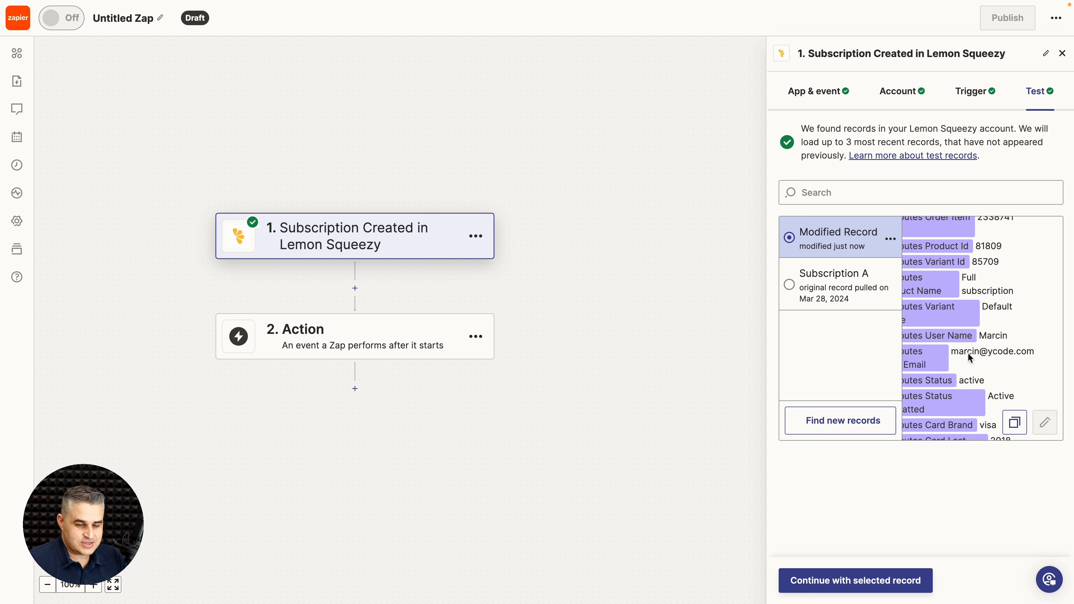
scroll(967, 352, left, 3)
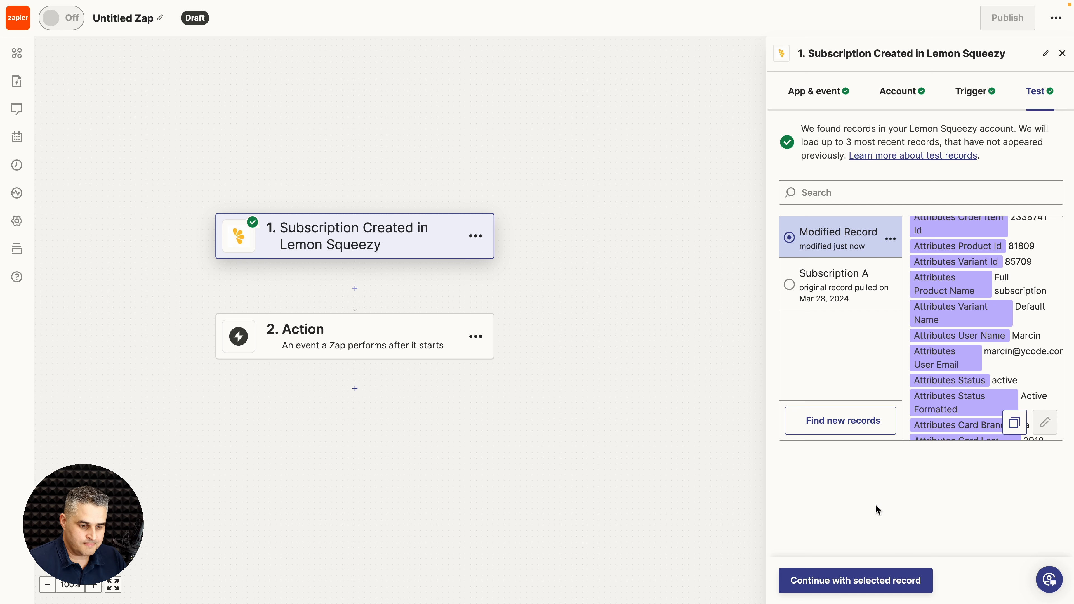
click(861, 582)
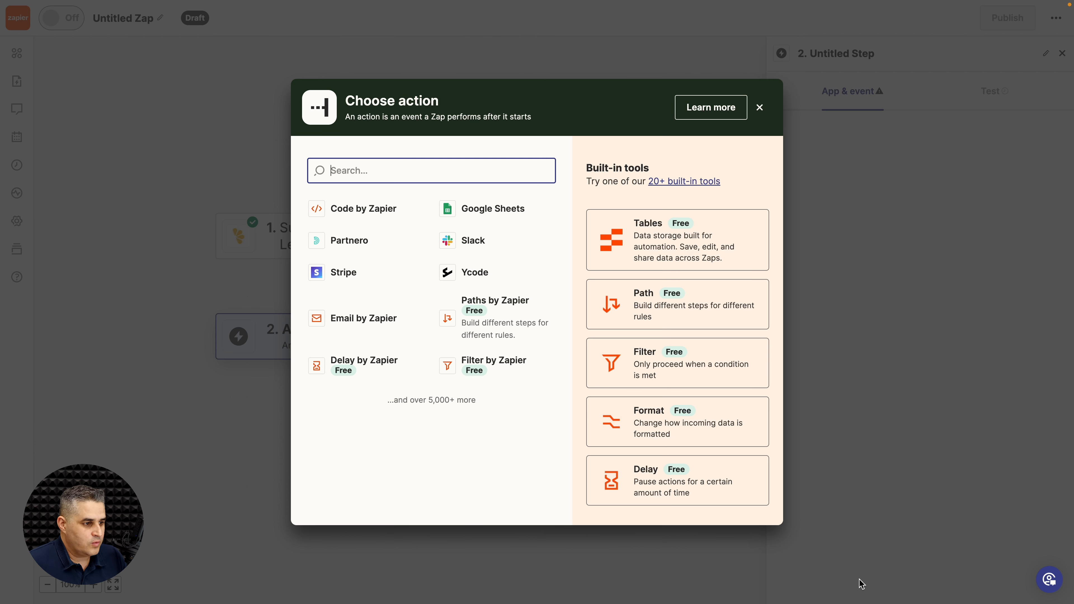
Step: Make step 2 Ycode's Search Database Entry action and continue to the account
click(469, 268)
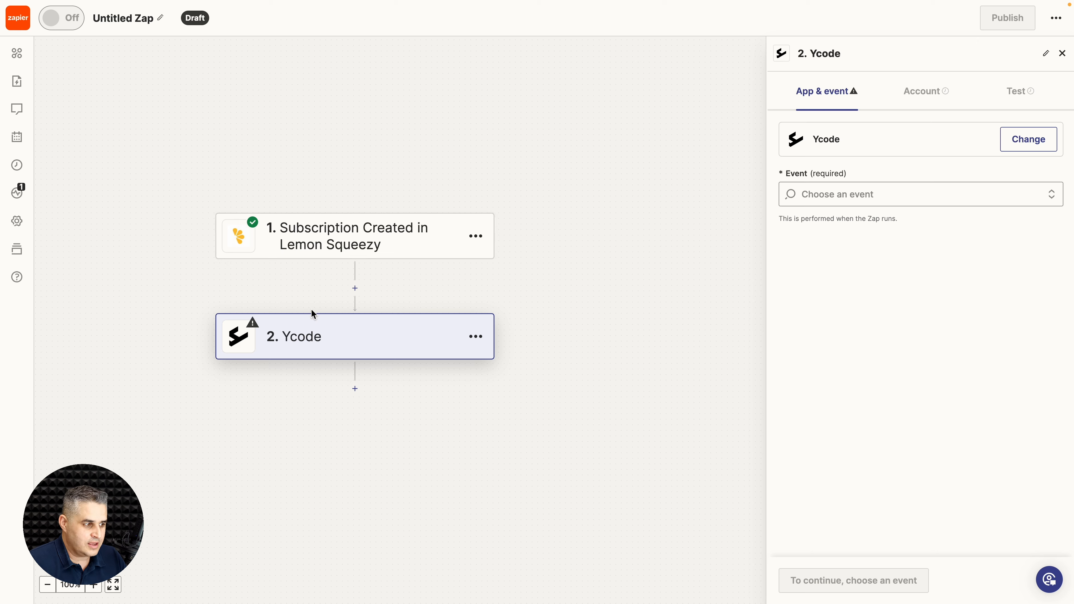
click(864, 192)
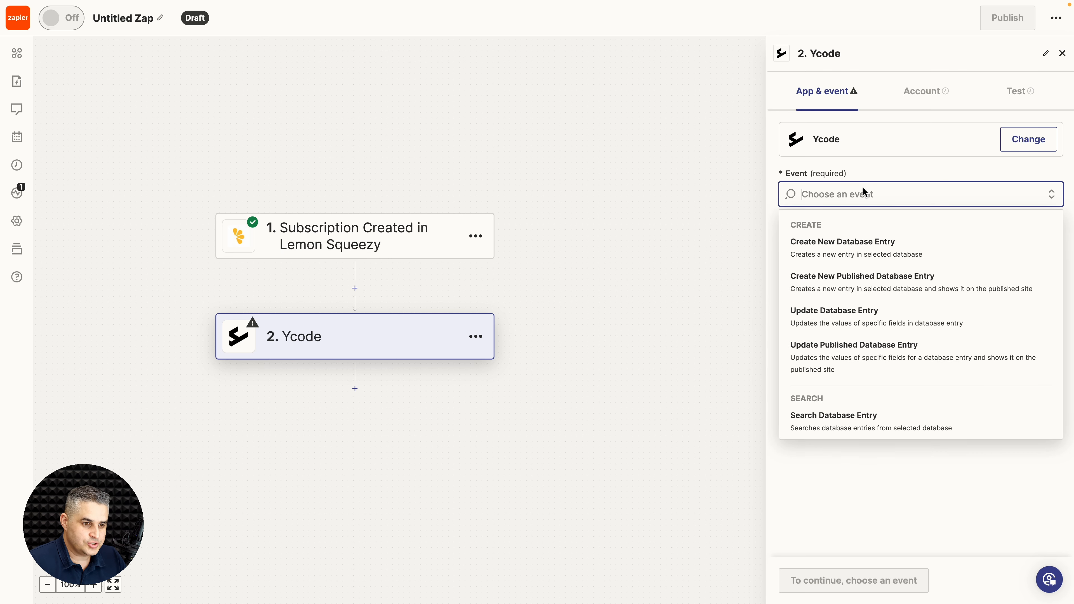
click(861, 422)
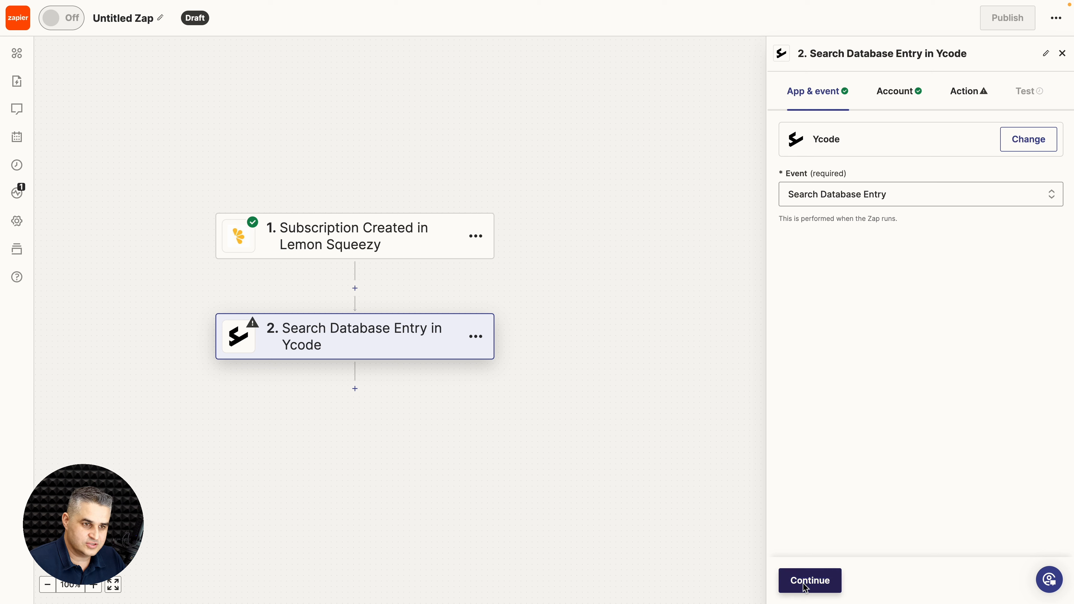
click(805, 586)
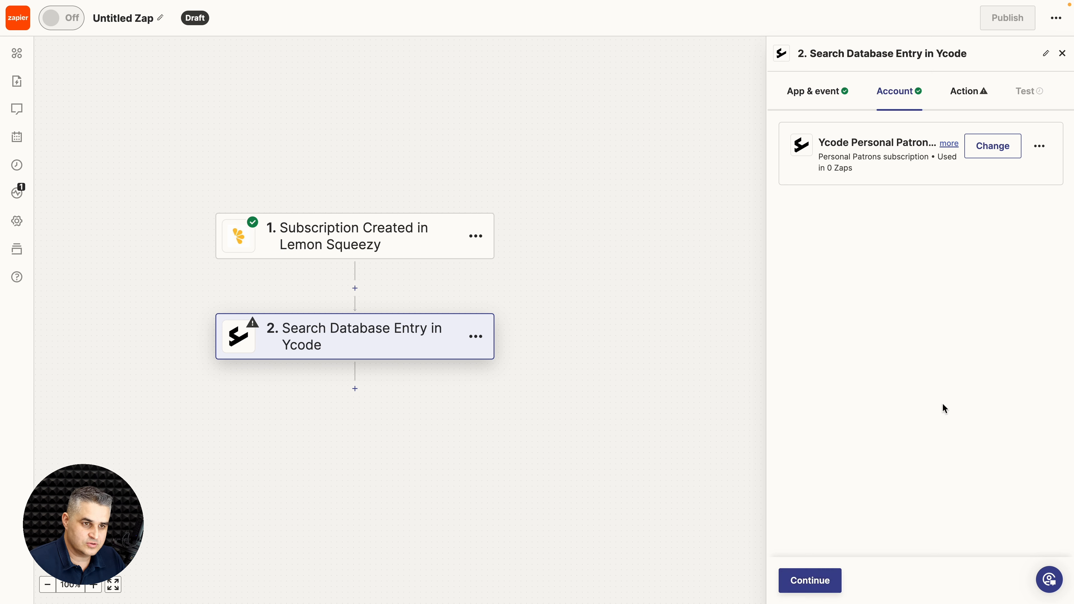
Step: Configure the search on the Users table's Email field, keyed by the subscriber's Lemon Squeezy email
click(811, 579)
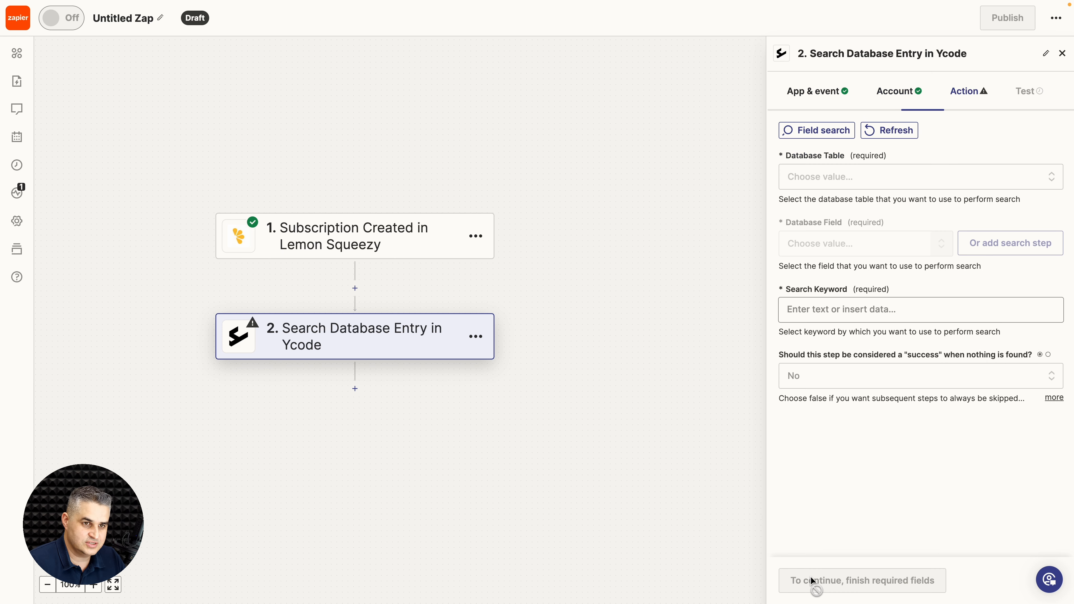
click(843, 180)
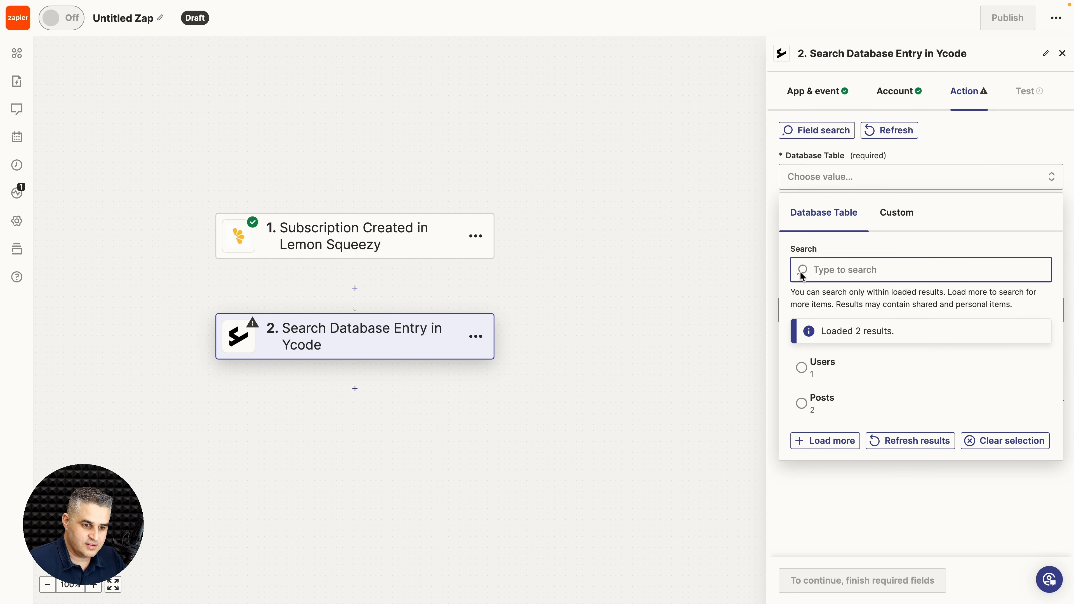
click(802, 366)
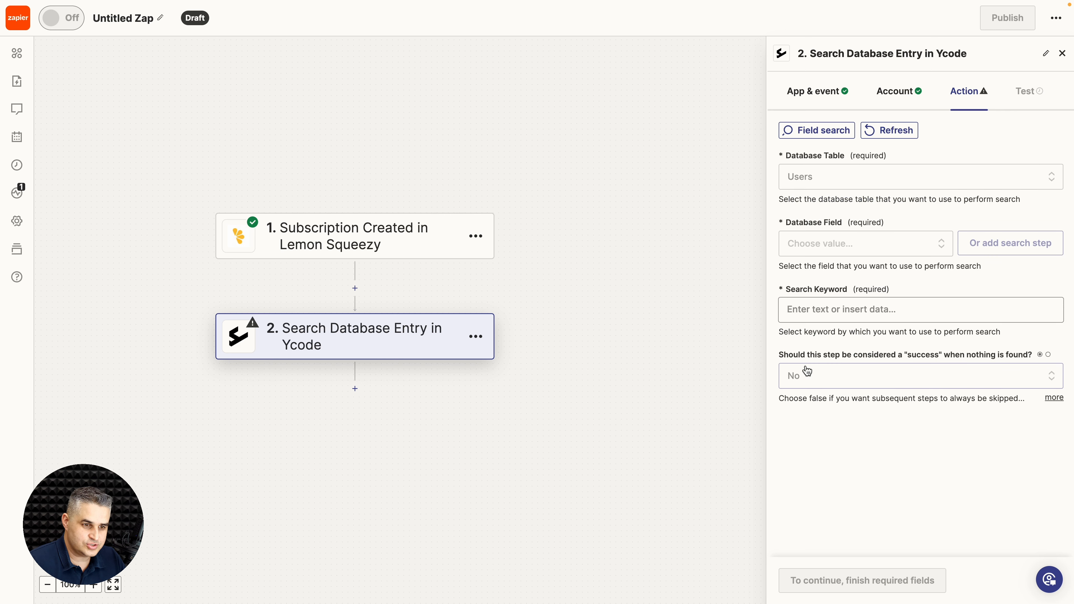
click(850, 244)
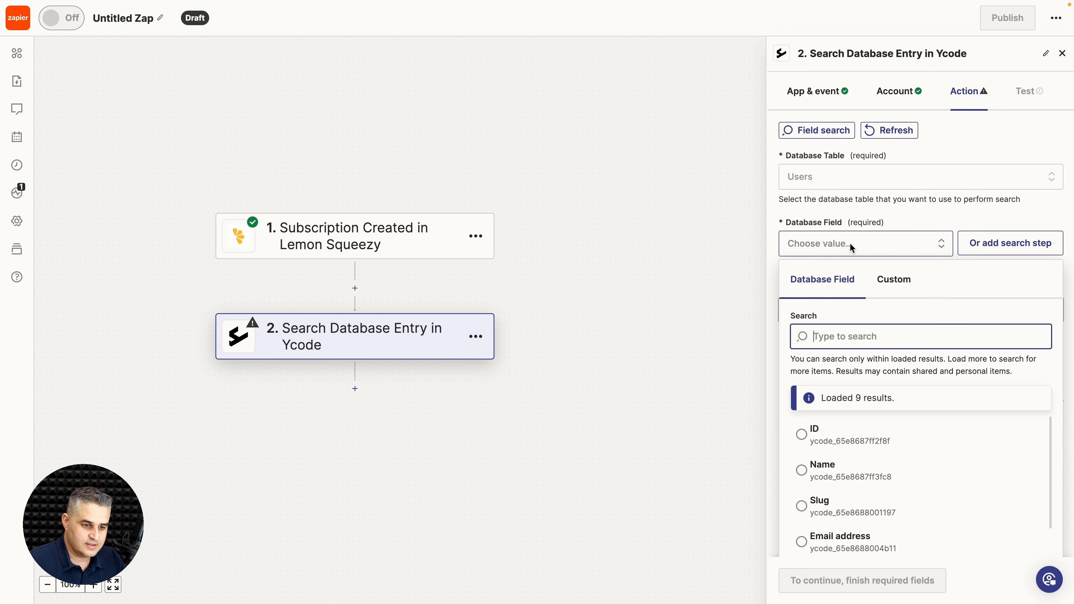
scroll(841, 412, down, 2)
click(823, 483)
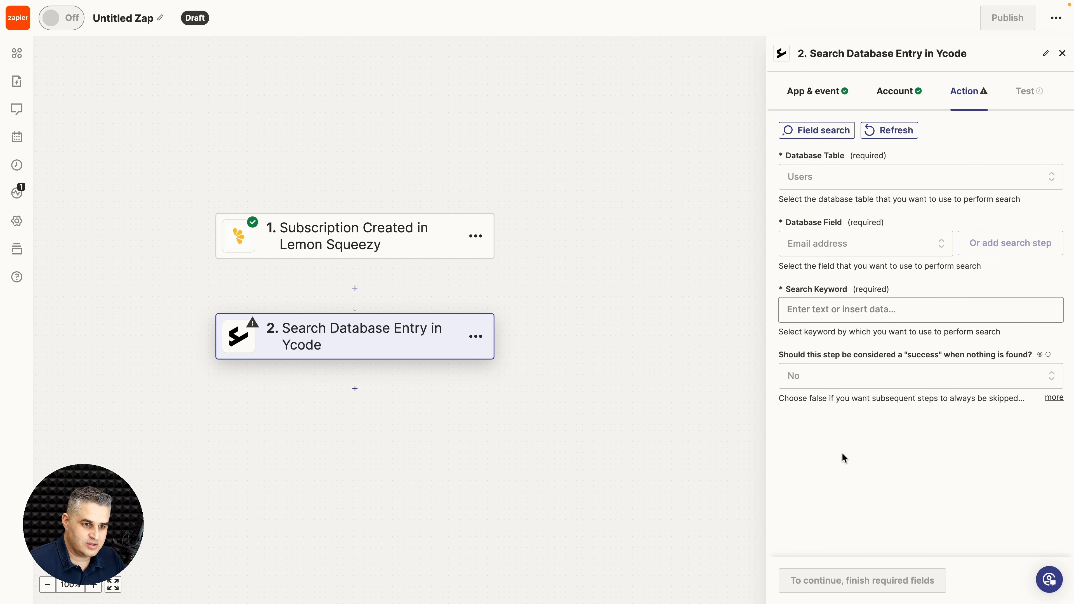
click(809, 311)
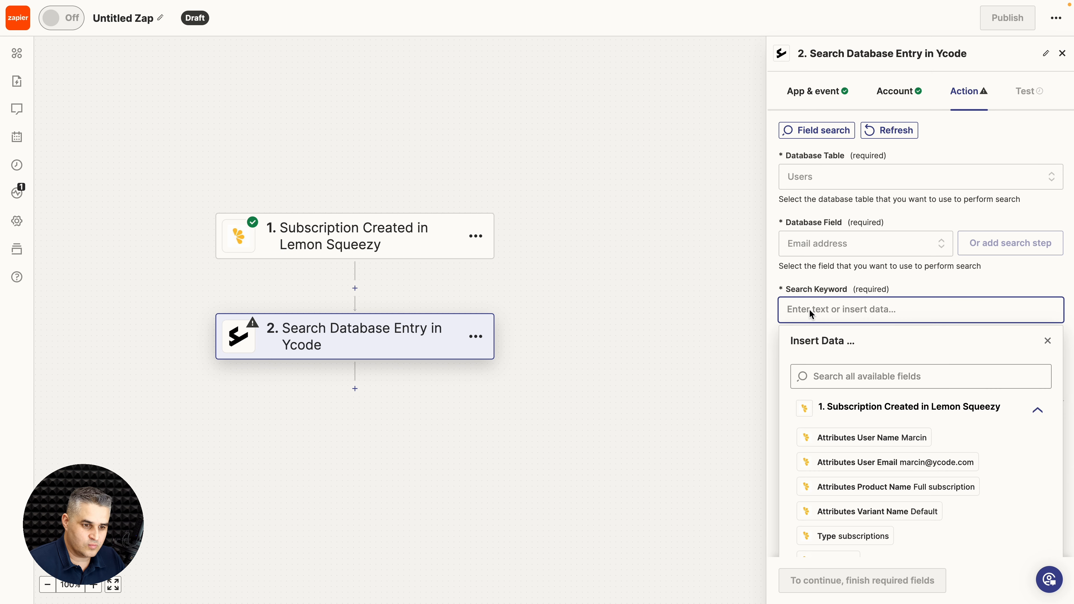
click(867, 463)
click(773, 367)
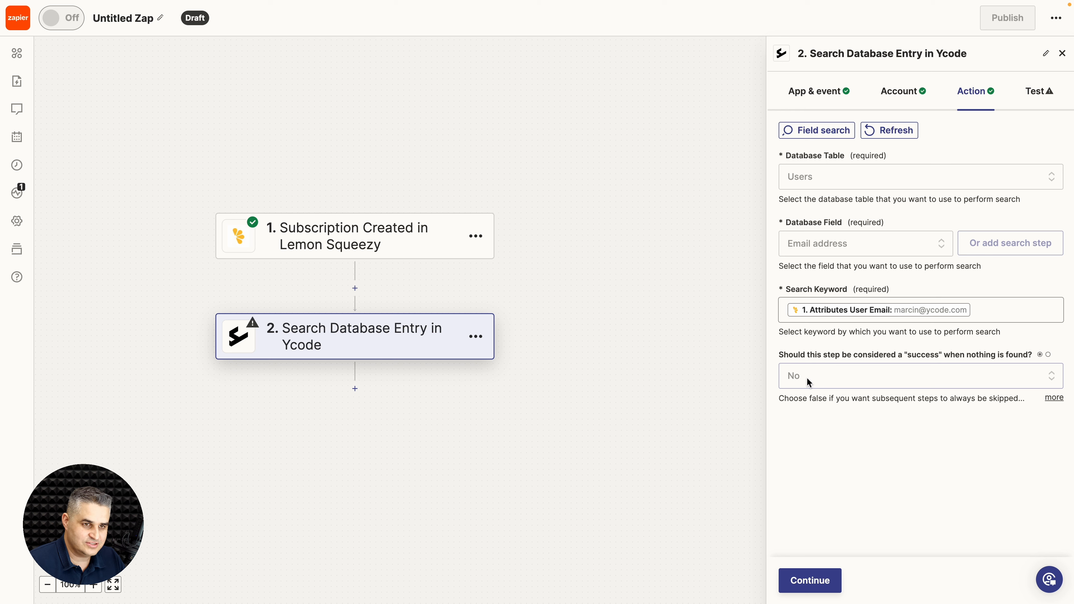
Step: Test the search, which finds user entry 34, then add a third step
click(803, 578)
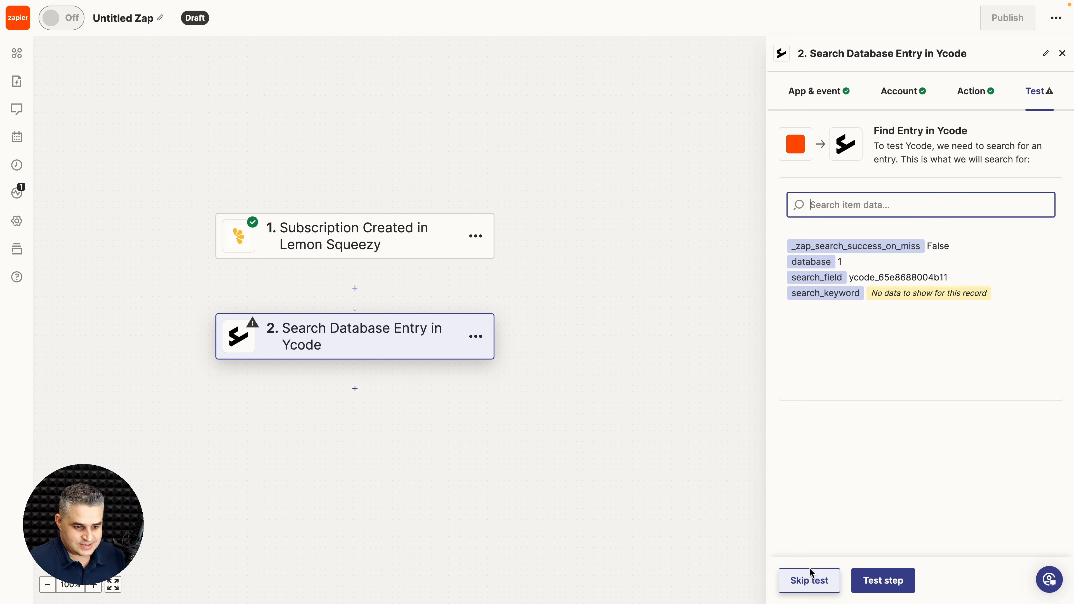
click(896, 580)
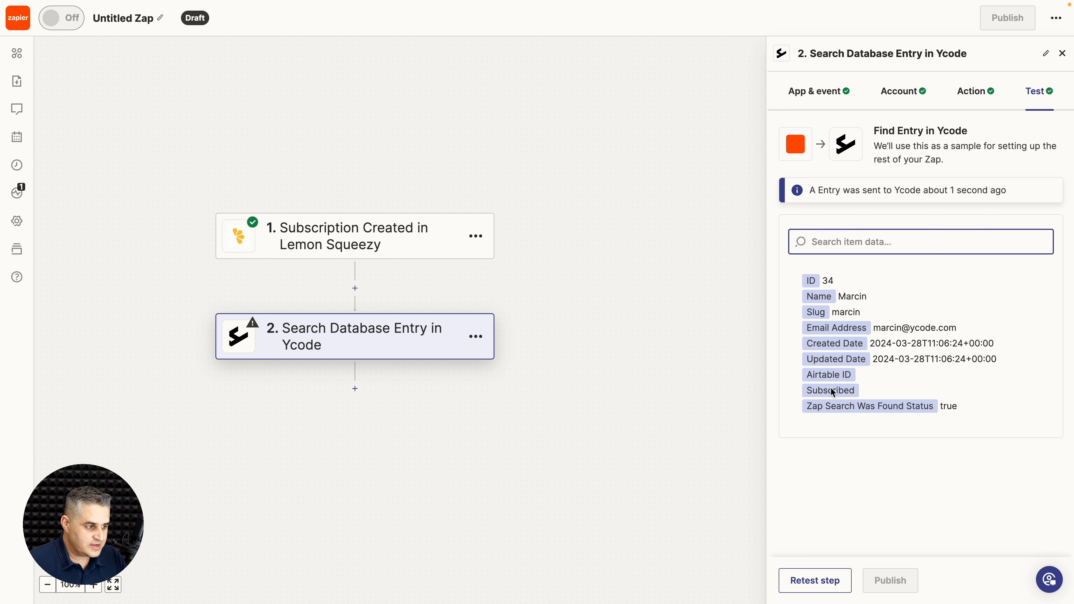
click(355, 389)
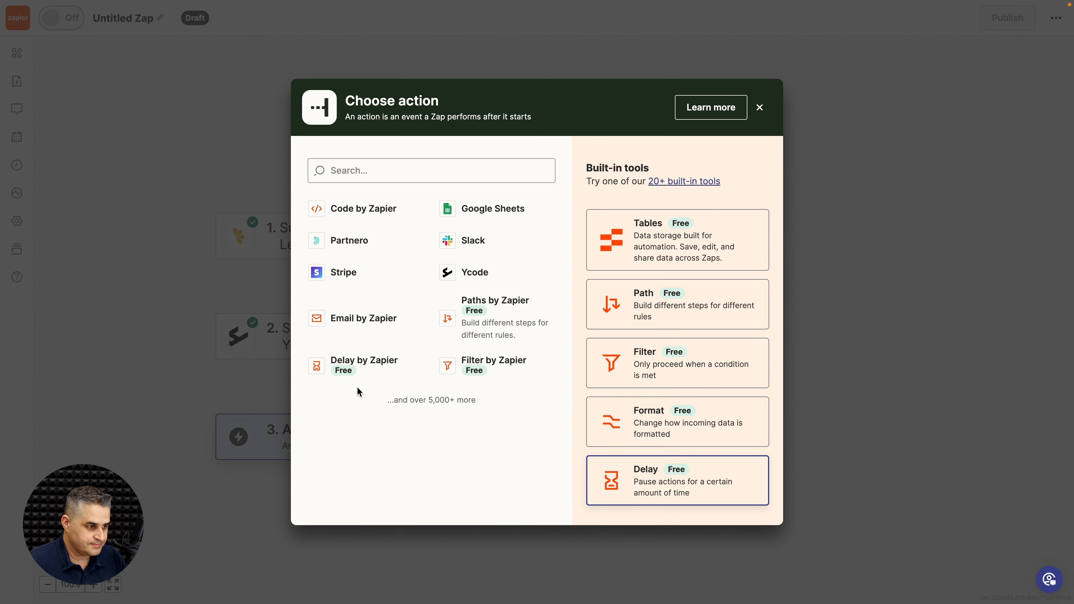
Step: Make step 3 Ycode's Update Published Database Entry using the connected Ycode account
click(464, 272)
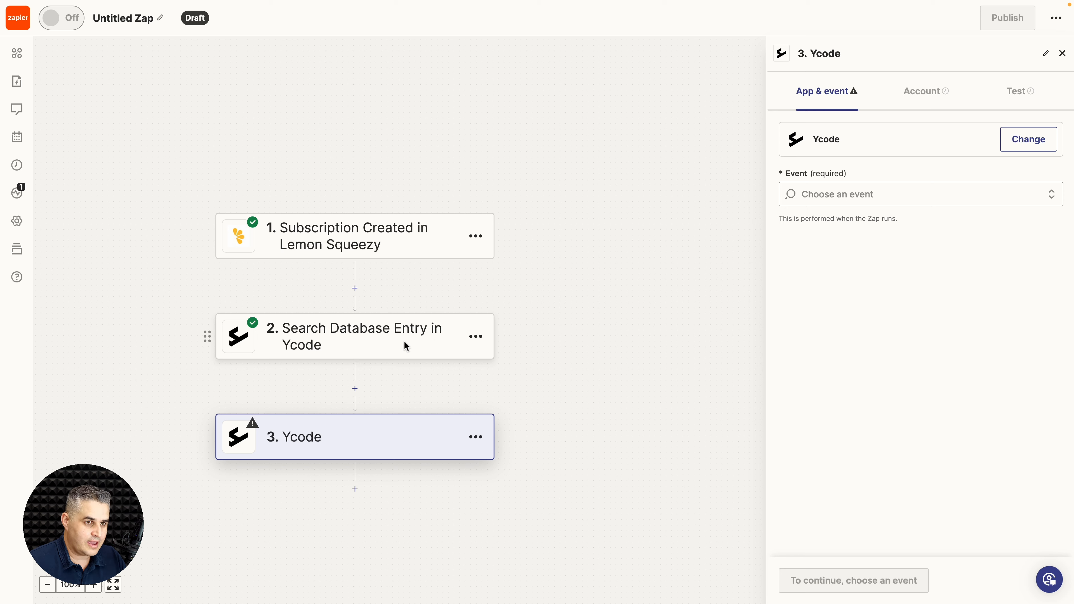
click(854, 203)
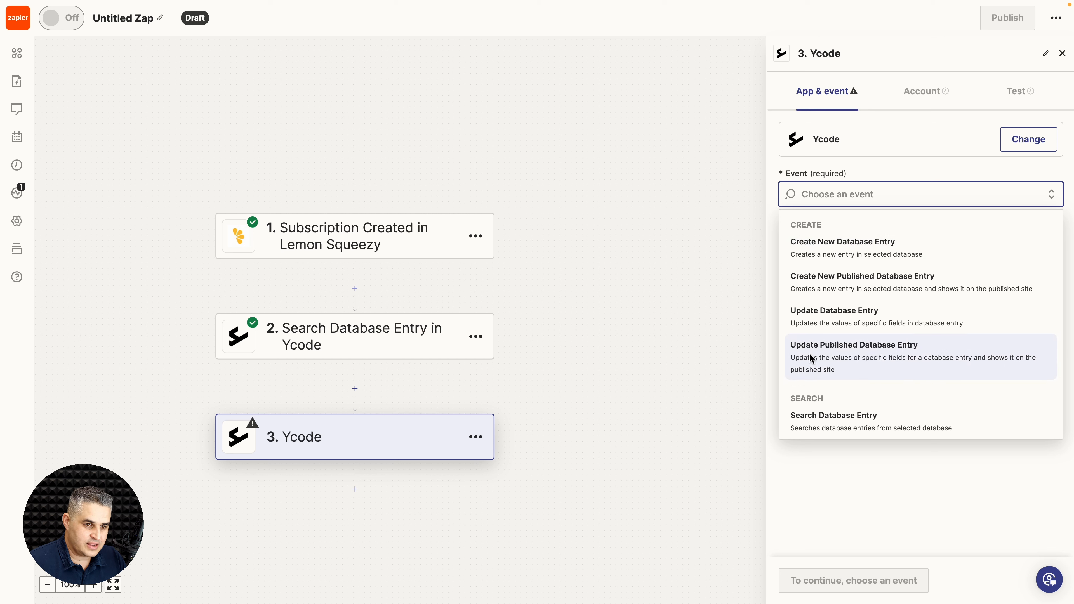
click(826, 363)
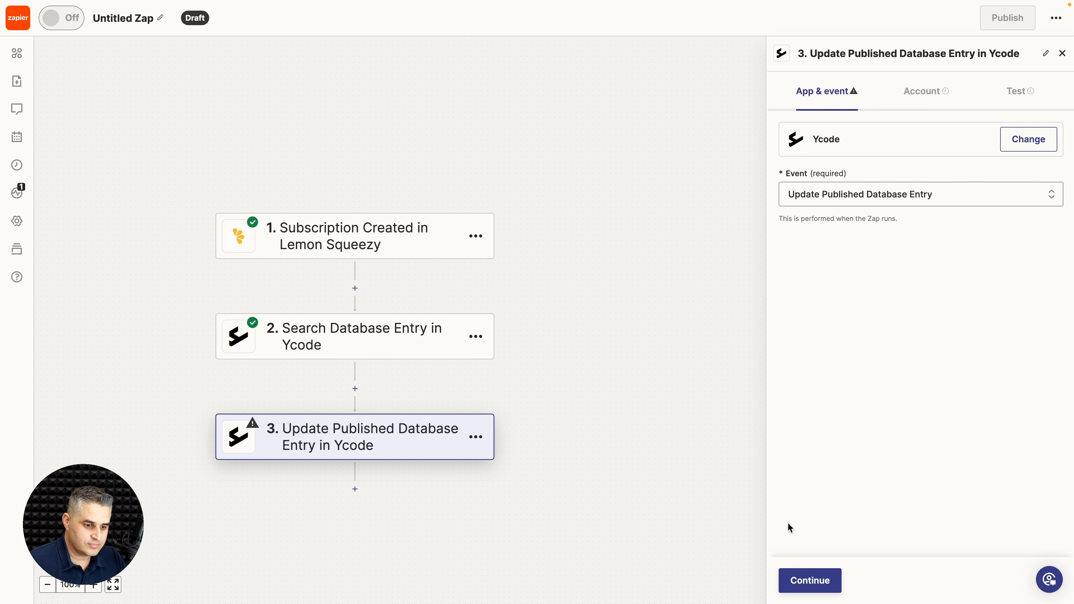
click(811, 583)
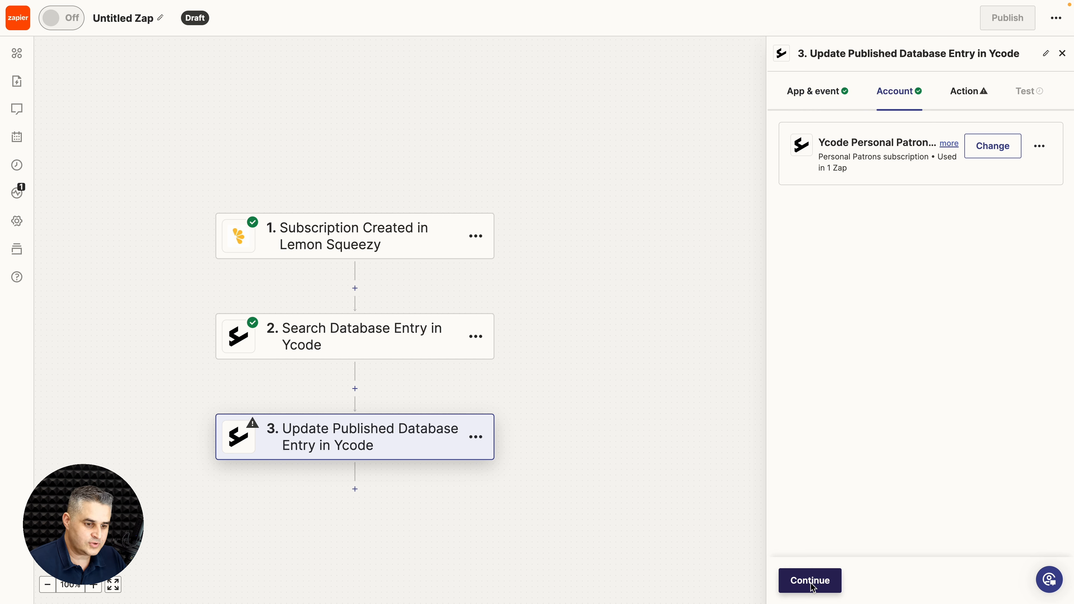
click(811, 584)
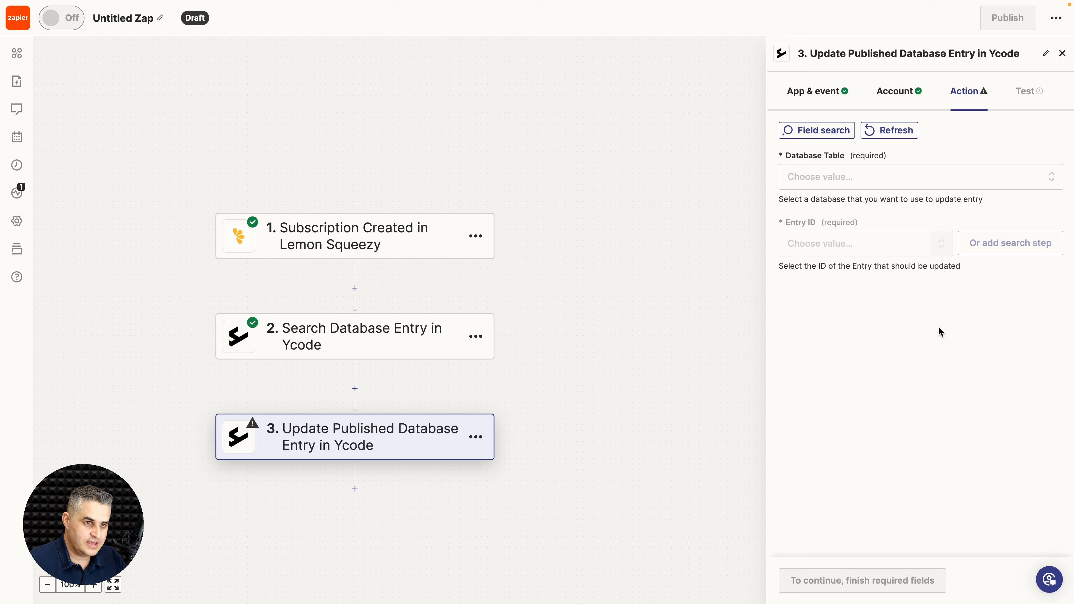
Step: Target the Users table and map Entry ID to the Lemon Squeezy user email
click(875, 182)
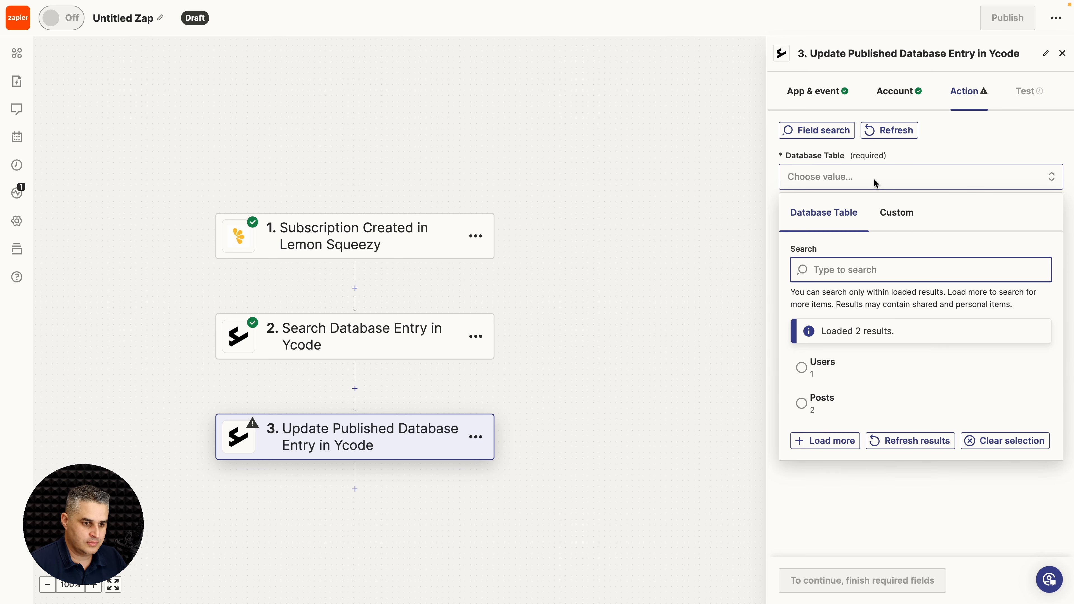
click(816, 365)
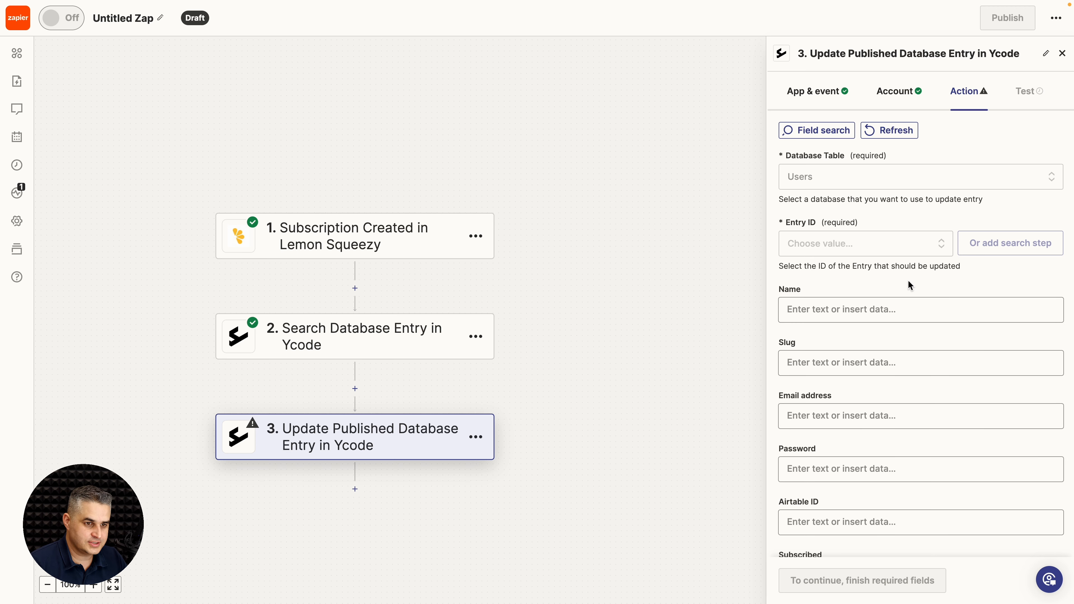
click(853, 243)
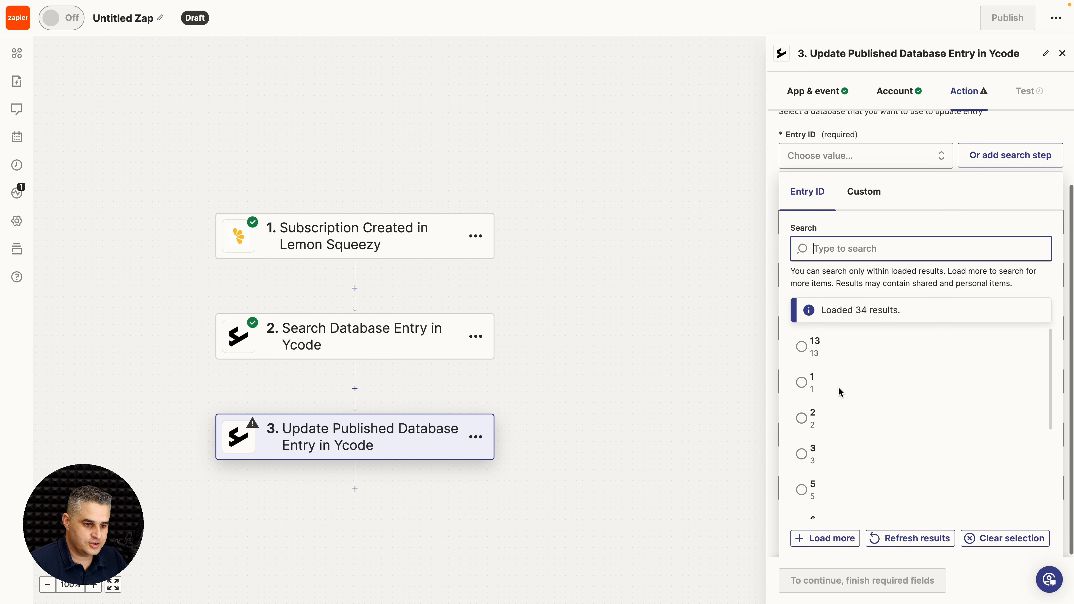
click(900, 413)
click(865, 280)
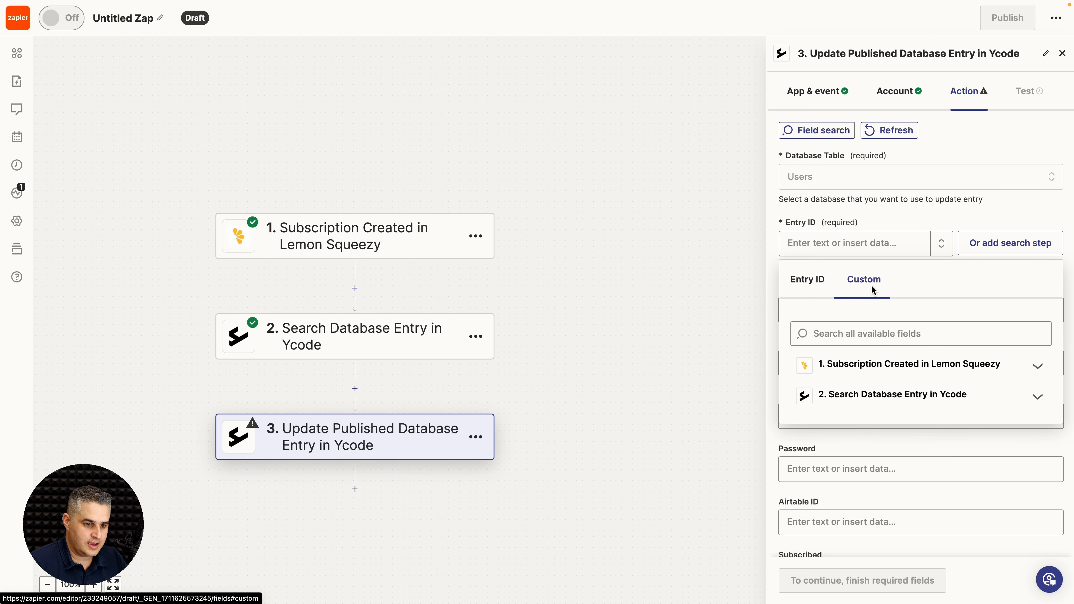
click(851, 364)
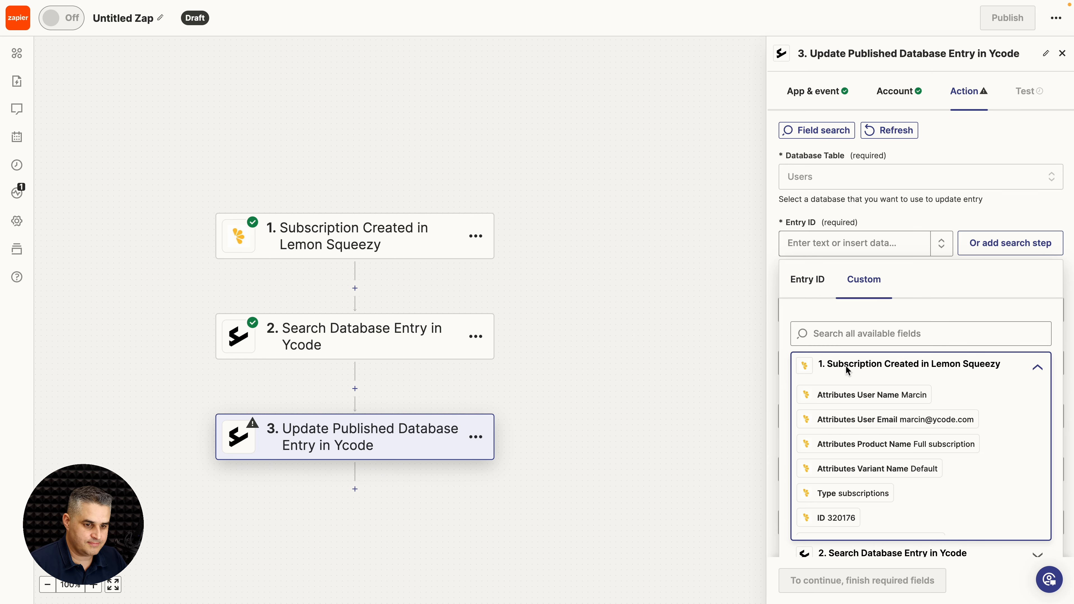
click(852, 421)
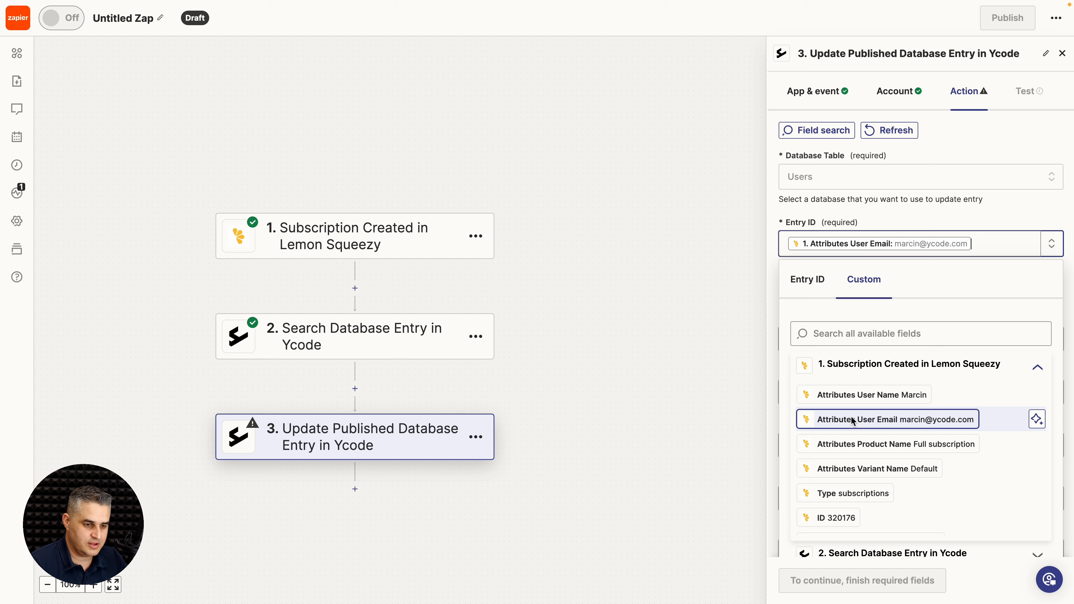
click(771, 366)
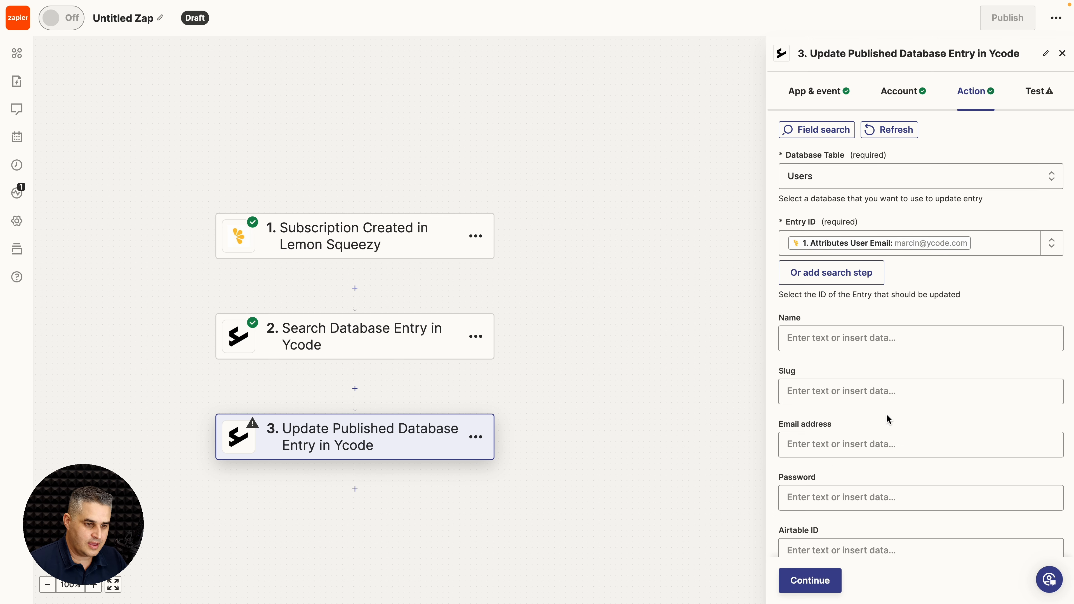
Step: Set the update step's Subscribed field to 1 and continue to the test
scroll(886, 414, down, 1)
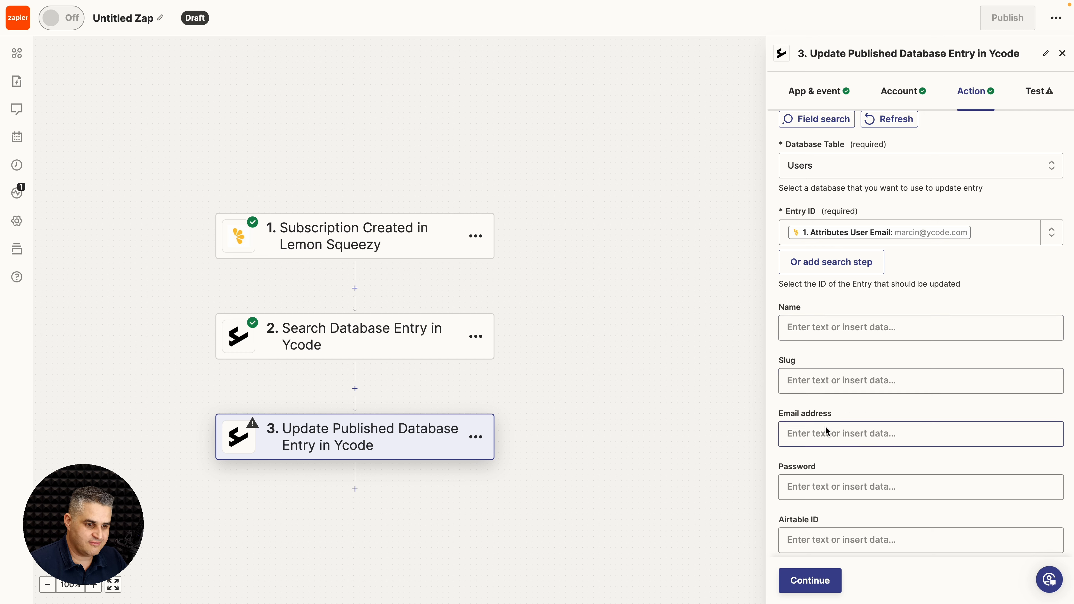
scroll(825, 427, down, 2)
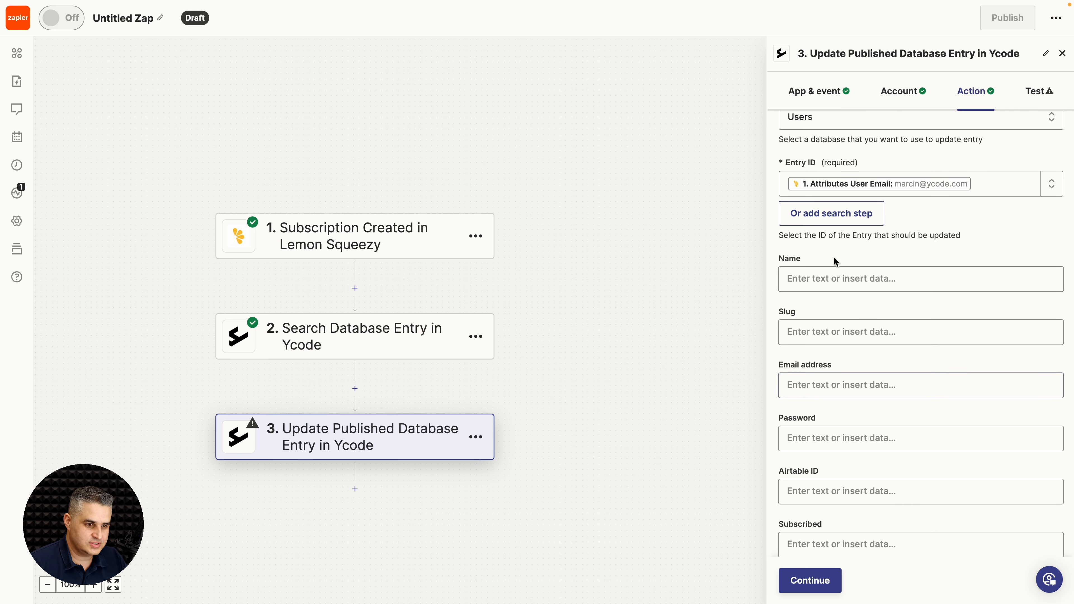
scroll(869, 334, down, 1)
scroll(867, 346, down, 2)
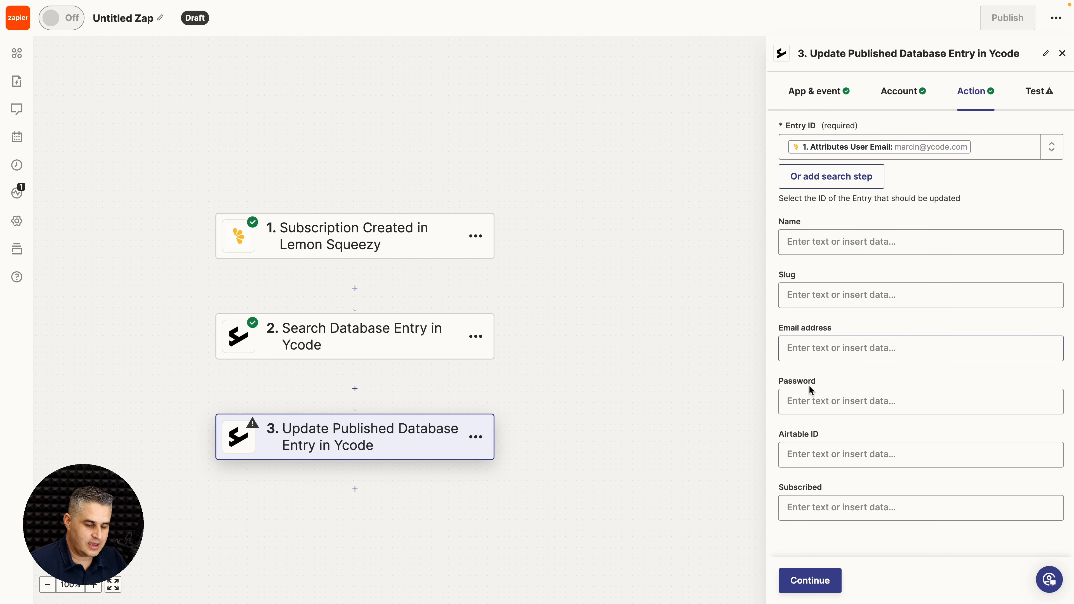
click(816, 504)
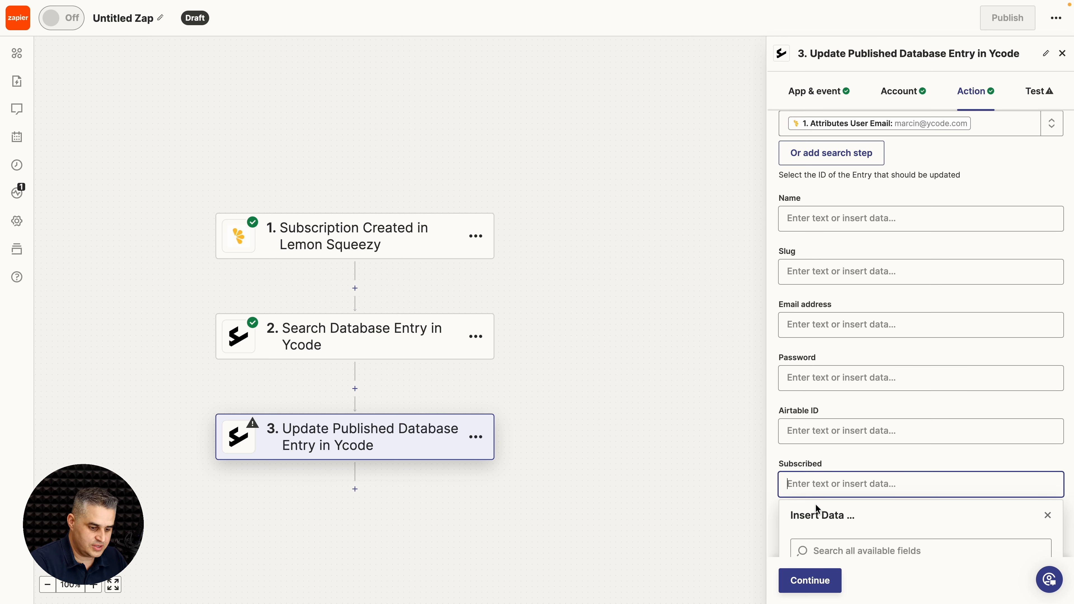
text(0)
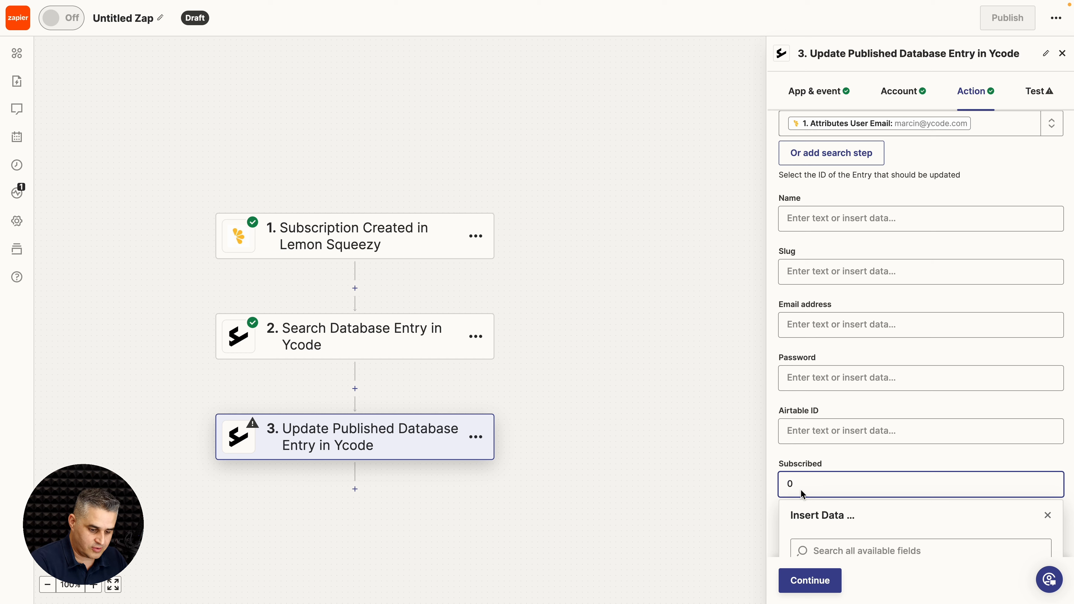
key(BackSpace)
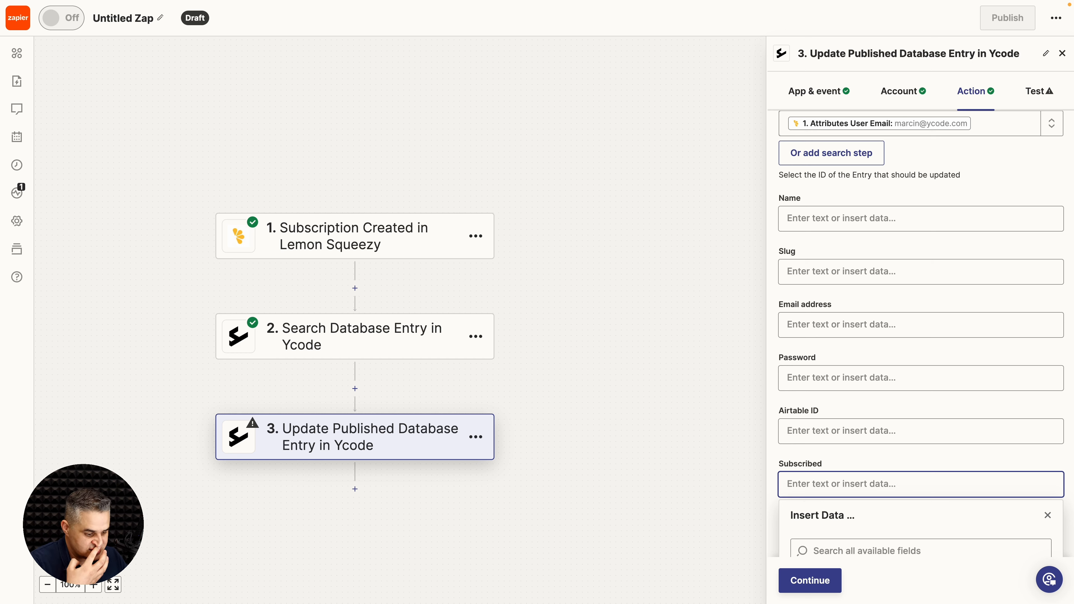
text(1)
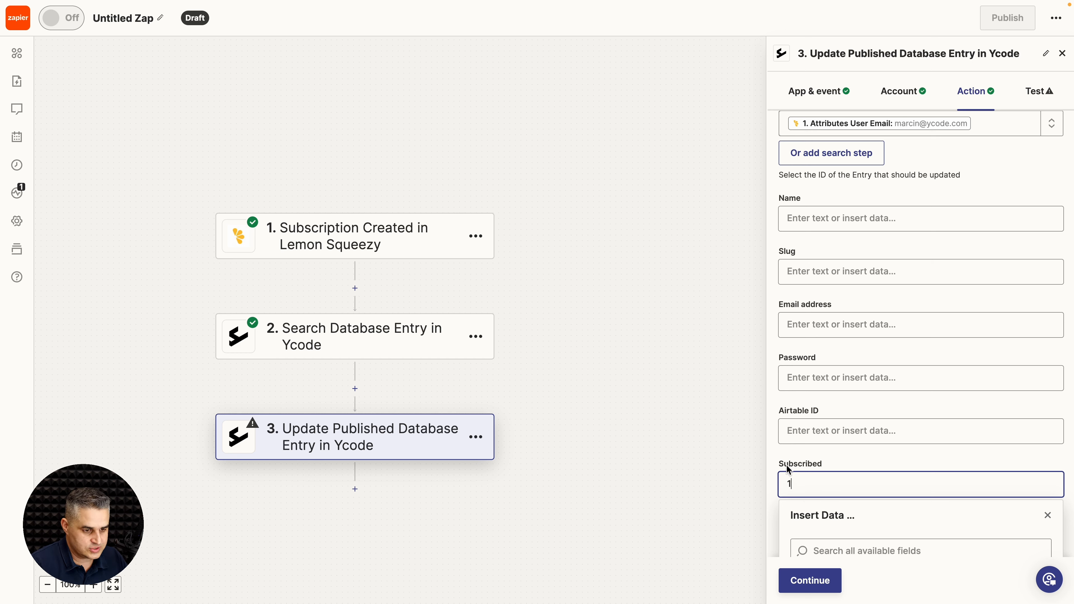
click(774, 462)
click(792, 581)
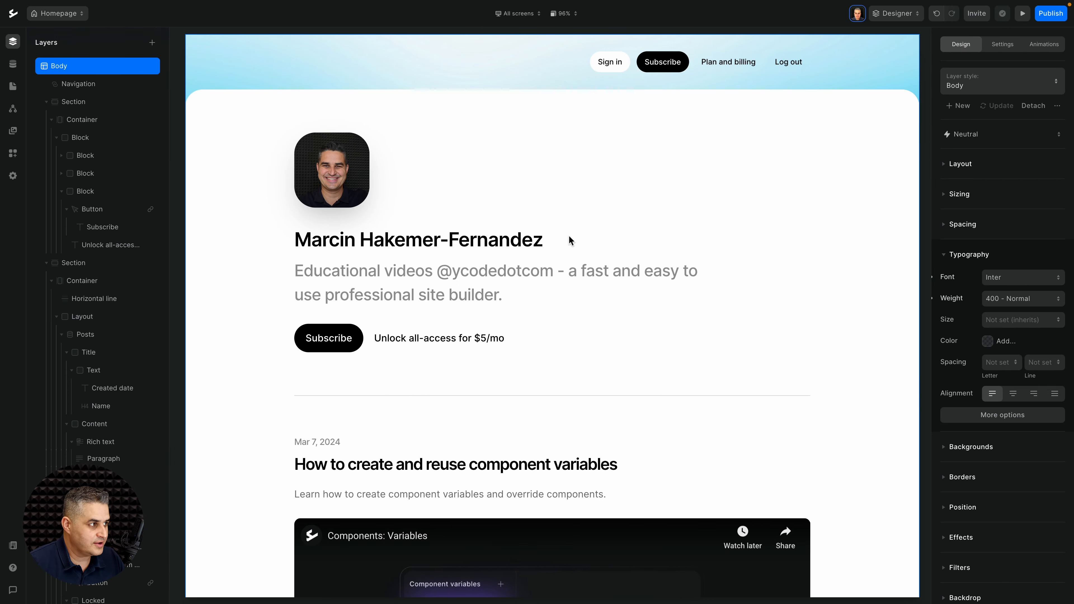
Step: Open Ycode's CMS Users collection to check entry 34's Subscribed box
click(13, 64)
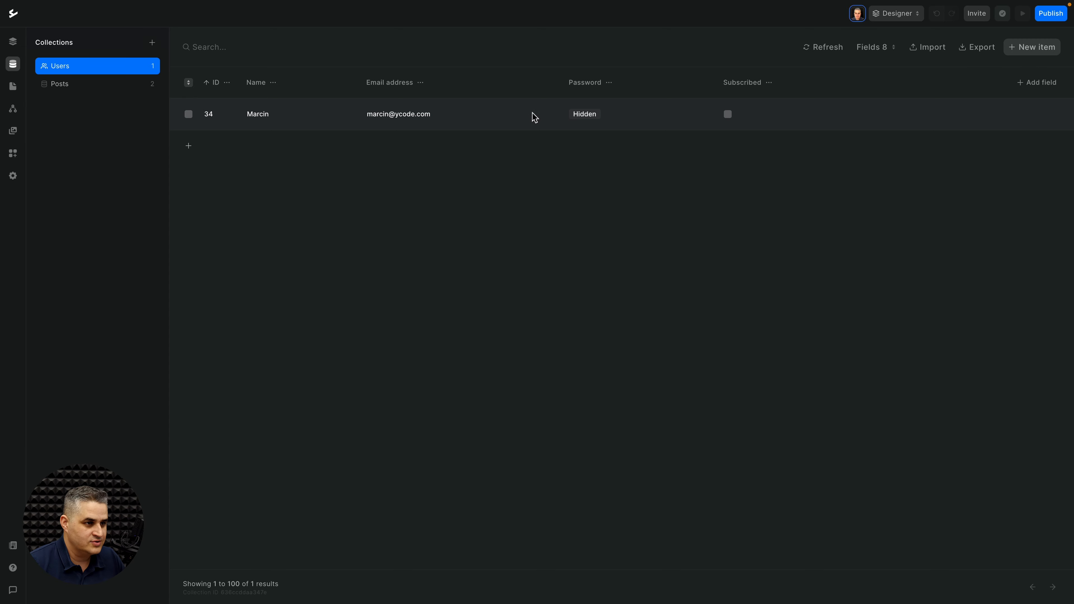
Step: Test the update on entry 34, publish the Zap as v1, and return to Ycode
key(ctrl+Right)
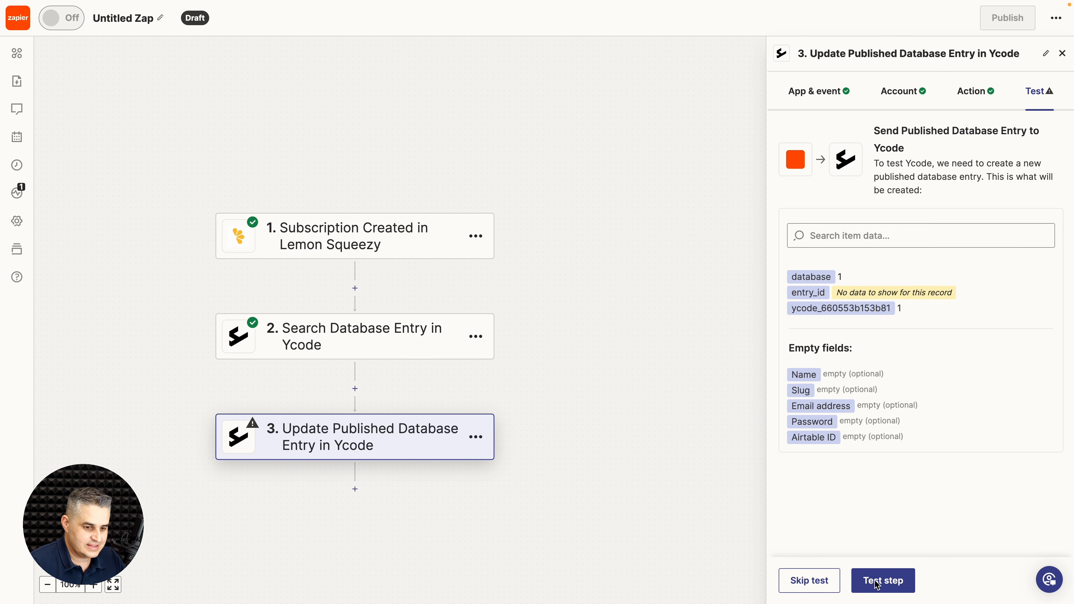
click(874, 581)
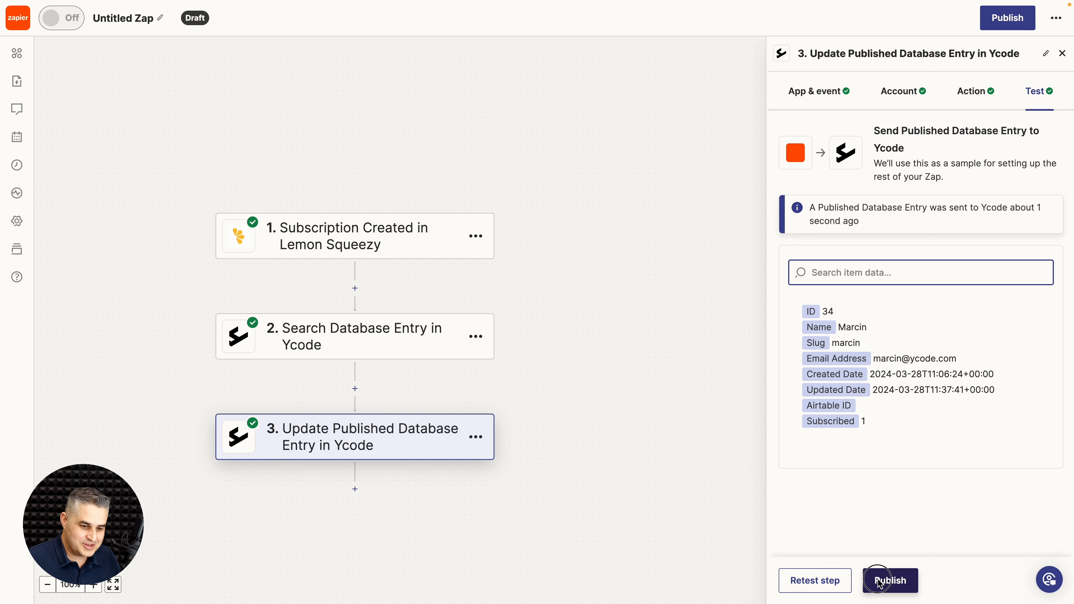
click(880, 584)
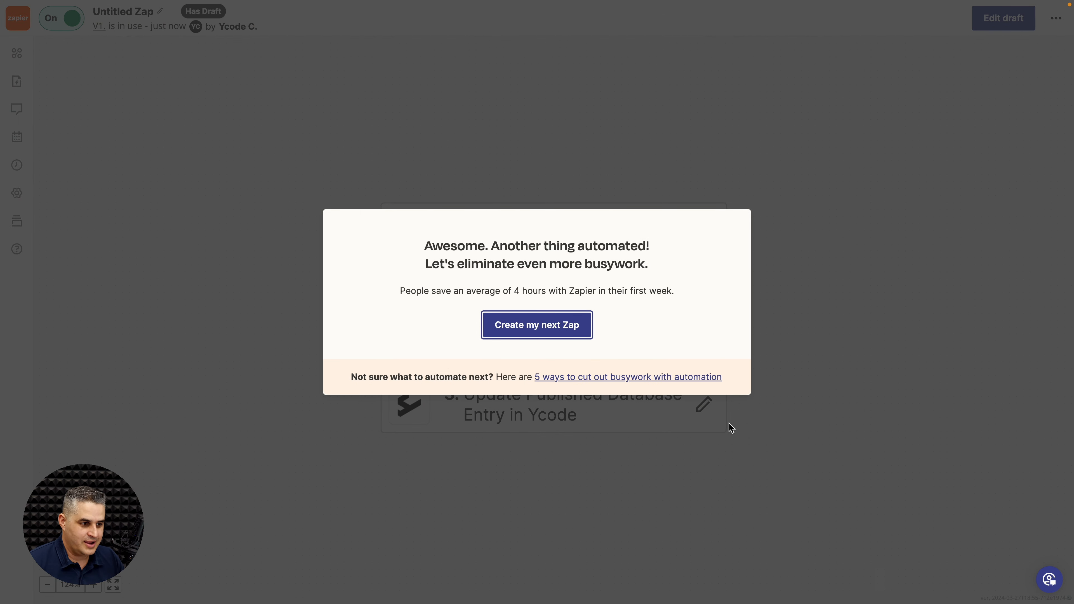
key(ctrl+Left)
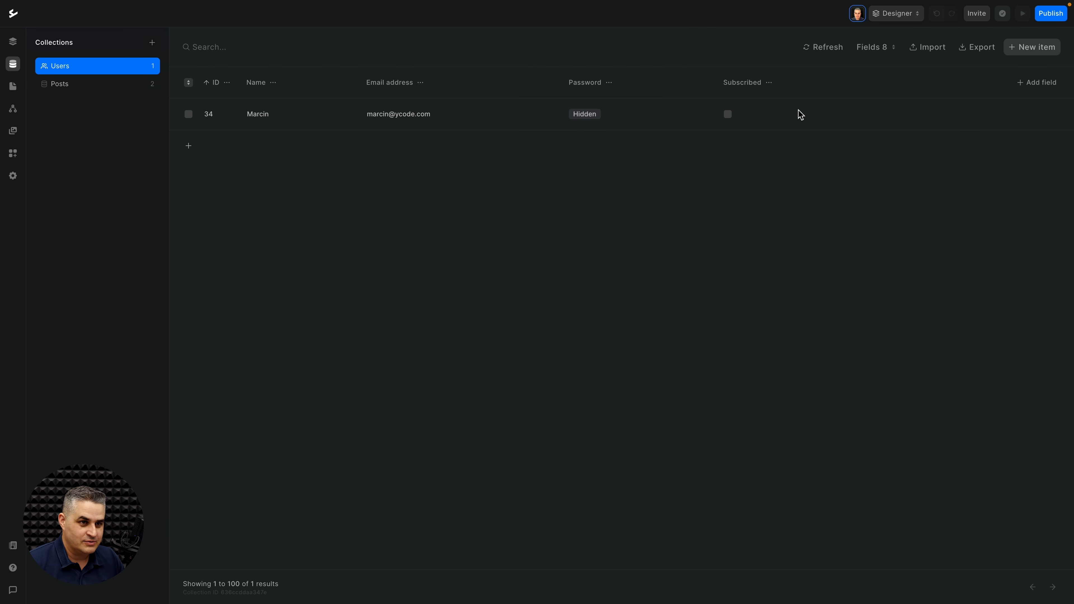
Step: Refresh the Users collection to confirm entry 34 is Subscribed, then open the live personal-patrons.ycode.site
click(818, 50)
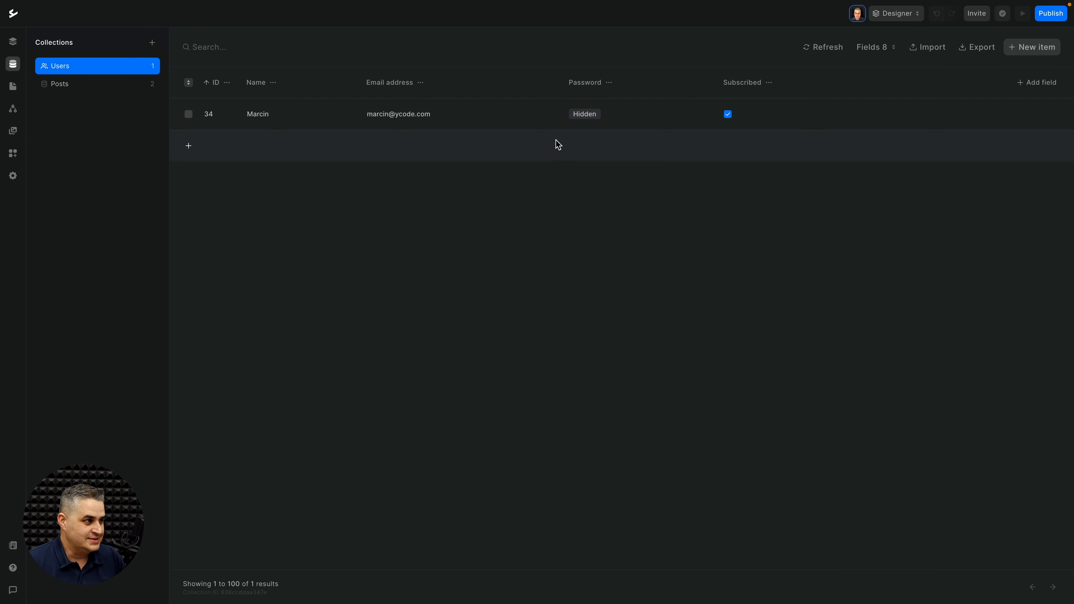
click(12, 41)
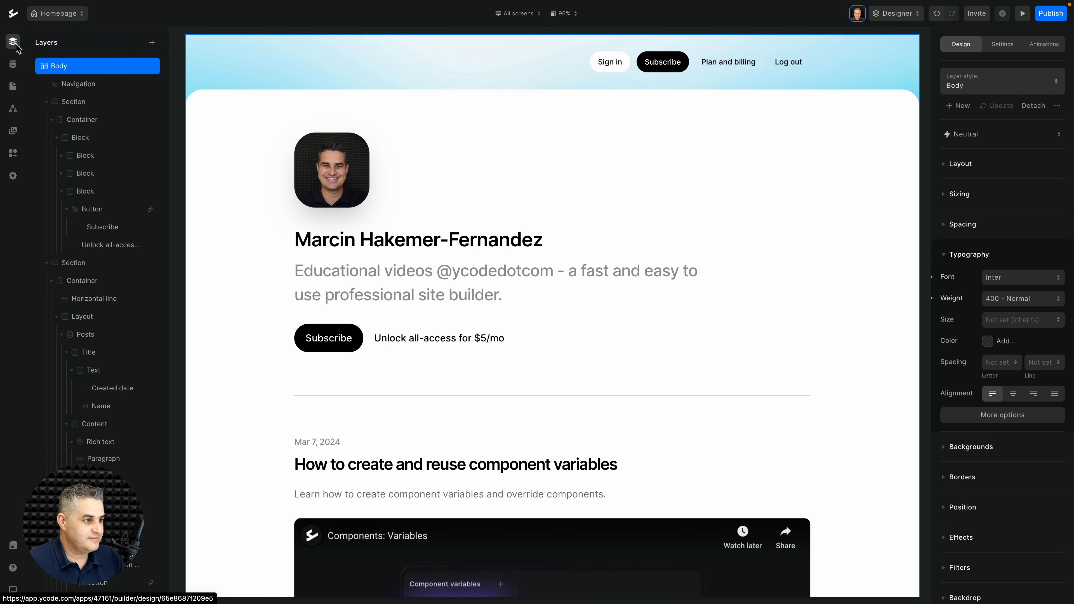
click(1046, 15)
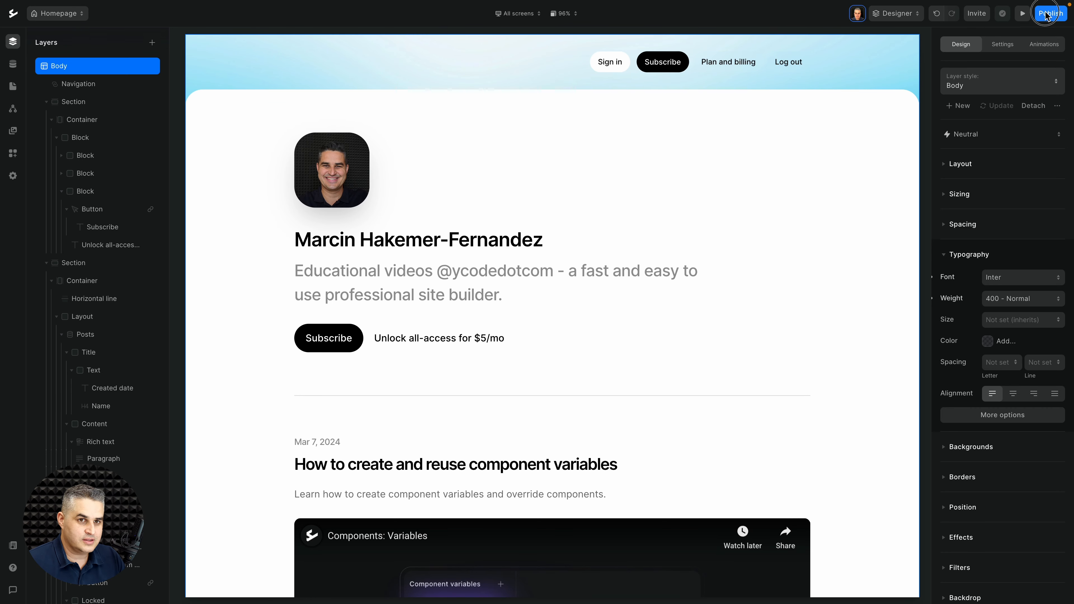
click(982, 34)
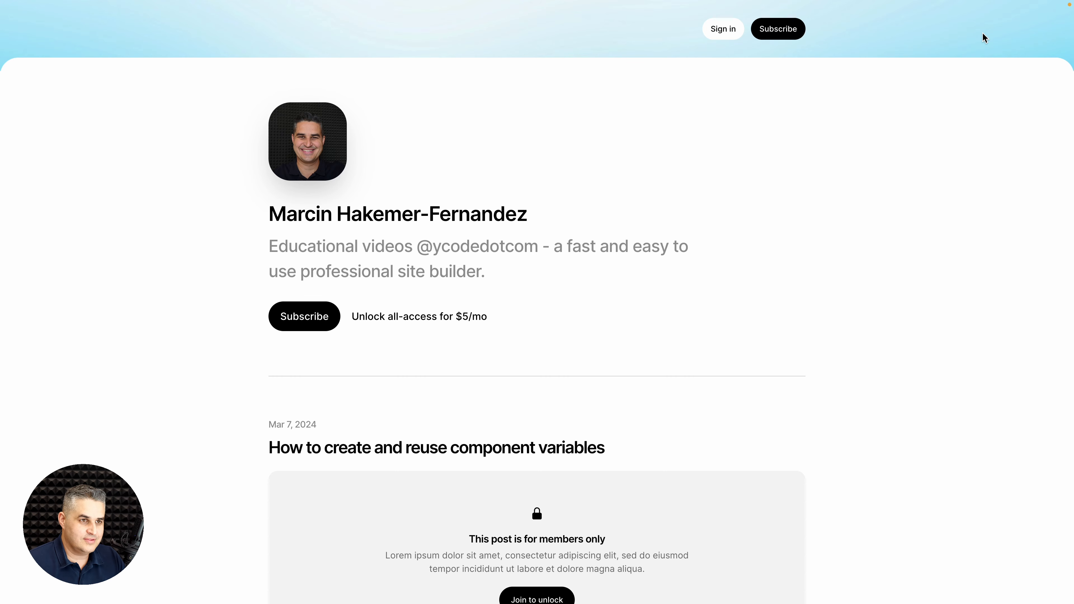
Step: Sign up on the live site with a new member's name, e-mail and password, reaching the Step 2 $5/mo offer
click(783, 31)
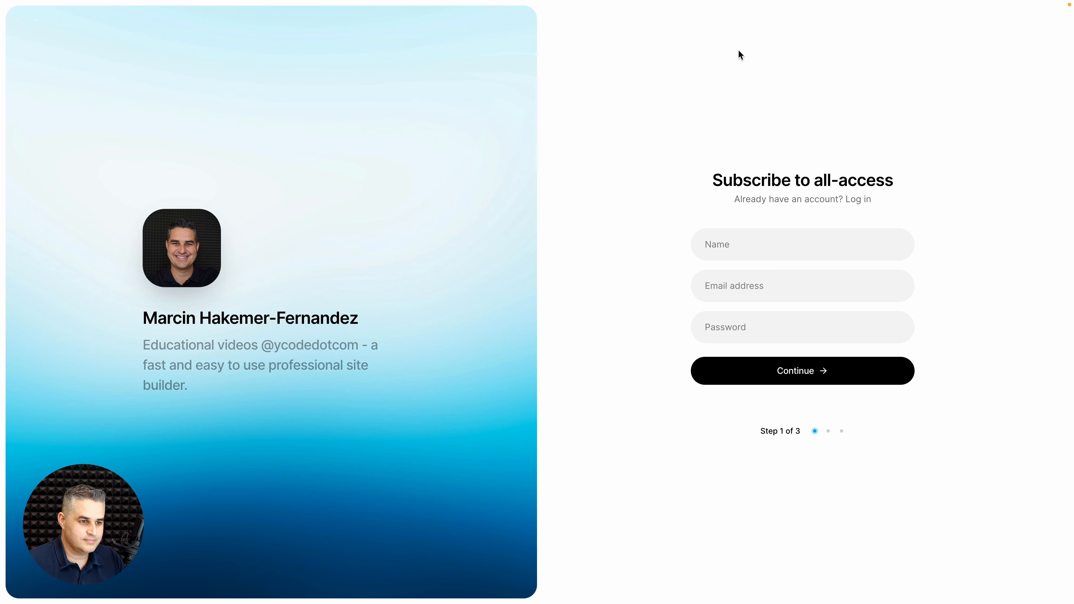
click(740, 257)
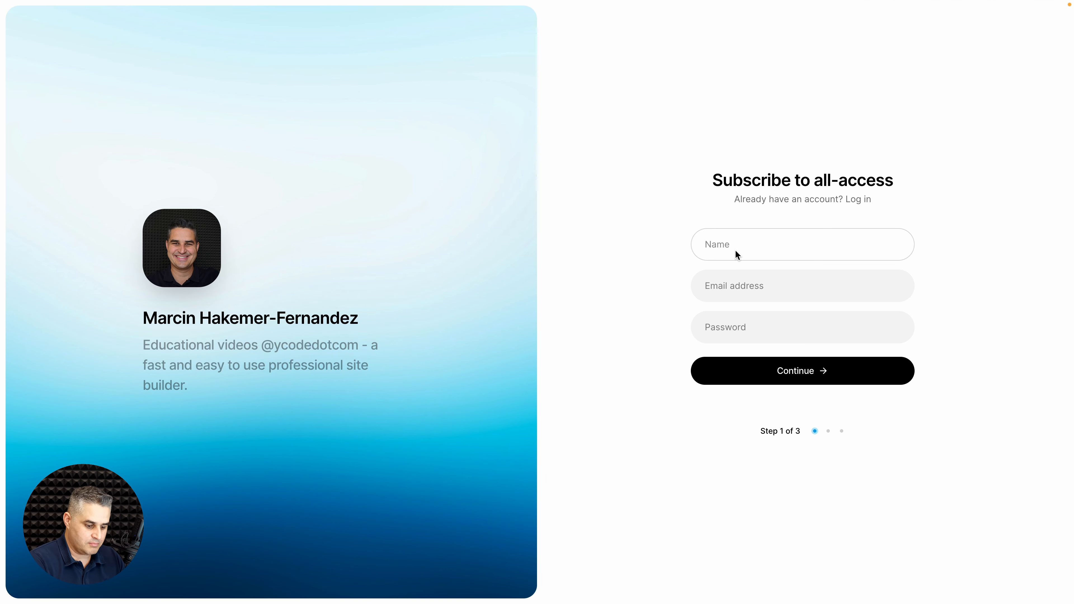
text(Marc)
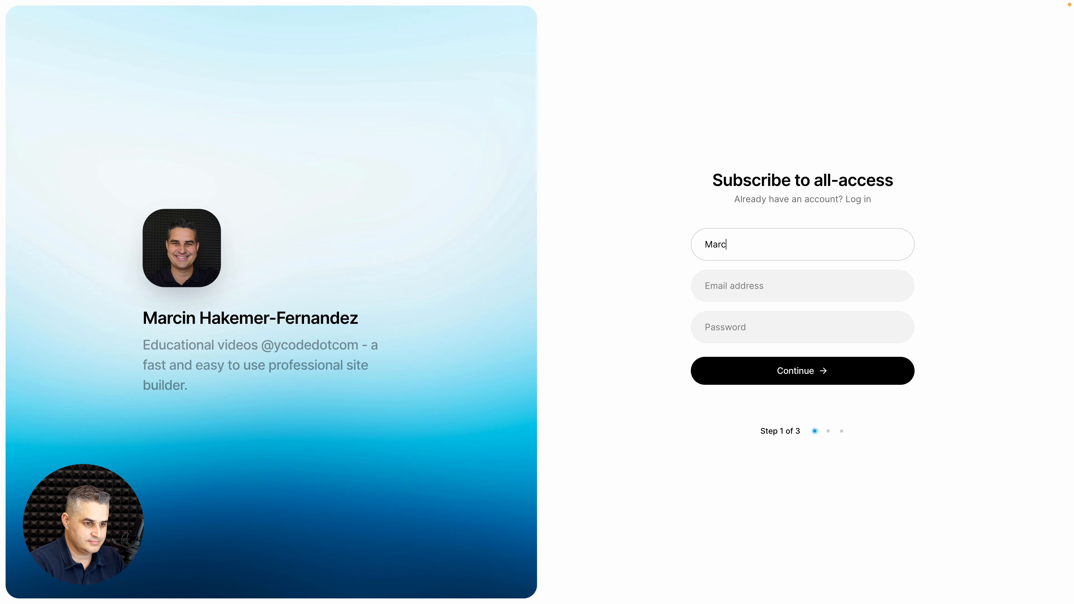
text(in 1)
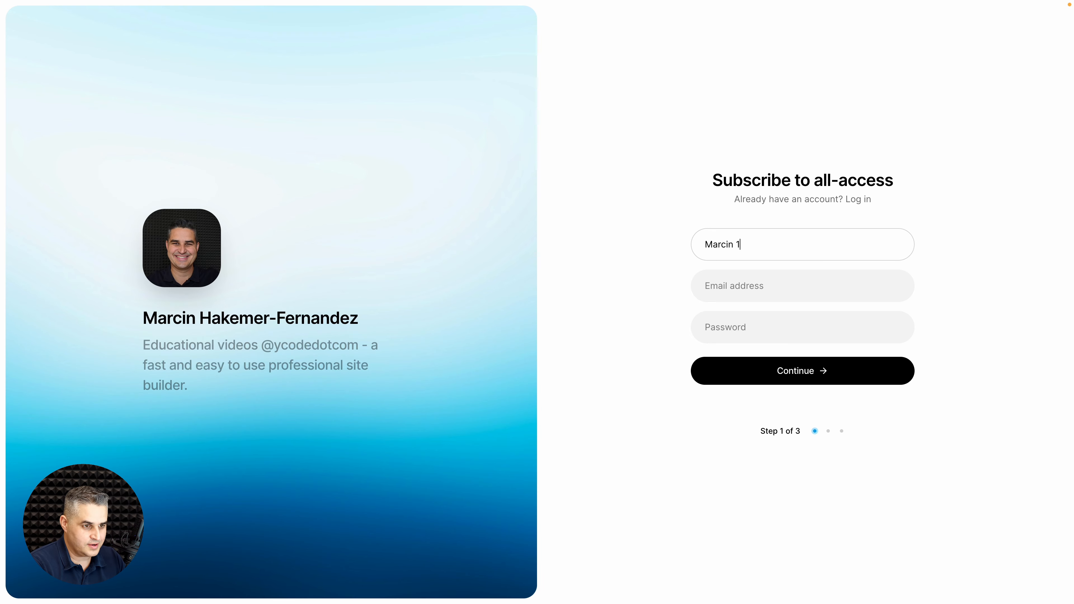
key(Tab)
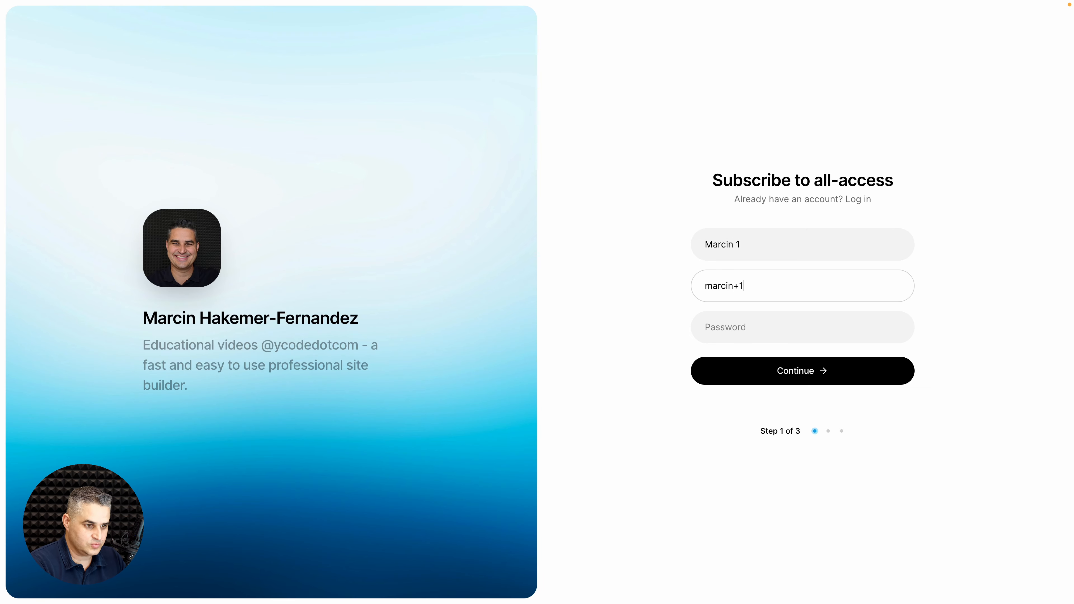
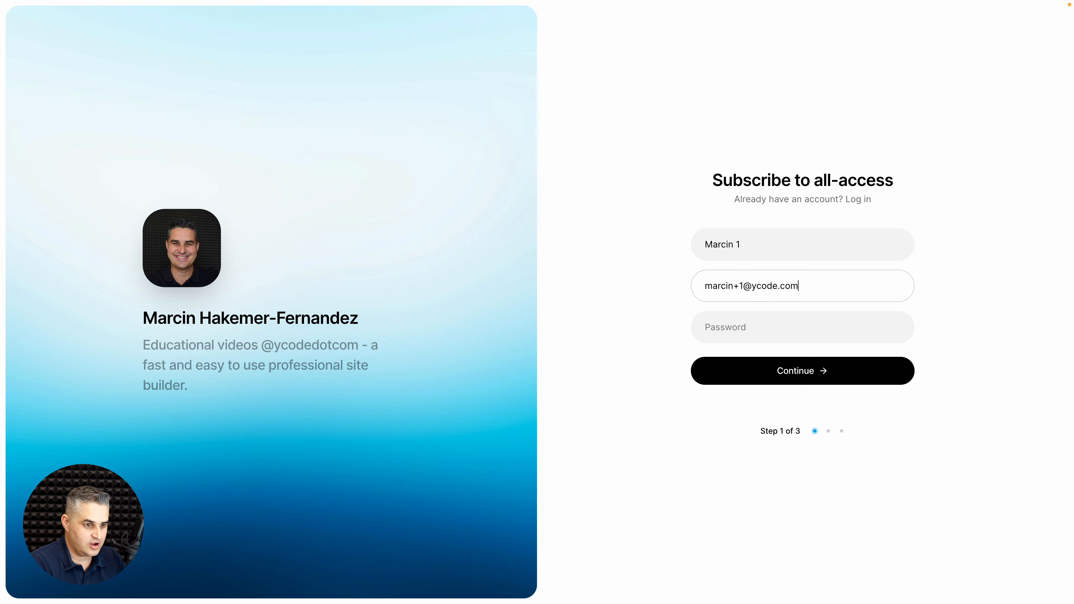
key(Tab)
text(••••••)
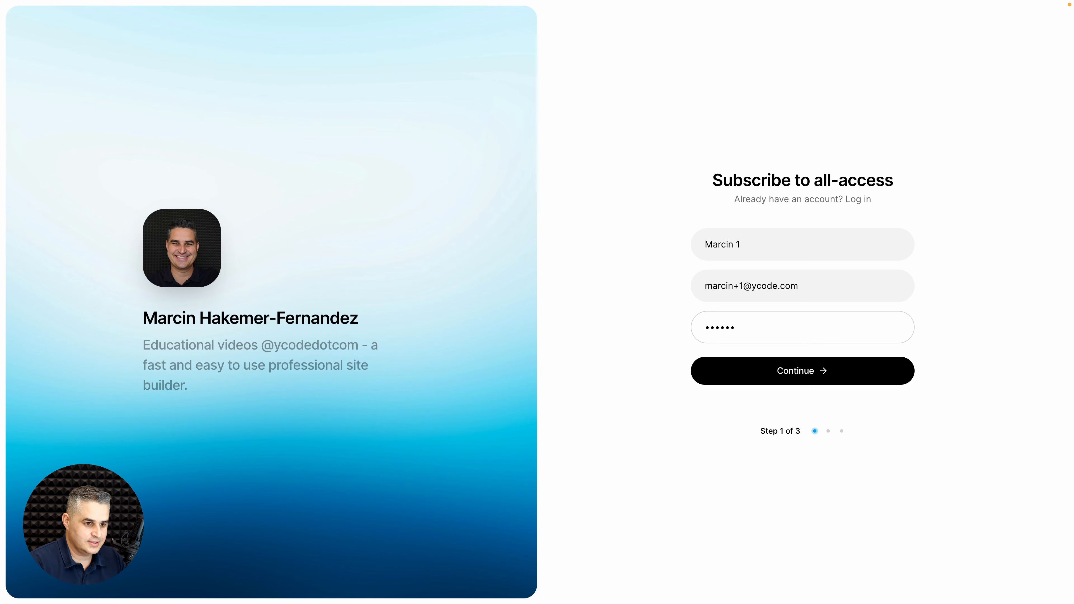
click(771, 366)
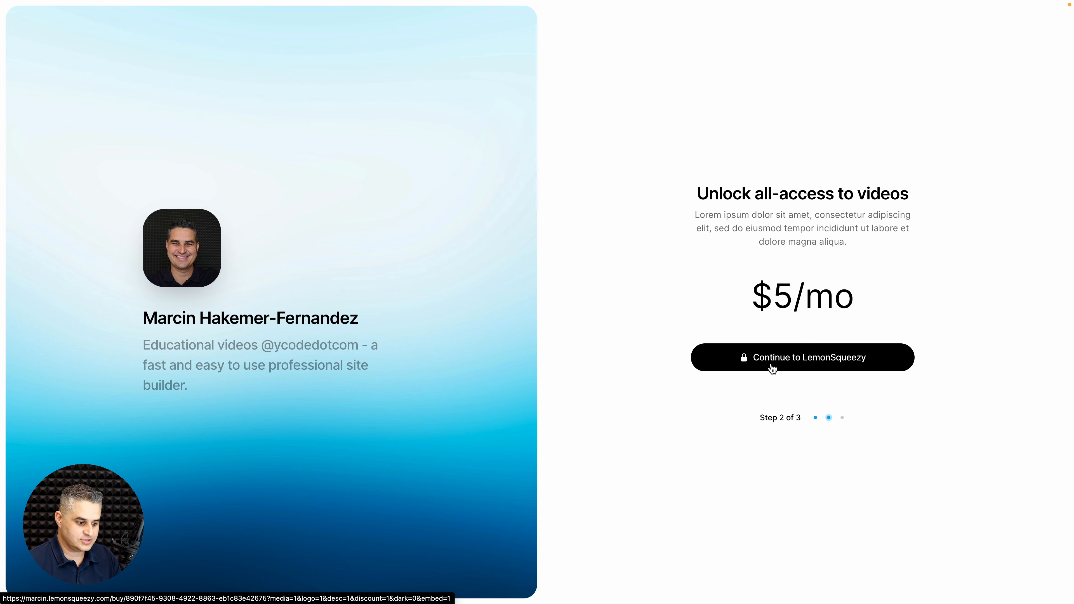
key(ctrl+Tab)
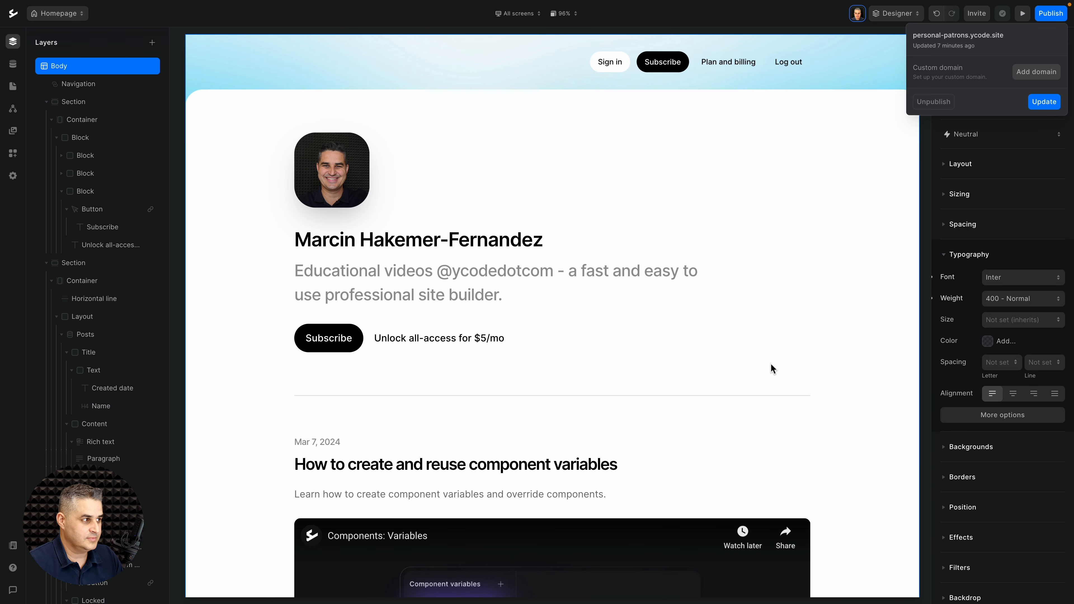
Step: Refresh CMS Users to see new unsubscribed entry 35, then open the Lemon Squeezy $5.00 Full subscription checkout
click(13, 64)
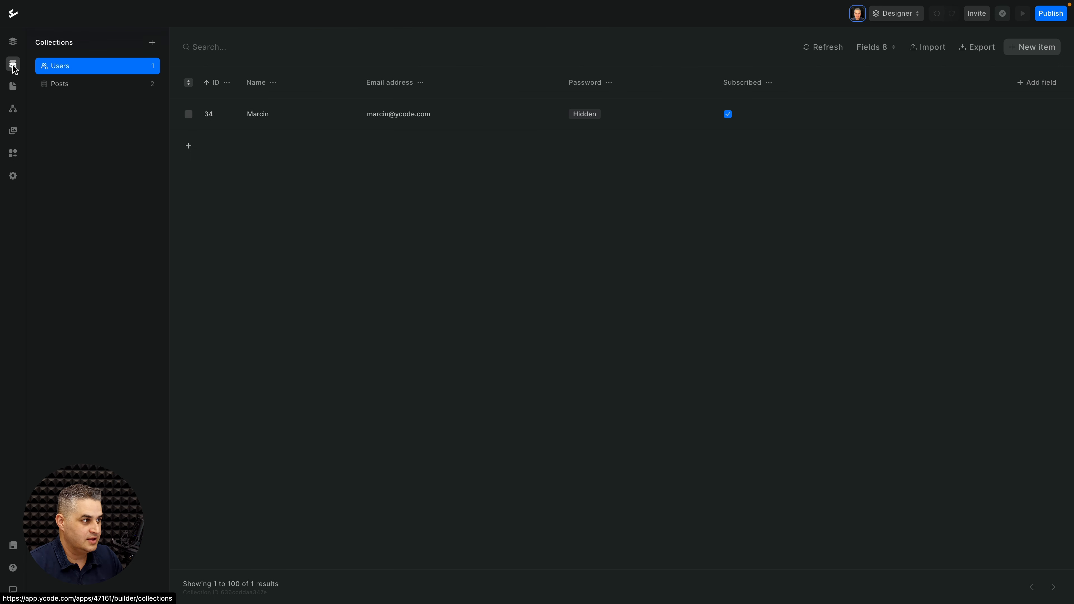
click(829, 52)
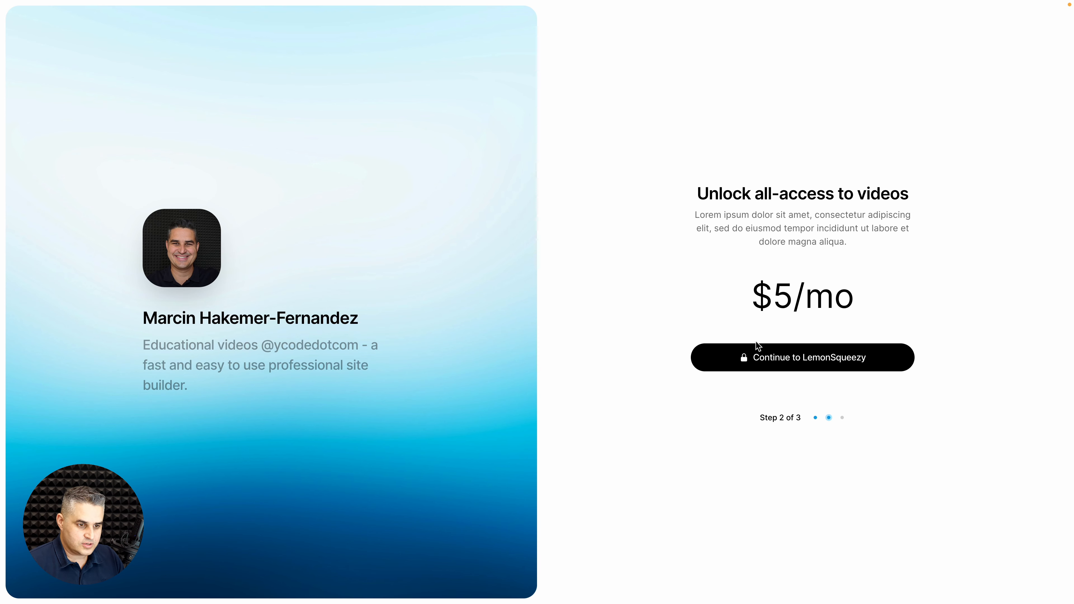
click(779, 348)
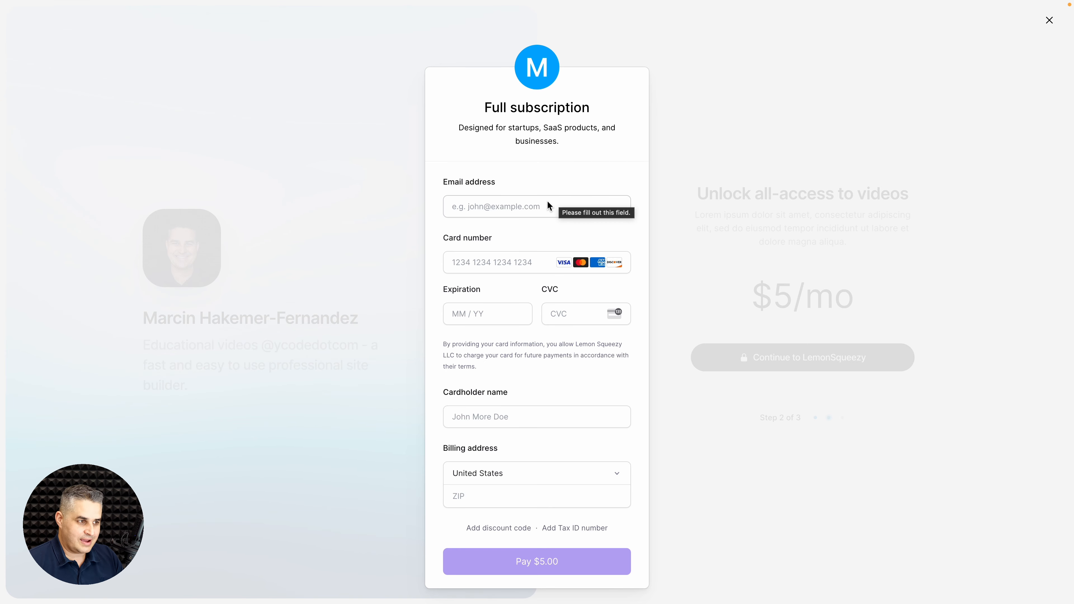
Step: Enter the buyer's e-mail and the pasted test card number with expiry 0226 and CVC 123
click(526, 206)
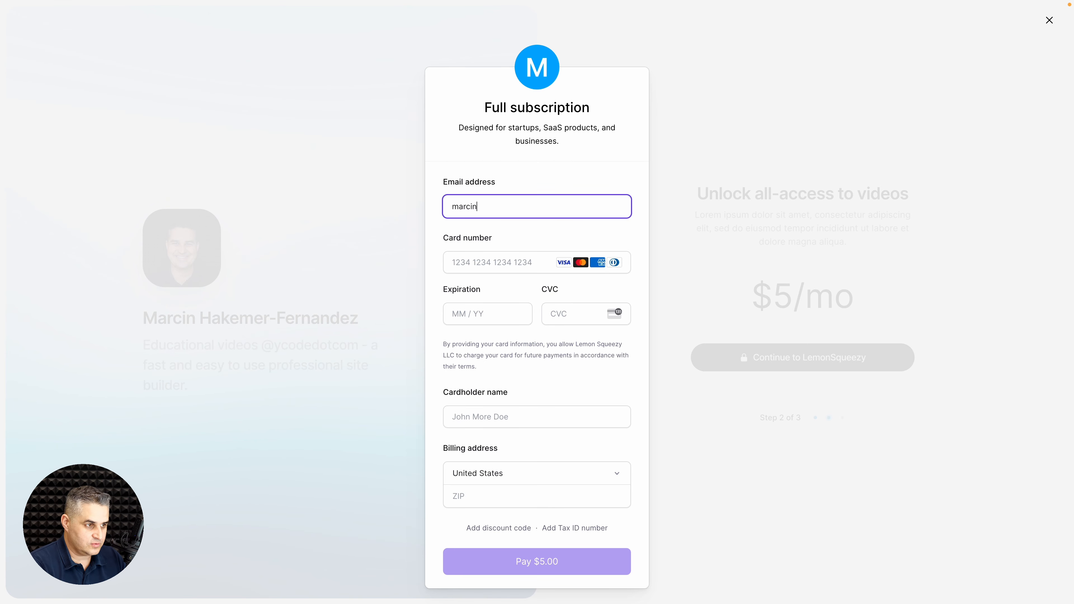
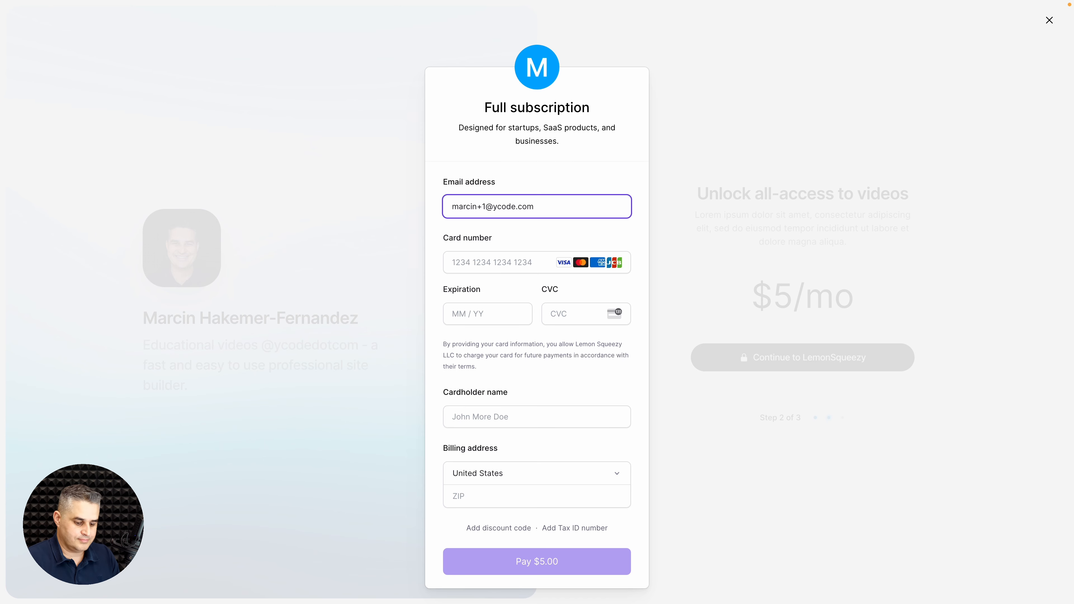
click(461, 261)
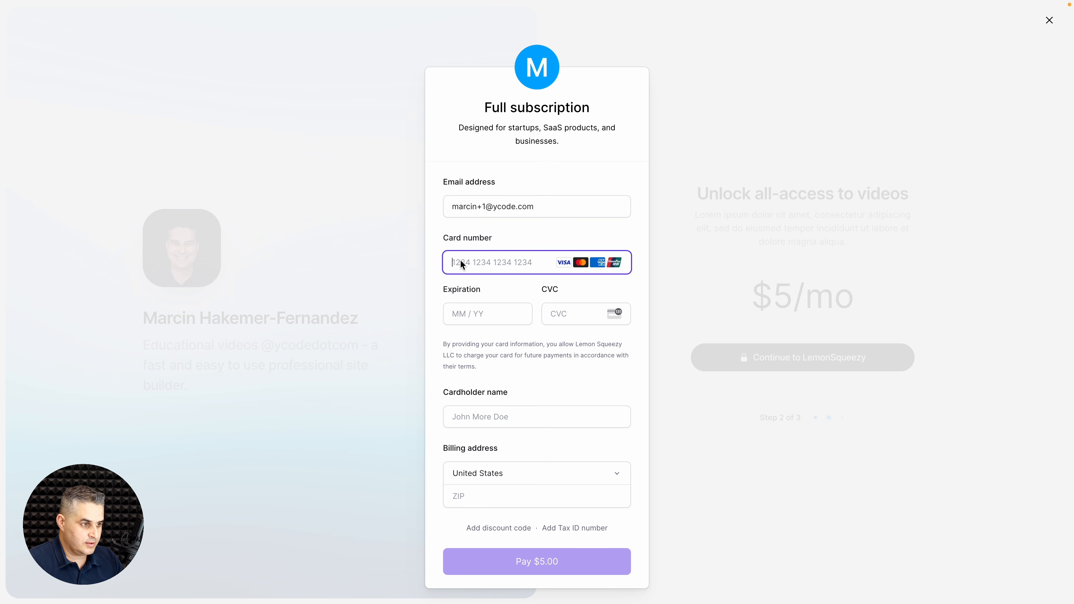
key(super+v)
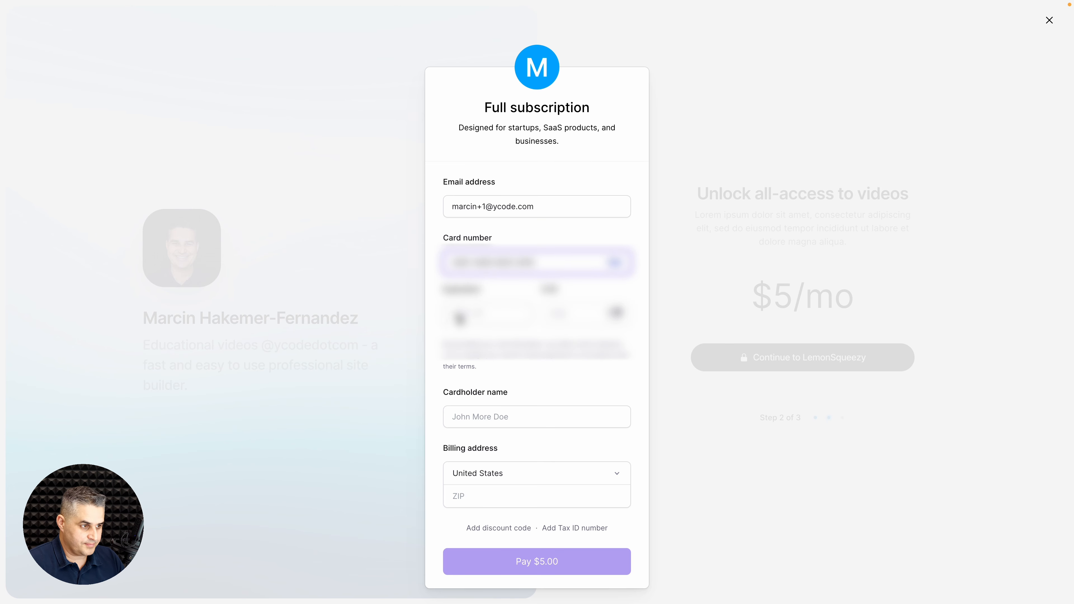
click(457, 313)
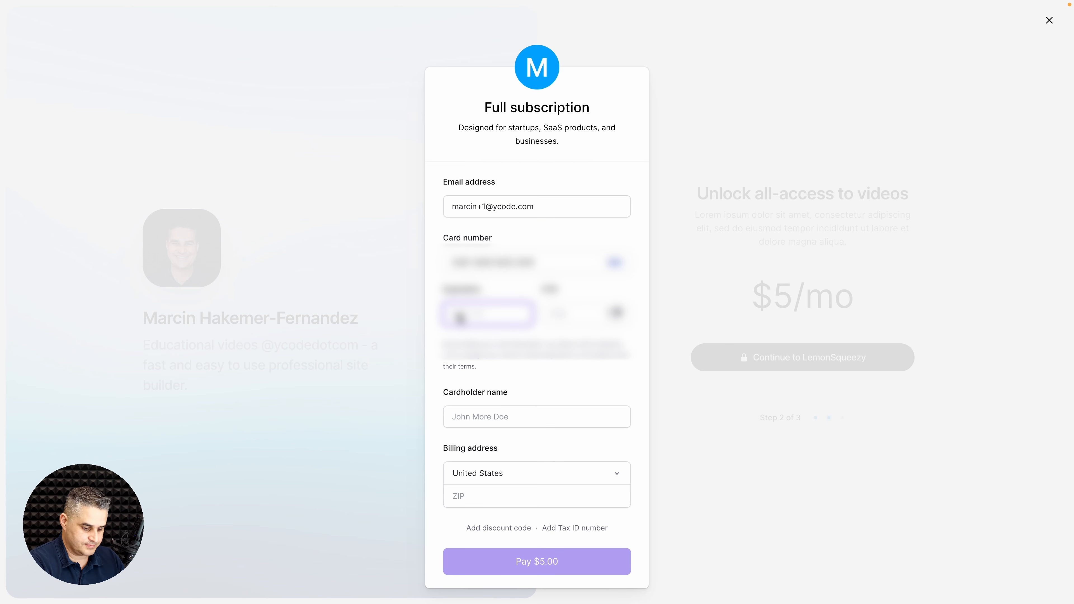
text(0226)
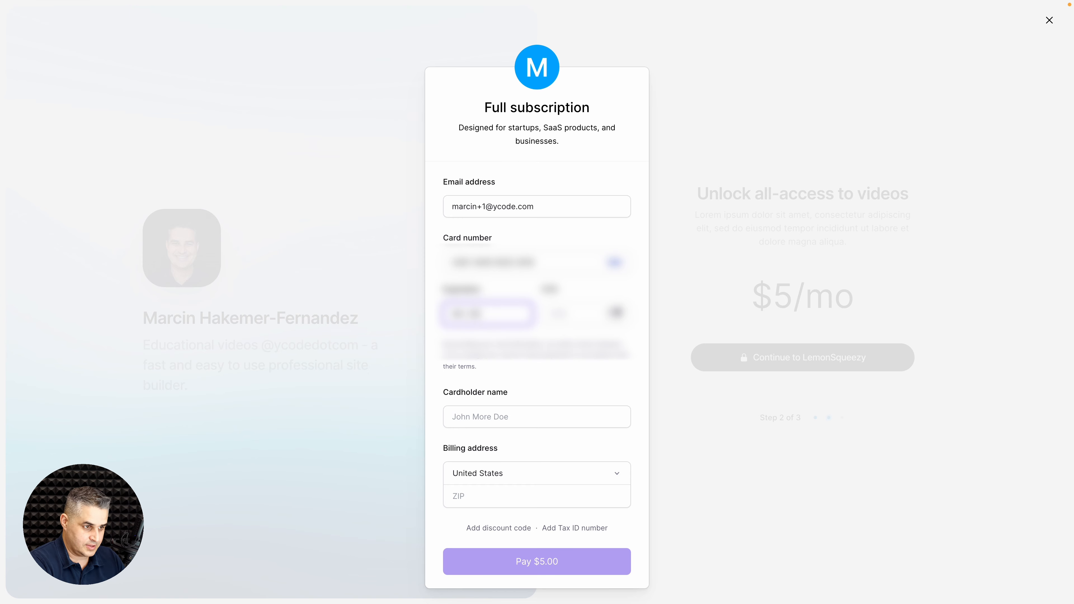
key(Tab)
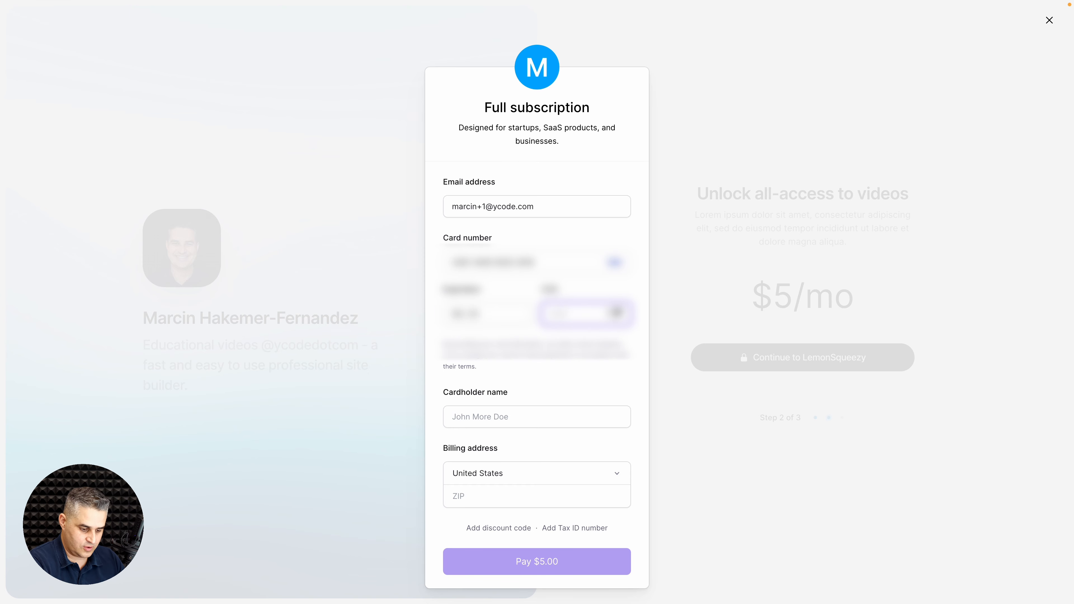
text(123)
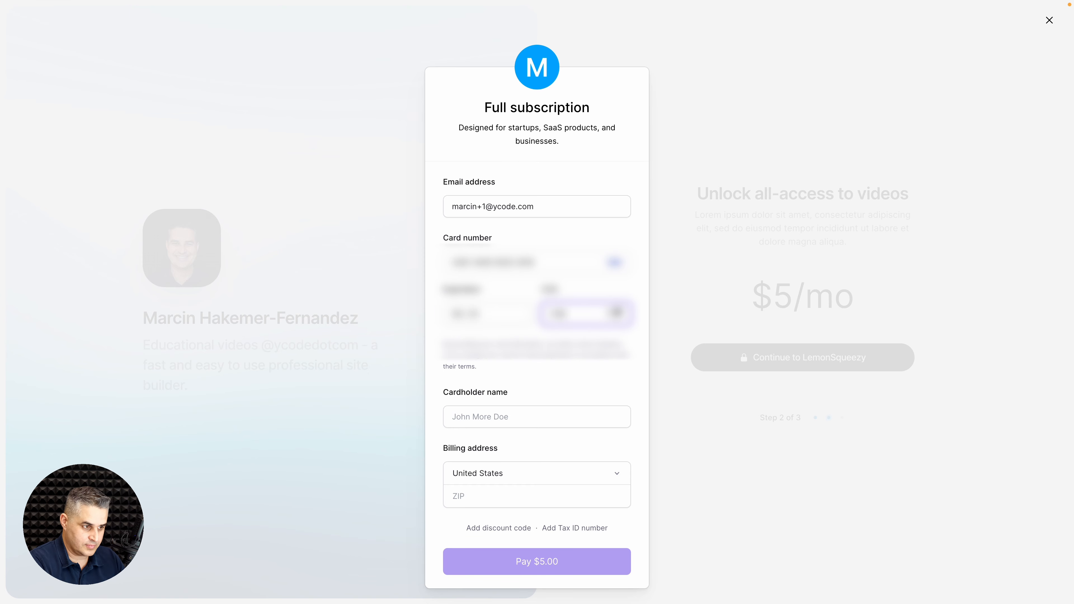
Step: Enter the cardholder's full name, choose Poland as billing country and add a postal code, bringing the total to $6.15
click(460, 417)
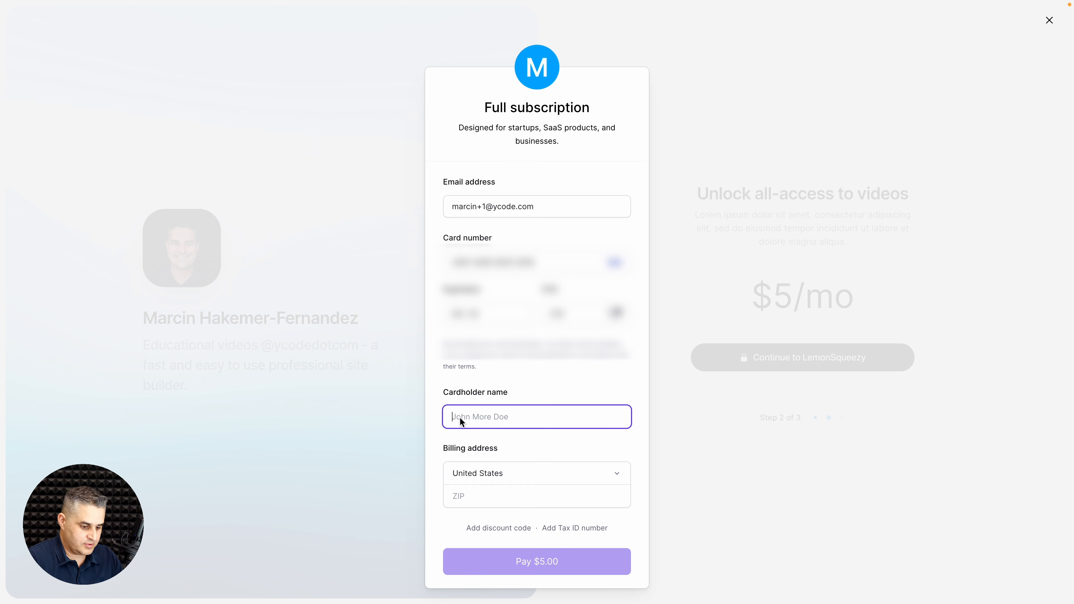
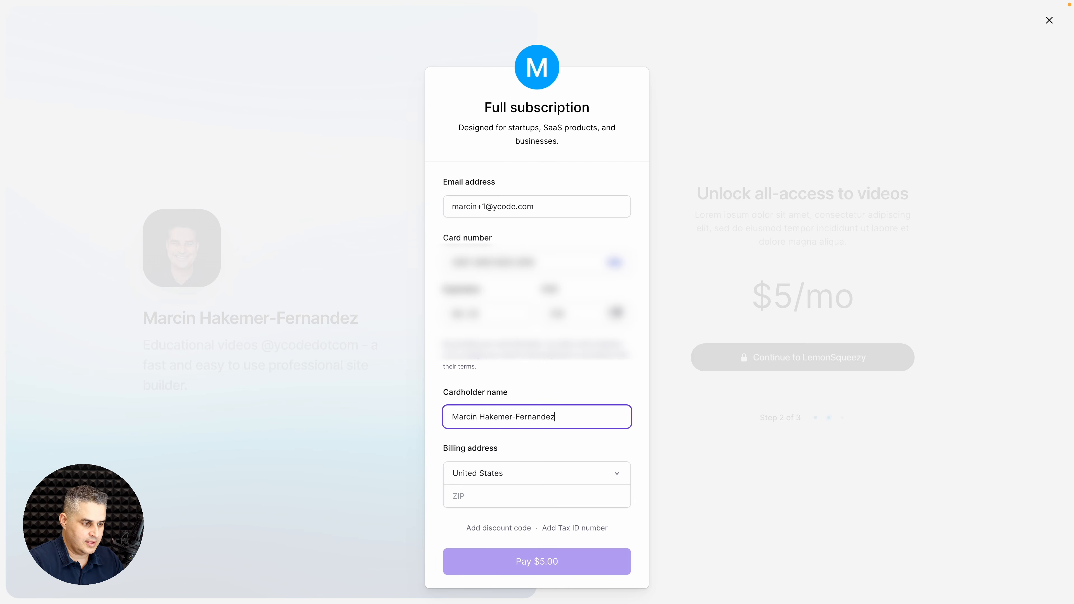
click(470, 466)
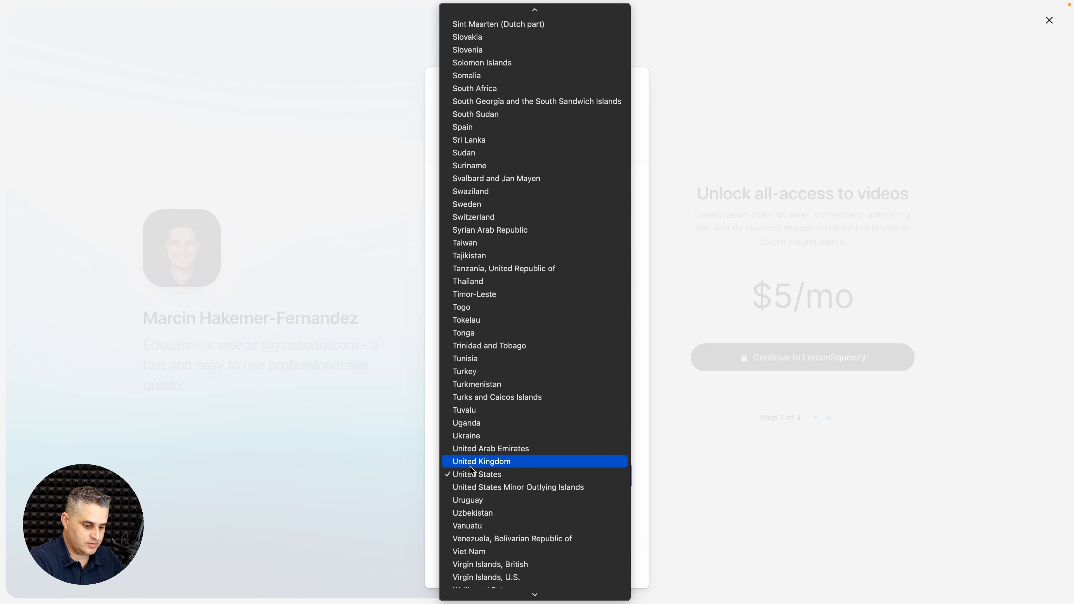
text(pol)
key(Return)
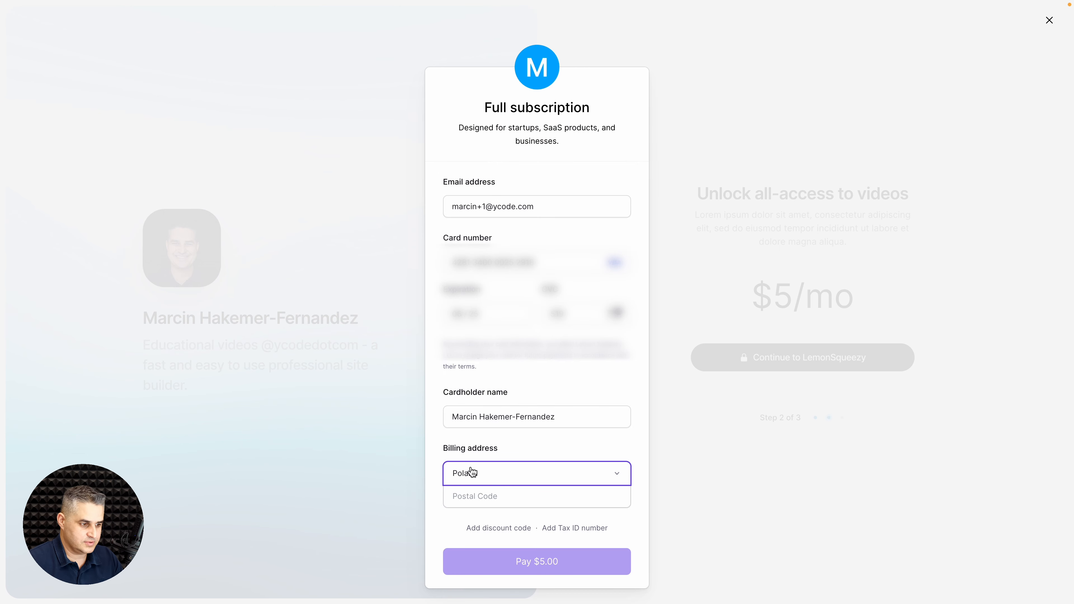
click(470, 493)
text(96-100)
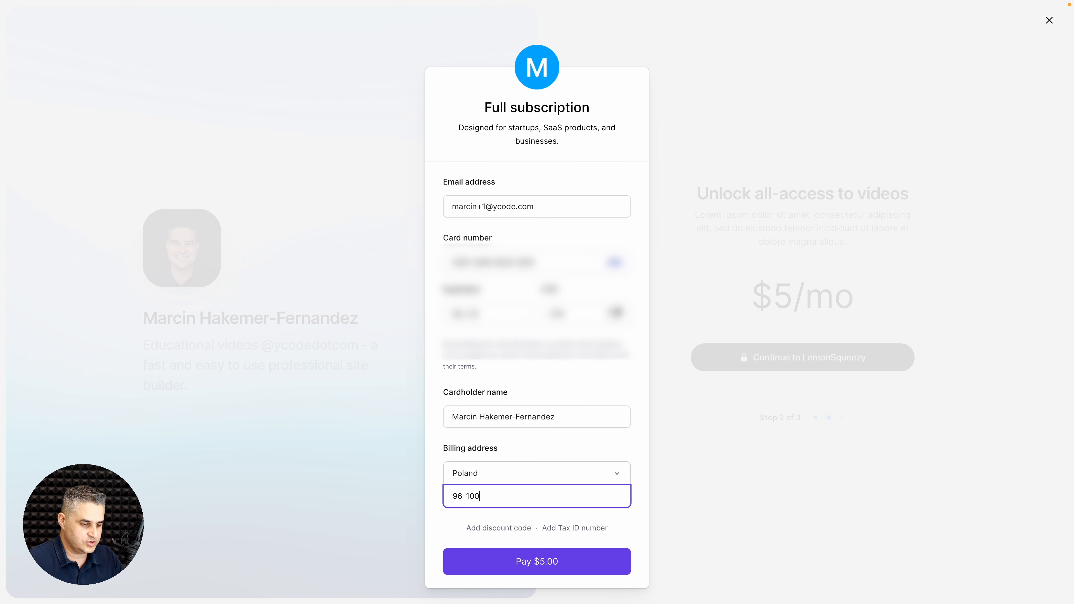
key(Return)
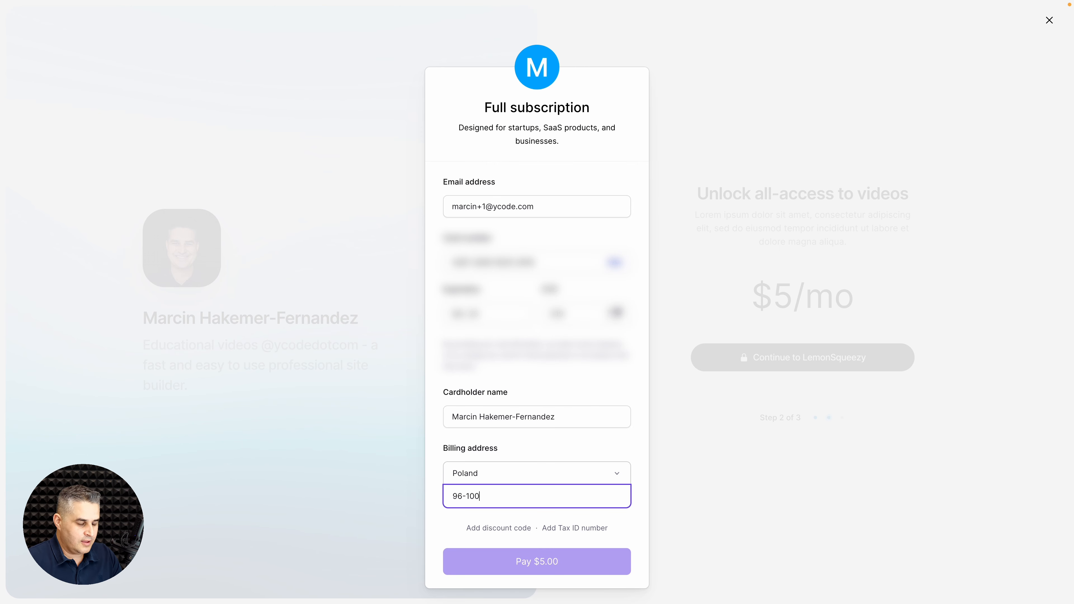
scroll(558, 481, down, 2)
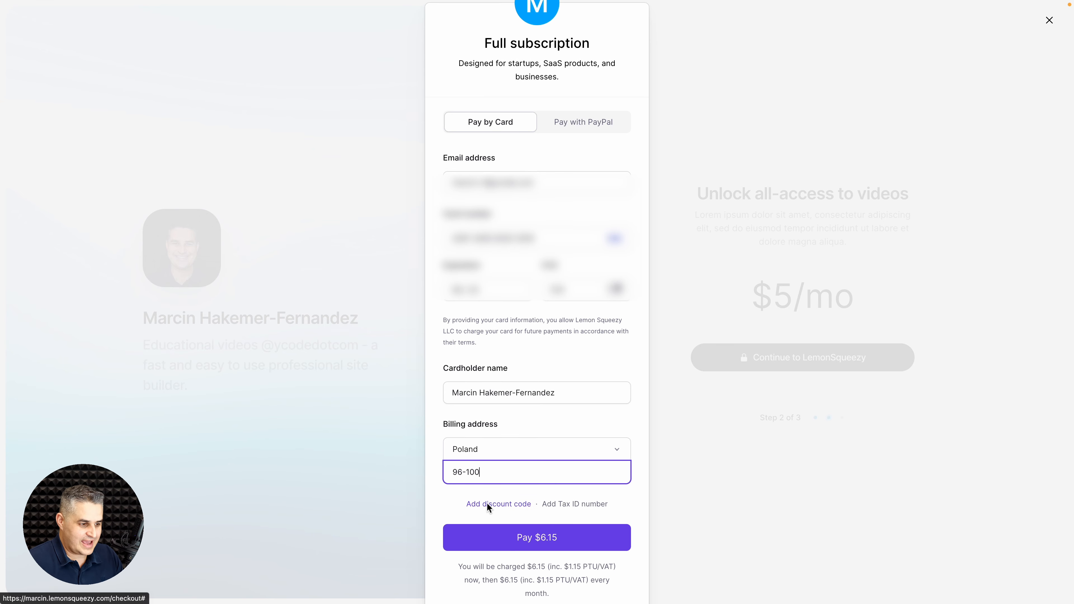
Step: Apply discount code 100 so the checkout total drops to $0.00
click(486, 503)
click(477, 534)
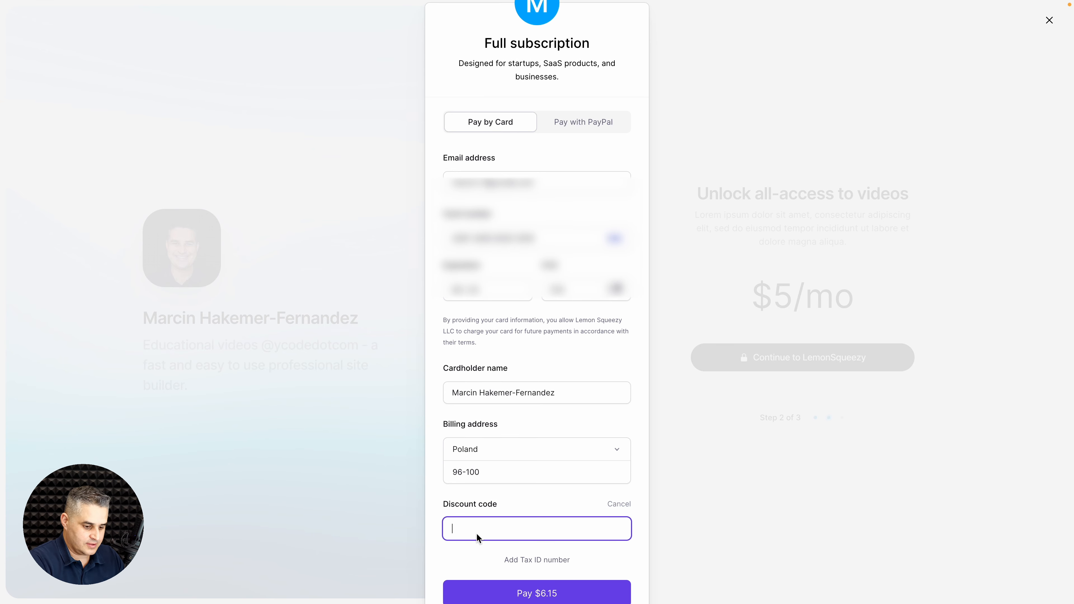
text(100)
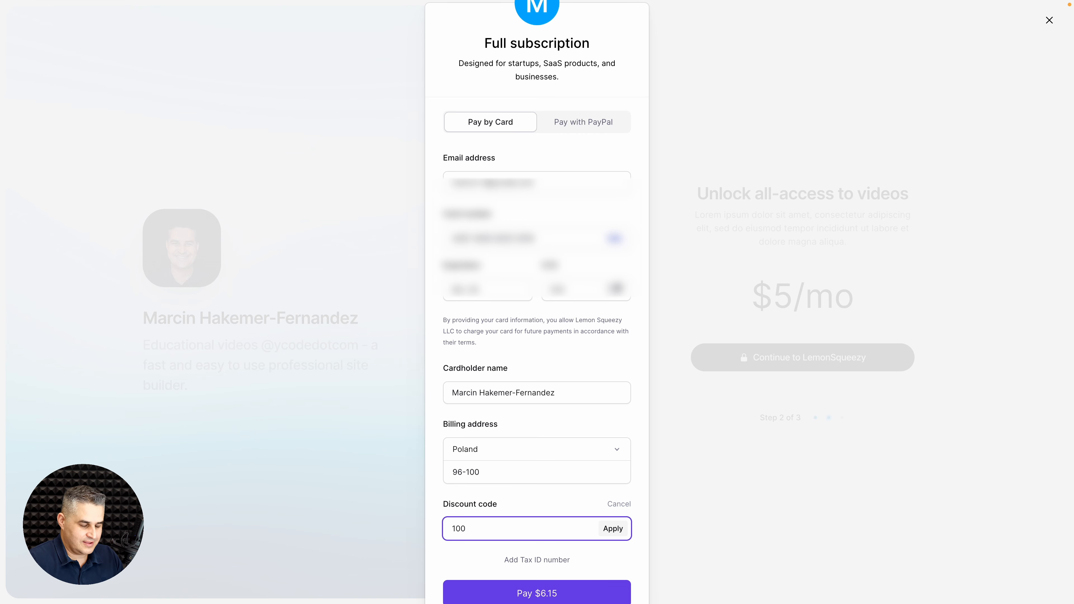
click(613, 529)
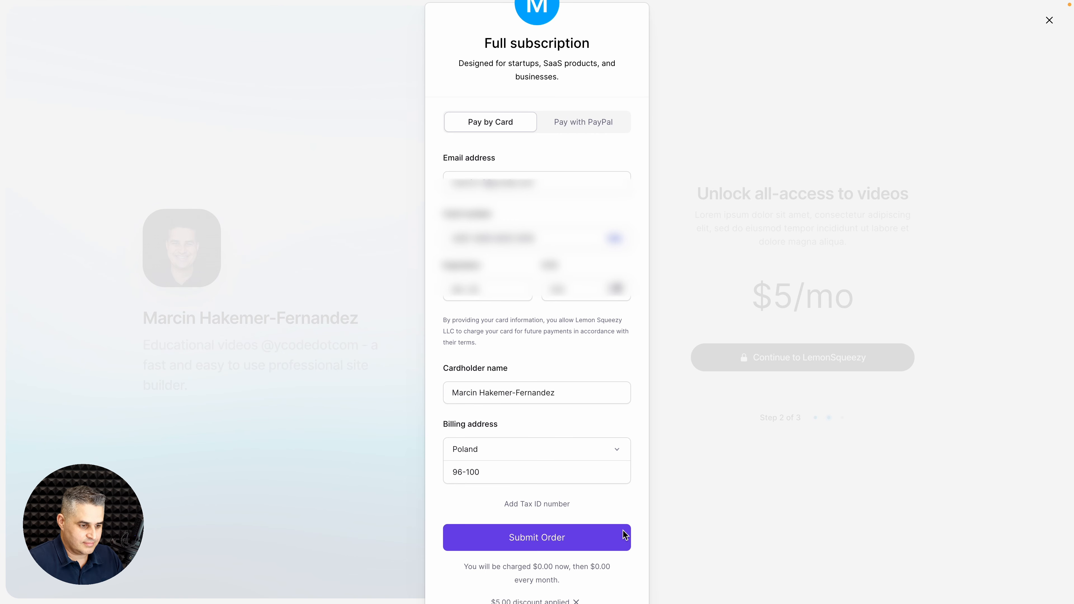
scroll(638, 485, down, 2)
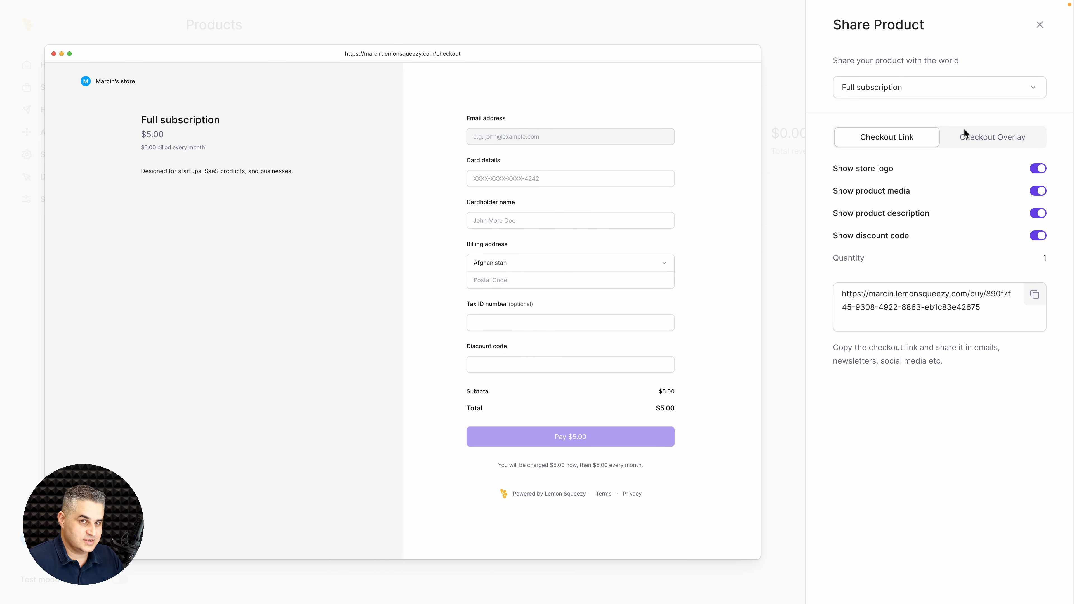
Step: Check in Store > Discounts that the 100% off discount applies forever, then cancel without saving
click(1040, 27)
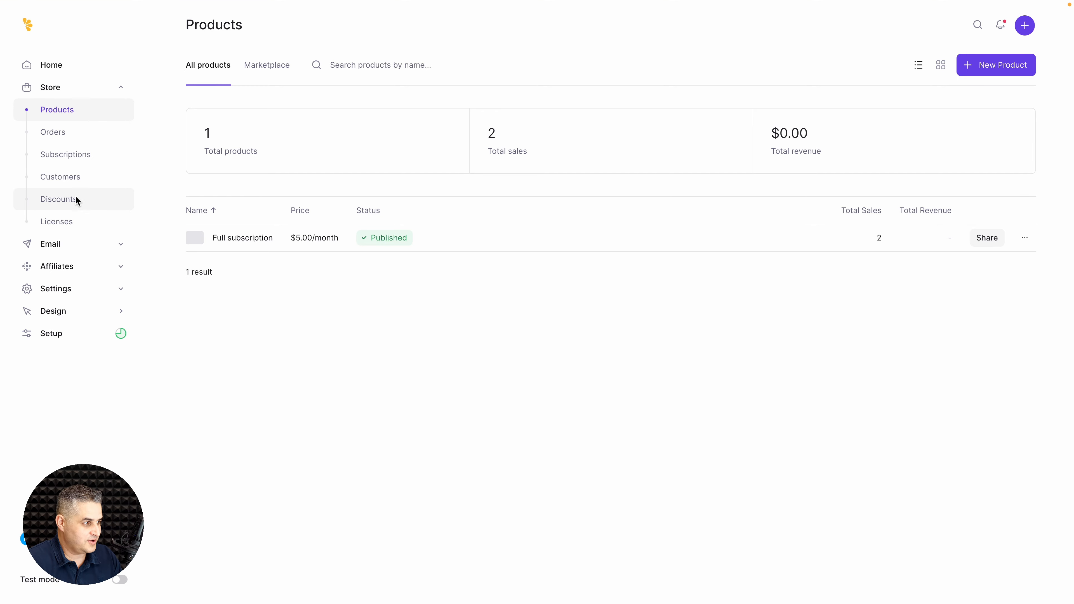
click(68, 198)
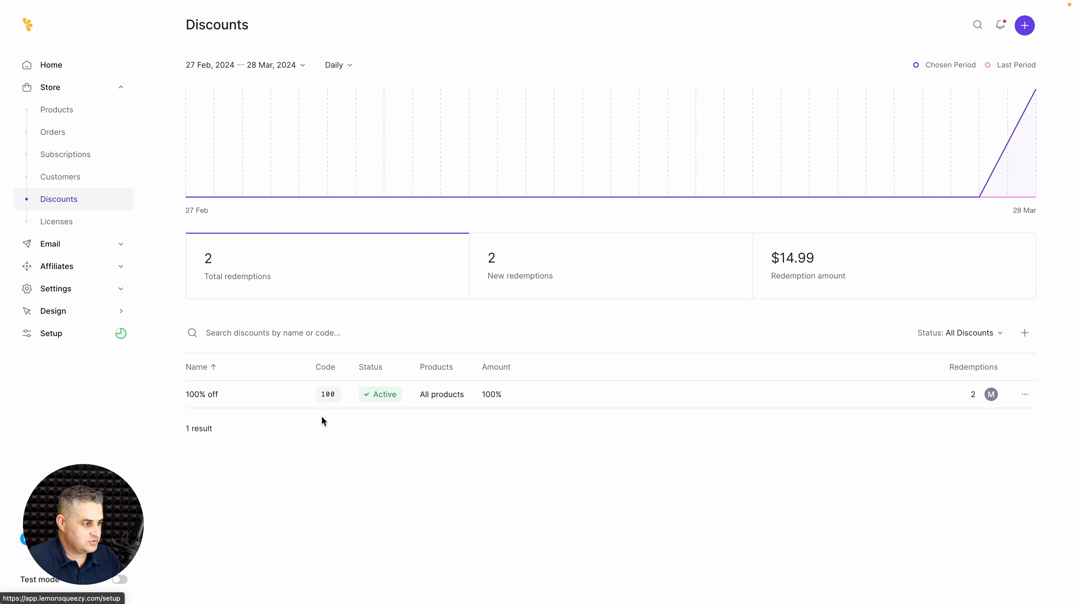
click(548, 398)
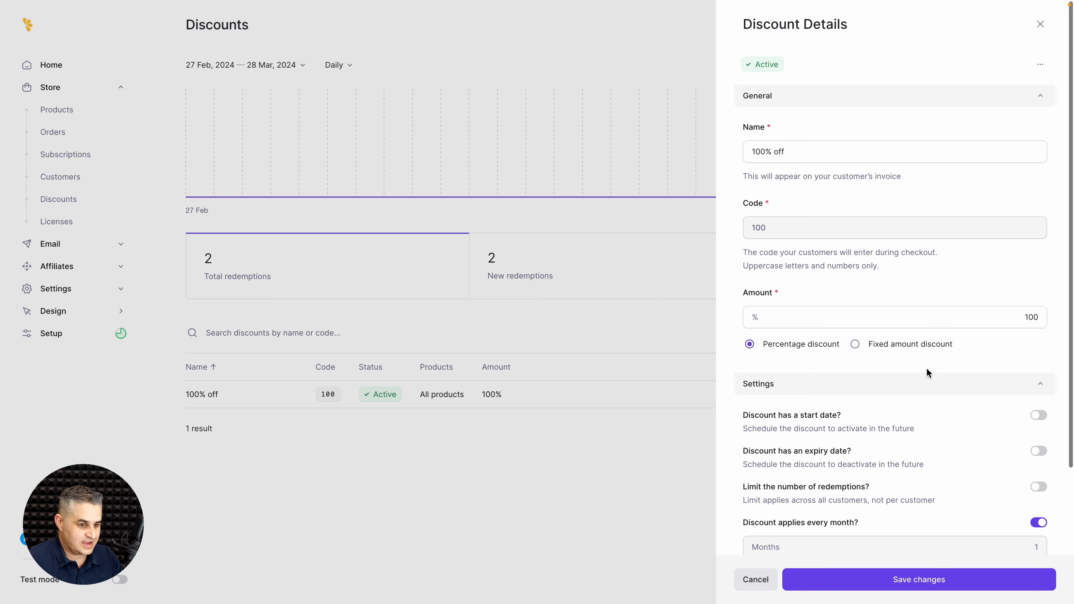
scroll(927, 368, down, 3)
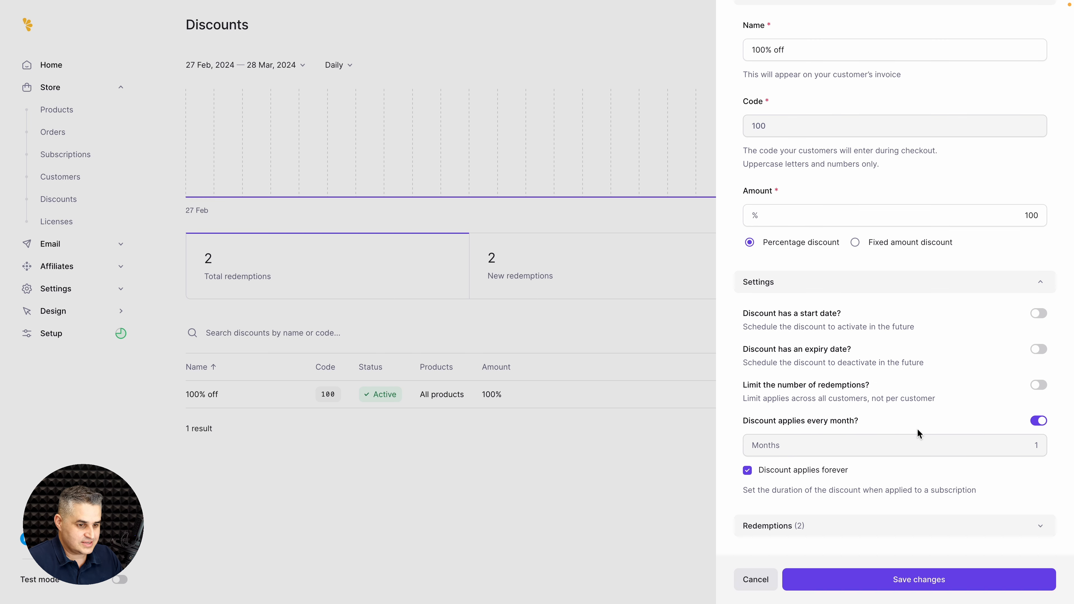
click(757, 579)
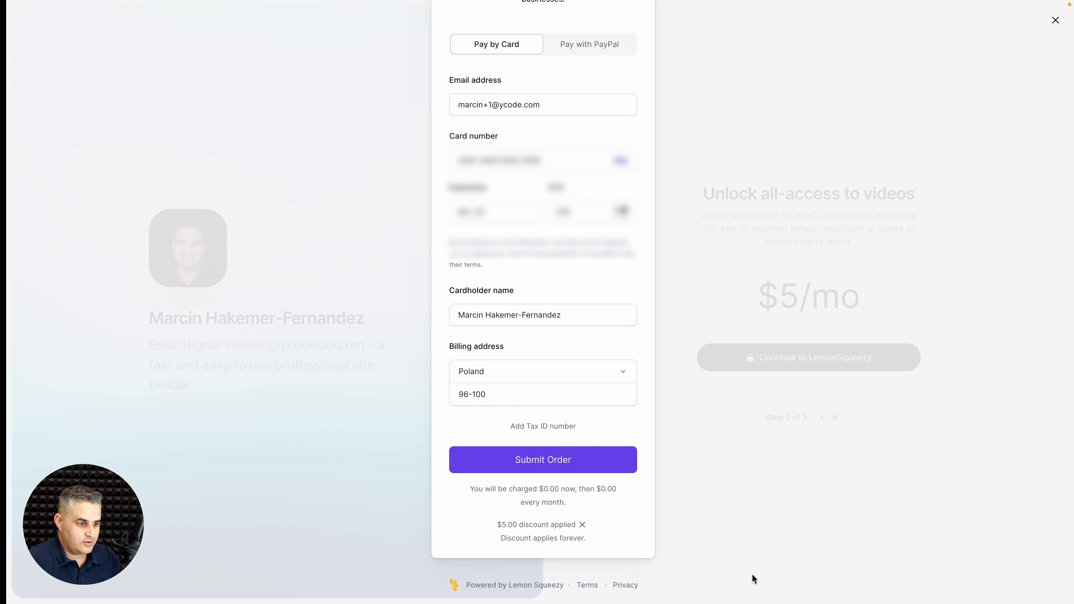
Step: Submit the $0.00 order, continue into the site as the new member and check the unlocked posts
click(555, 465)
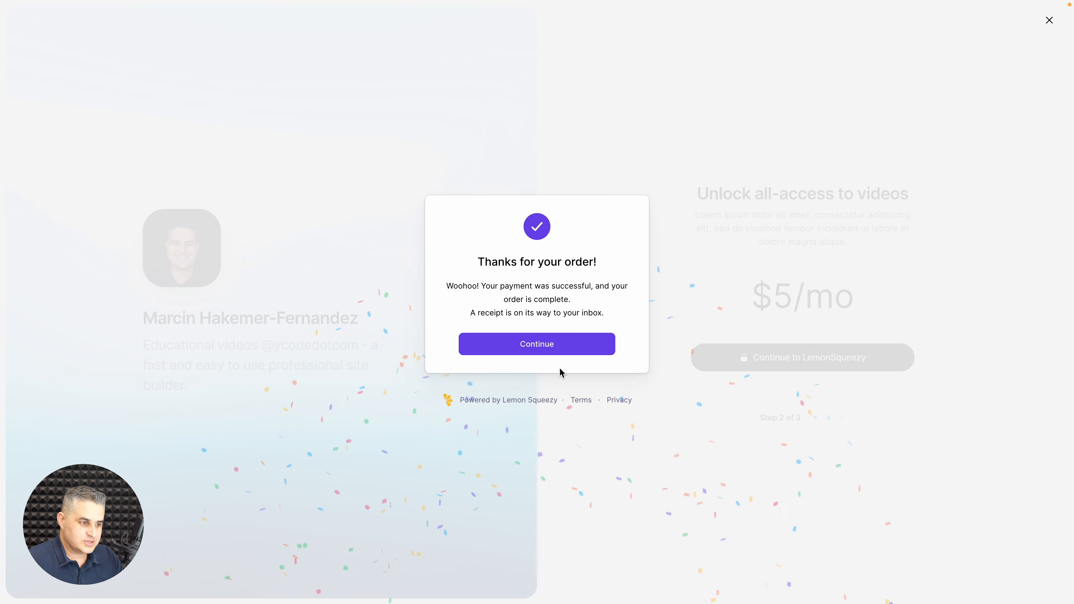
click(537, 344)
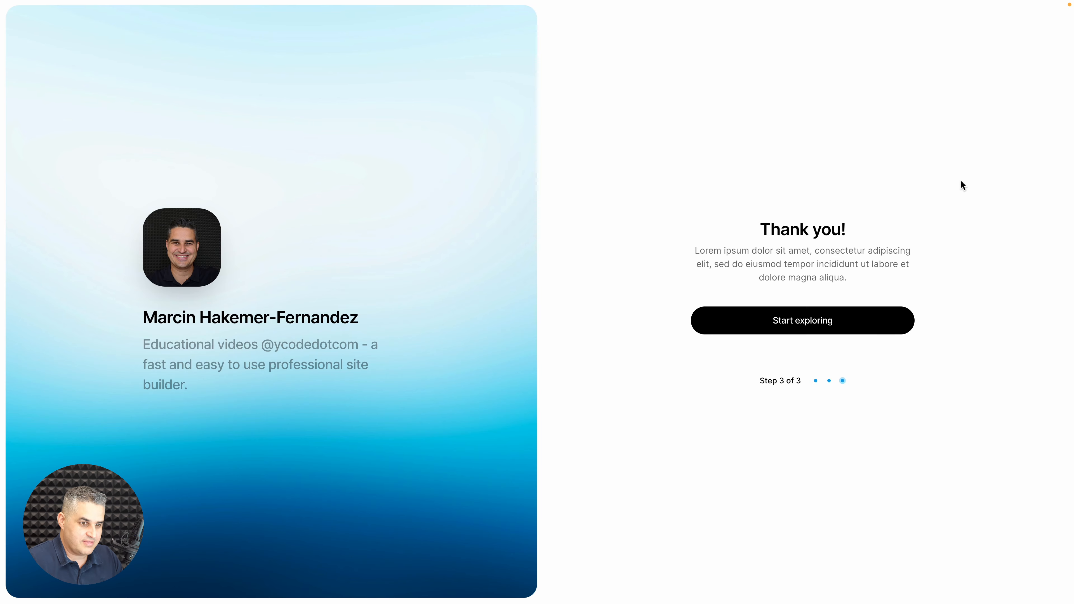
click(767, 322)
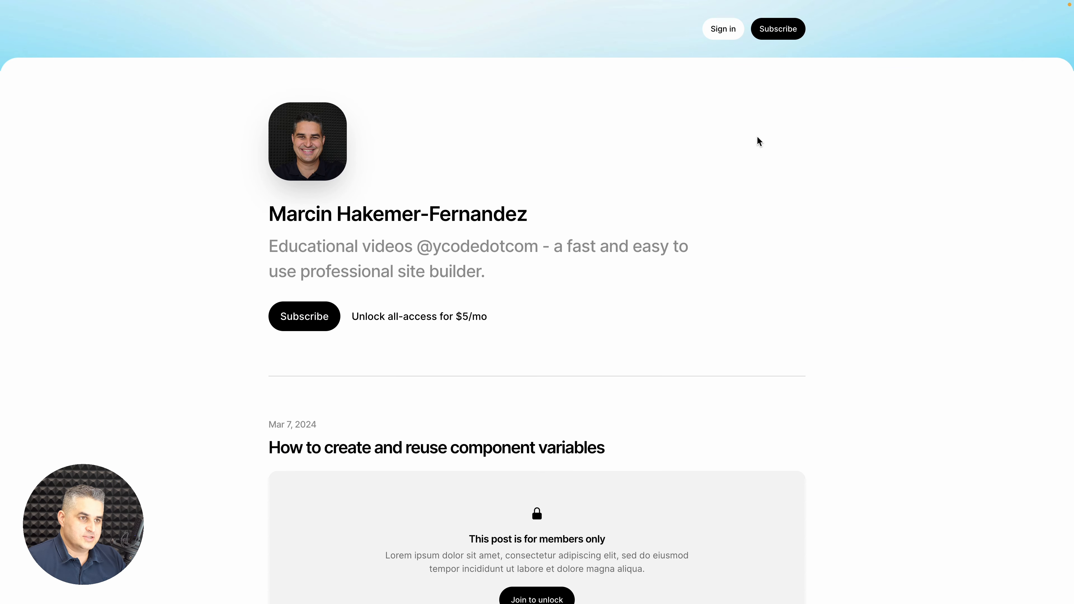
scroll(757, 136, down, 1)
scroll(754, 130, up, 1)
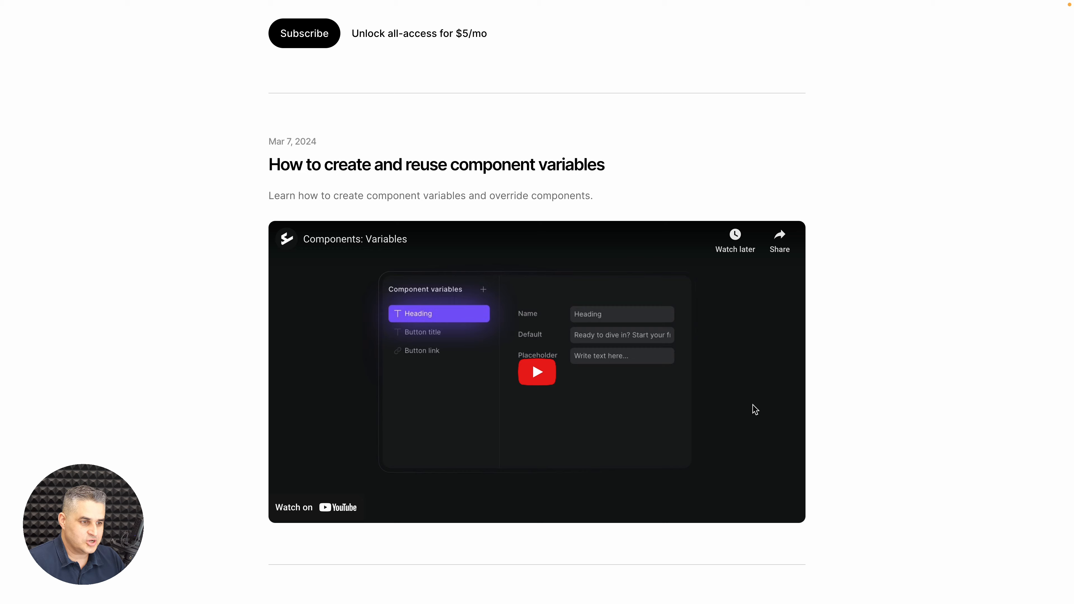
scroll(753, 404, down, 5)
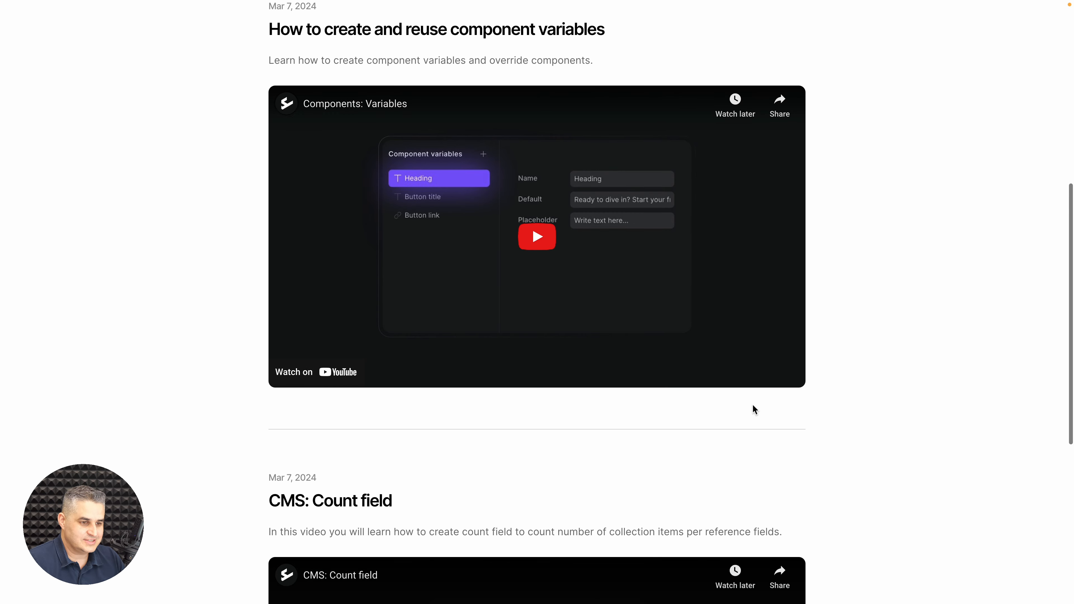
scroll(753, 404, up, 10)
scroll(754, 406, down, 1)
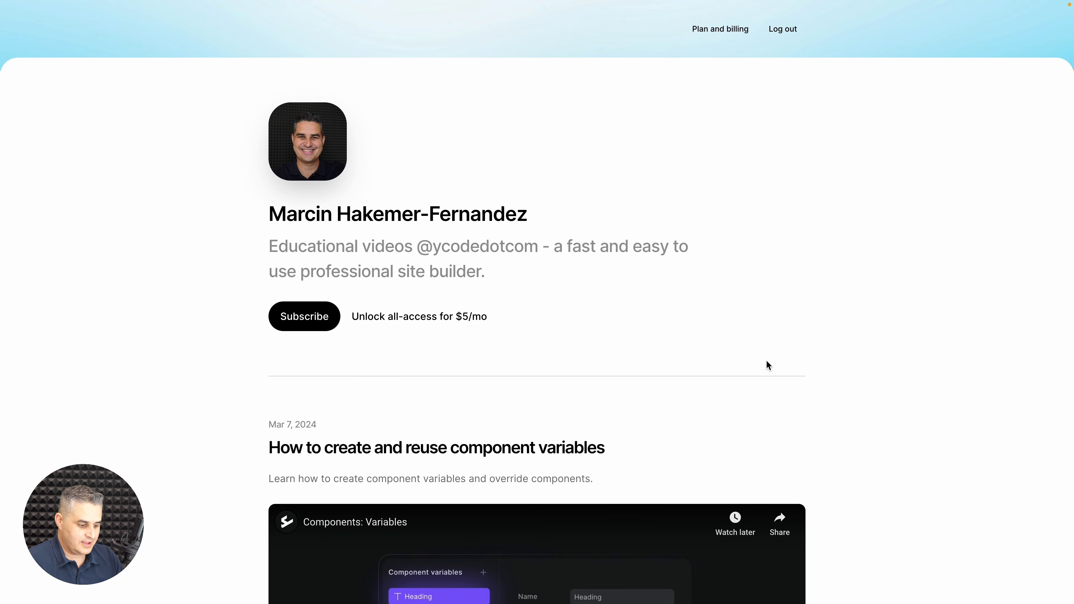
key(ctrl+Tab)
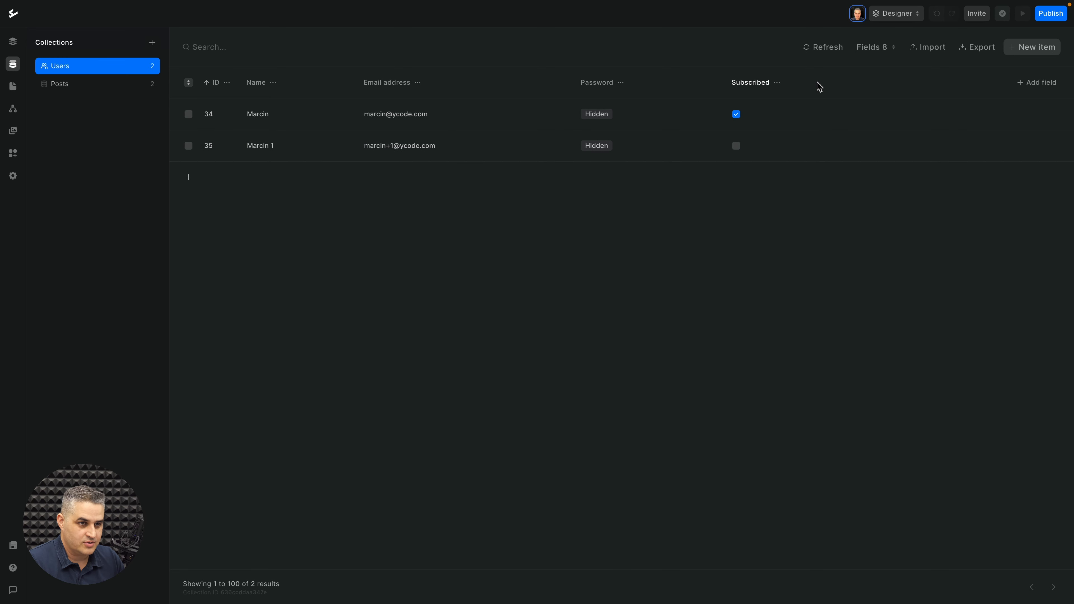
Step: Refresh the Users collection so entry 35 appears as Subscribed
click(831, 48)
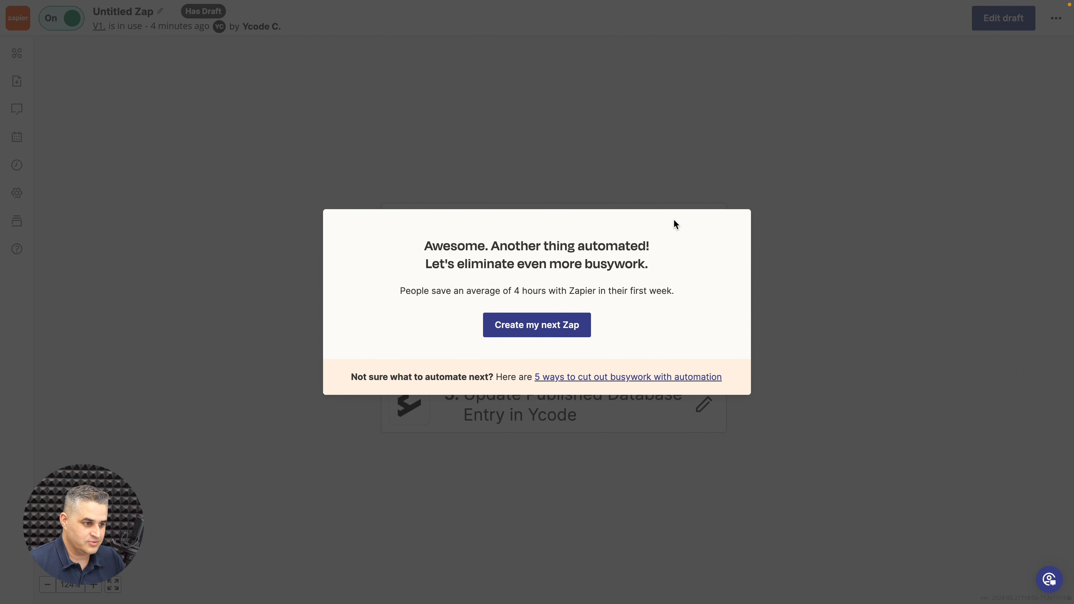
Step: Choose 'Create my next Zap' from the success message
click(545, 328)
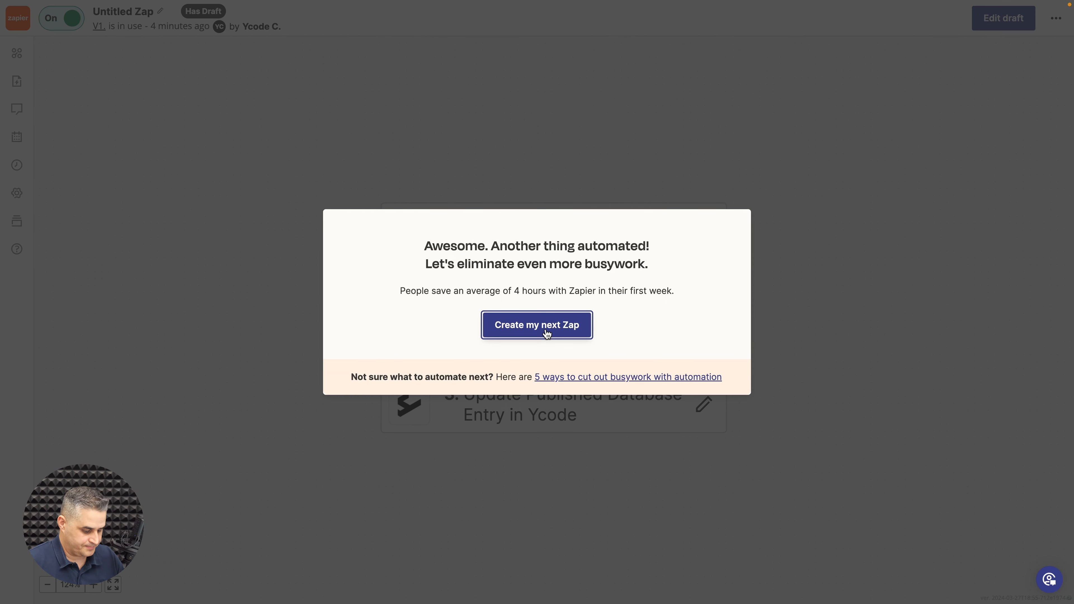
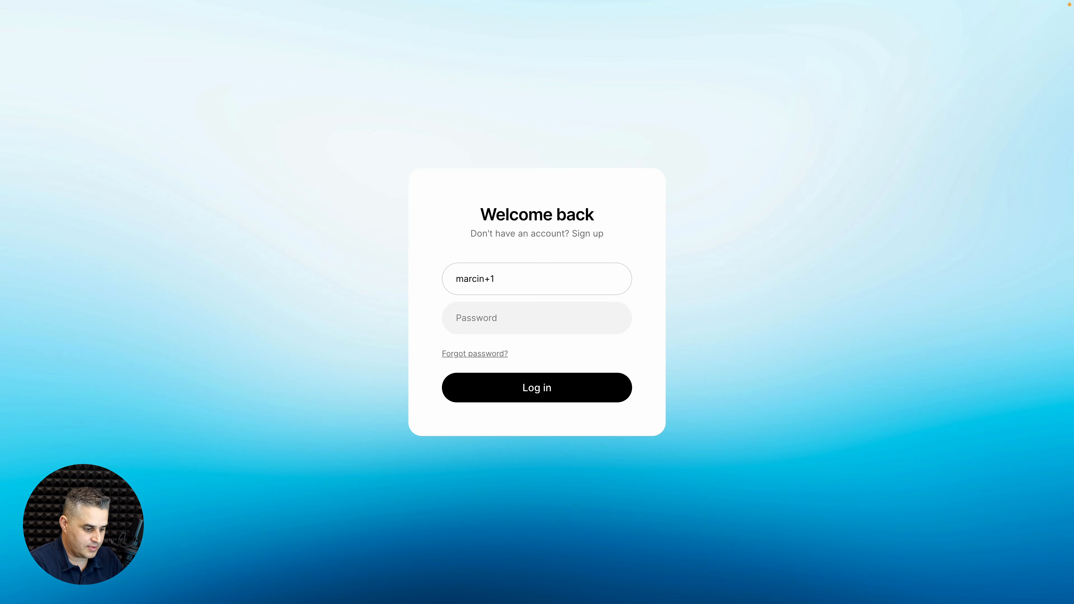
Step: Log in as the test subscriber and scroll the profile page to check the members-only post
text(@ycode.com)
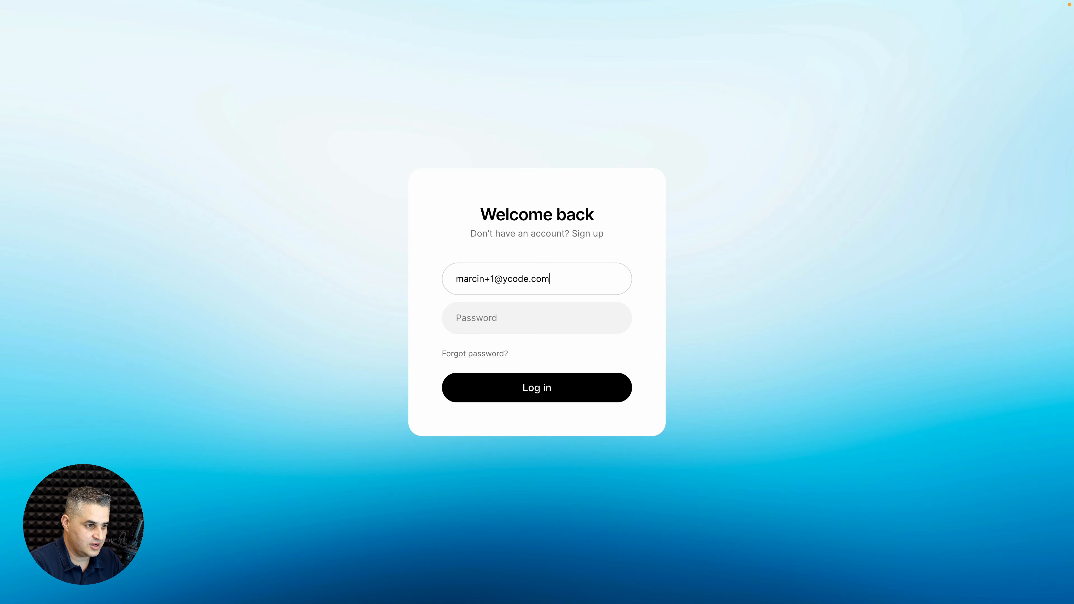
key(Tab)
text(••••••)
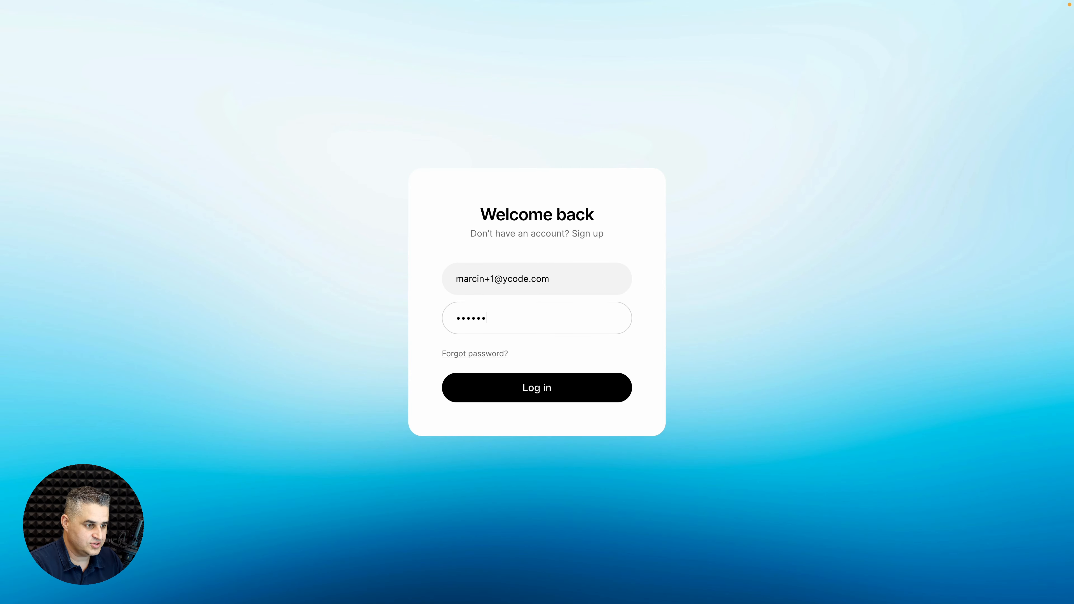
click(515, 386)
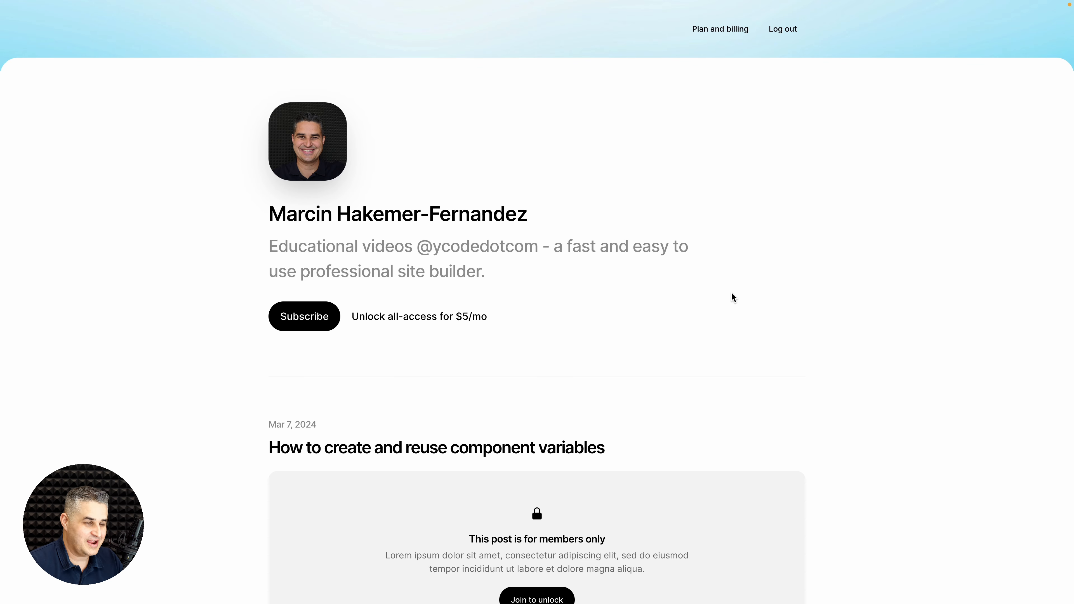
scroll(731, 293, down, 3)
scroll(731, 294, up, 3)
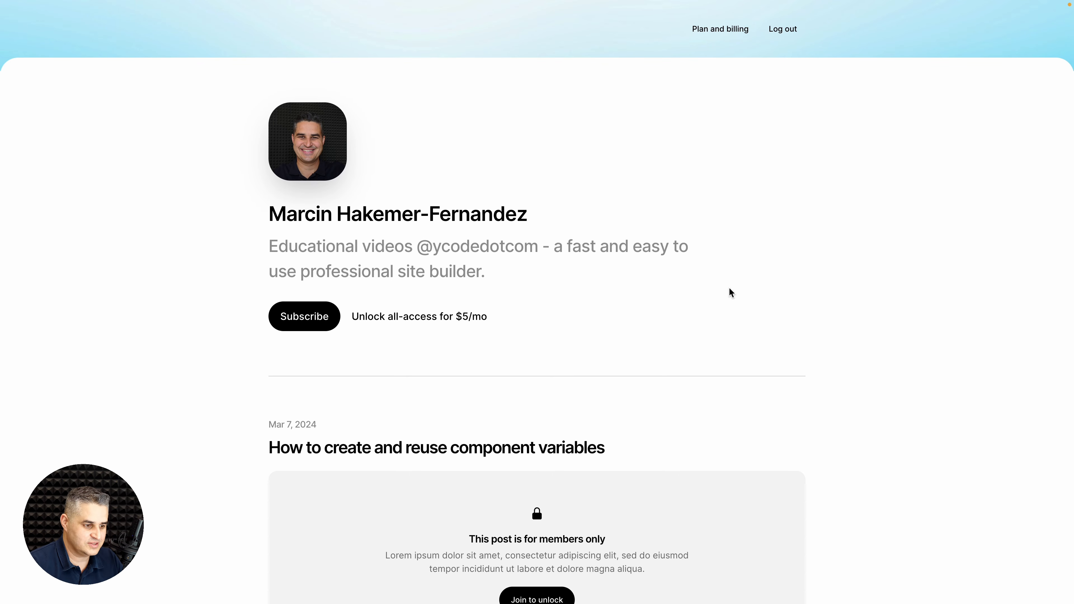
Step: Republish the project to personal-patrons.ycode.site with Publish > Update, then return to the live site
key(ctrl+Left)
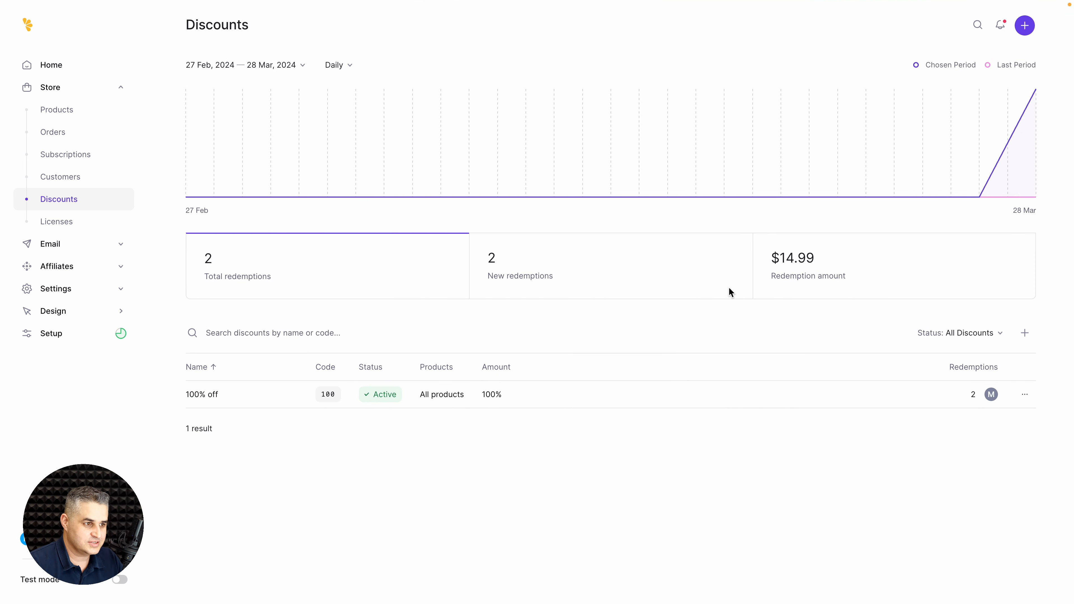
key(ctrl+Right)
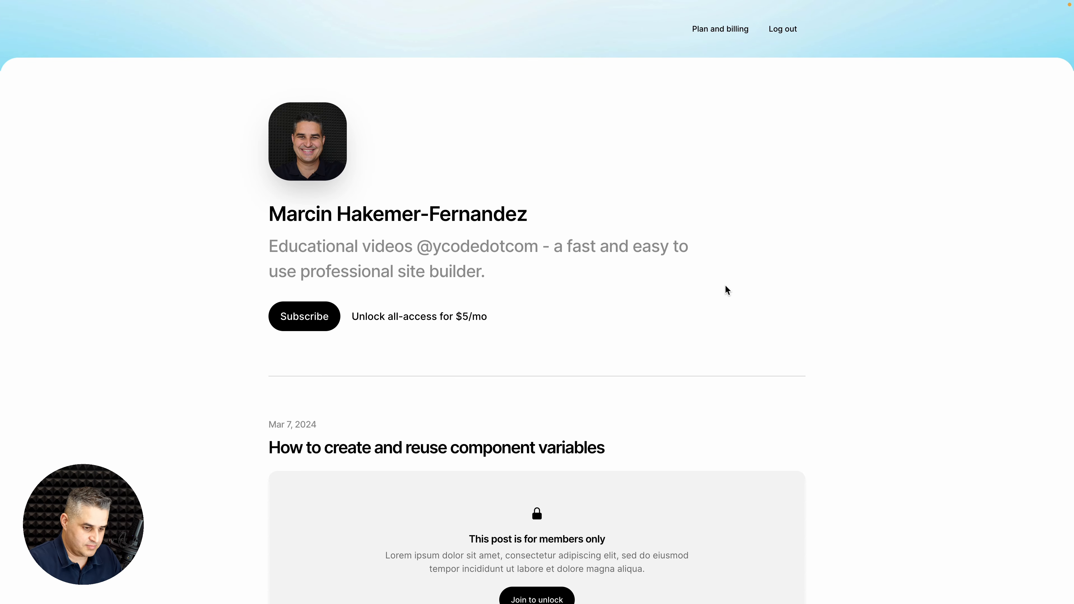
key(ctrl+Right)
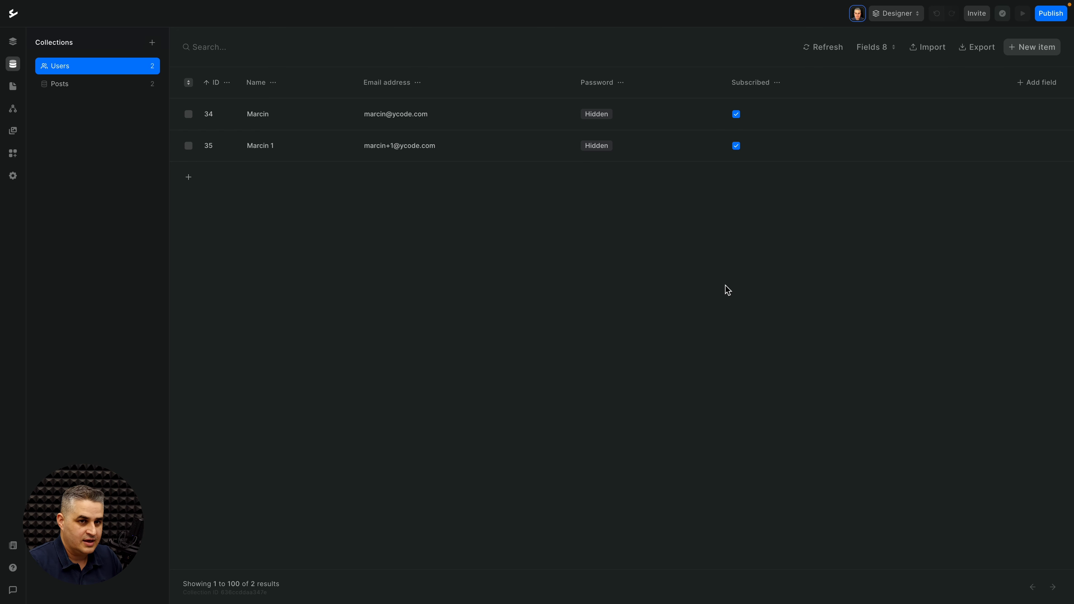
click(1051, 13)
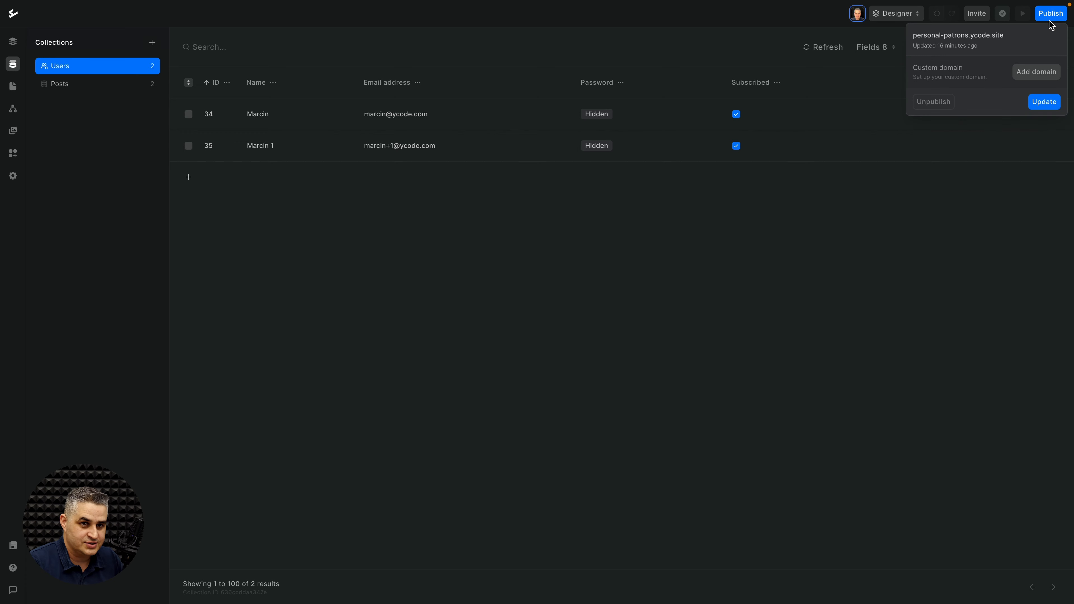
click(1042, 102)
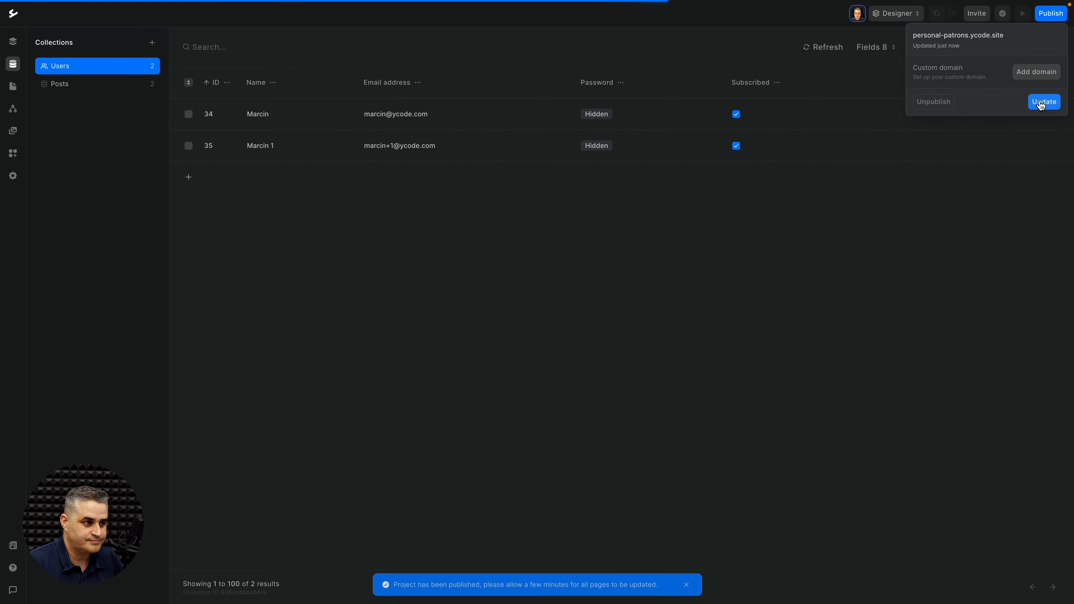
click(620, 226)
key(ctrl+Tab)
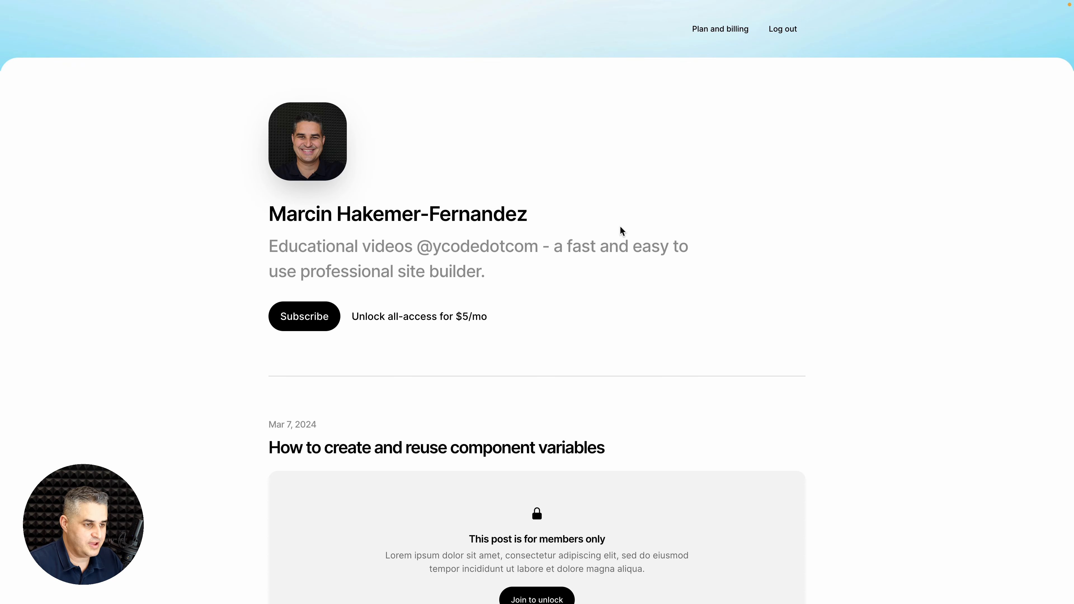
Step: Check the unlocked component variables video, then open the Plan and billing page
scroll(592, 406, down, 5)
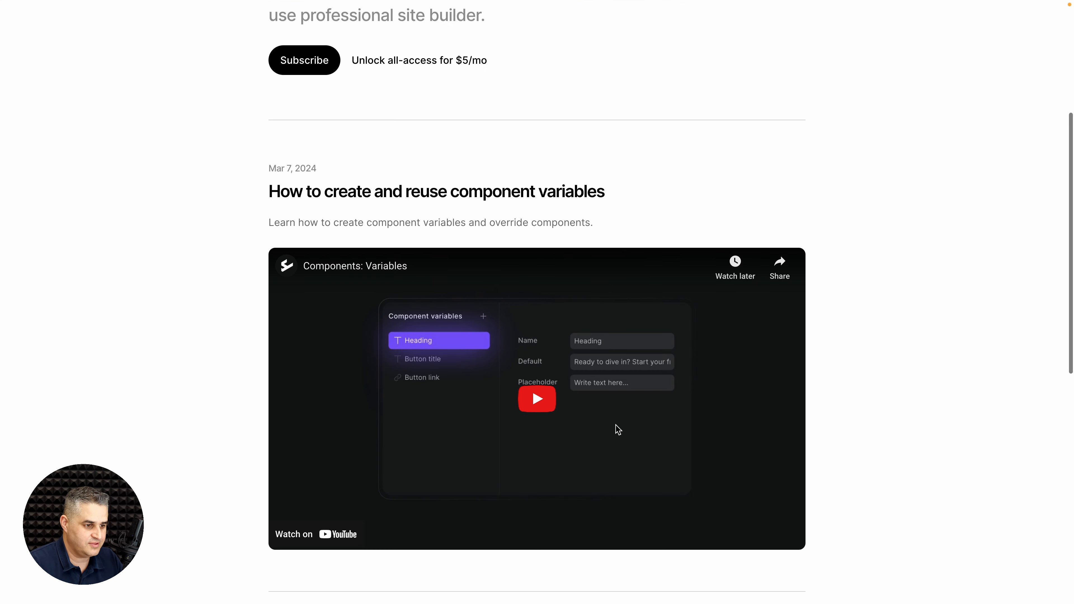
scroll(617, 427, up, 5)
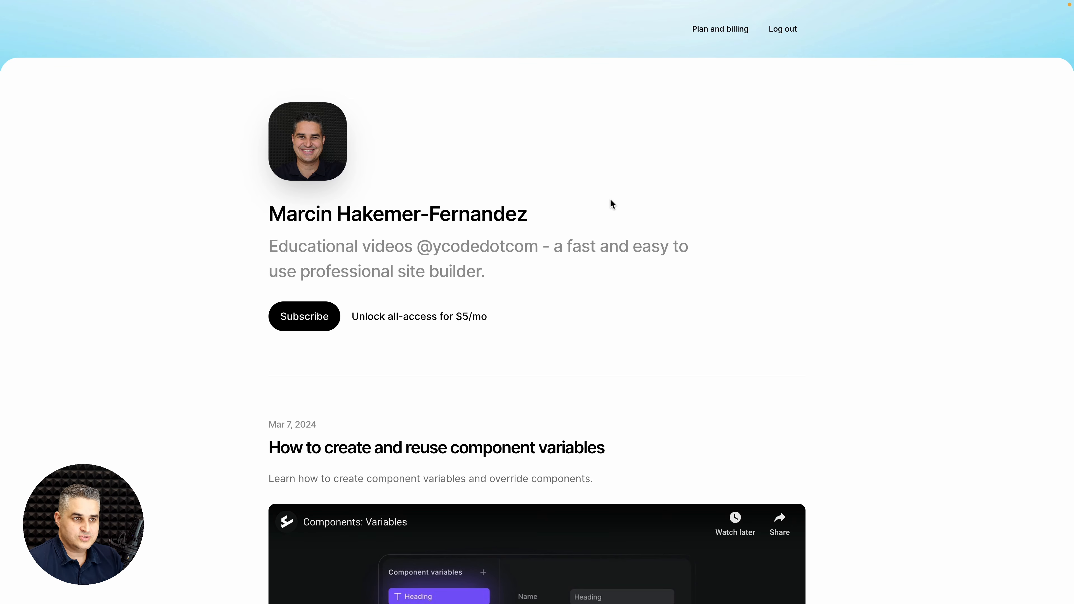
click(713, 30)
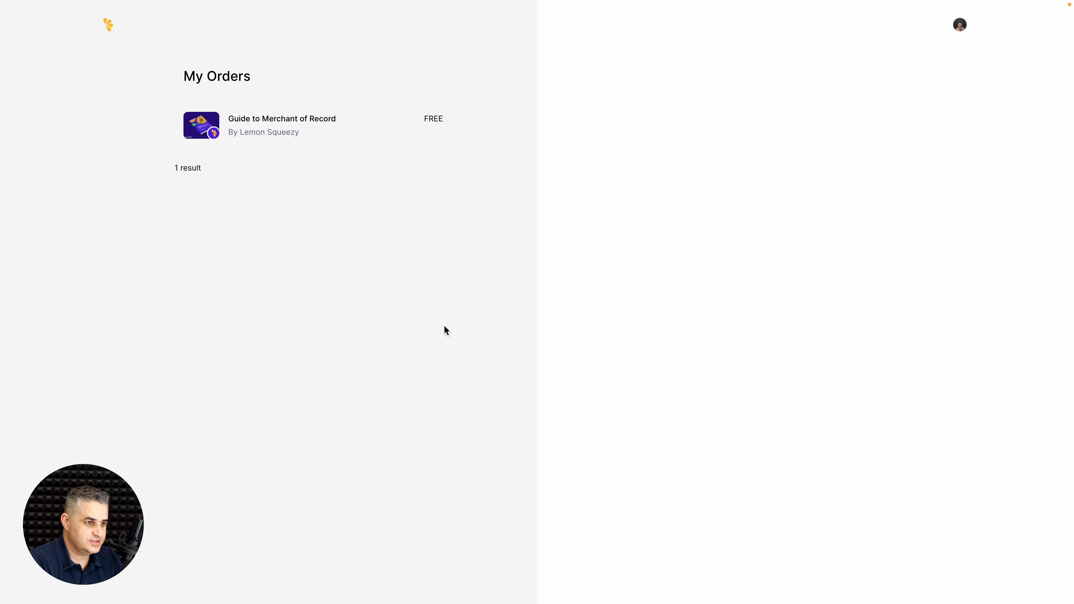
Step: Open and close a trial Incognito window, then check the site's publish status in the builder
key(super+shift+n)
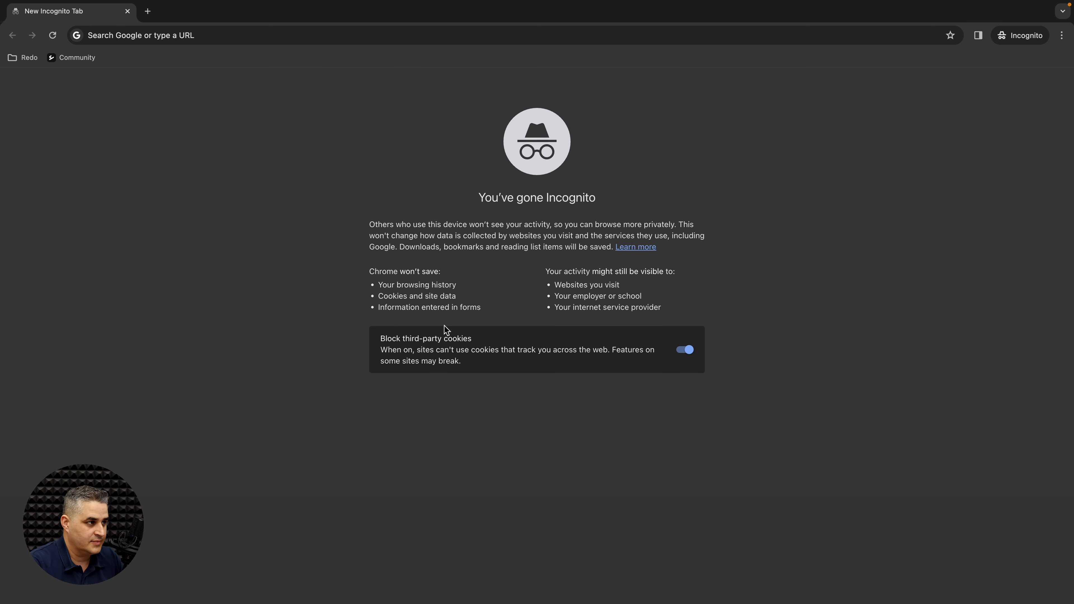
click(250, 38)
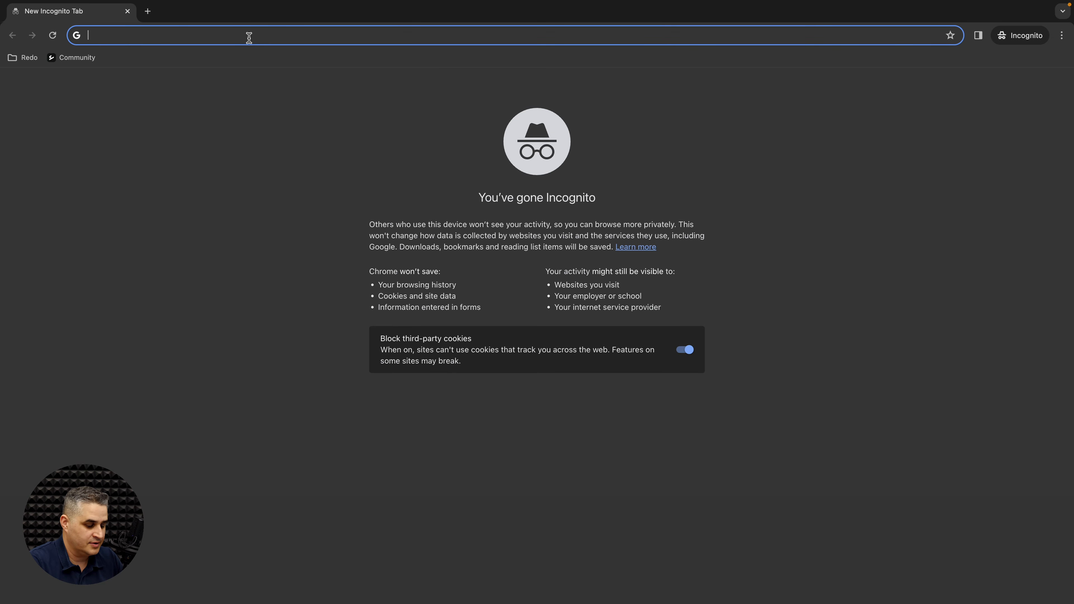
key(super+w)
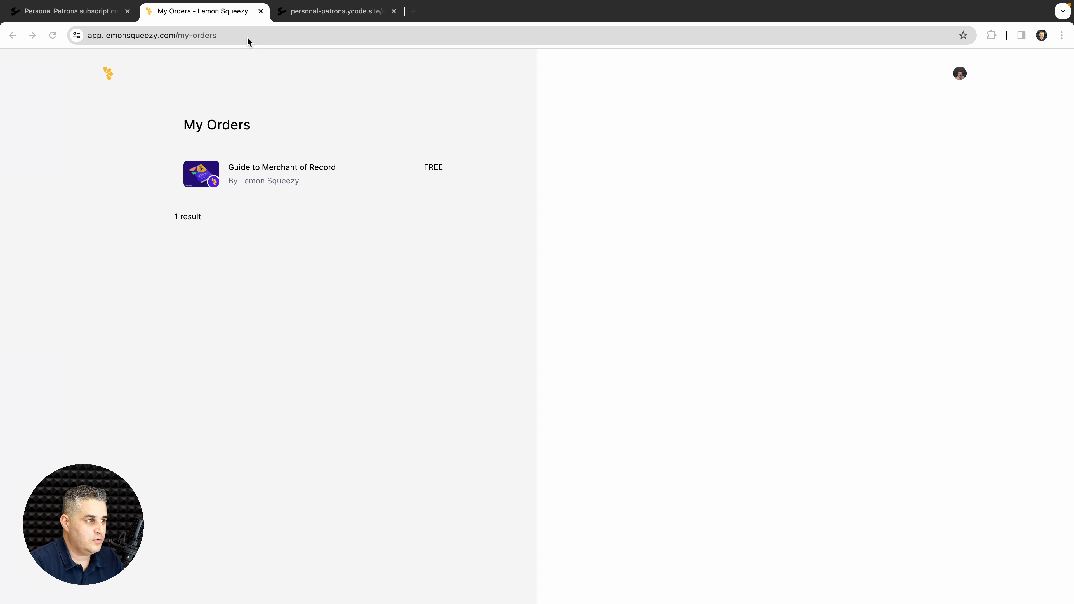
click(100, 12)
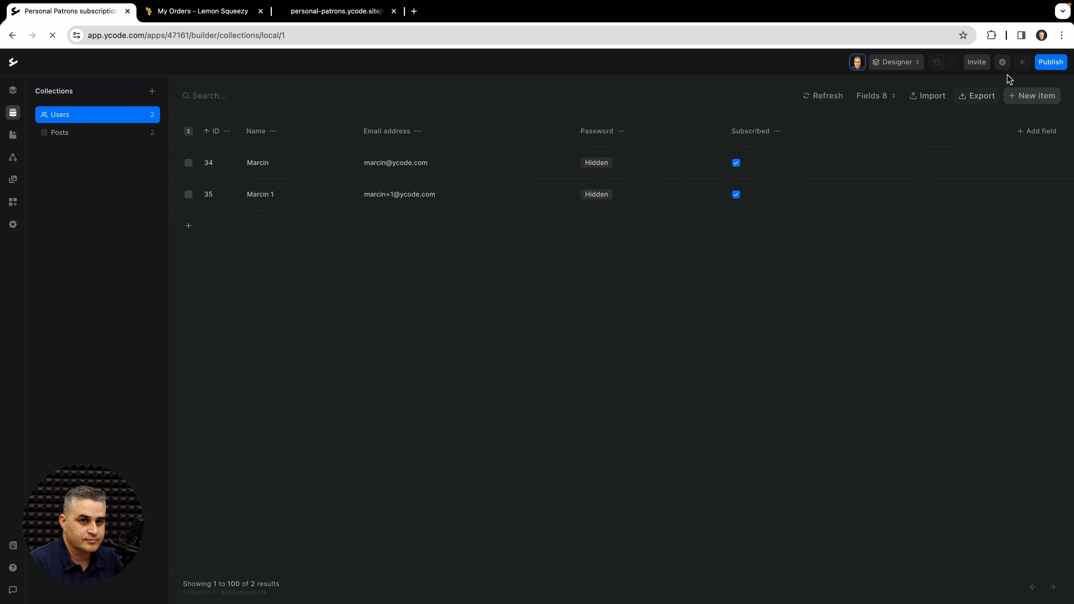
click(1051, 62)
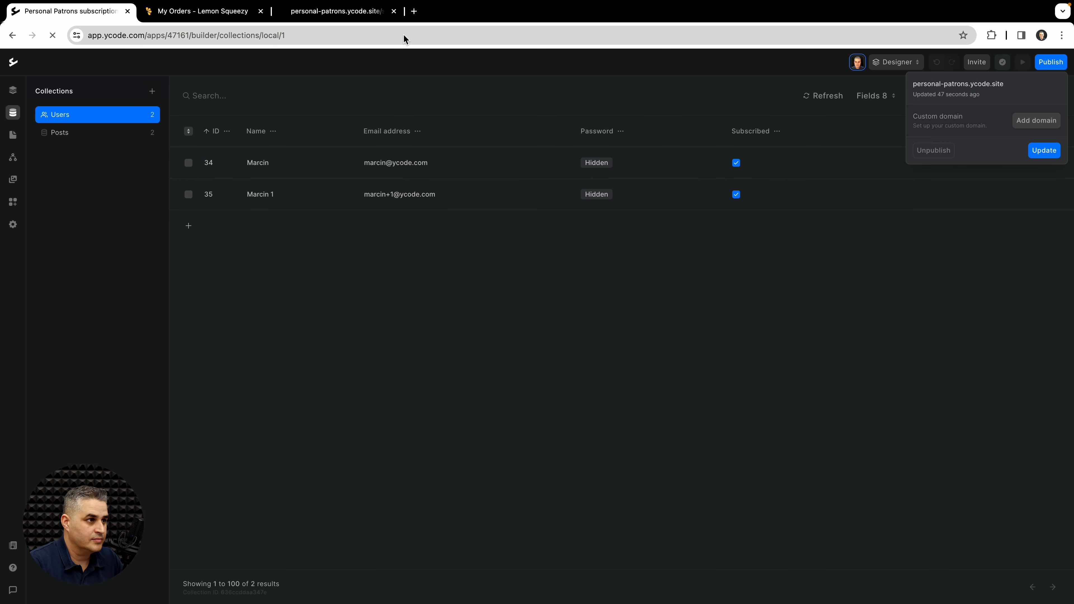
Step: Copy the membership site's base address without /signup and open a new Incognito window
click(334, 10)
click(254, 35)
click(203, 36)
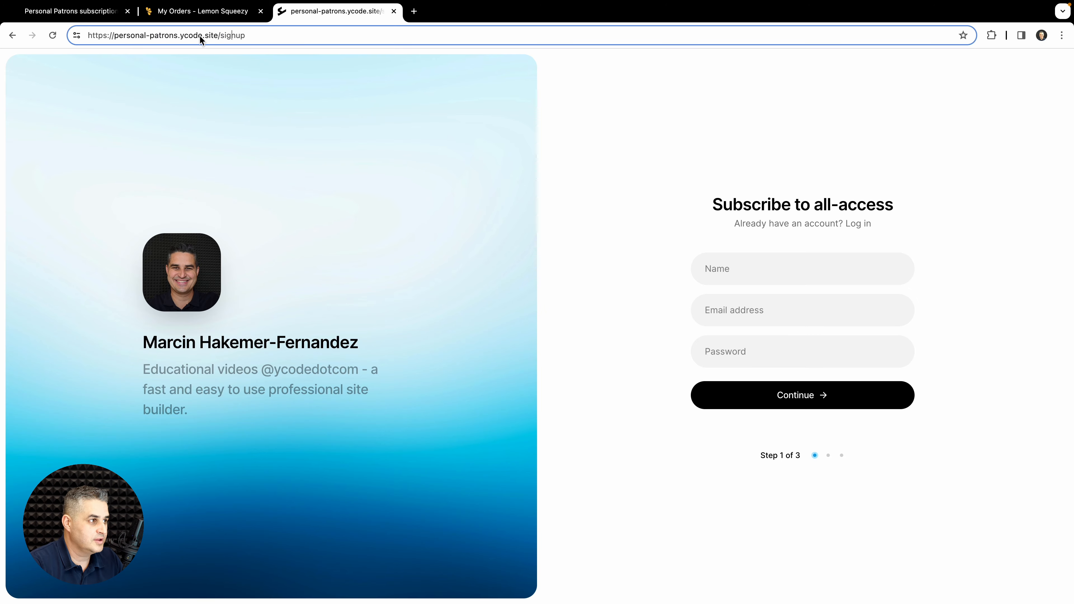
drag(220, 34, 50, 36)
key(super+c)
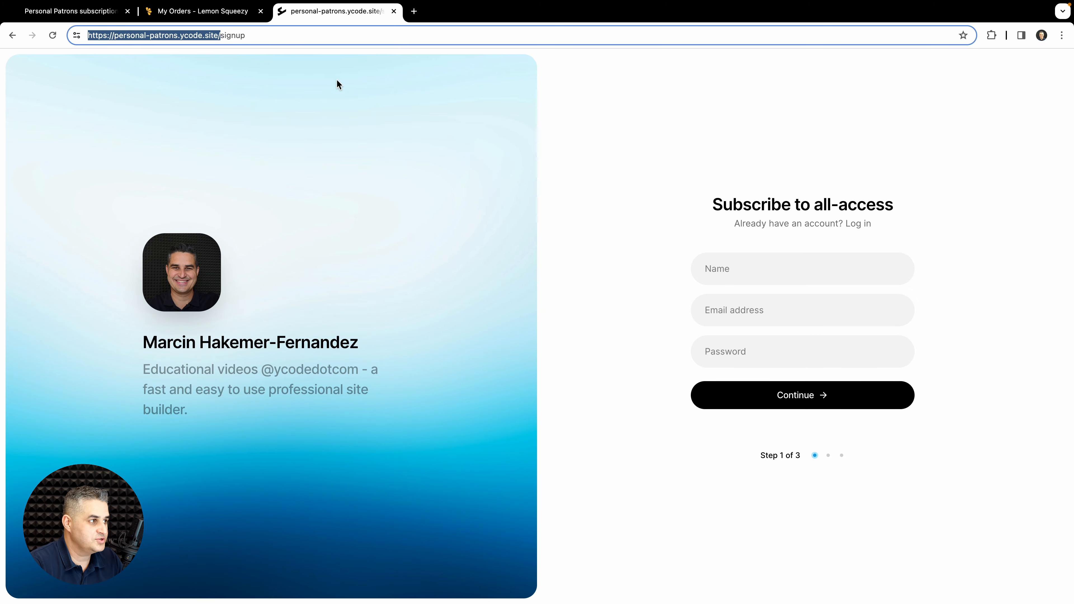
key(super+shift+n)
Step: Load the copied membership site address in Incognito and go to its sign-in page
click(243, 42)
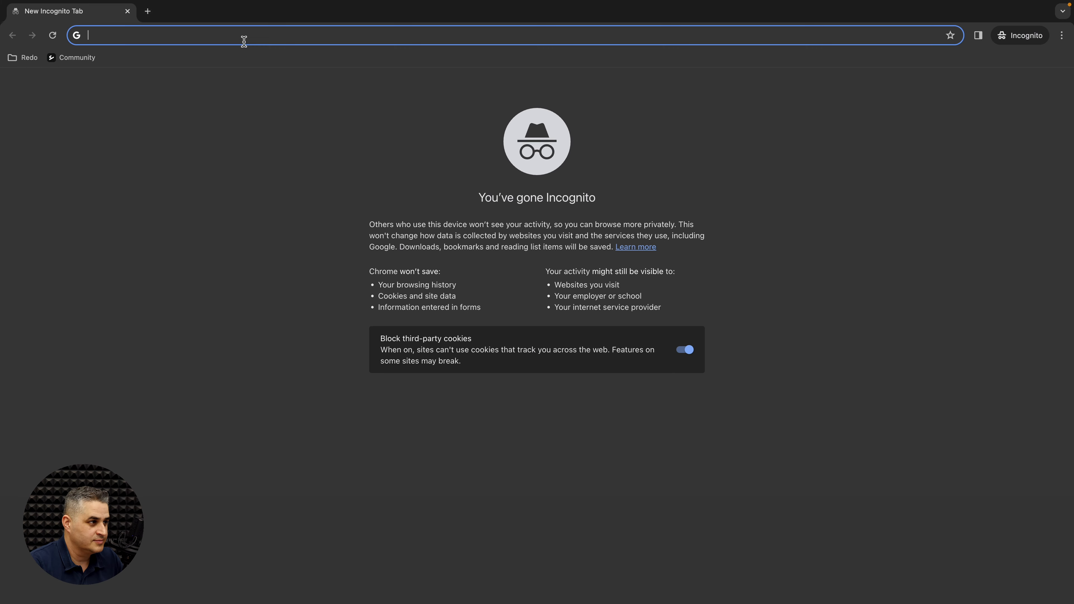
key(super+v)
key(Return)
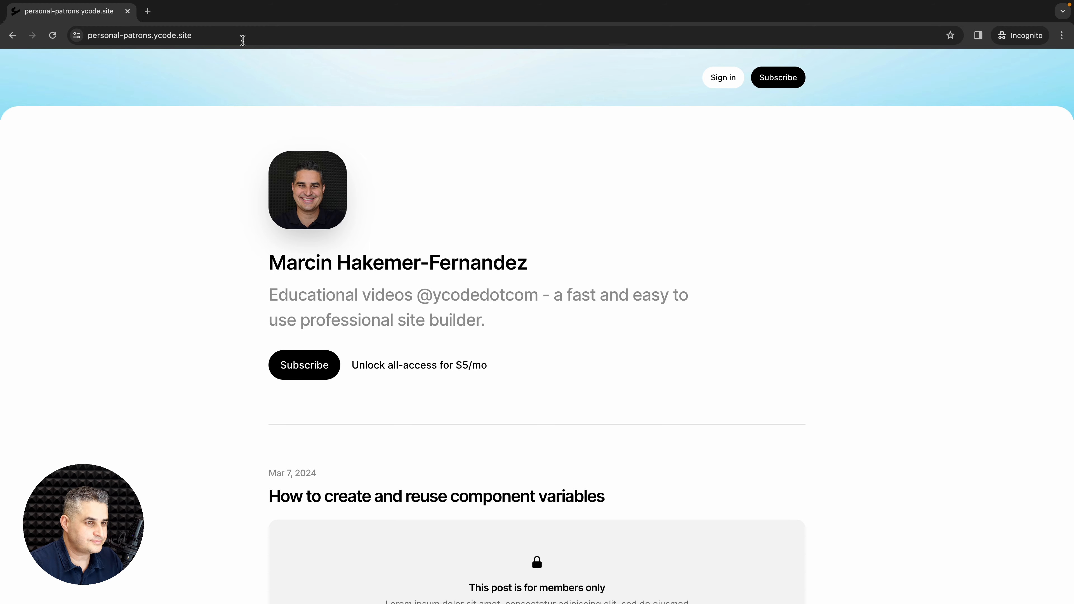
click(723, 82)
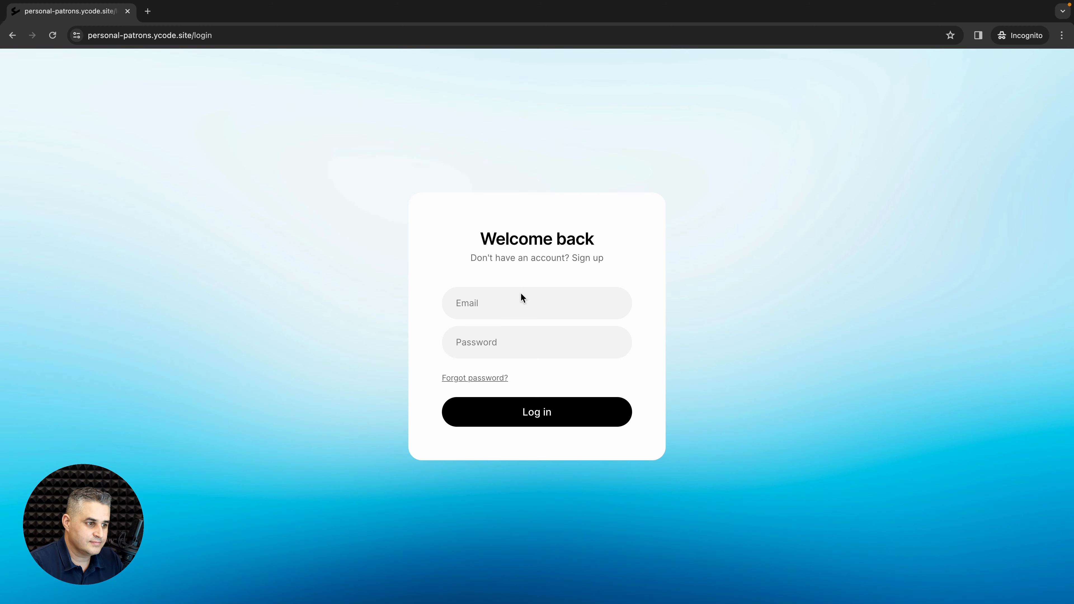
Step: Log in with the test subscriber's e-mail and password, then open Plan and billing
click(518, 302)
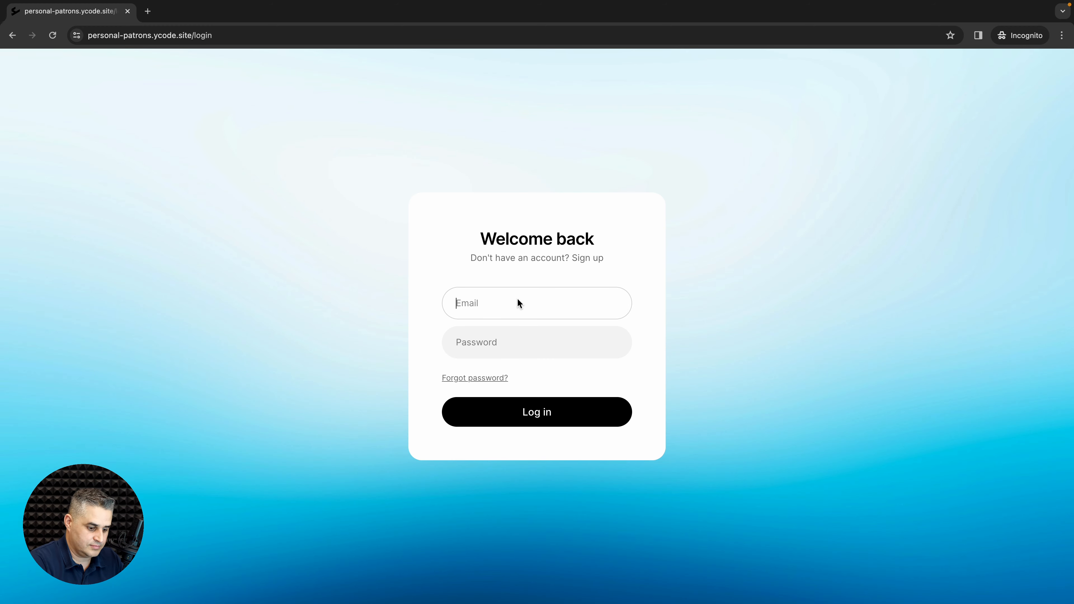
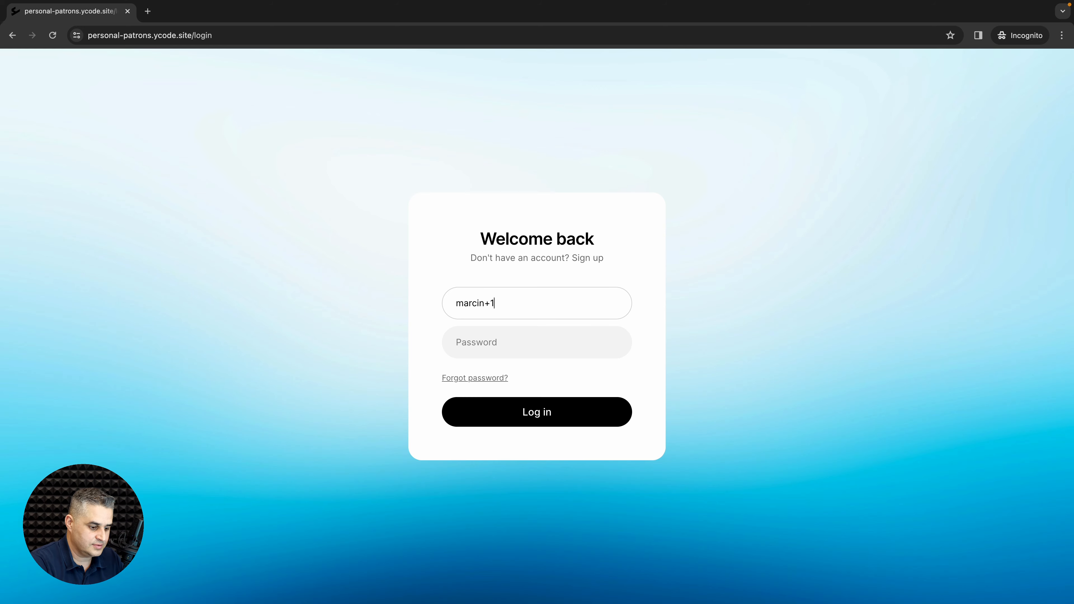
key(Tab)
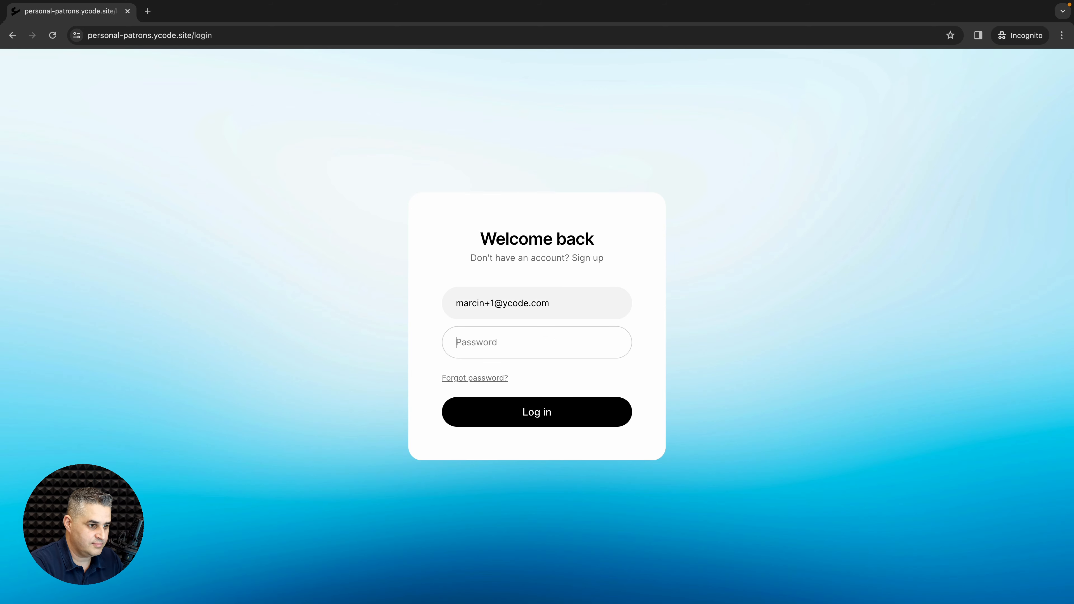
text(••••••)
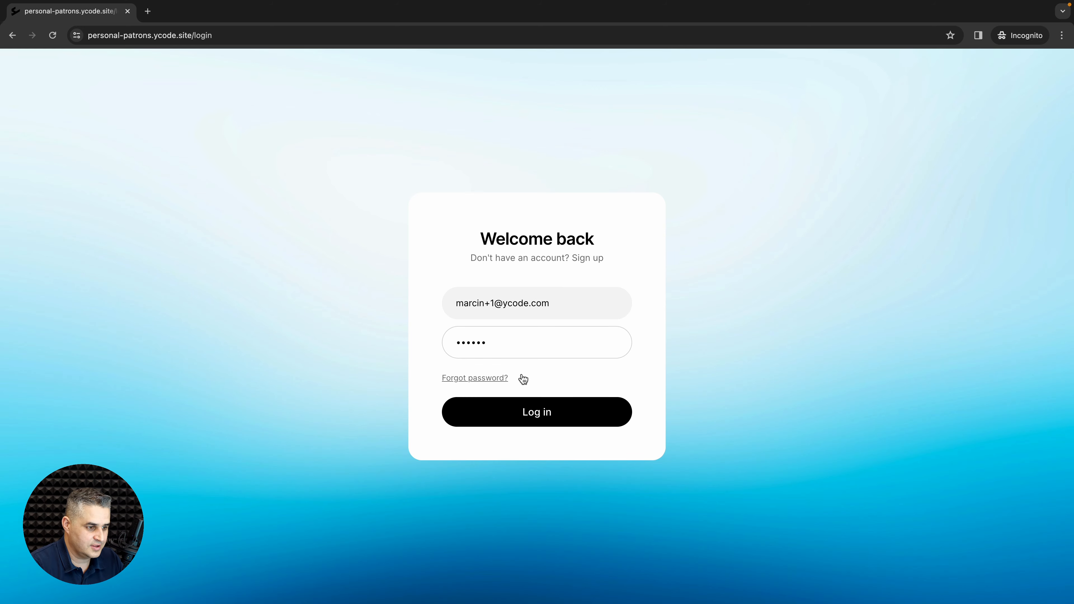
click(530, 414)
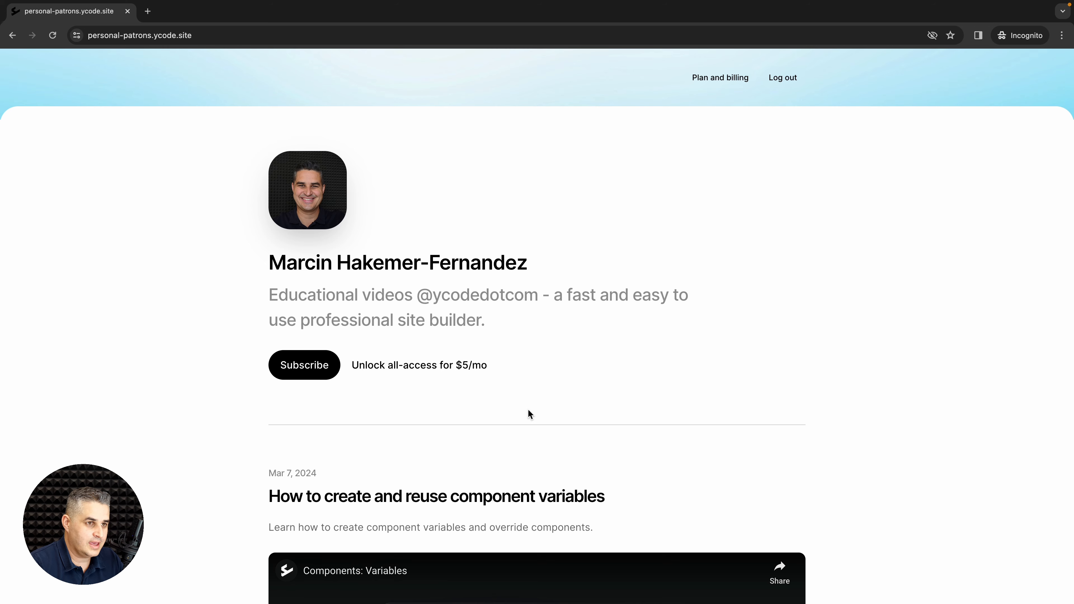
click(713, 79)
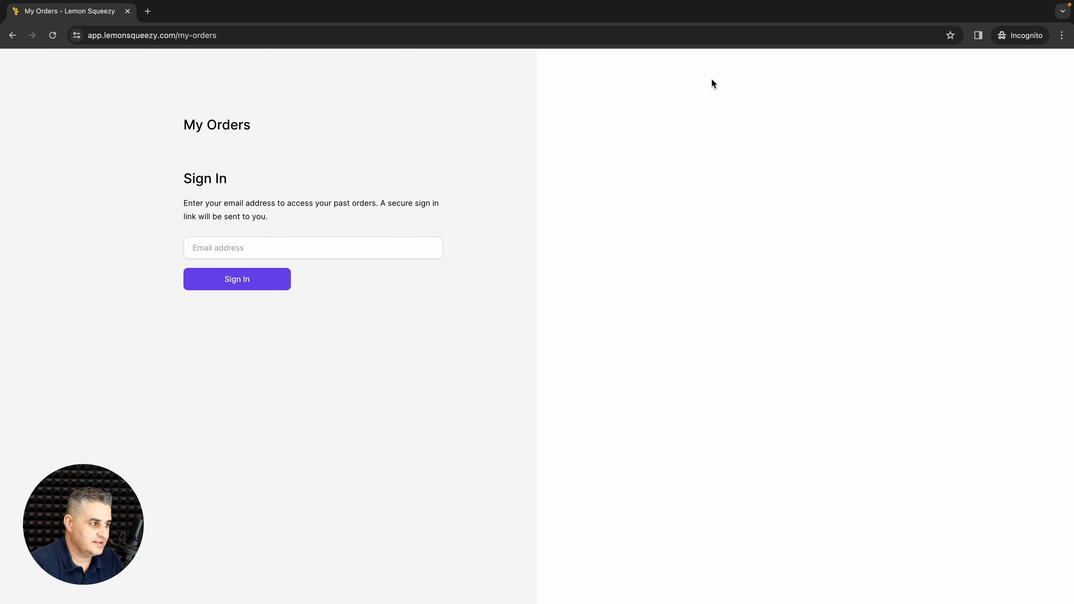
Step: Enter the subscriber's e-mail on Lemon Squeezy's My Orders sign-in to request a magic link
click(259, 249)
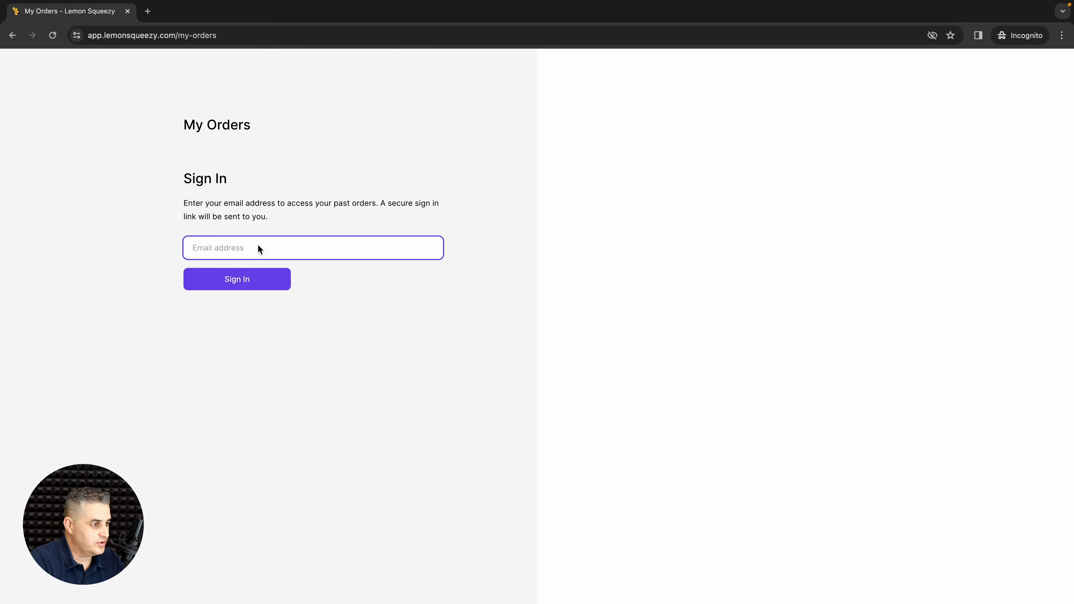
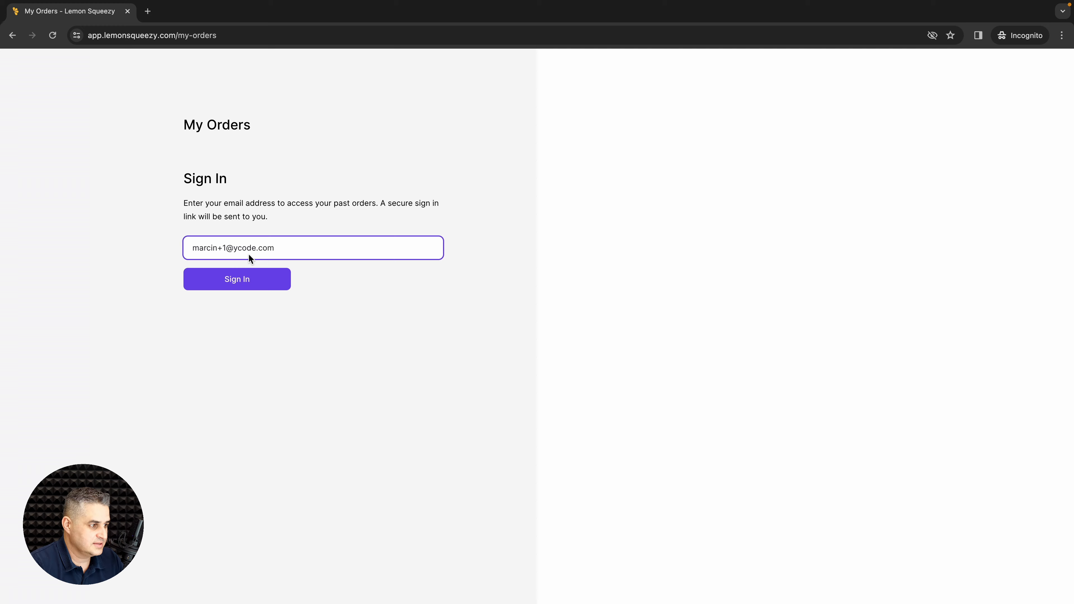
click(239, 282)
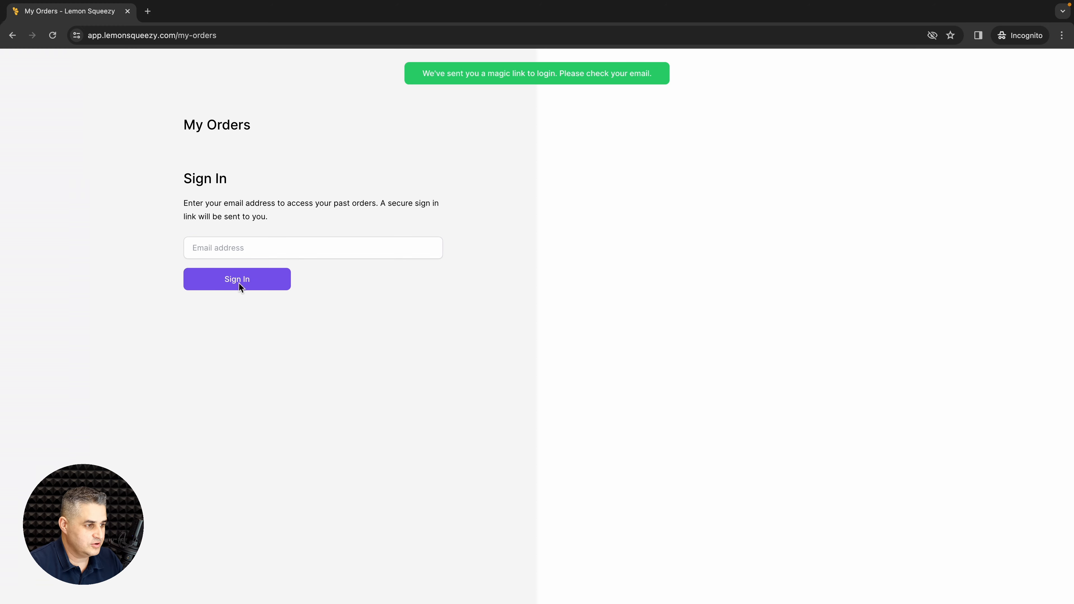
key(ctrl+Left)
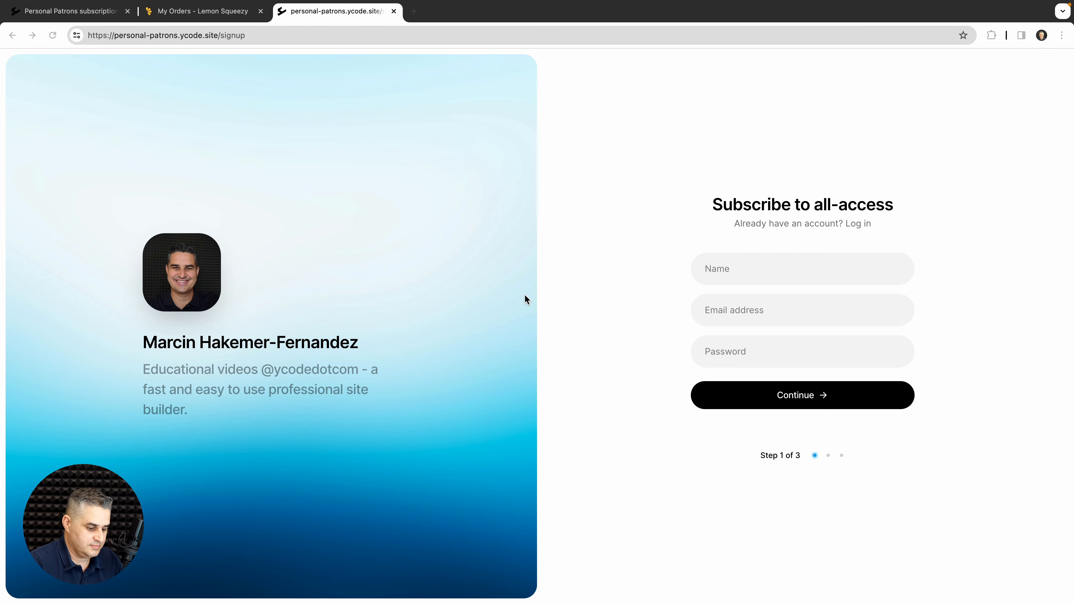
key(super+l)
Step: Open Gmail and copy the link address of the 'Sign in to Lemon Squeezy' button
key(super+t)
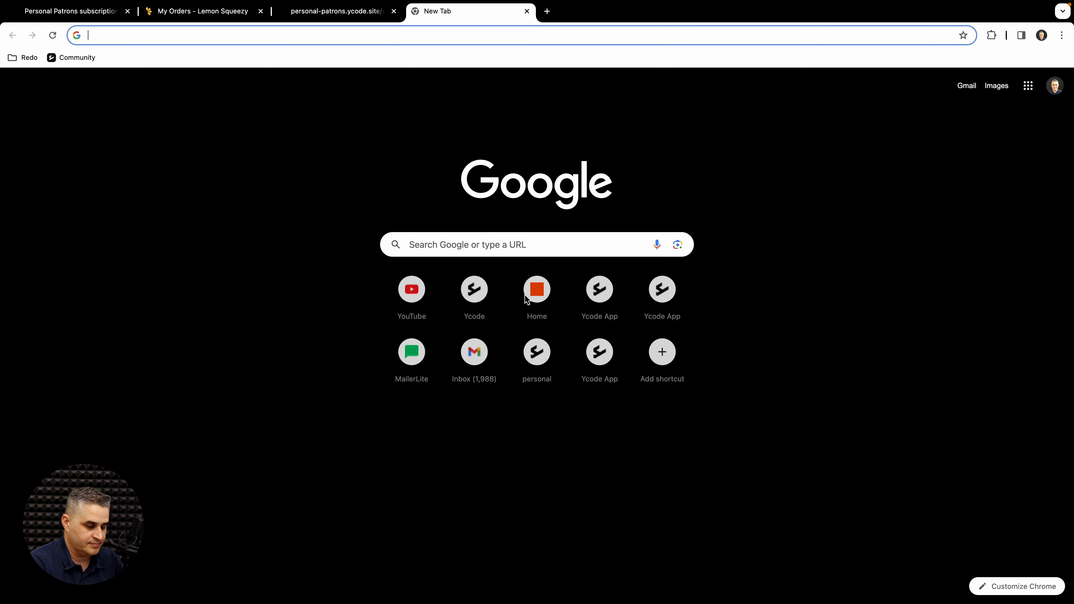
text(gma)
key(Return)
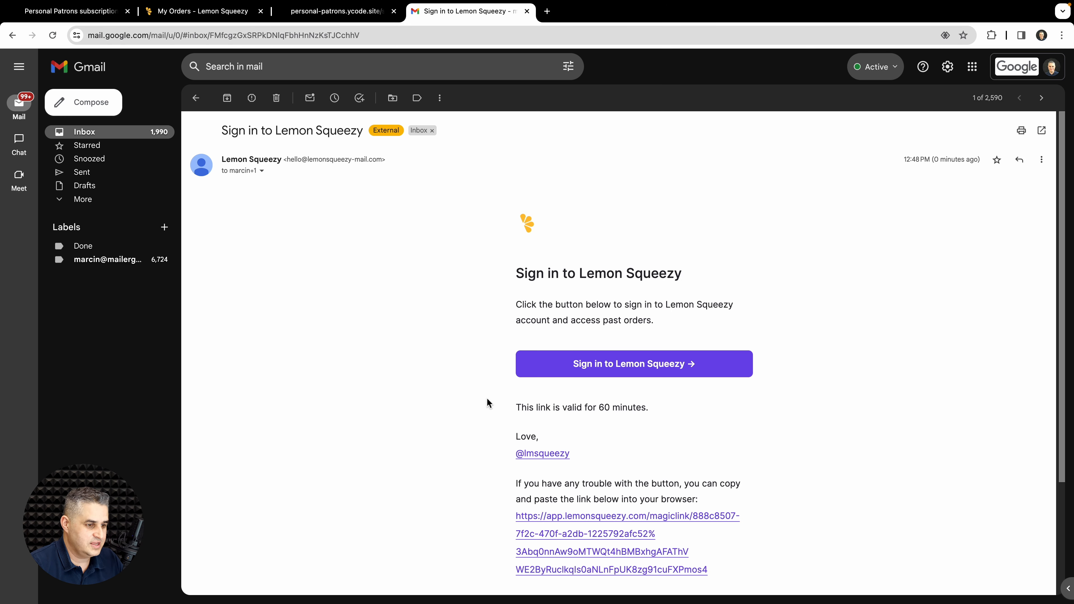
scroll(488, 402, down, 2)
right_click(628, 287)
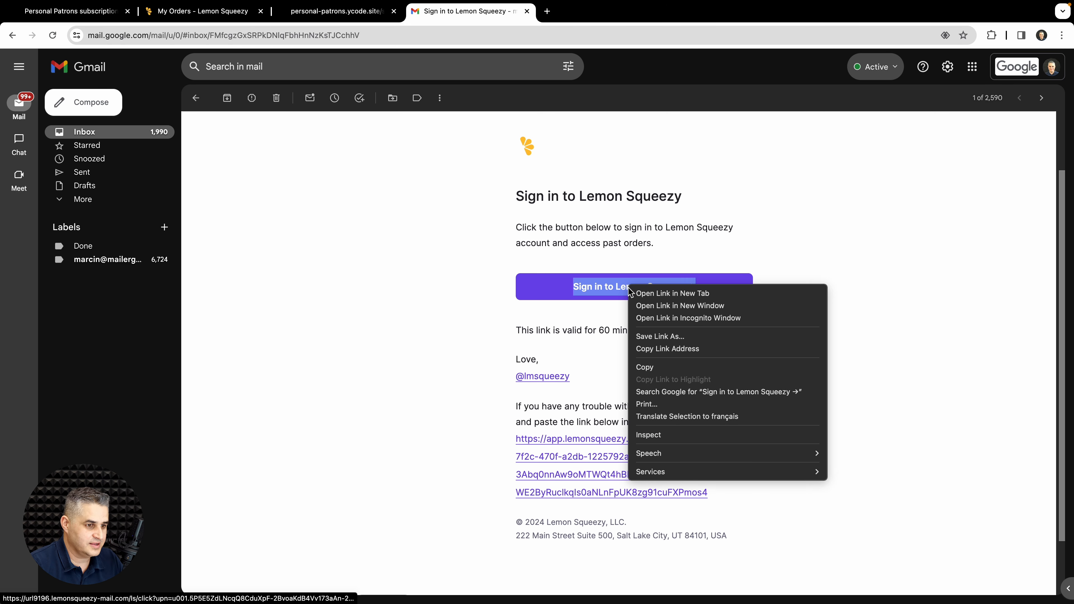
click(643, 348)
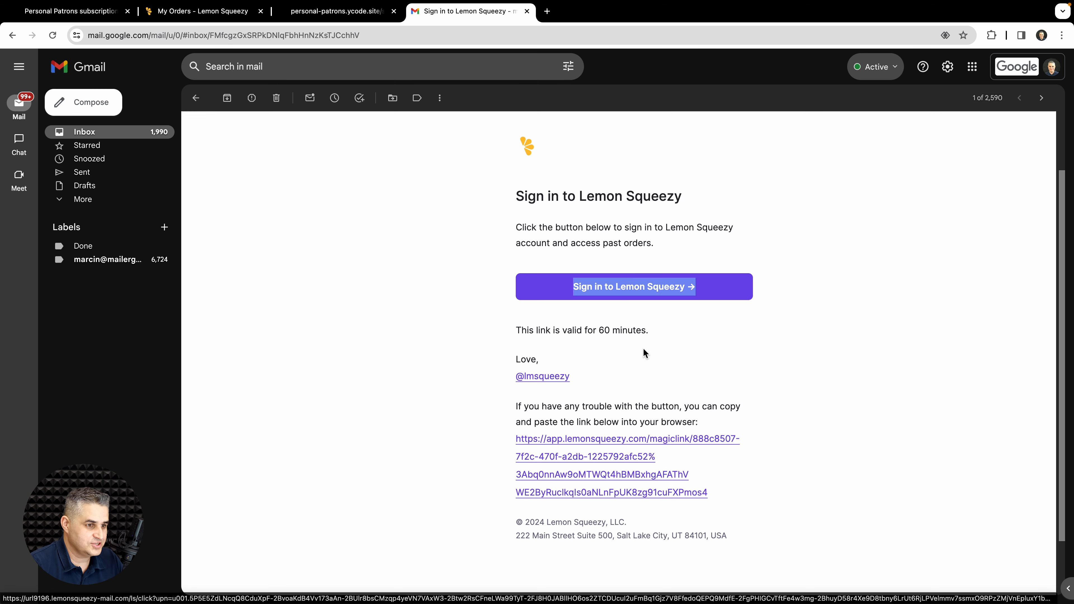
key(ctrl+Right)
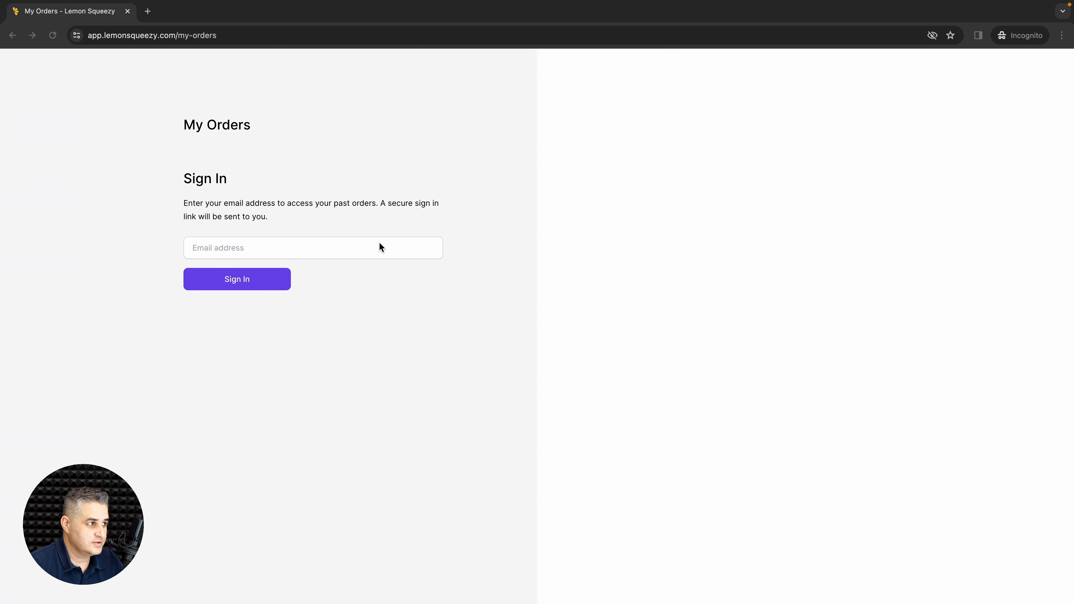
click(148, 10)
key(super+v)
key(Return)
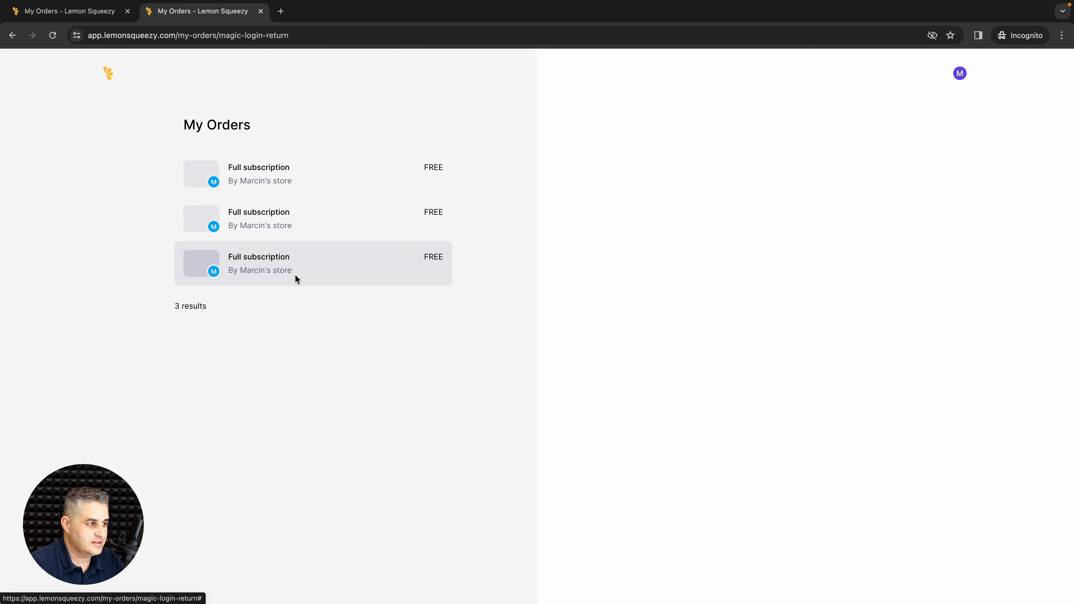
click(290, 267)
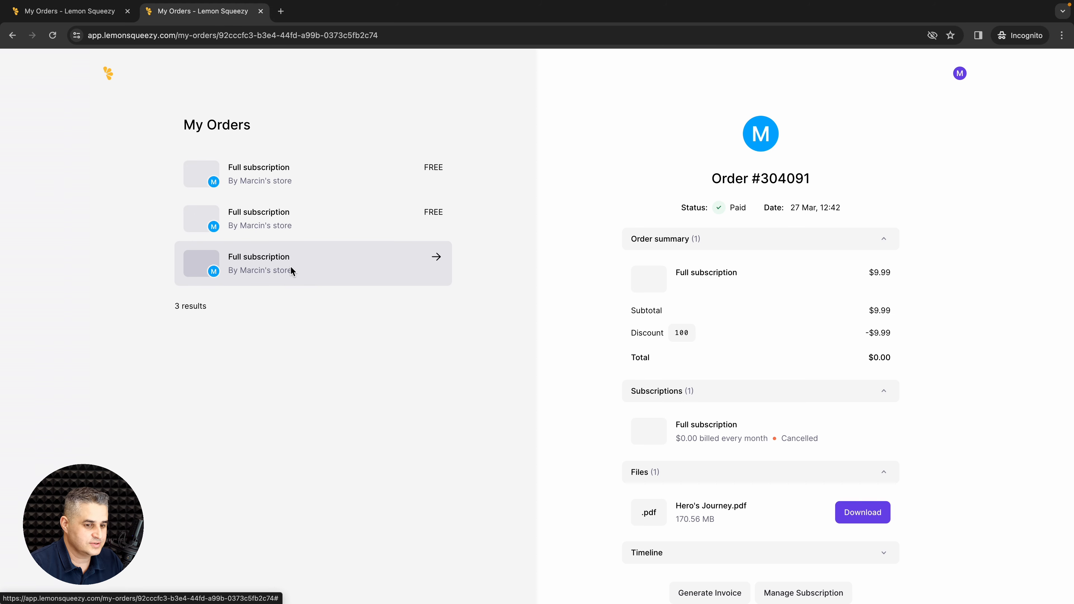
Step: Inspect the third order's subscription settings, already cancelled, and close them
scroll(709, 340, down, 2)
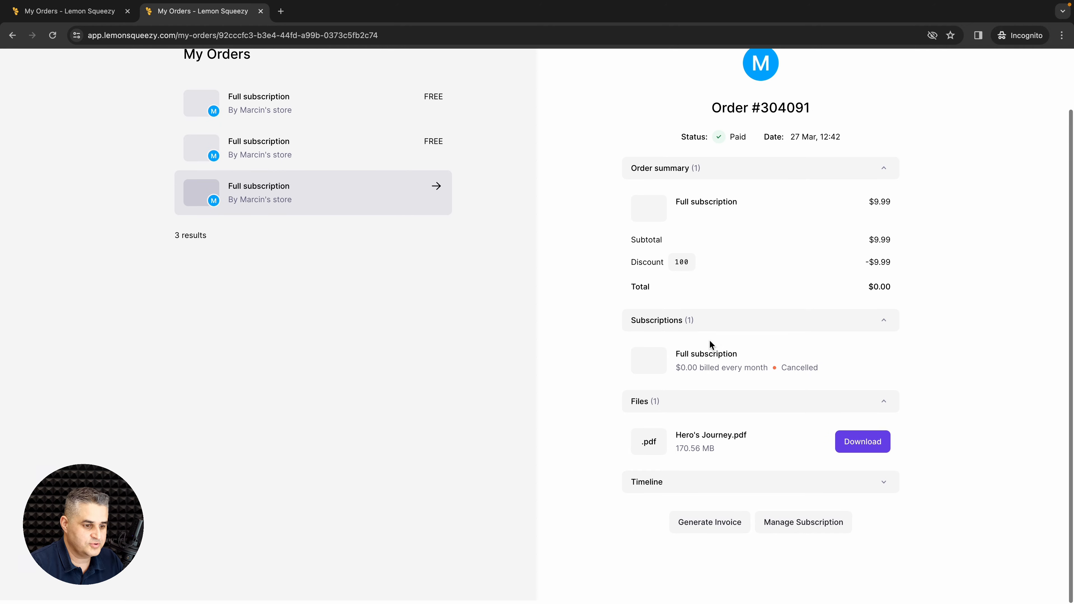
click(826, 535)
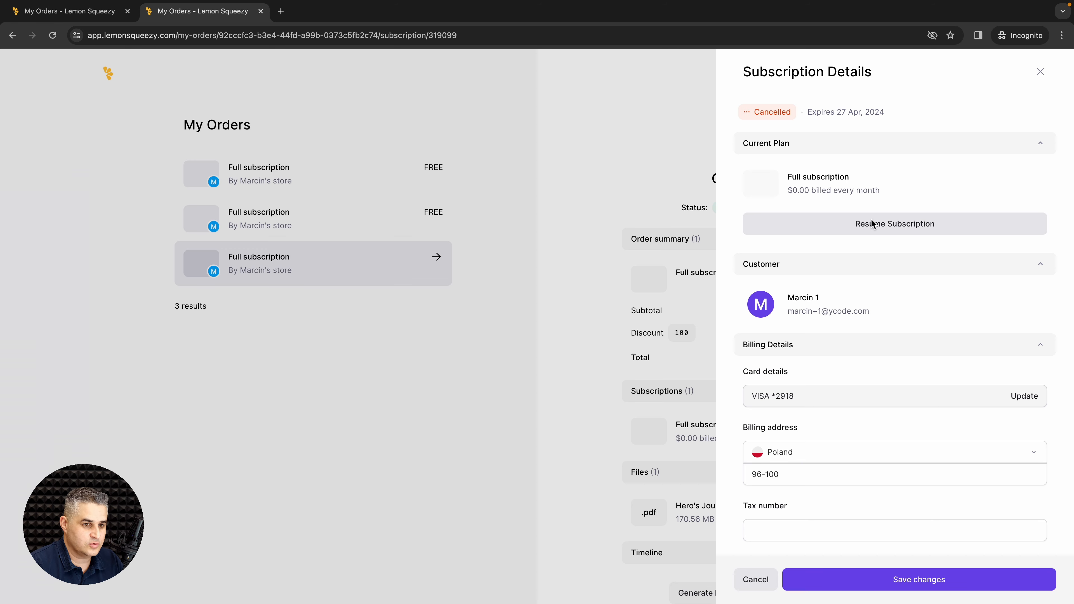
click(1040, 71)
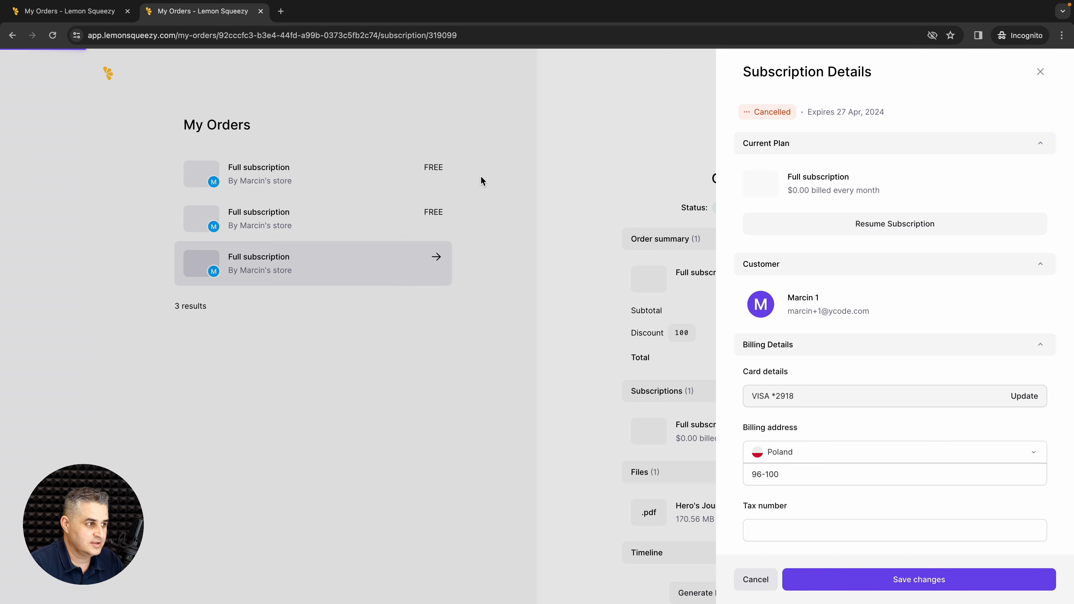
click(268, 176)
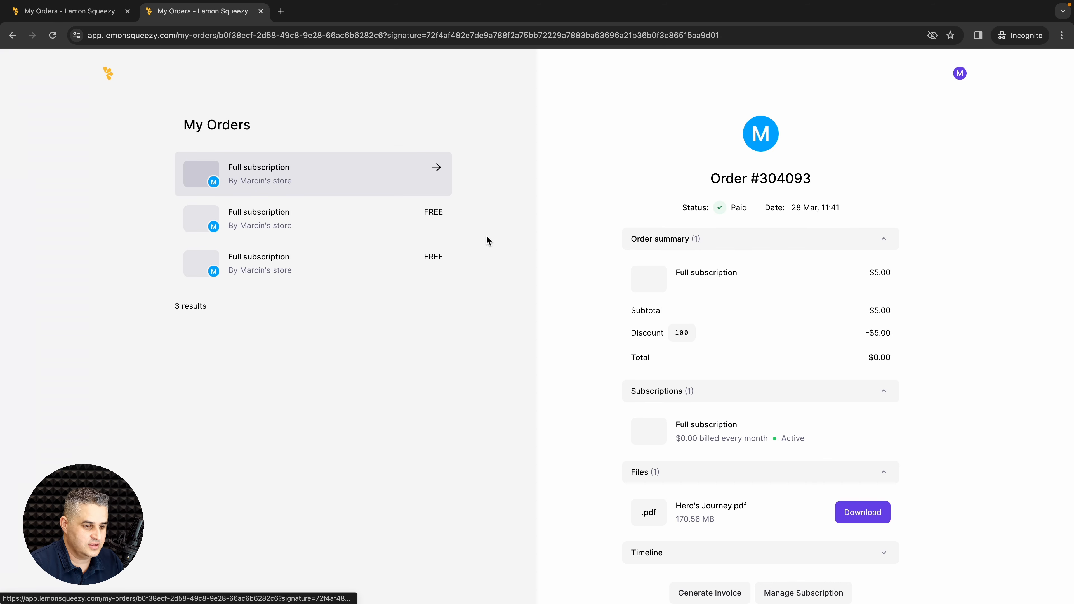
scroll(737, 455, down, 2)
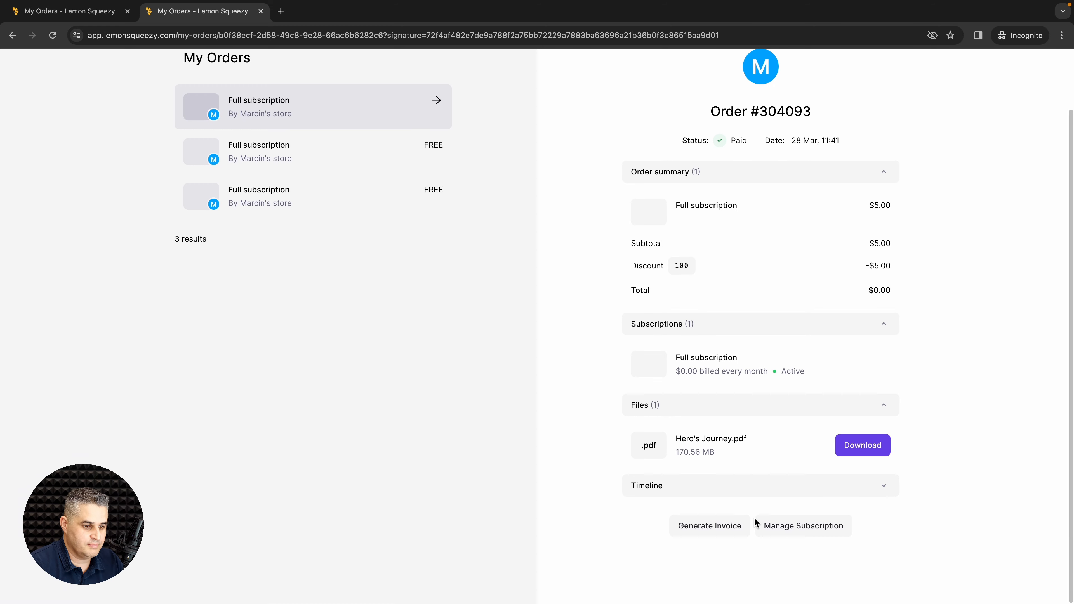
click(772, 525)
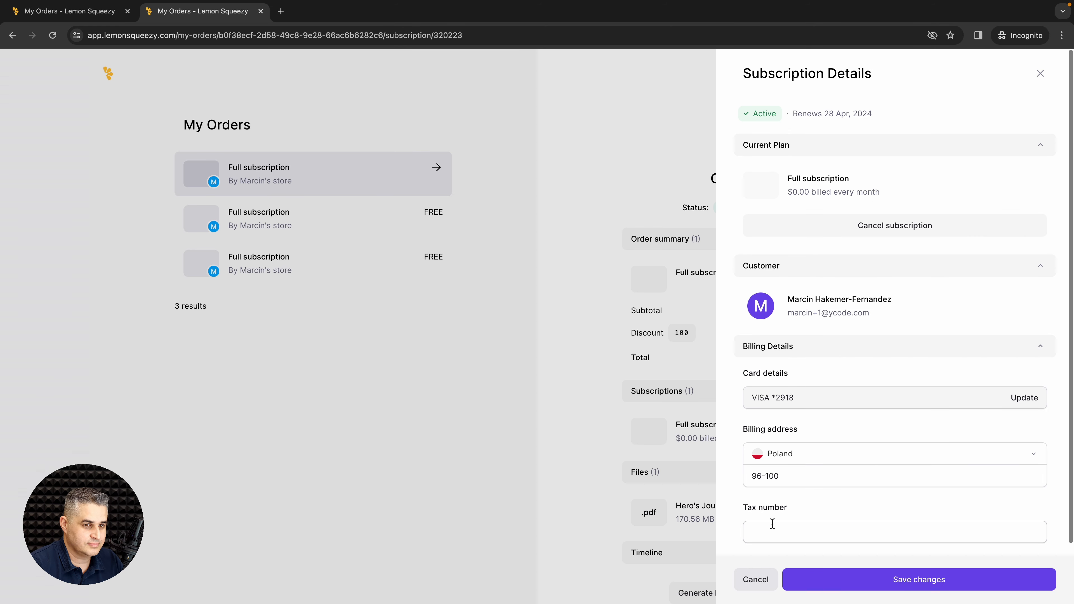
click(898, 227)
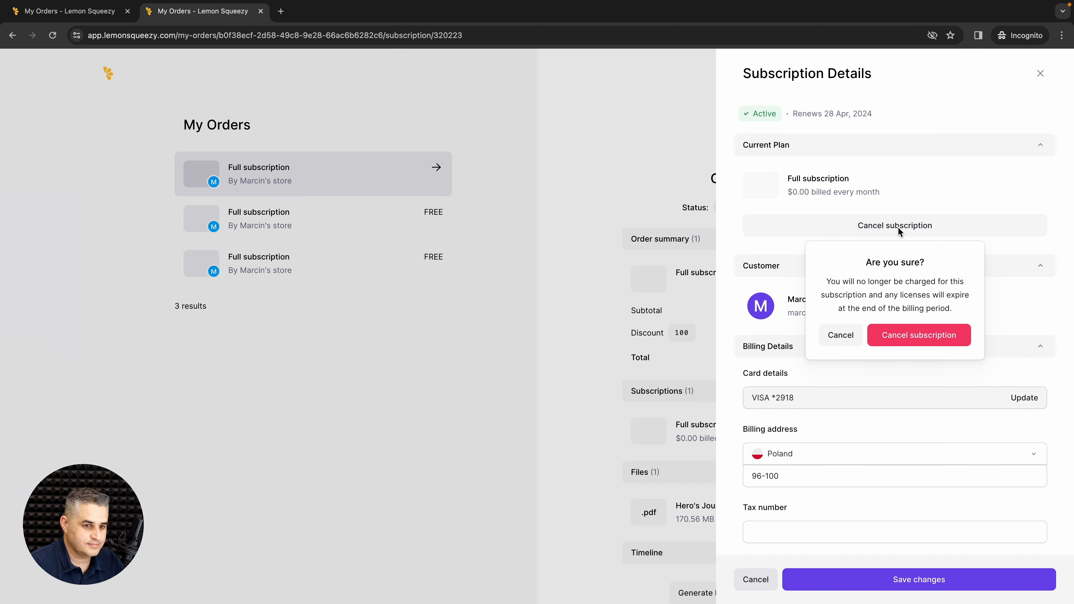
click(885, 336)
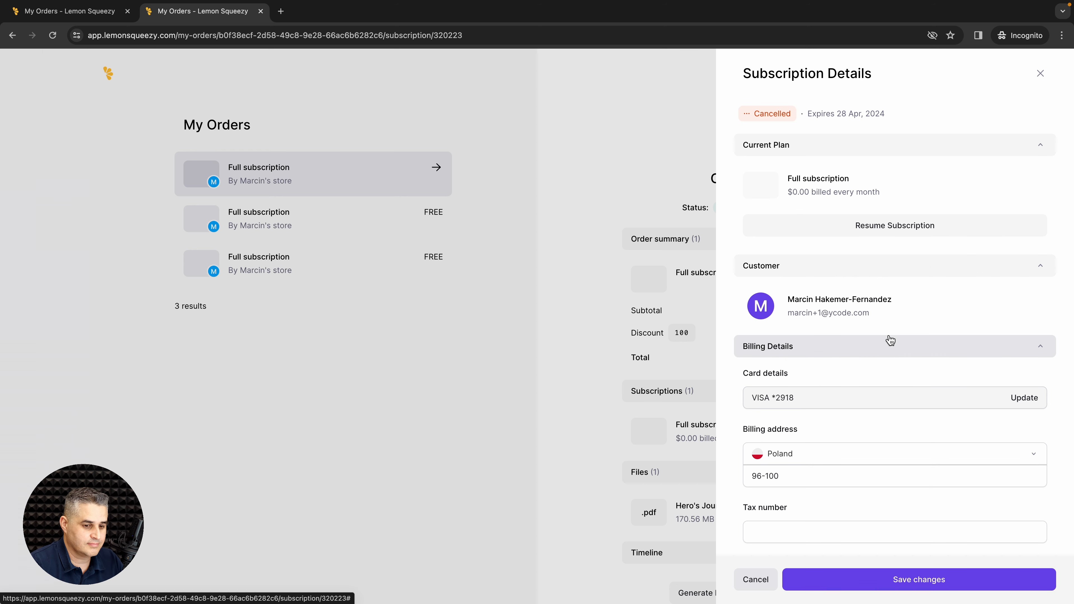
click(867, 586)
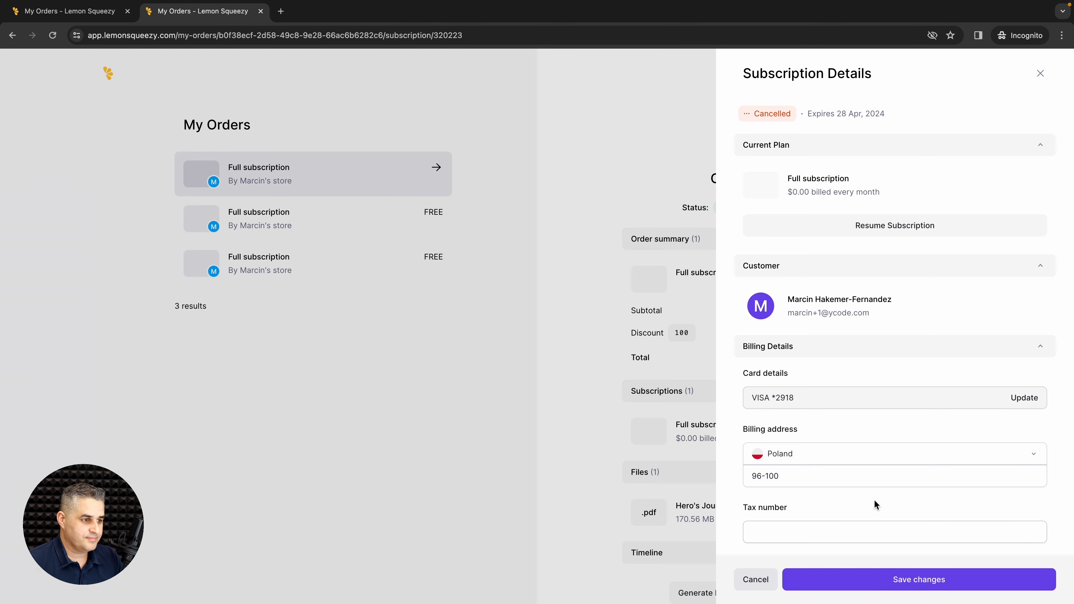
key(ctrl+Left)
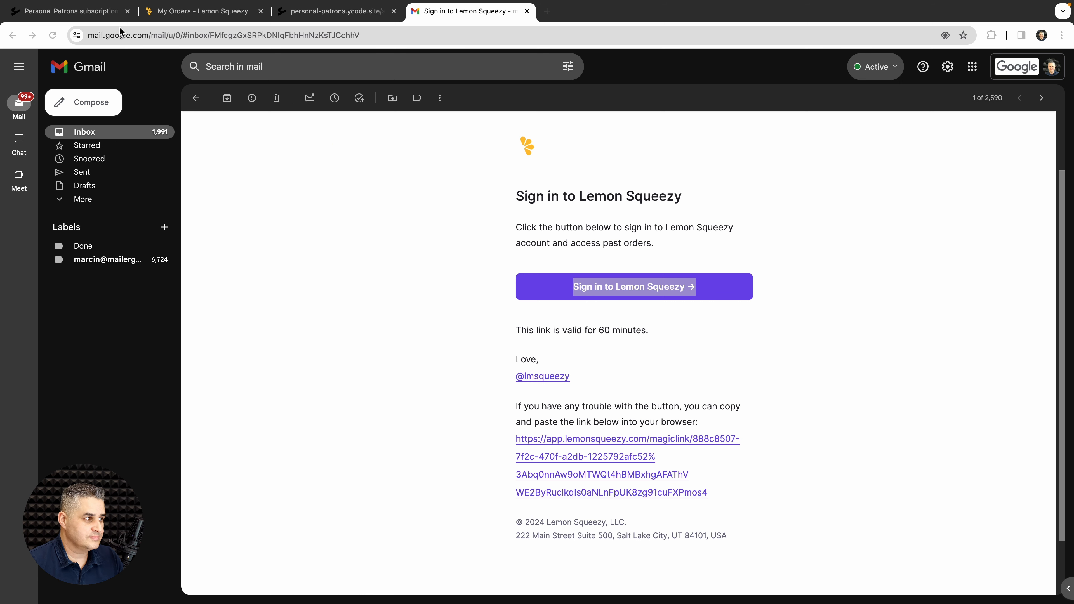
Step: Load the members' site home page without /signup and scroll through its posts
click(297, 16)
click(239, 30)
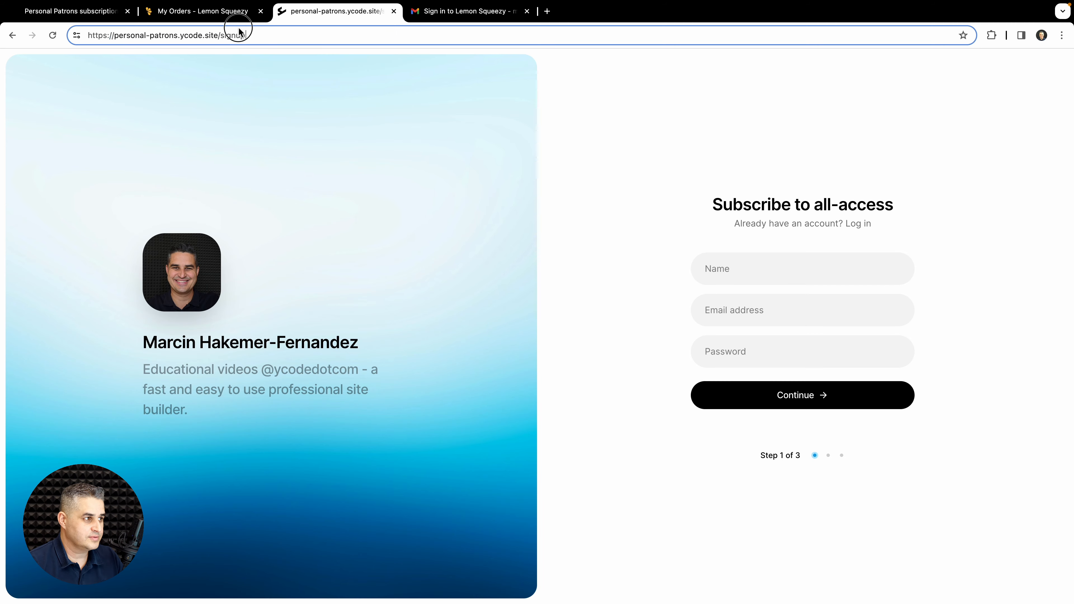
key(BackSpace)
key(Return)
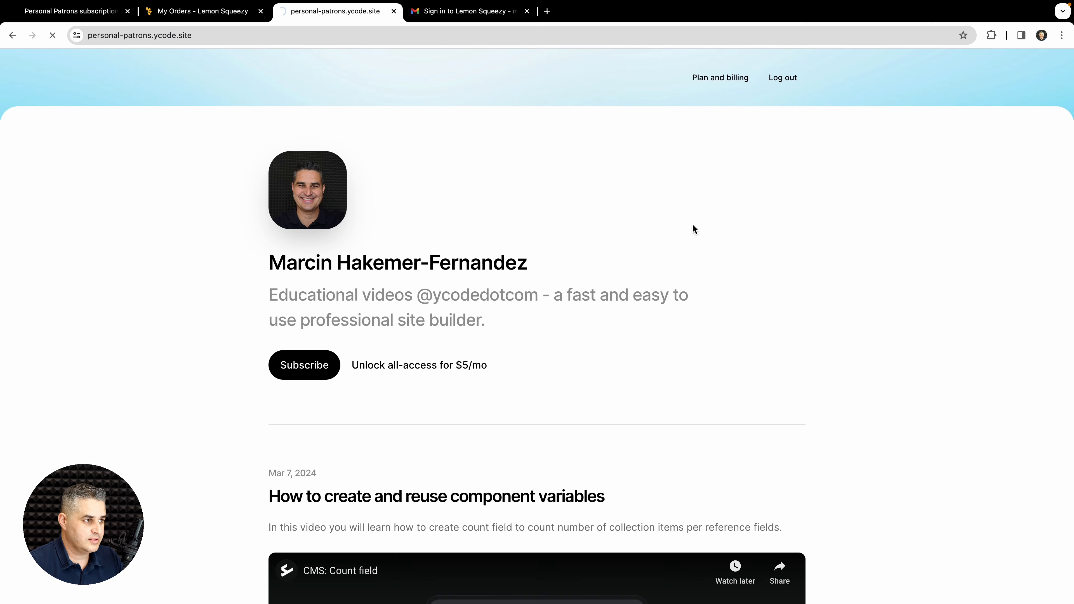
scroll(693, 228, down, 4)
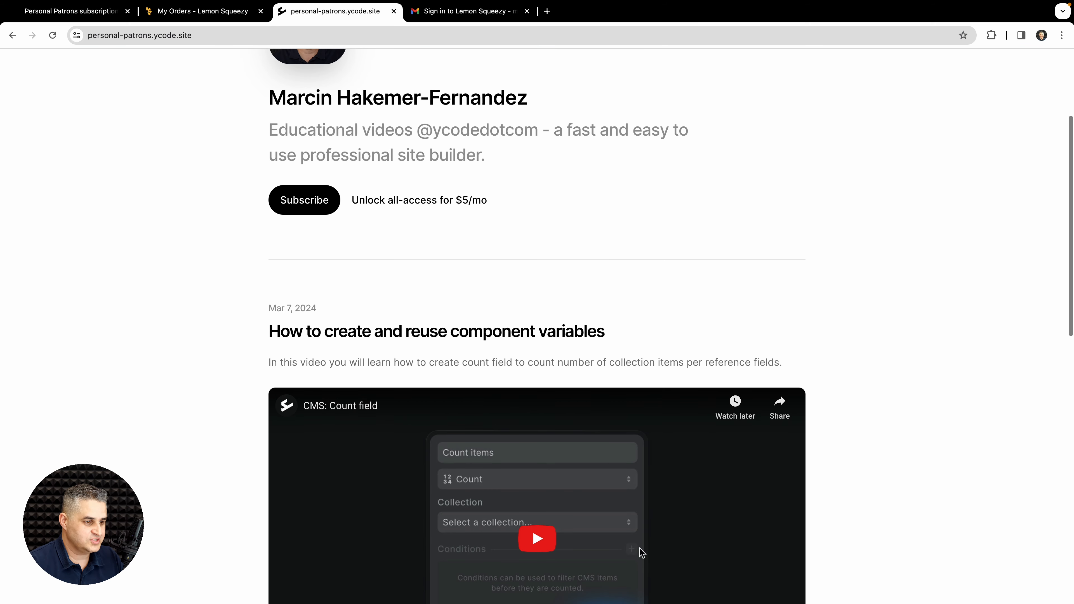
scroll(626, 422, down, 5)
scroll(626, 422, up, 9)
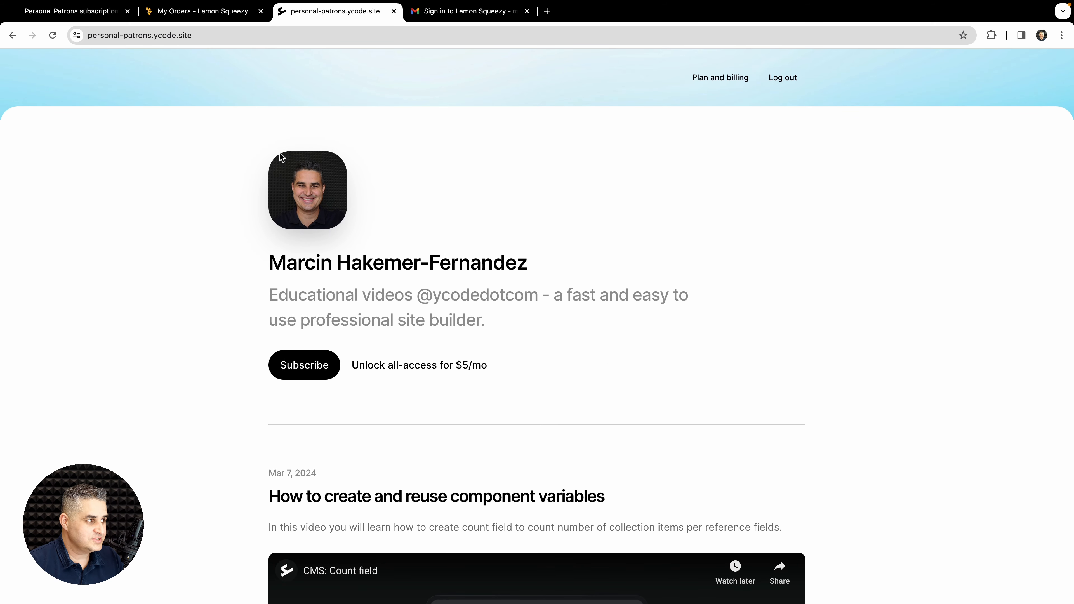
Step: Review the Ycode Users collection, dismiss the Publish popup, and move to Zapier's zaps
click(68, 11)
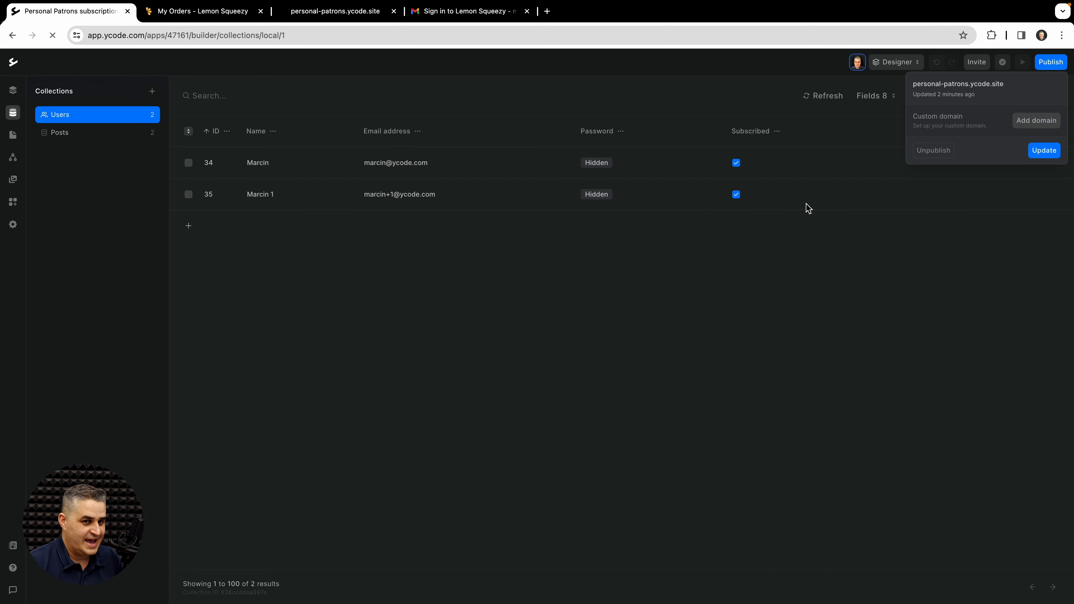
click(552, 295)
key(ctrl+Right)
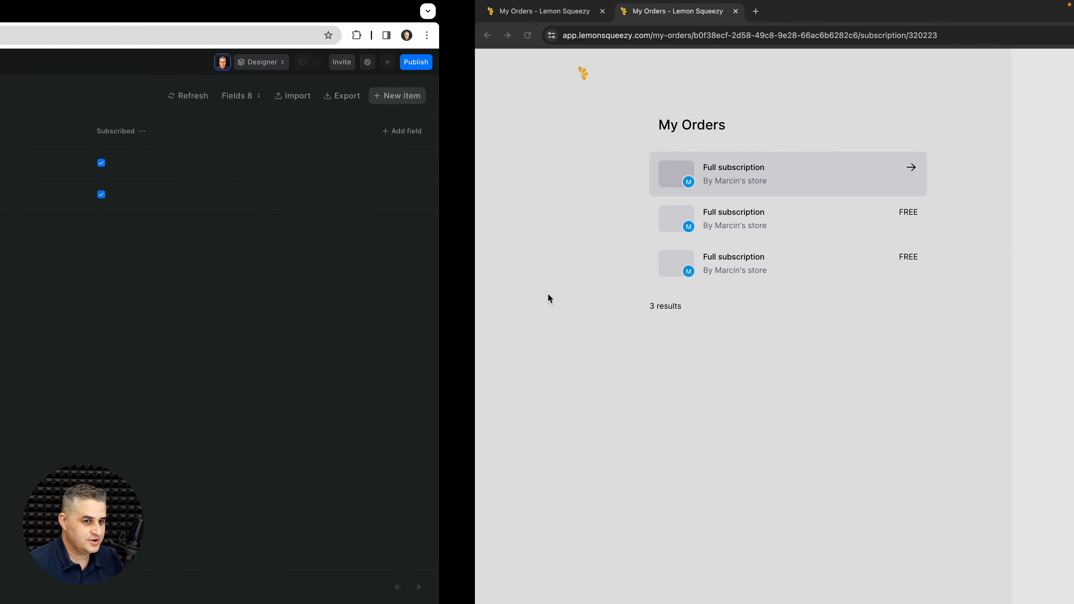
key(ctrl+Right)
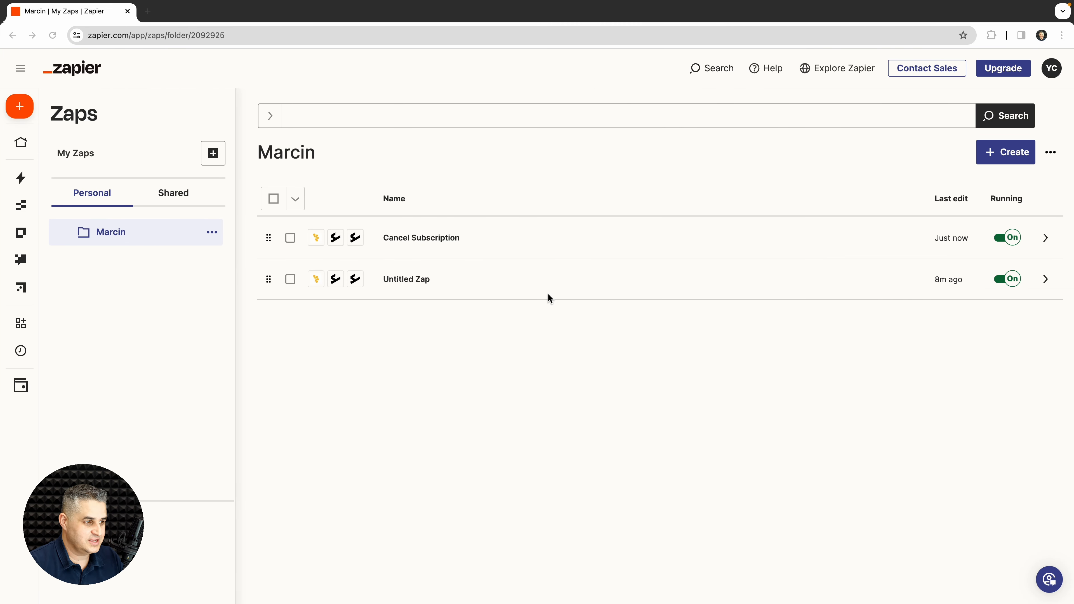
Step: Check the Cancel Subscription zap's run history, confirming one successful run
click(430, 238)
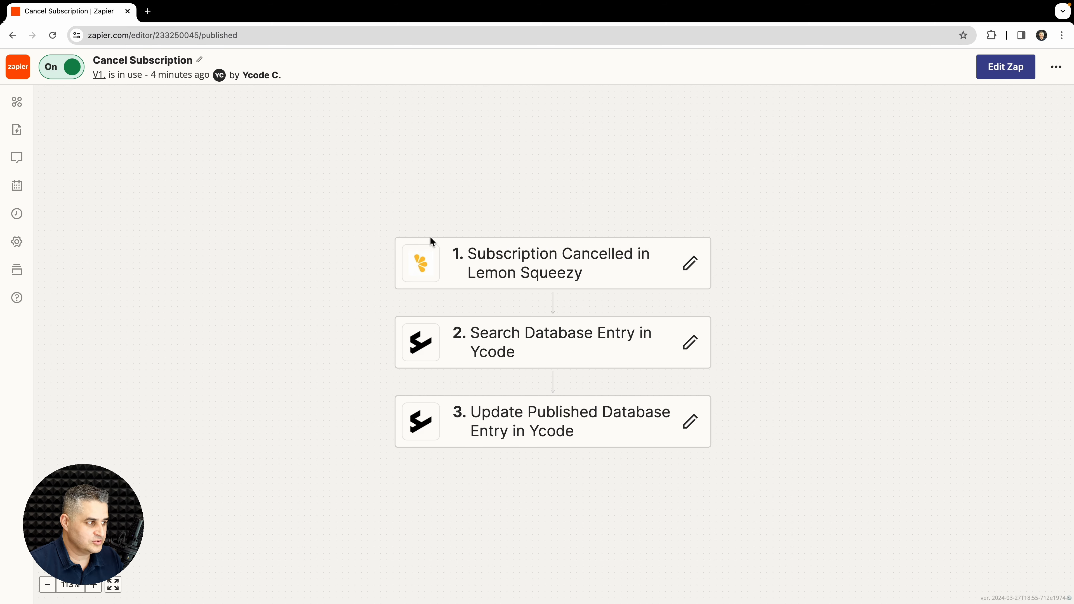
click(20, 216)
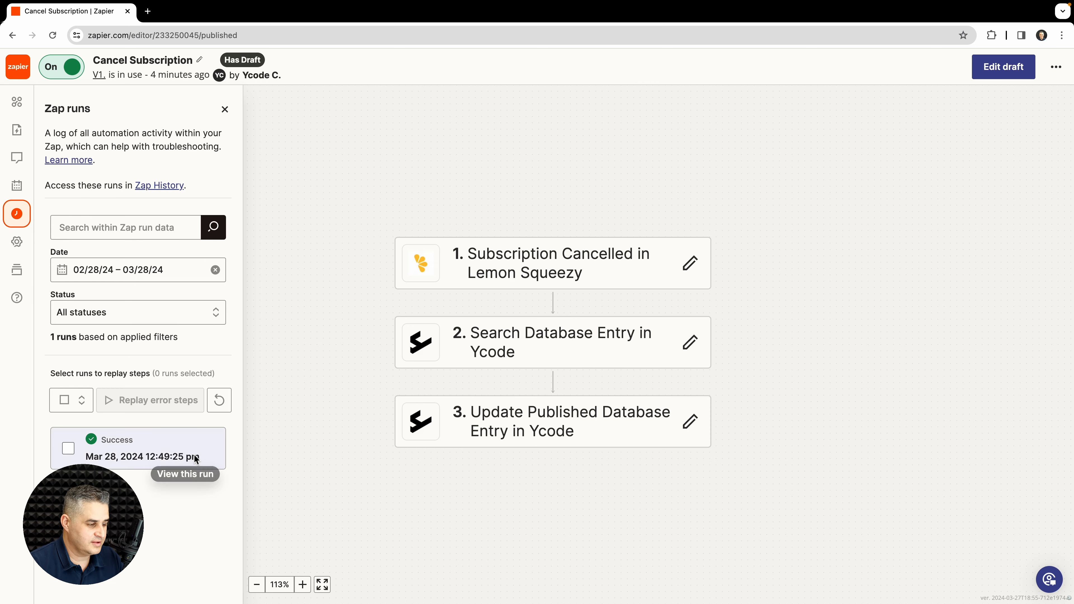
click(223, 406)
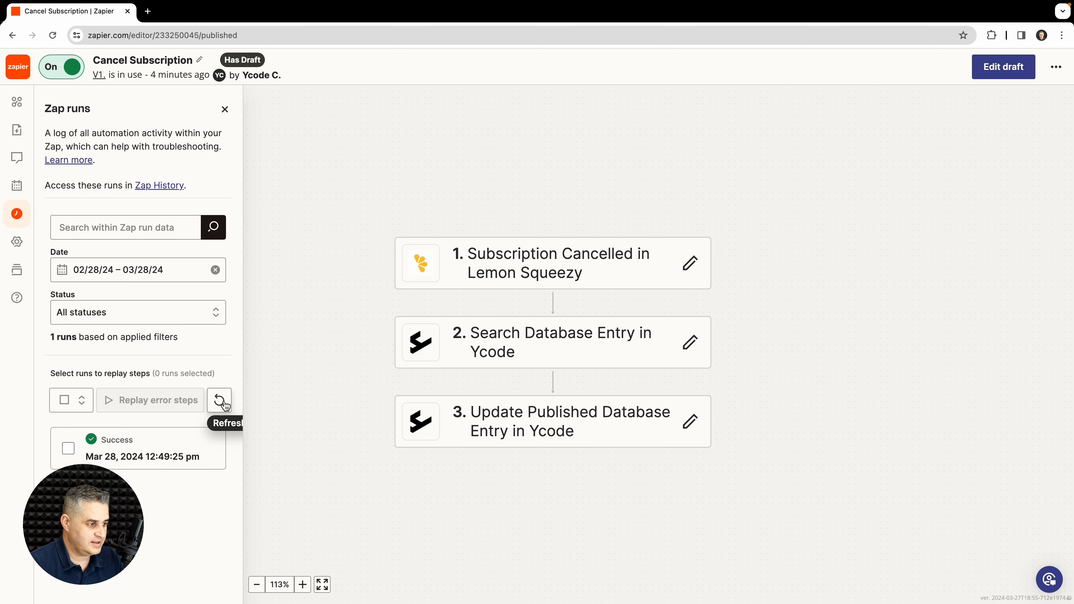
key(ctrl+Left)
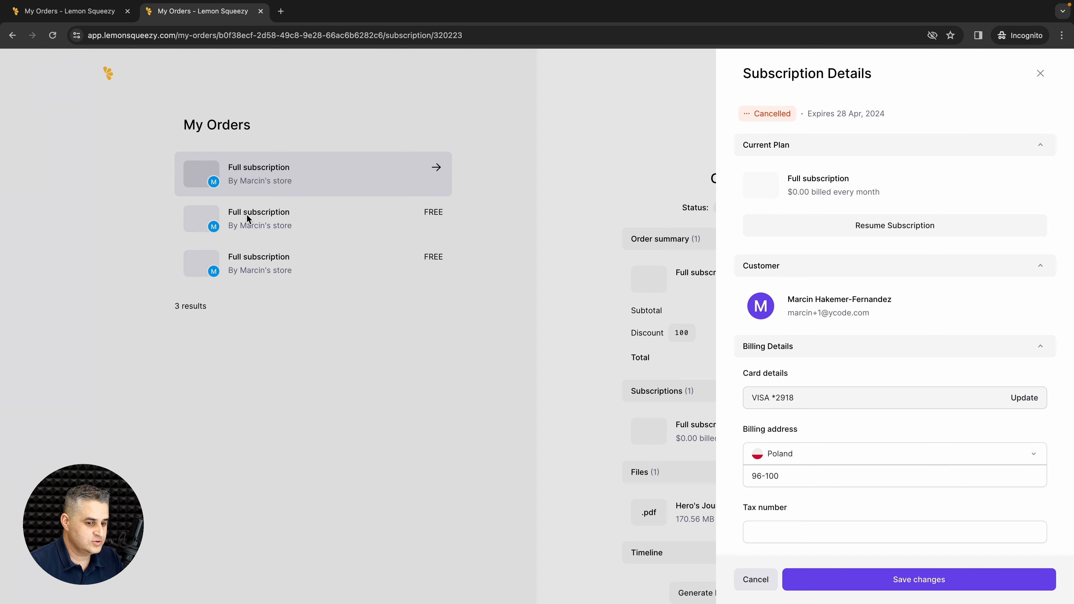
Step: Cancel the active Full subscription on the second order so it expires 28 Apr 2024
click(480, 332)
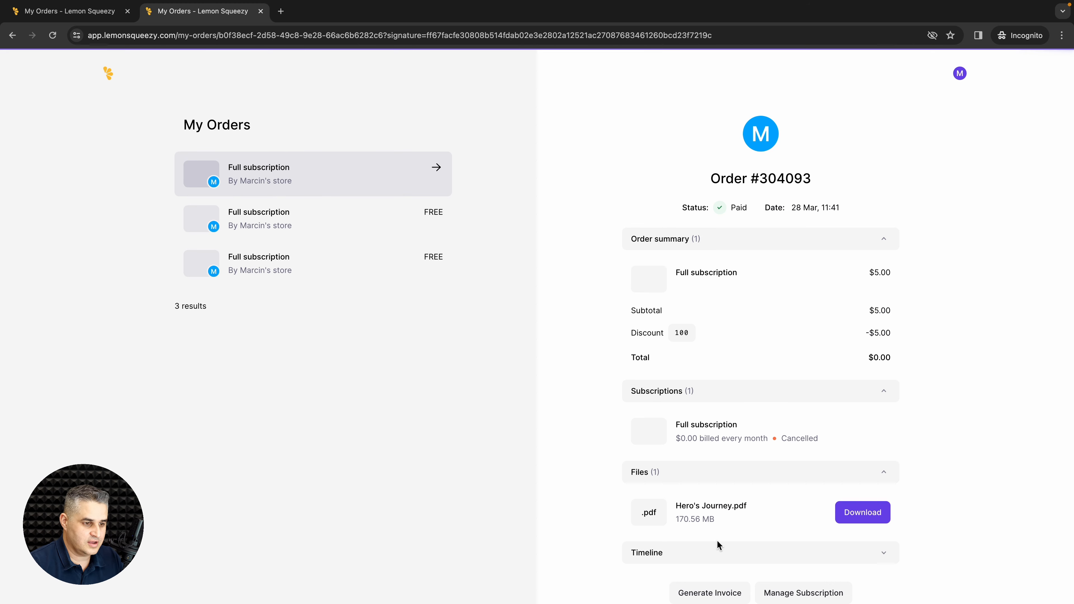
click(241, 214)
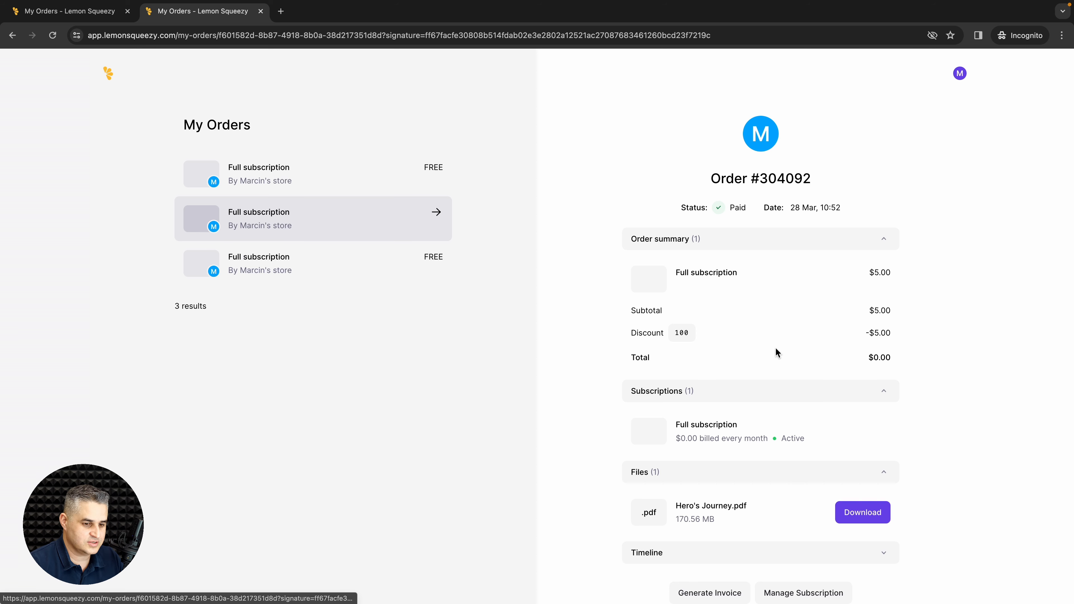
scroll(775, 347, down, 2)
click(782, 522)
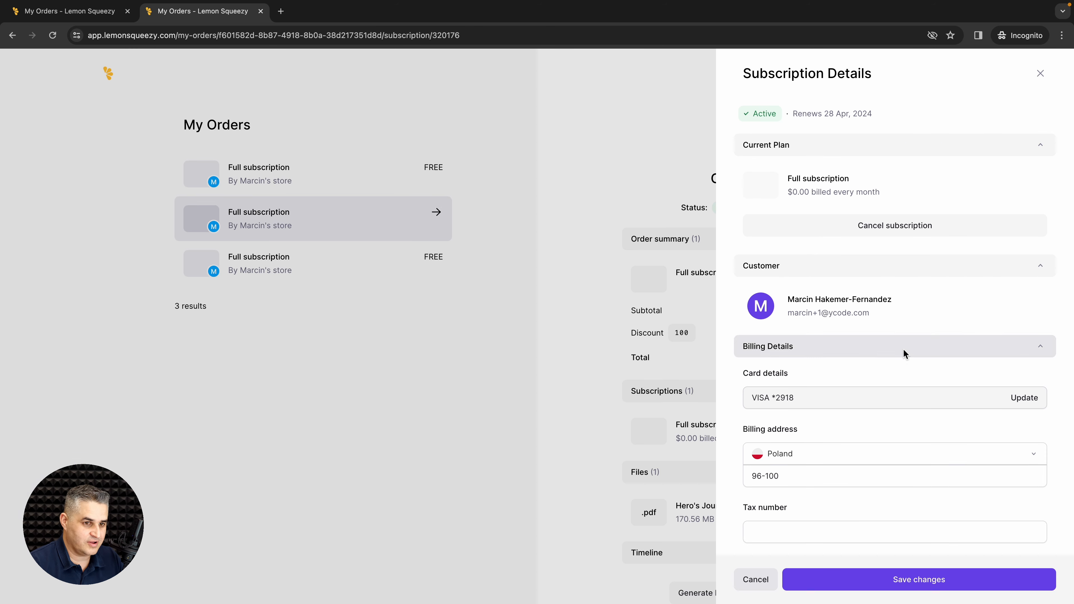
click(887, 224)
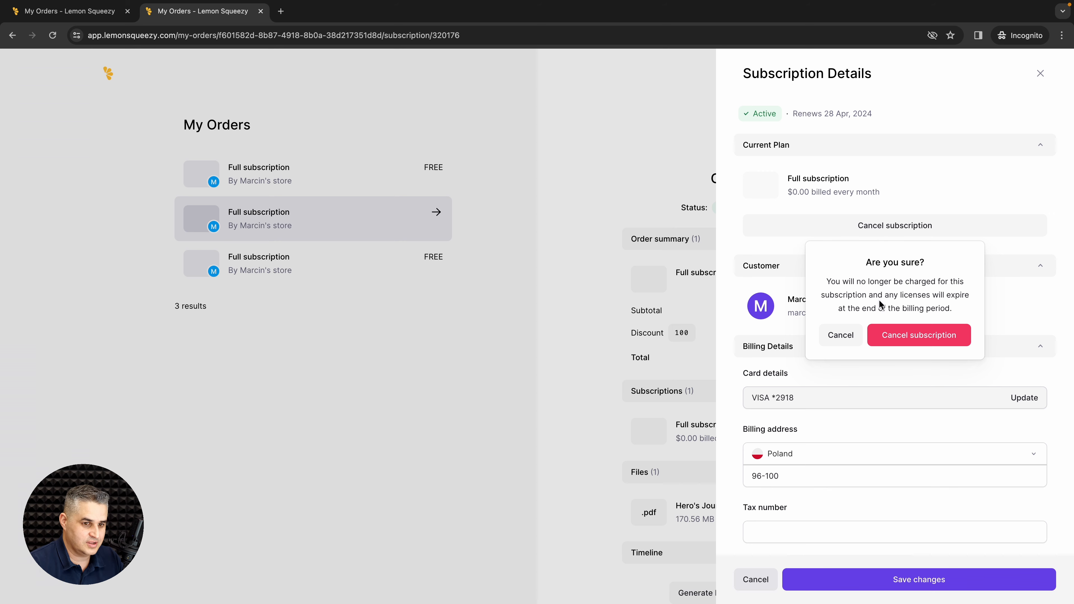
click(908, 336)
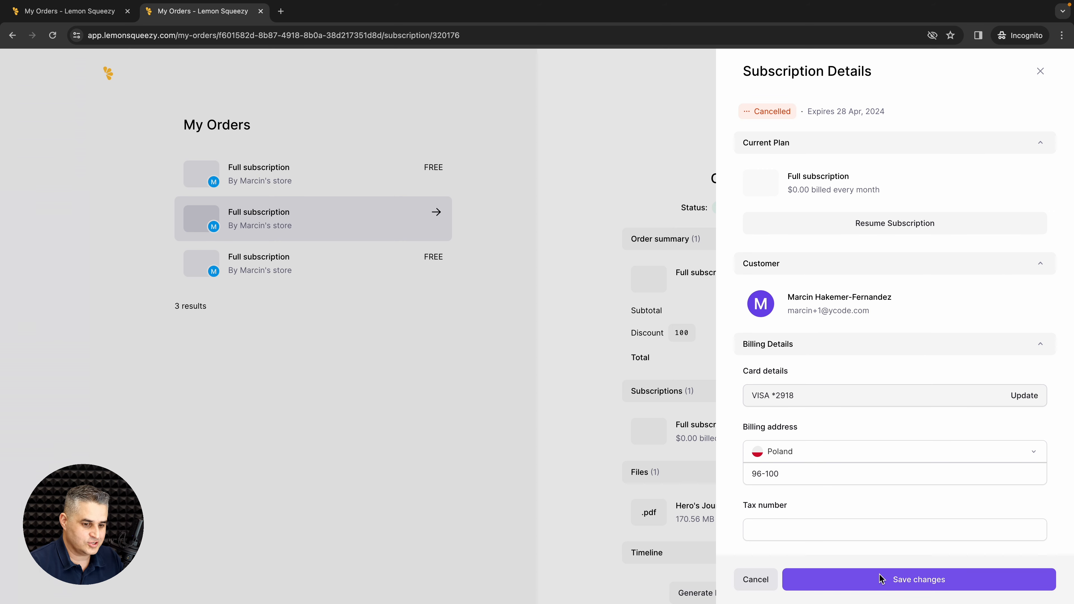
Step: Save the subscription changes and close the subscription details
click(899, 582)
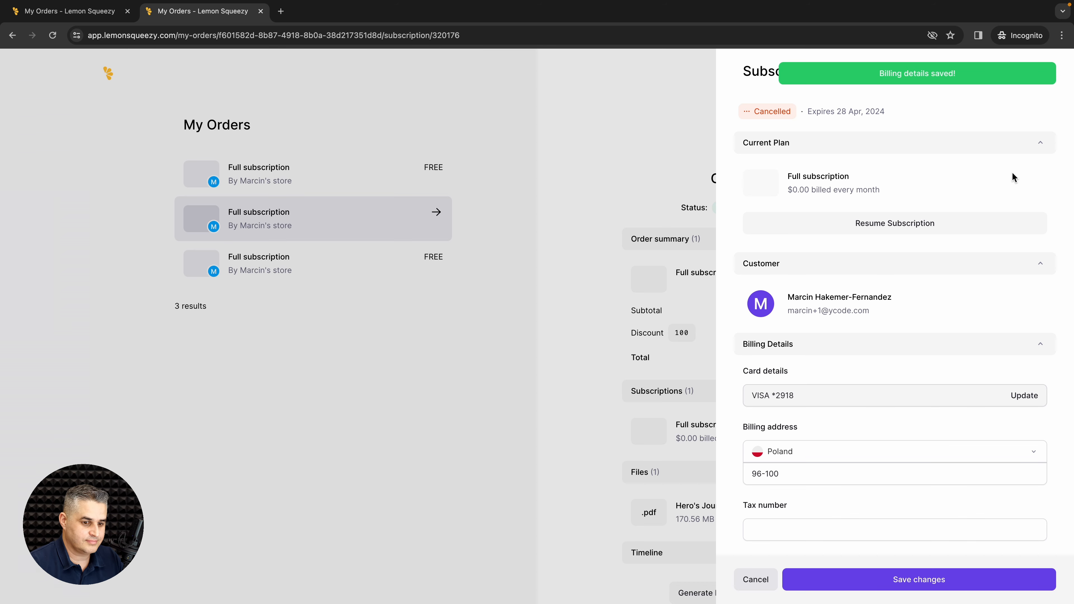
click(850, 578)
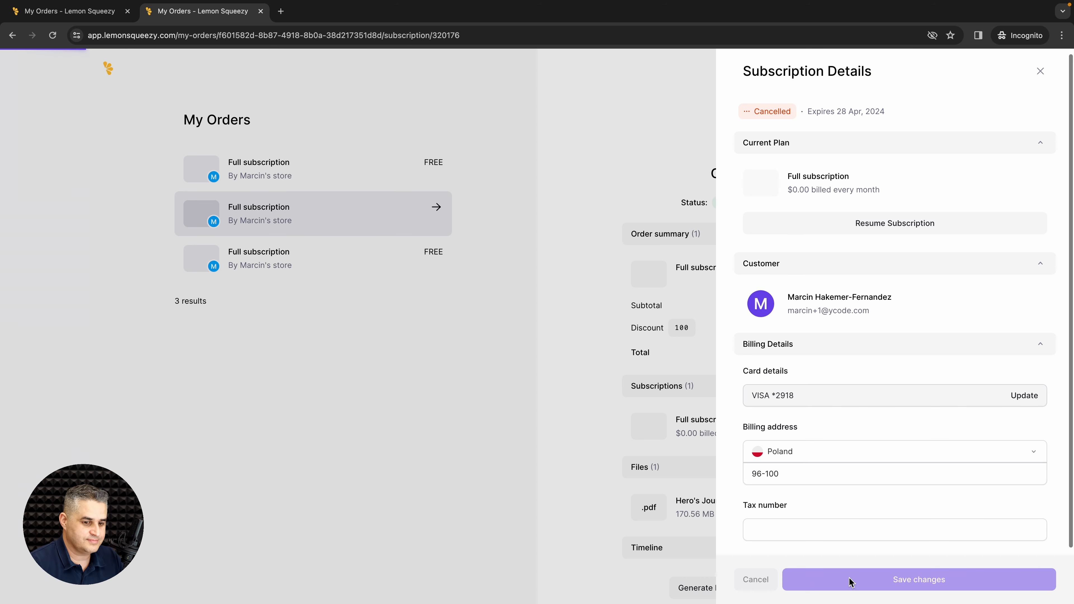
click(760, 583)
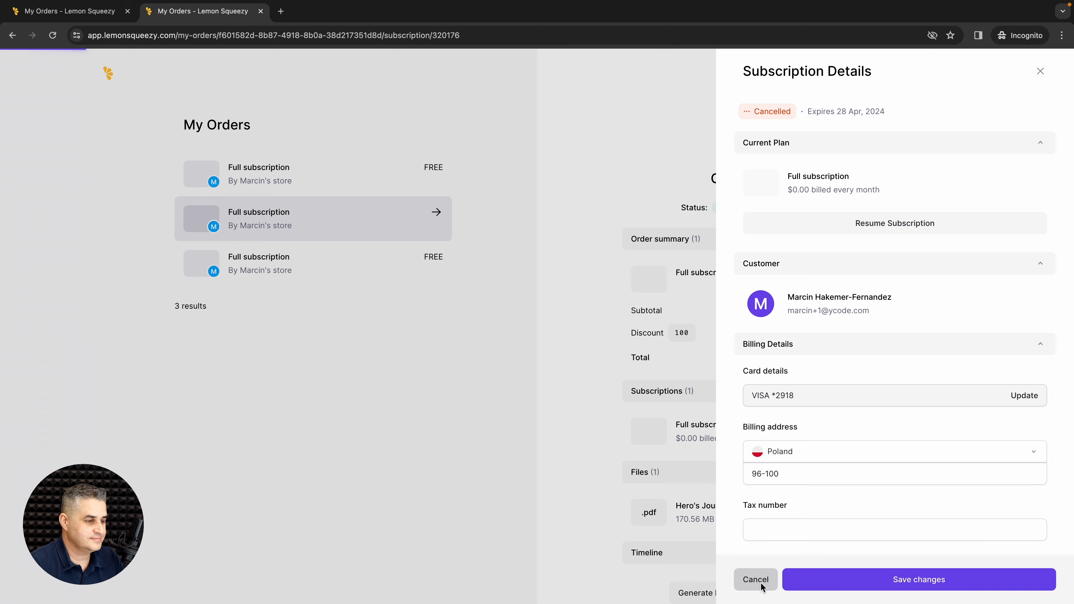
key(ctrl+Left)
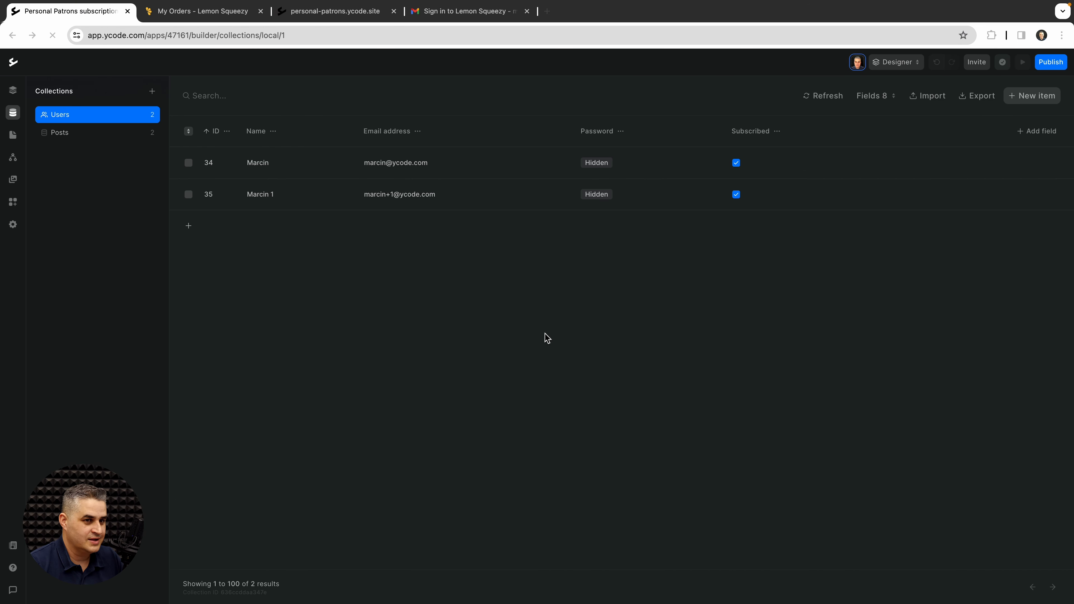
Step: Refresh the Users collection to show the second user unsubscribed, then log out of personal-patrons.ycode.site
click(820, 99)
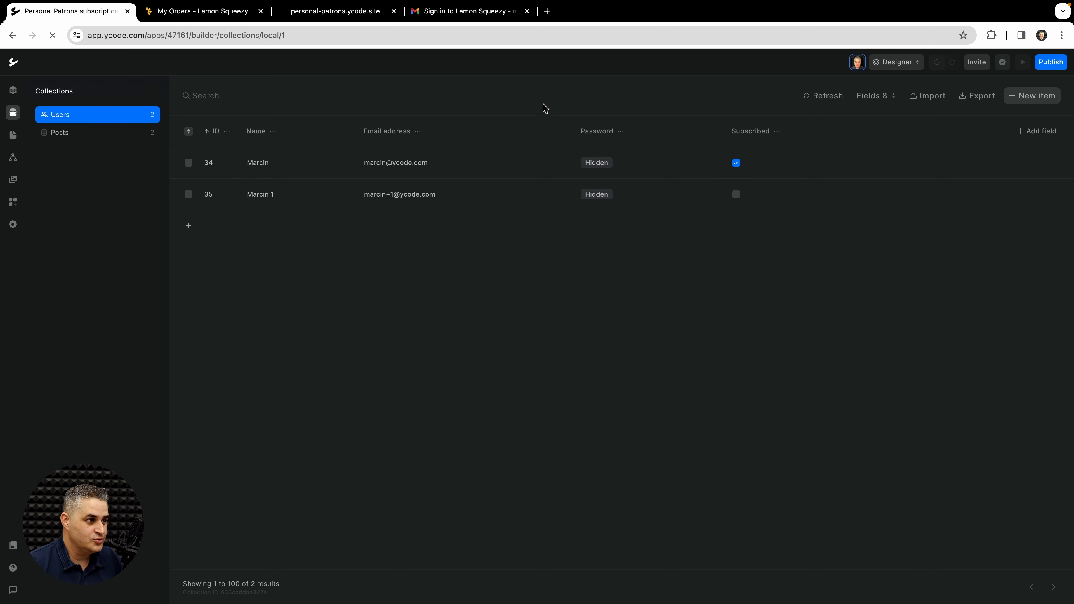
click(355, 14)
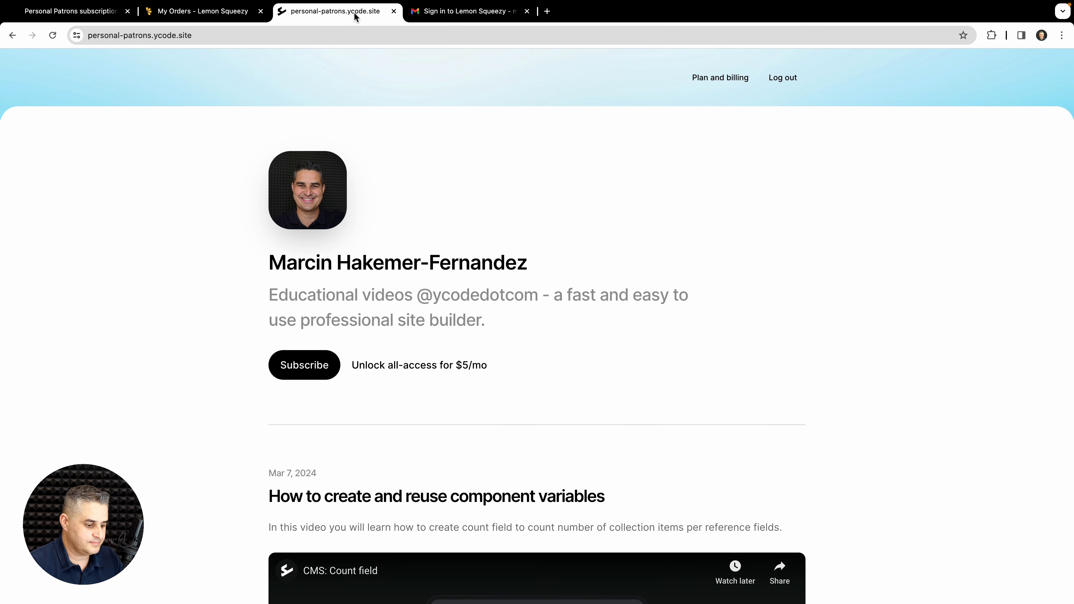
key(super+shift+f)
click(690, 187)
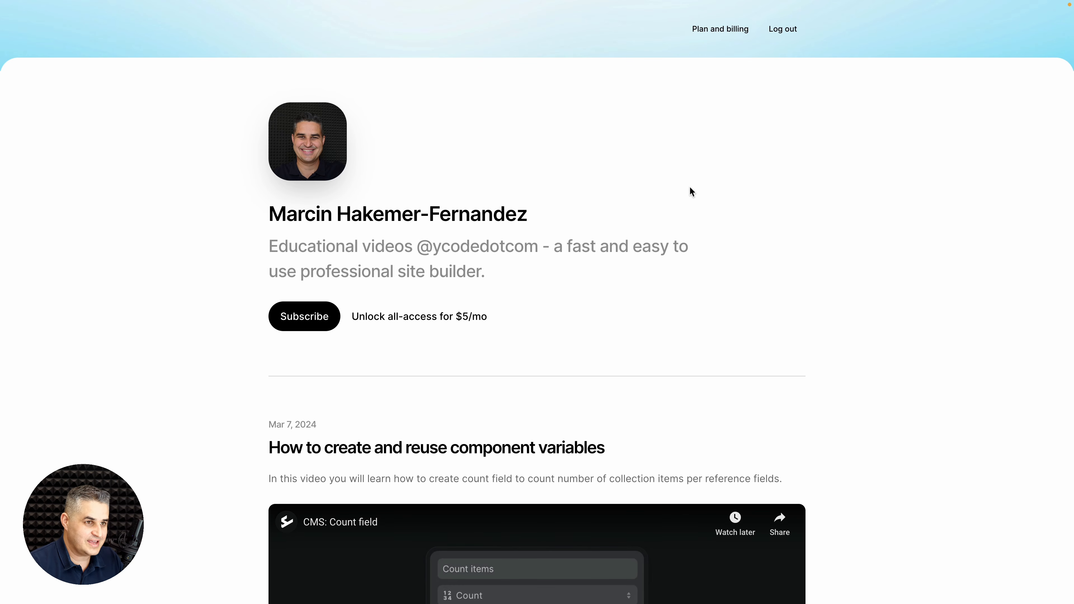
scroll(698, 183, down, 1)
click(788, 28)
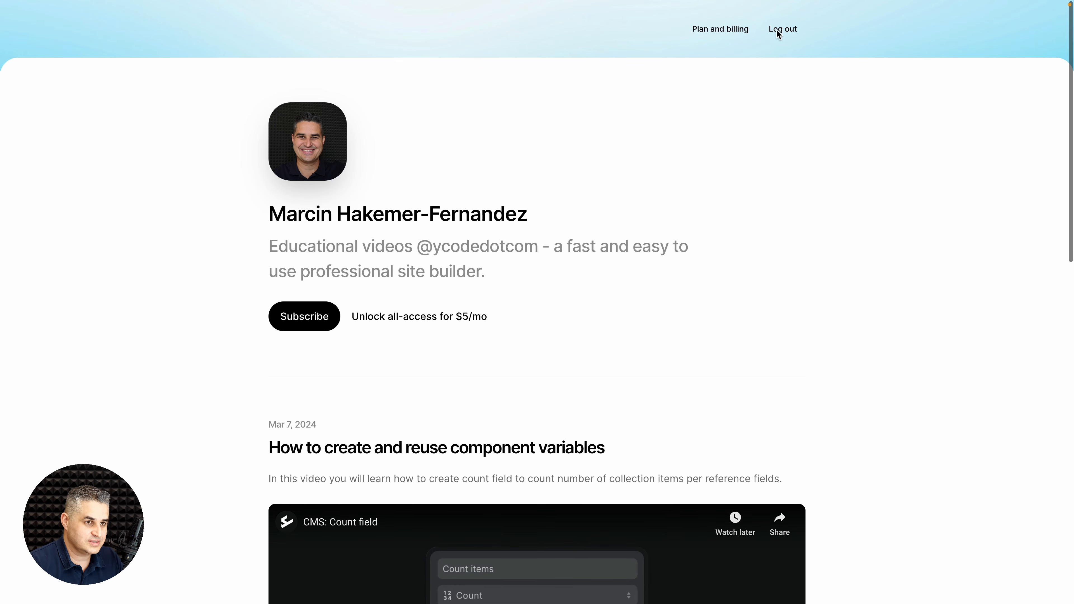
Step: Sign in with the cancelled member's email and password and see the post locked for members
click(712, 31)
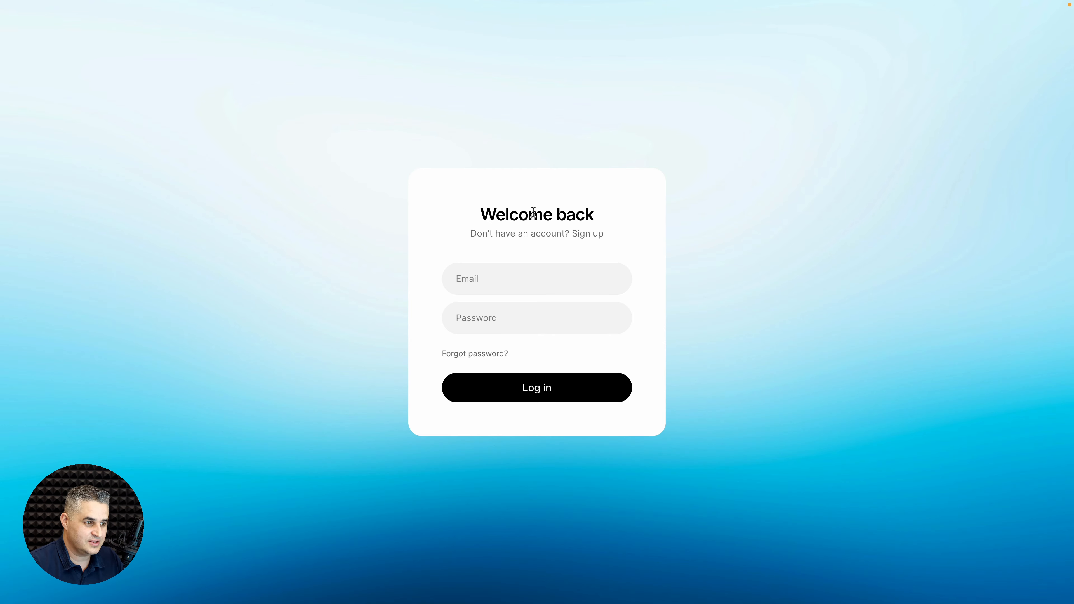
click(502, 278)
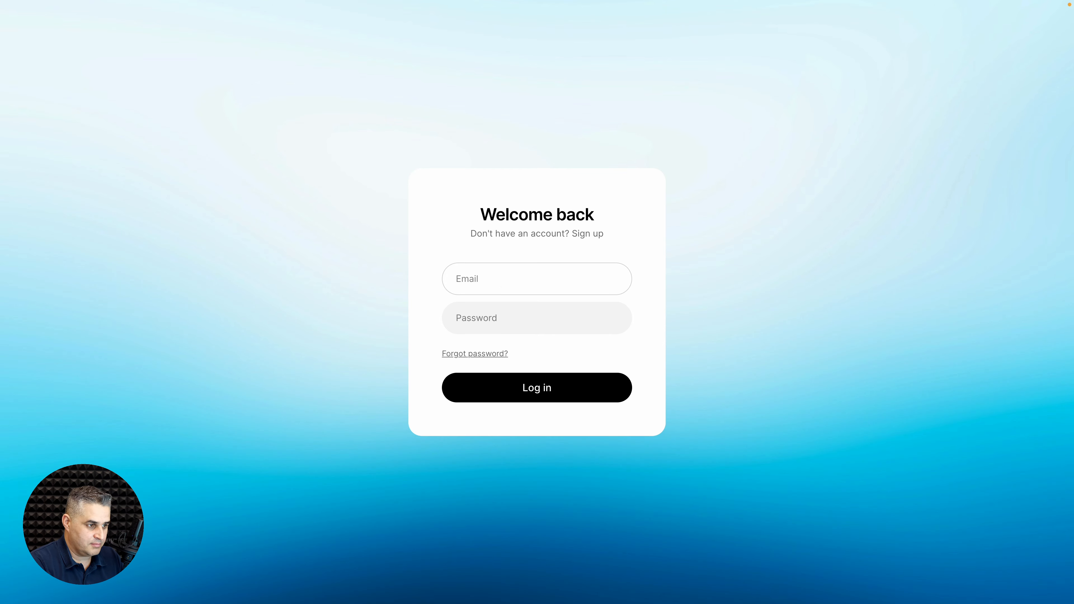
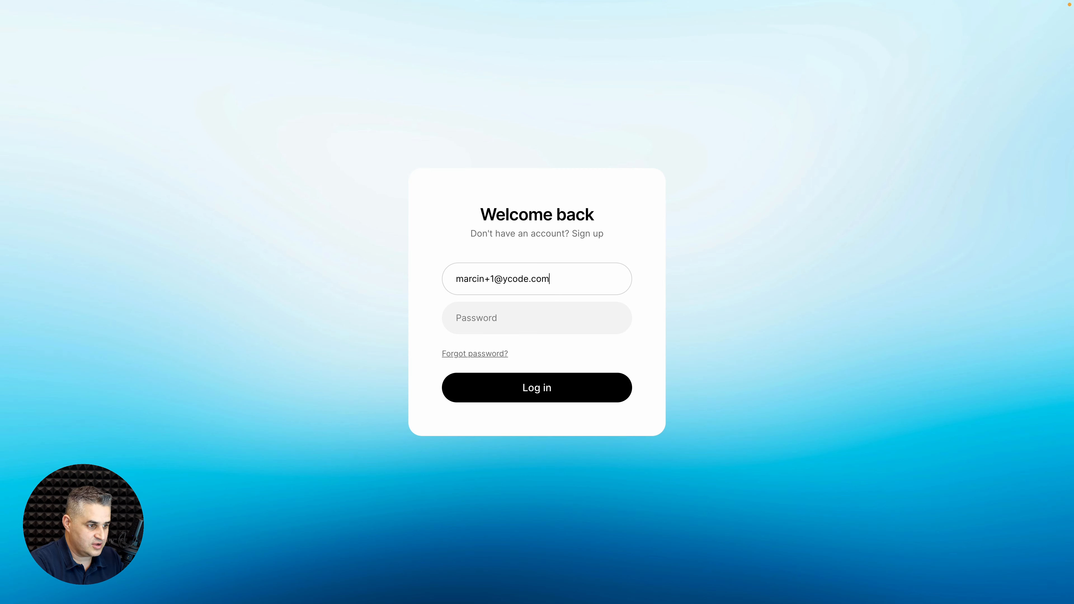
key(Tab)
text(123456)
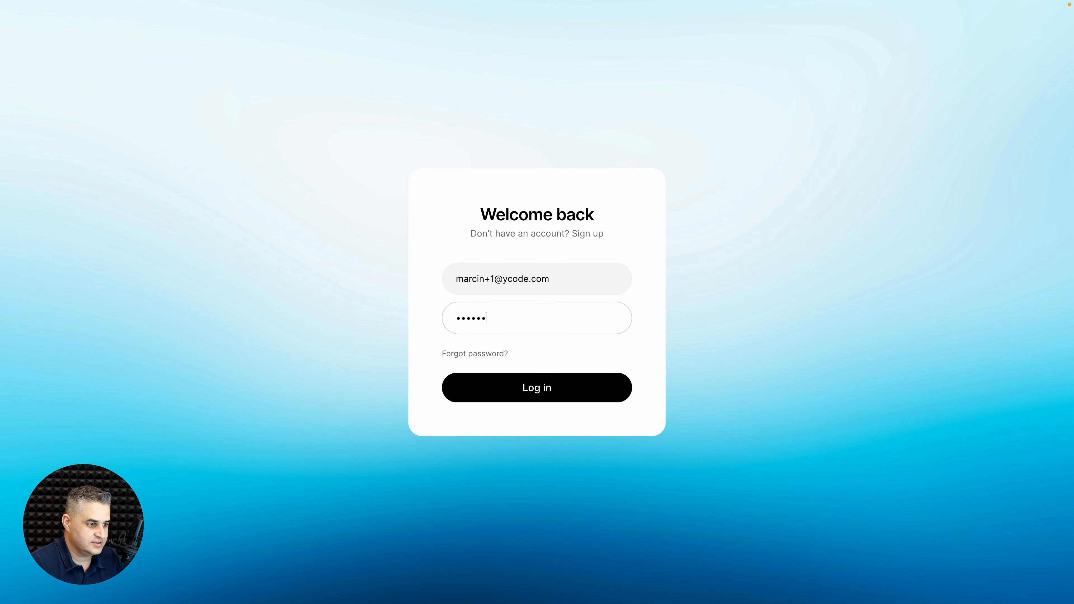
key(Return)
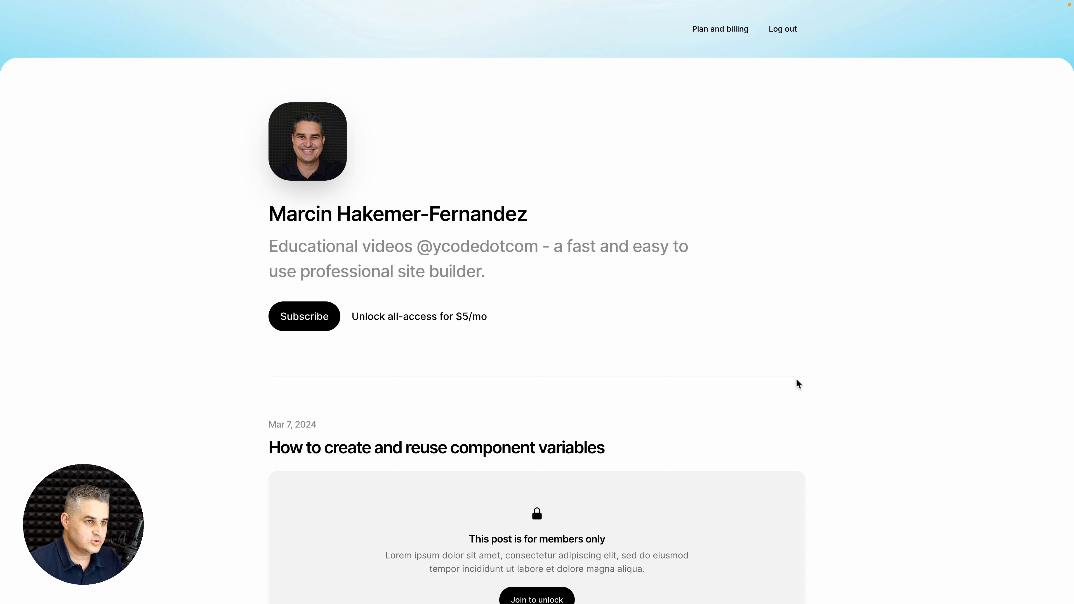
scroll(797, 385, down, 1)
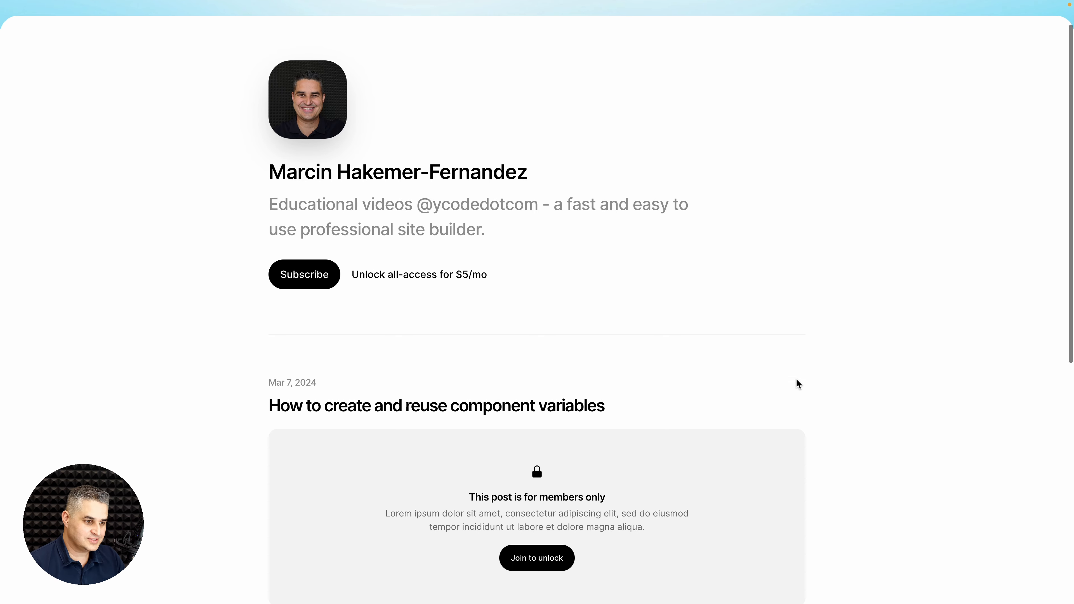
scroll(798, 384, up, 2)
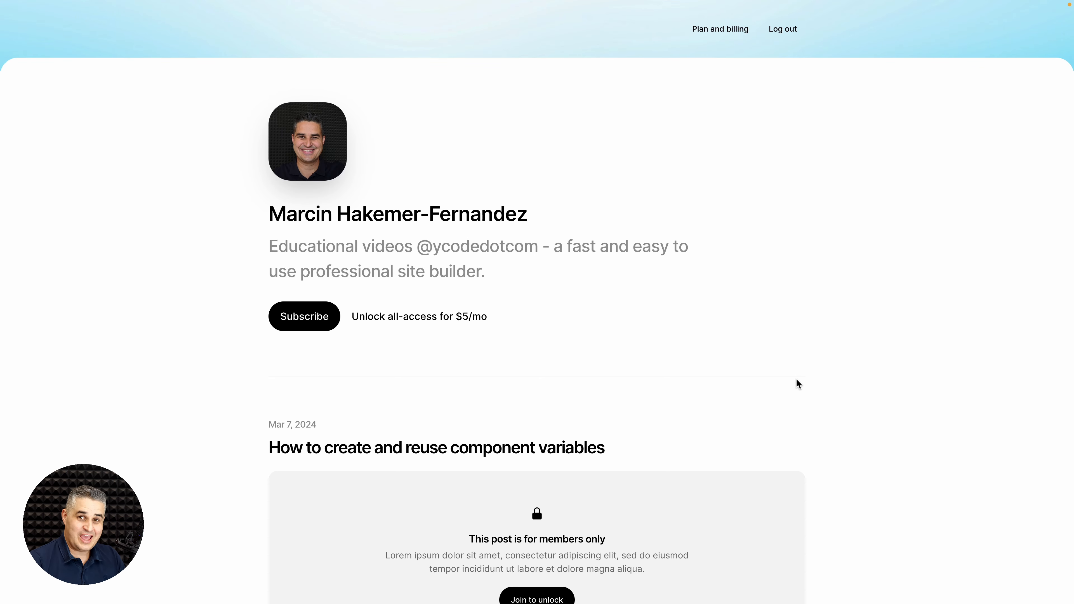